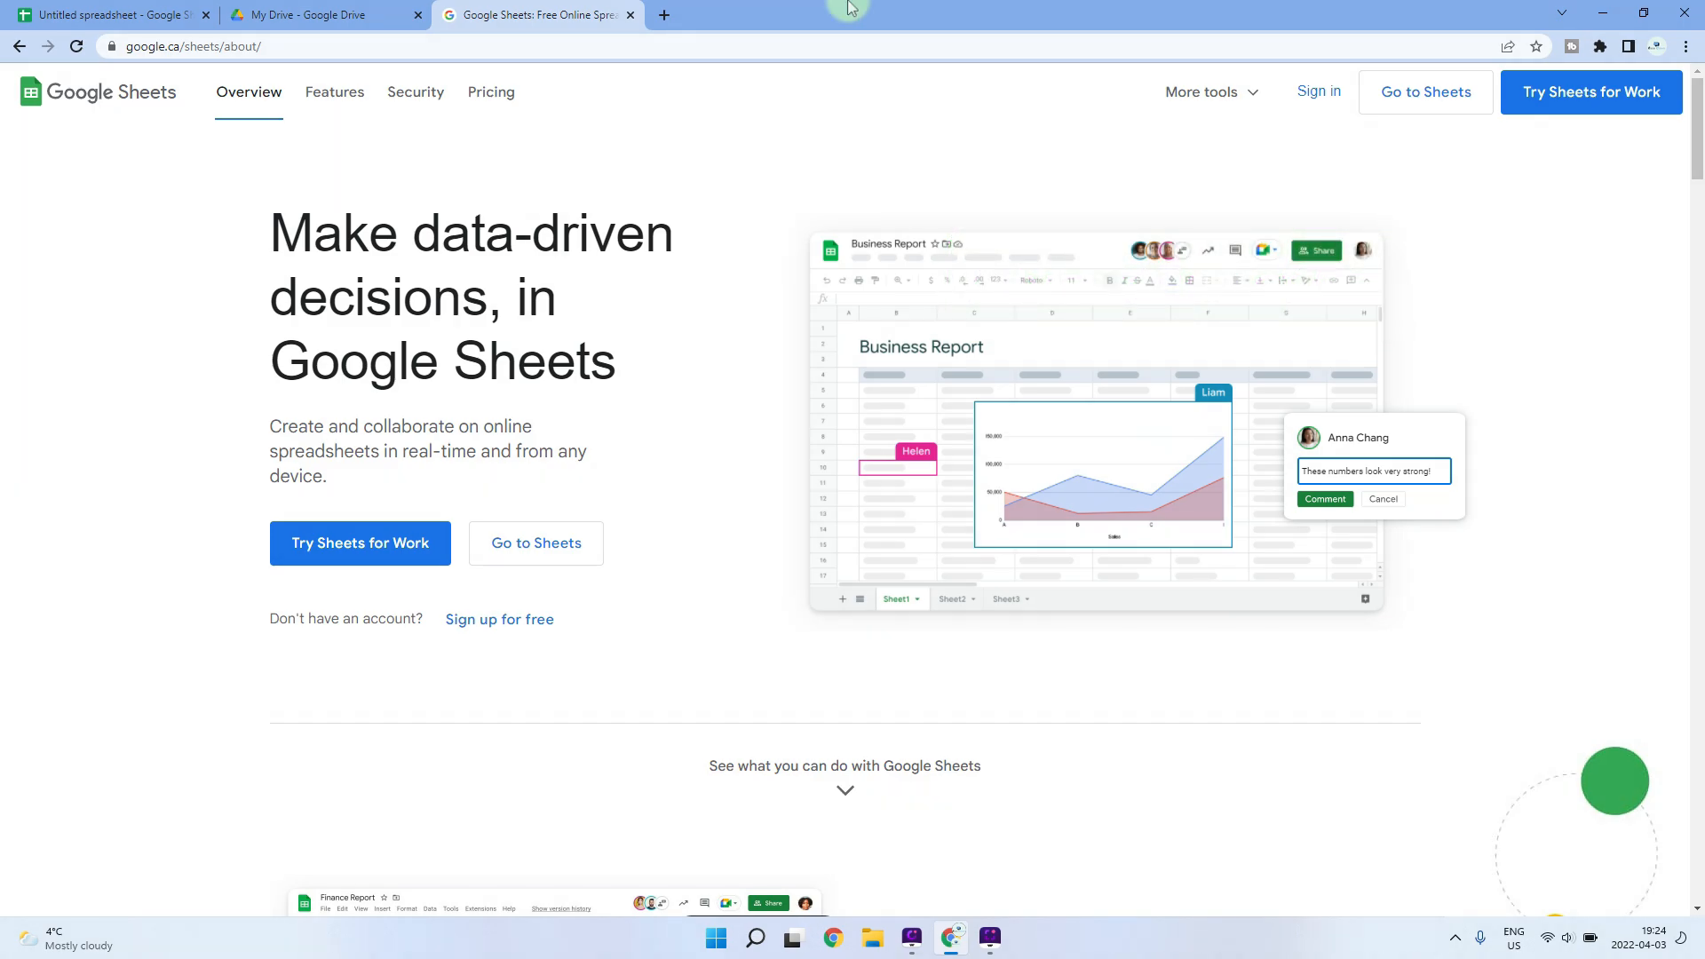
# - Create a blank untitled spreadsheet by loading sheets.new in the current tab
pyautogui.scroll(-1, 768, 306)
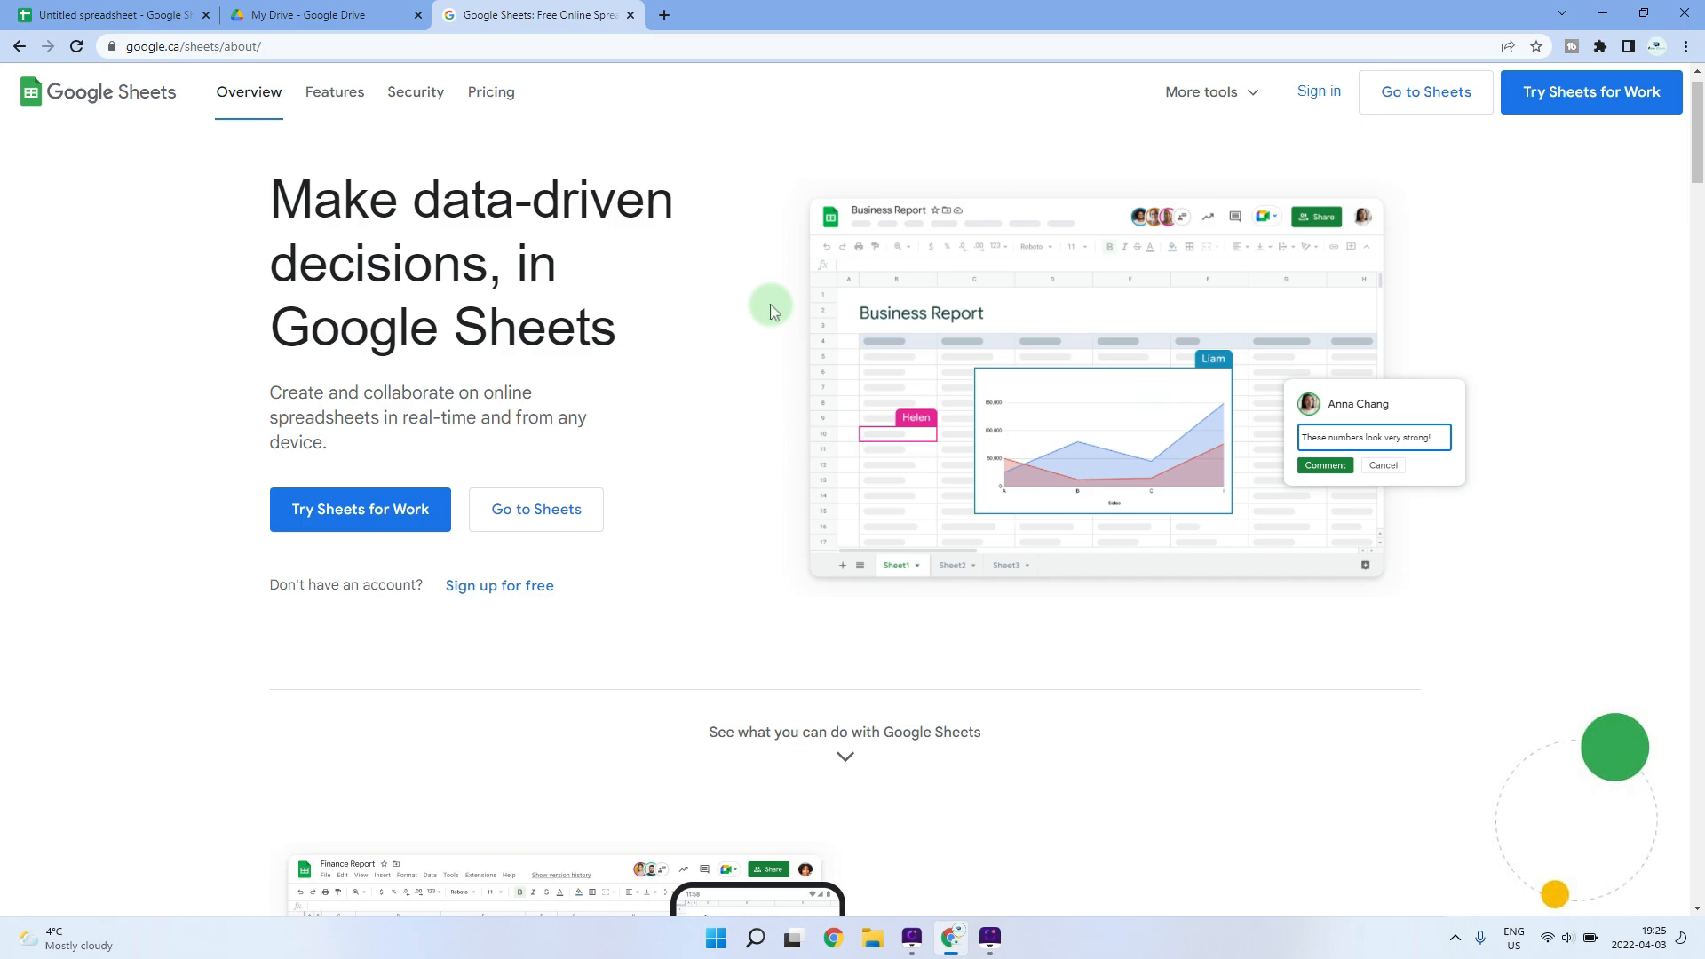
pyautogui.scroll(-5, 772, 310)
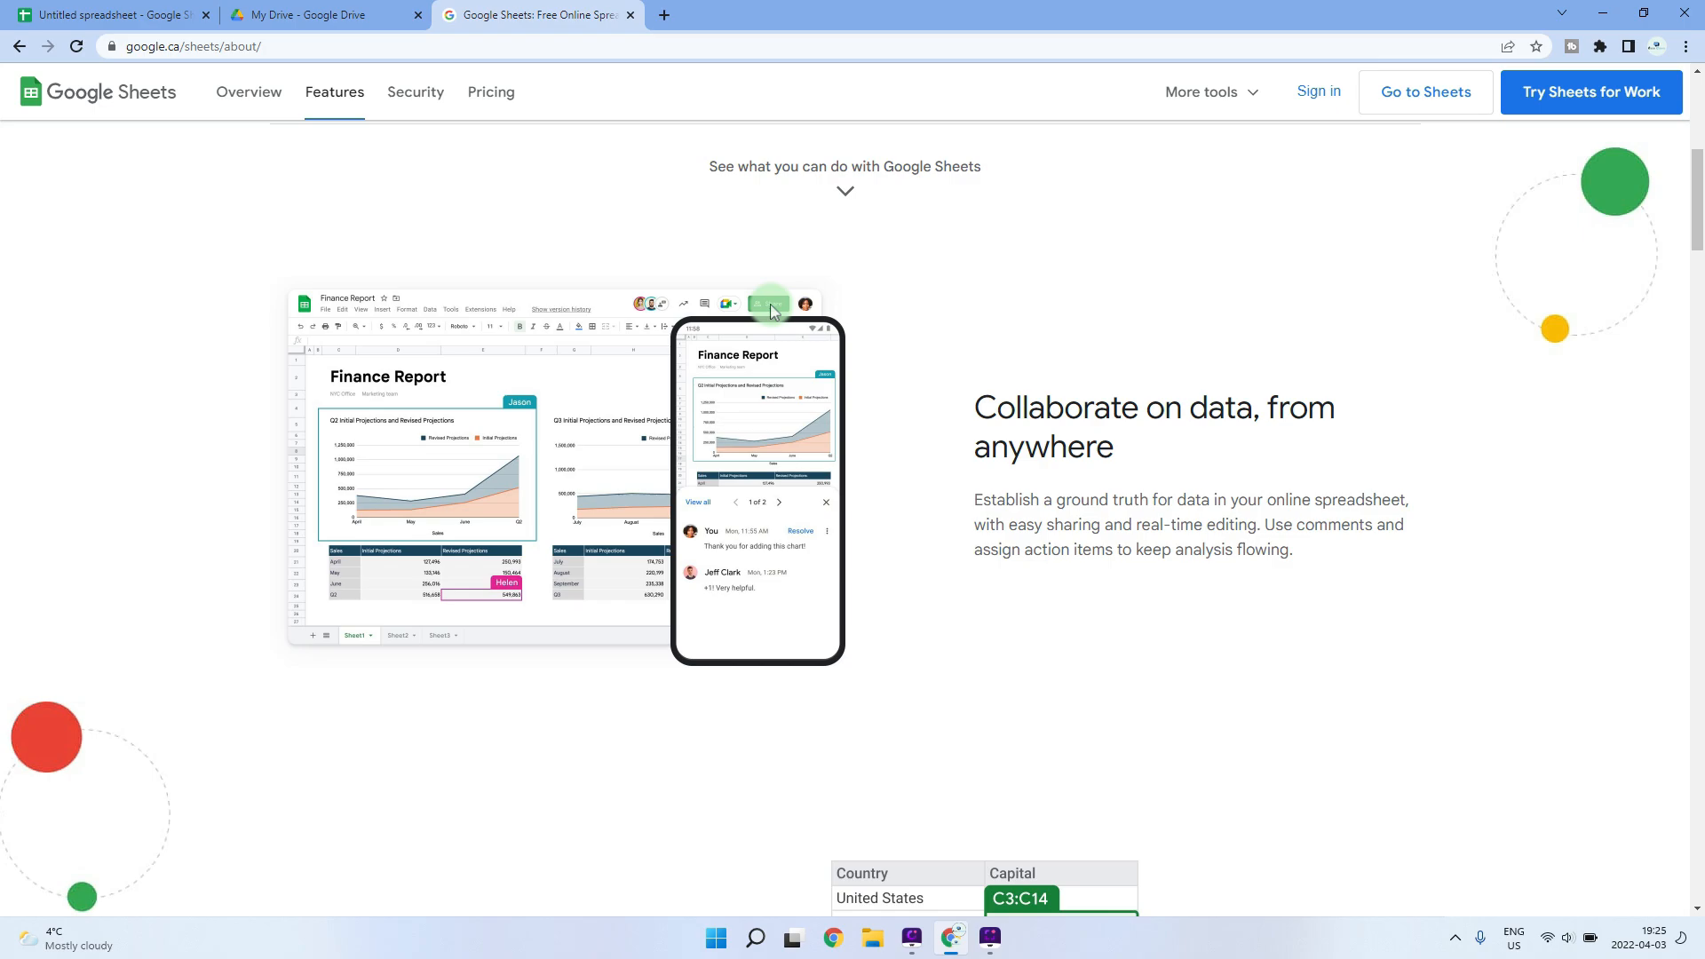
pyautogui.scroll(-4, 772, 310)
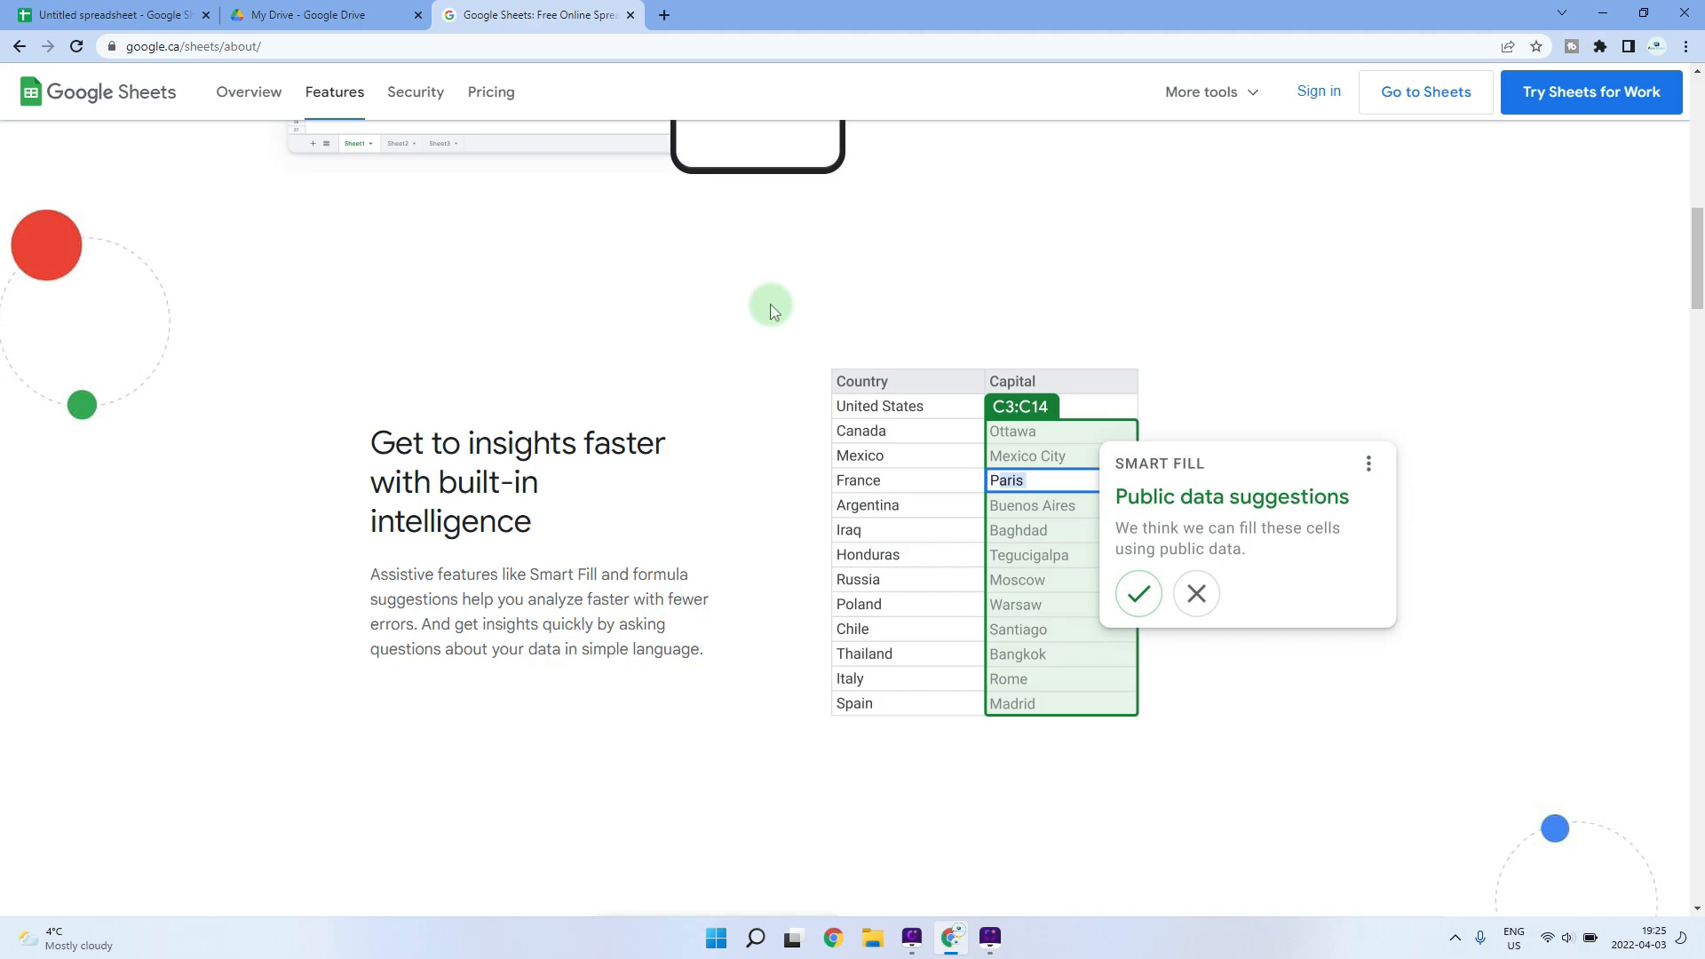
pyautogui.scroll(-4, 772, 310)
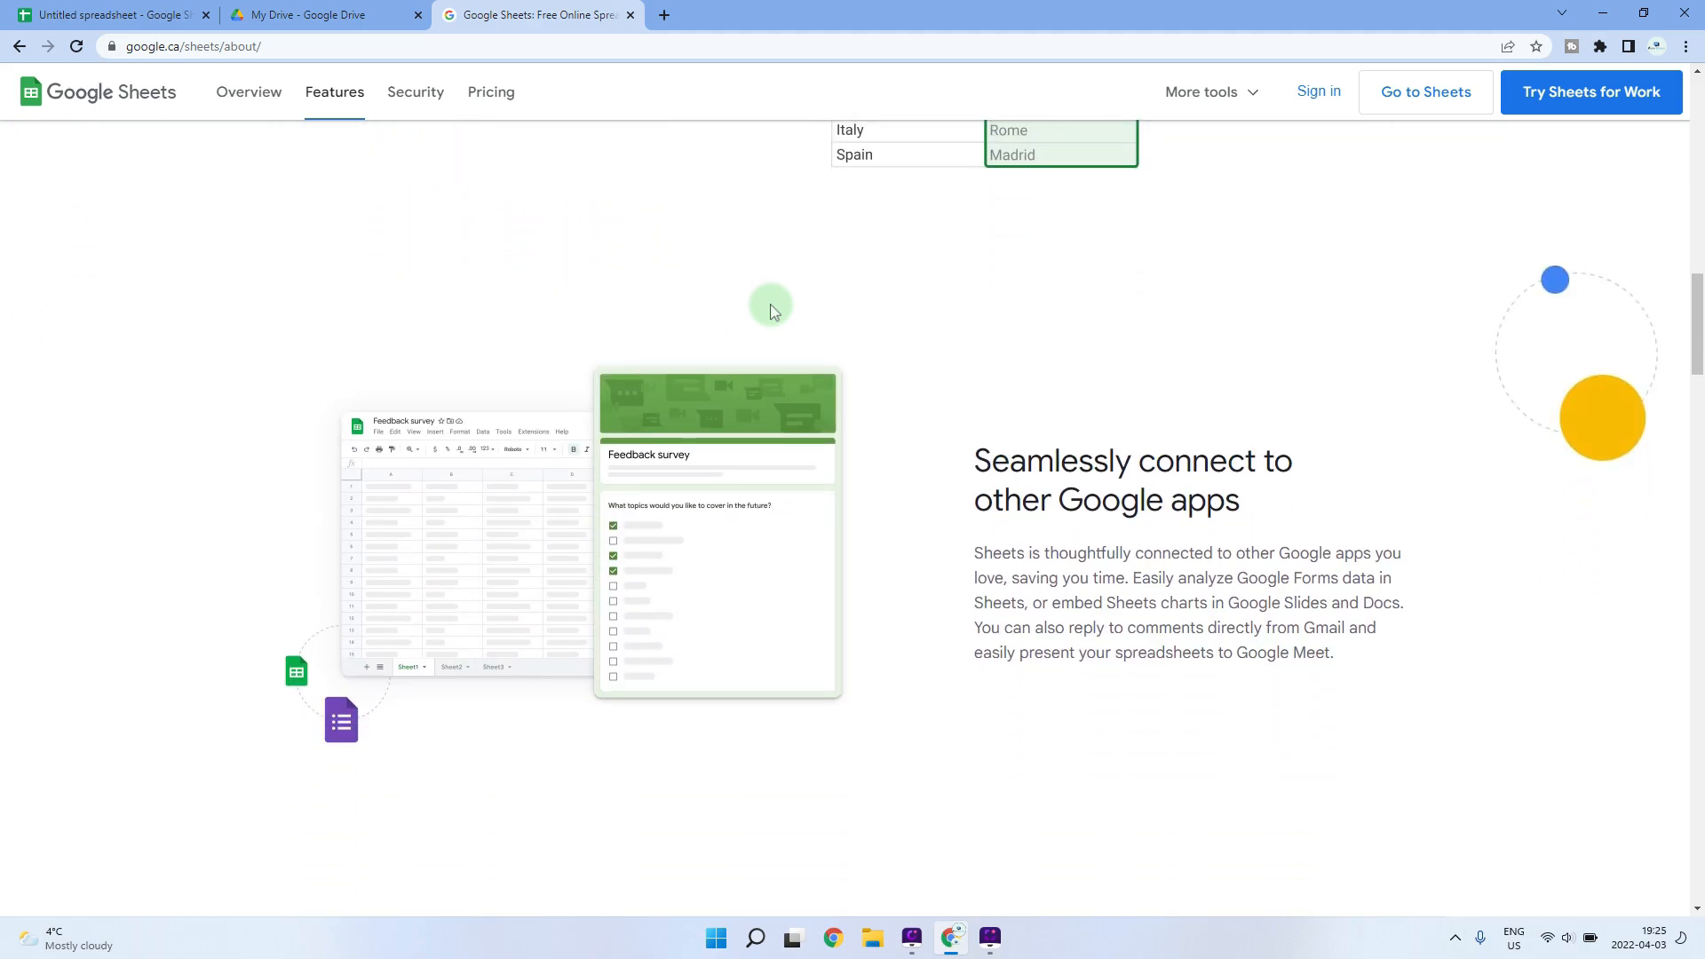
pyautogui.scroll(-5, 772, 310)
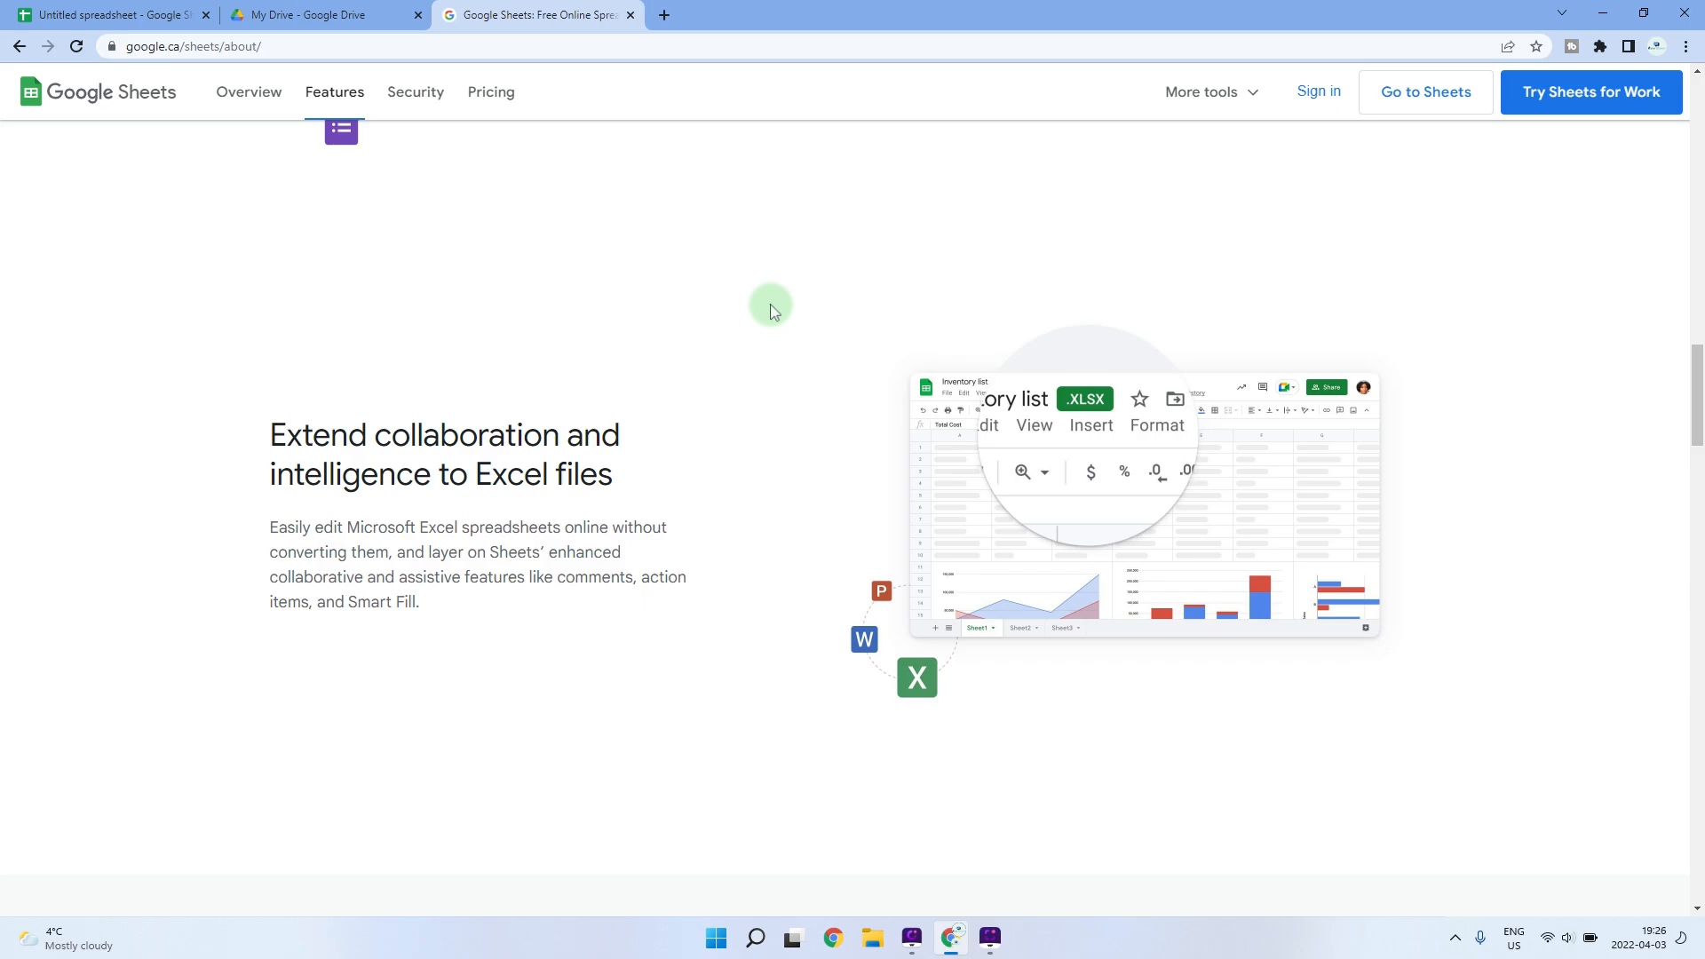
pyautogui.scroll(-12, 772, 309)
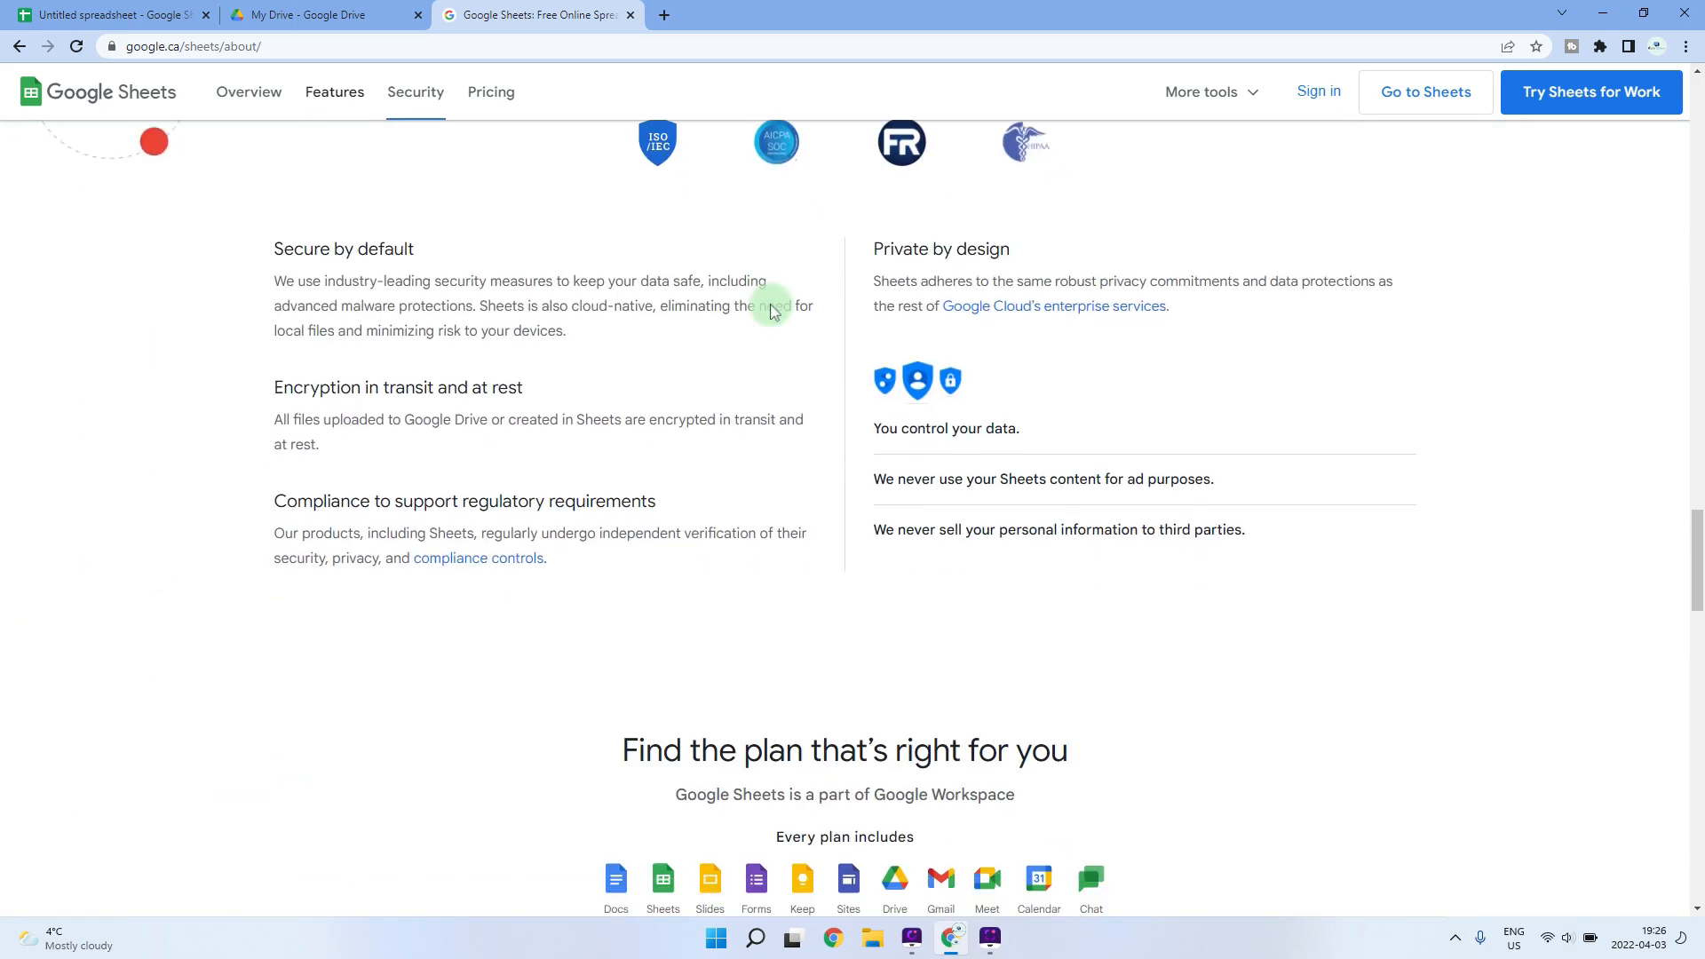
pyautogui.scroll(-7, 772, 310)
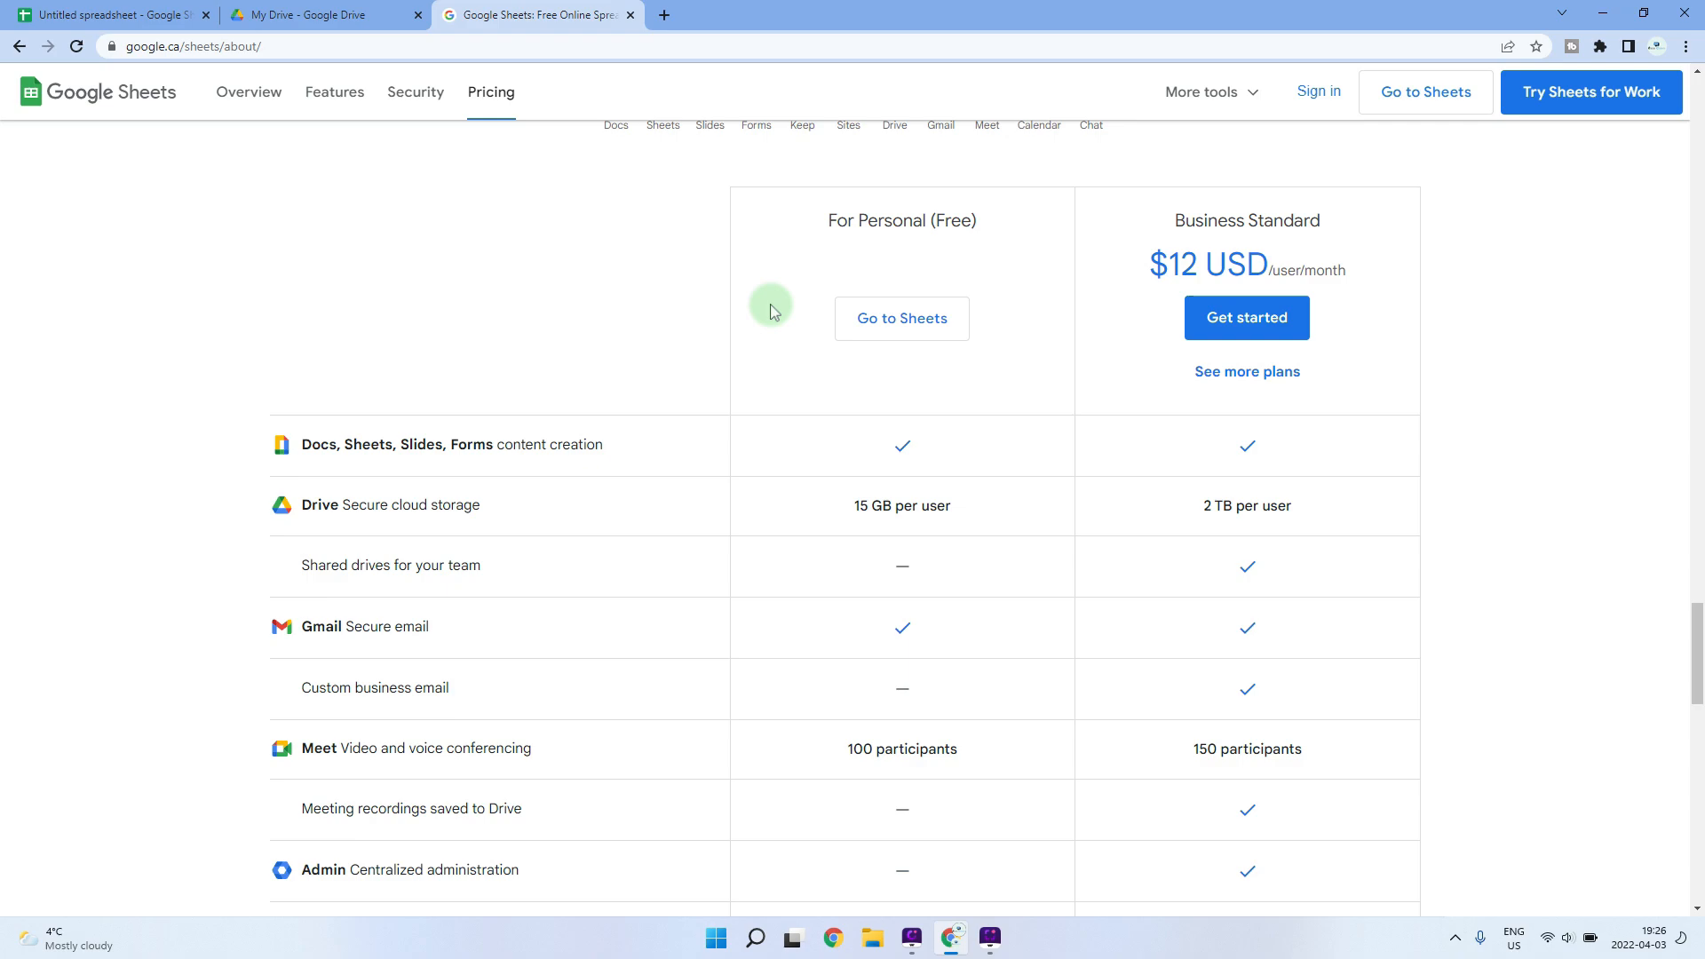
pyautogui.scroll(-1, 772, 310)
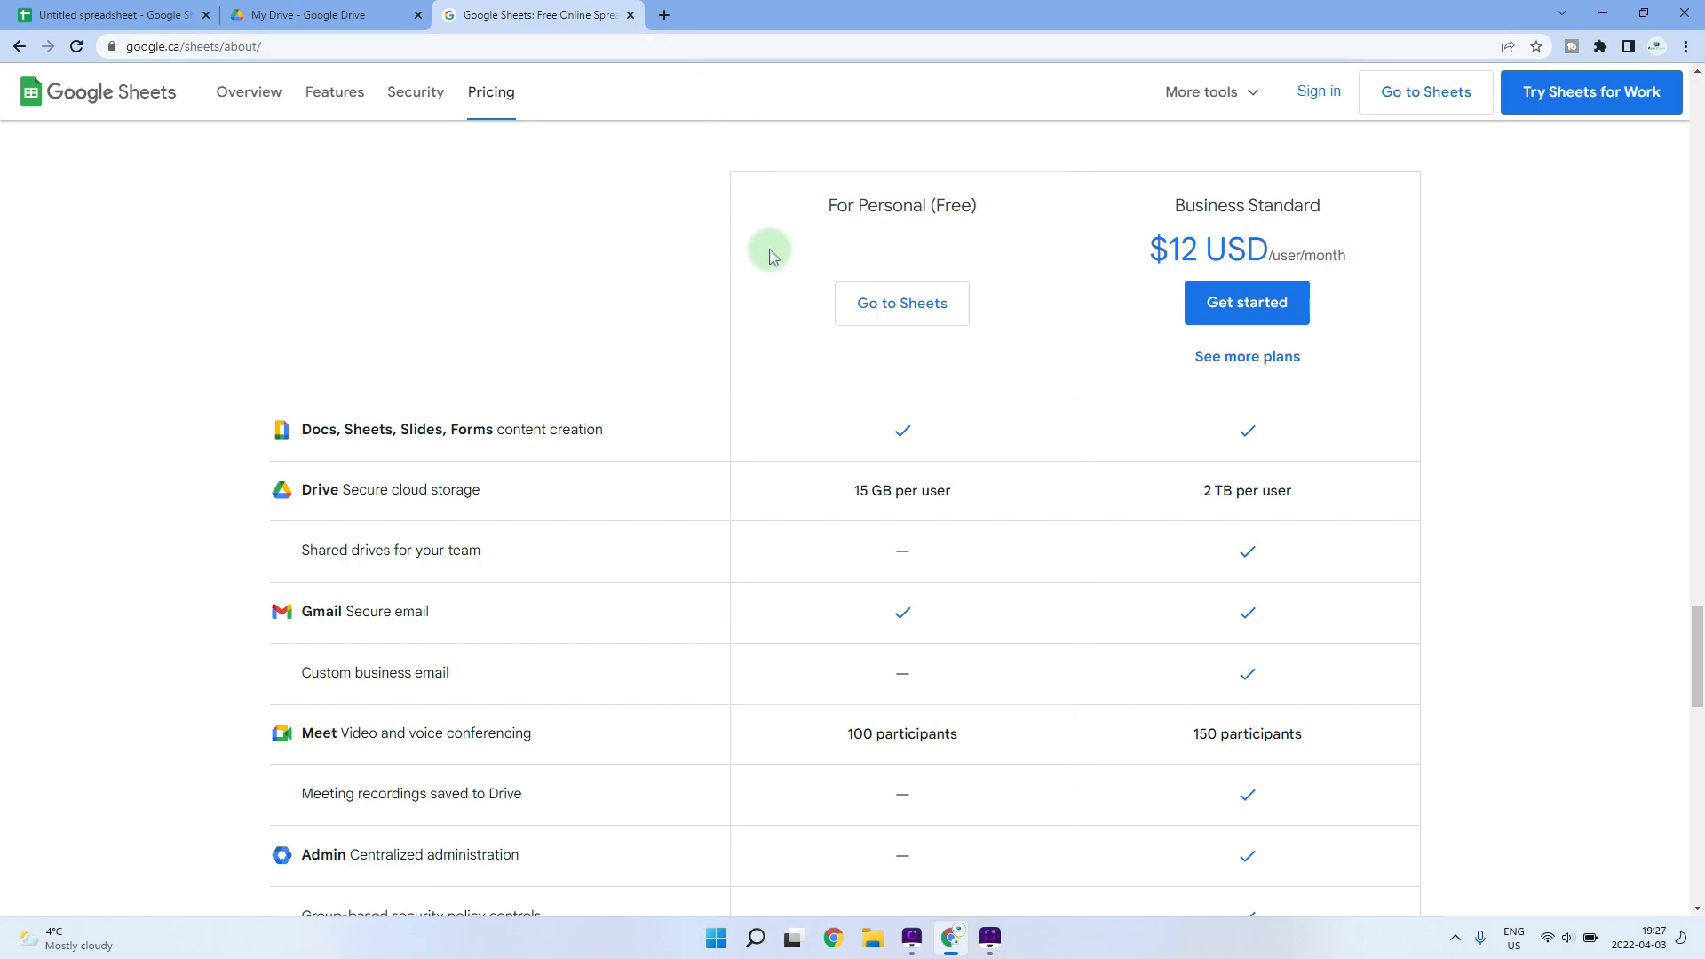
pyautogui.click(769, 44)
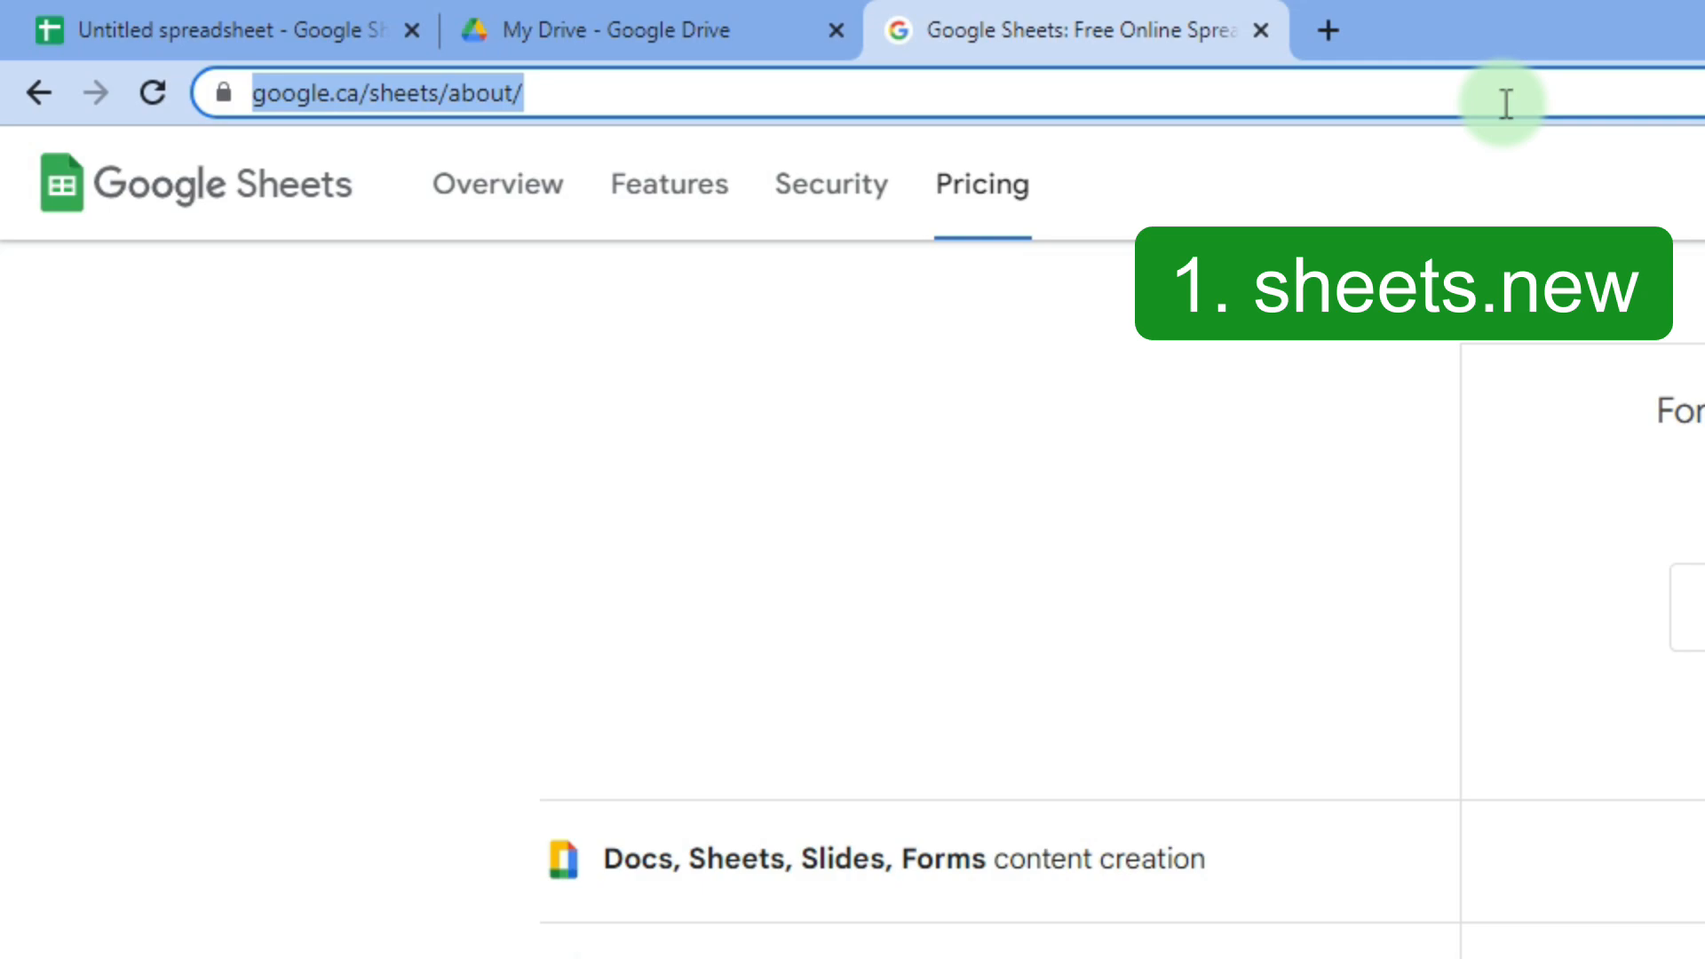
pyautogui.write('sheets.new')
pyautogui.press('Return')
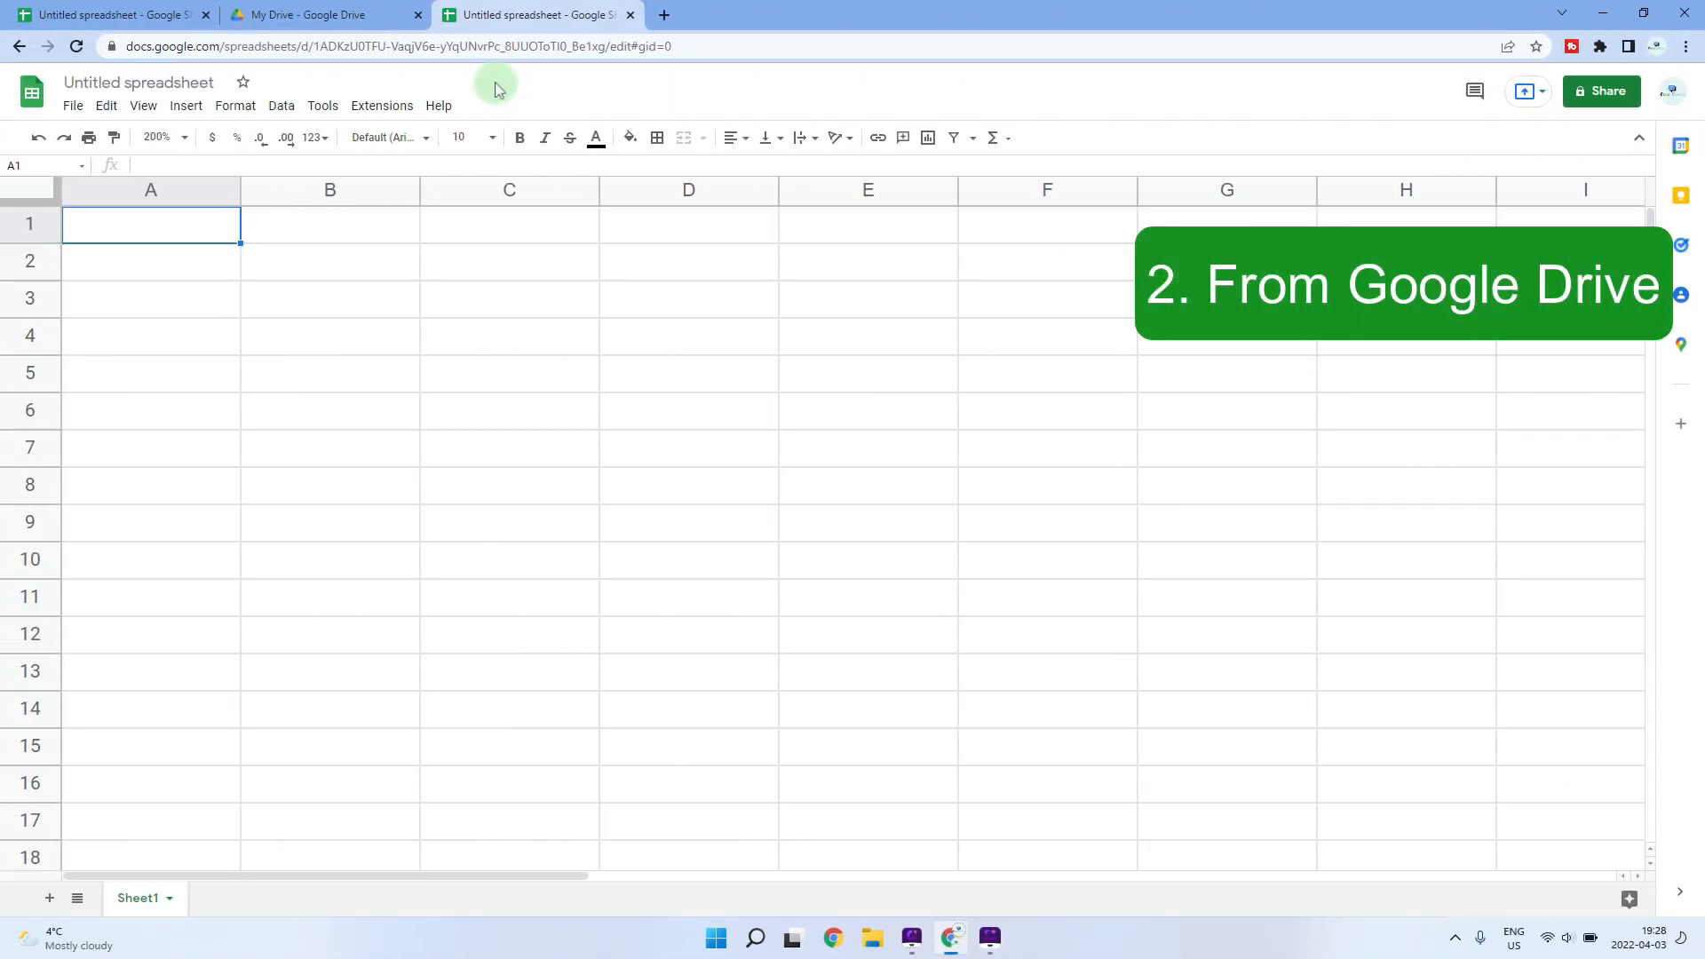
# - From My Drive's New menu, create another blank Google Sheets spreadsheet
pyautogui.click(359, 13)
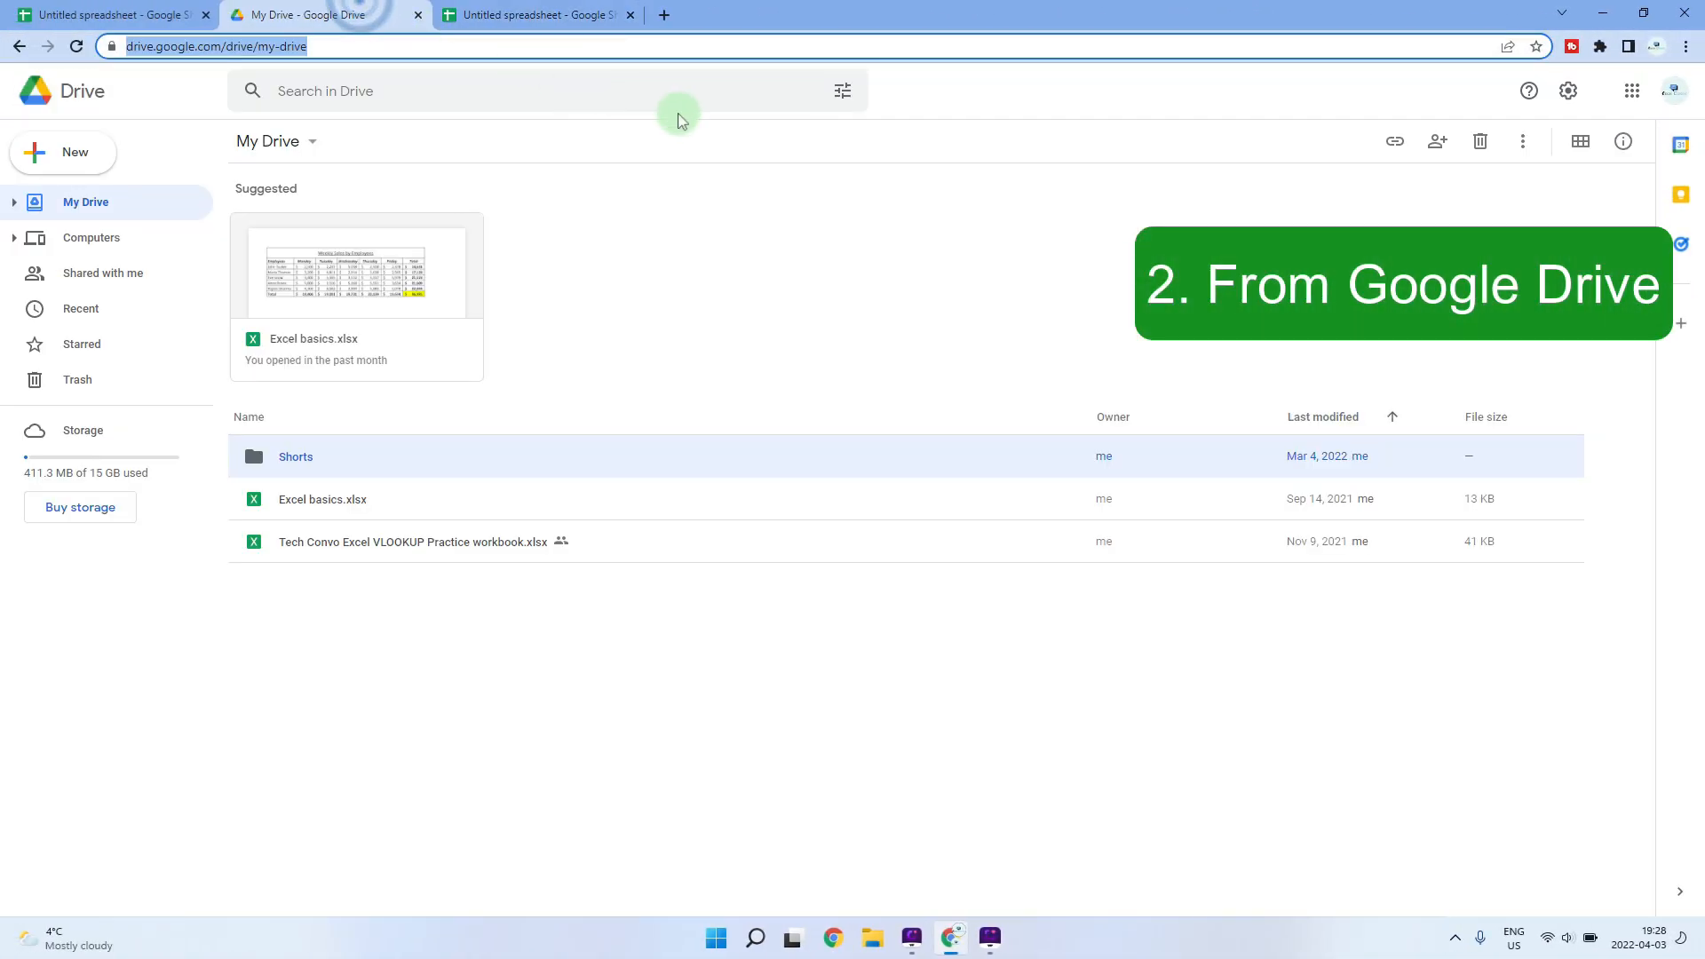
pyautogui.click(776, 244)
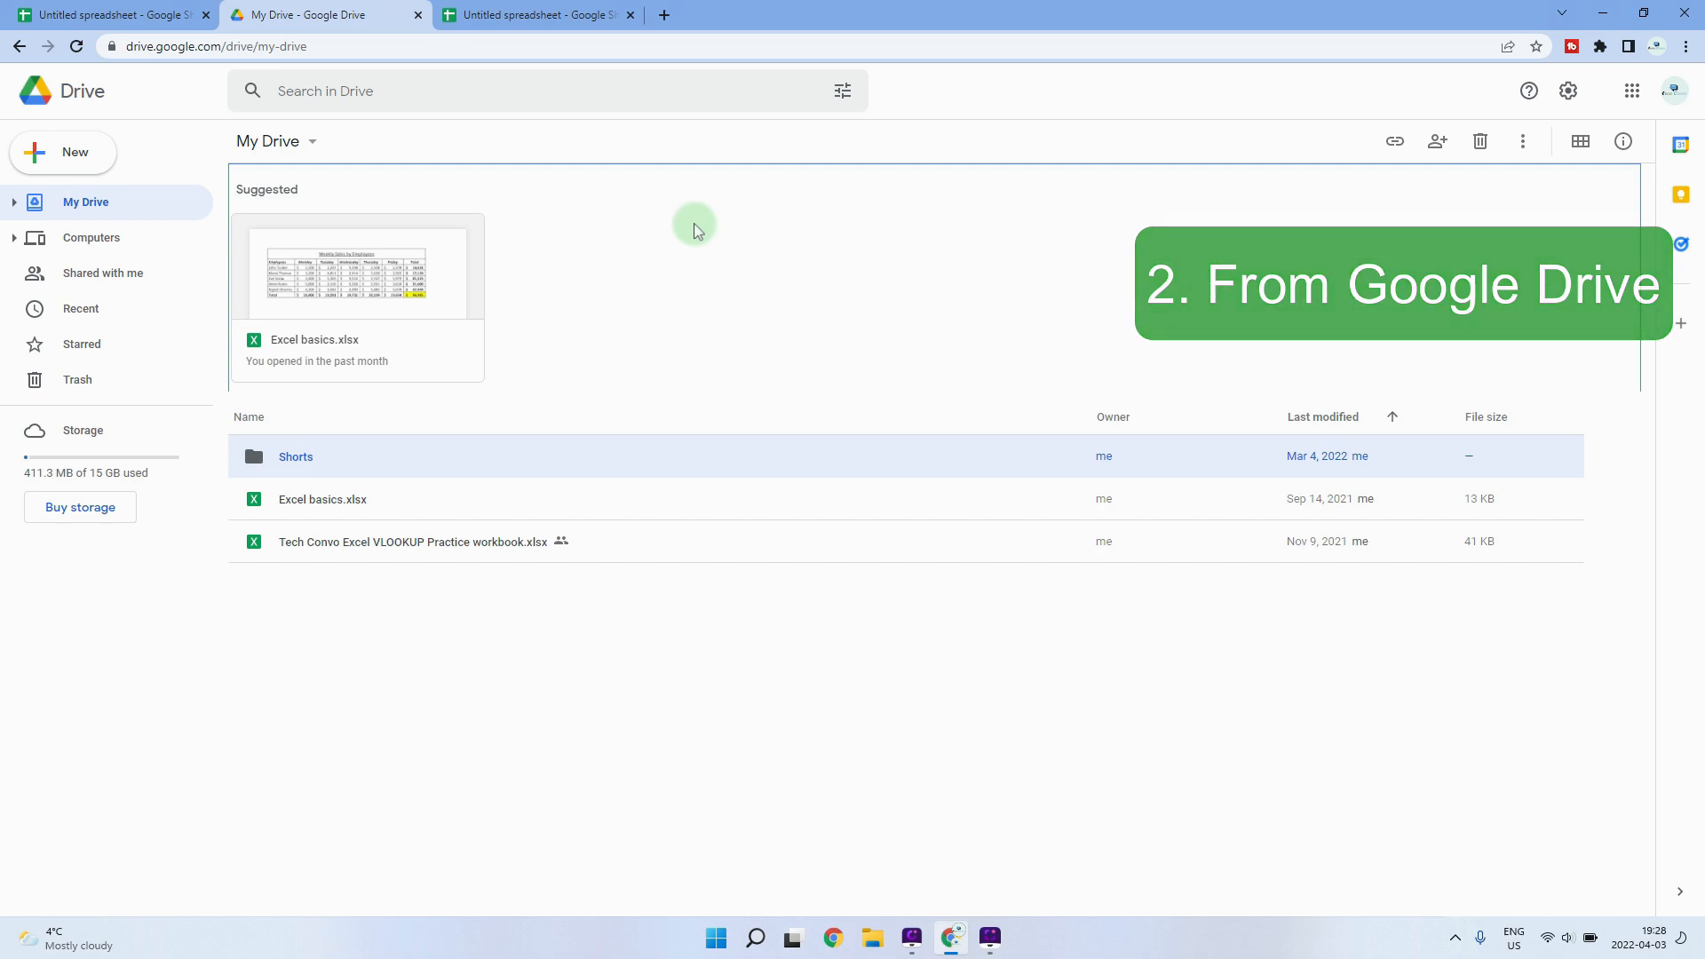
pyautogui.click(78, 157)
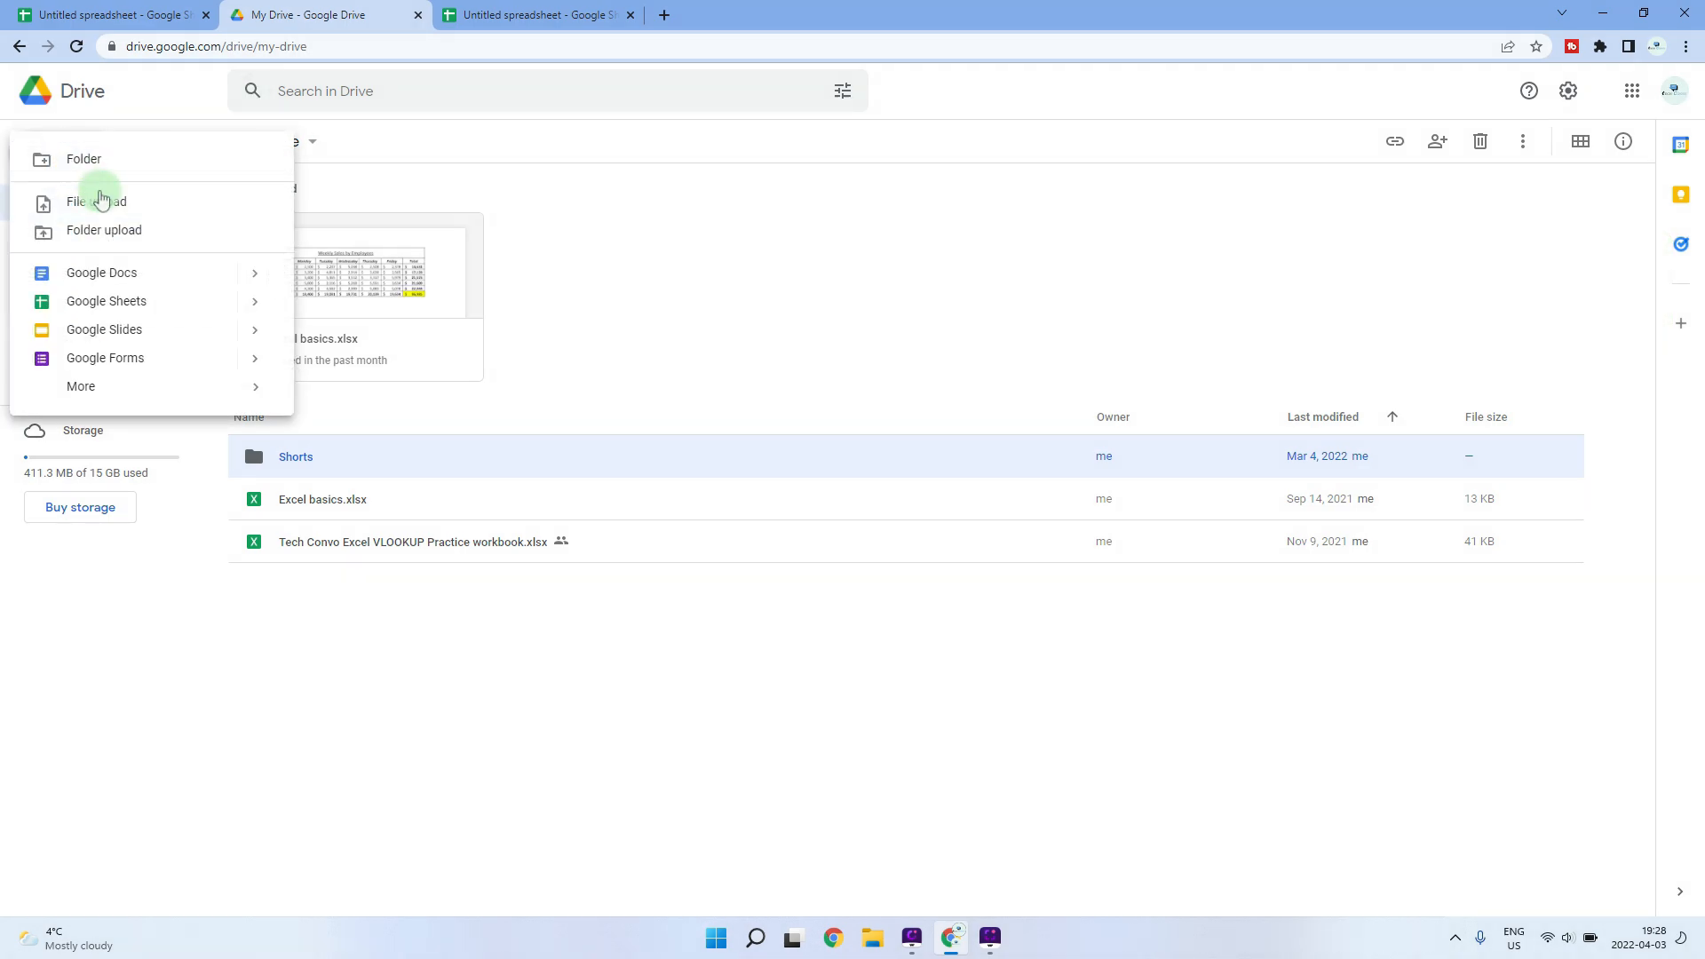
pyautogui.click(151, 305)
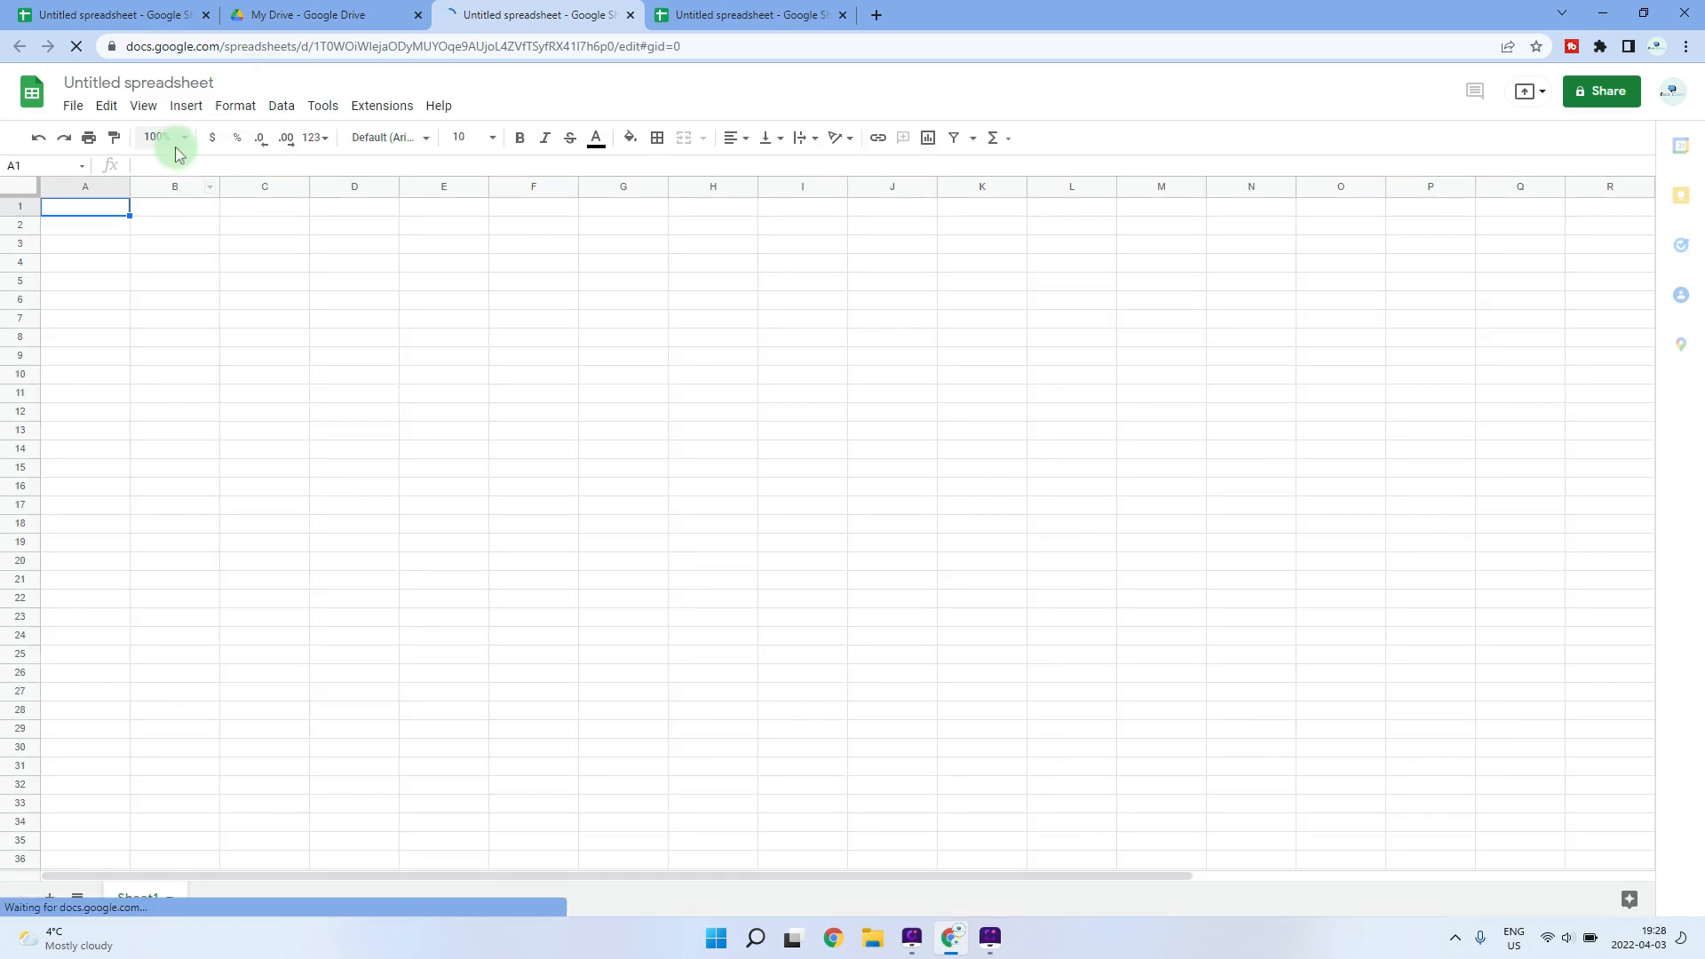
# - Zoom to 200%, title the spreadsheet 'Sheets Beginners', and find it in My Drive
pyautogui.click(184, 145)
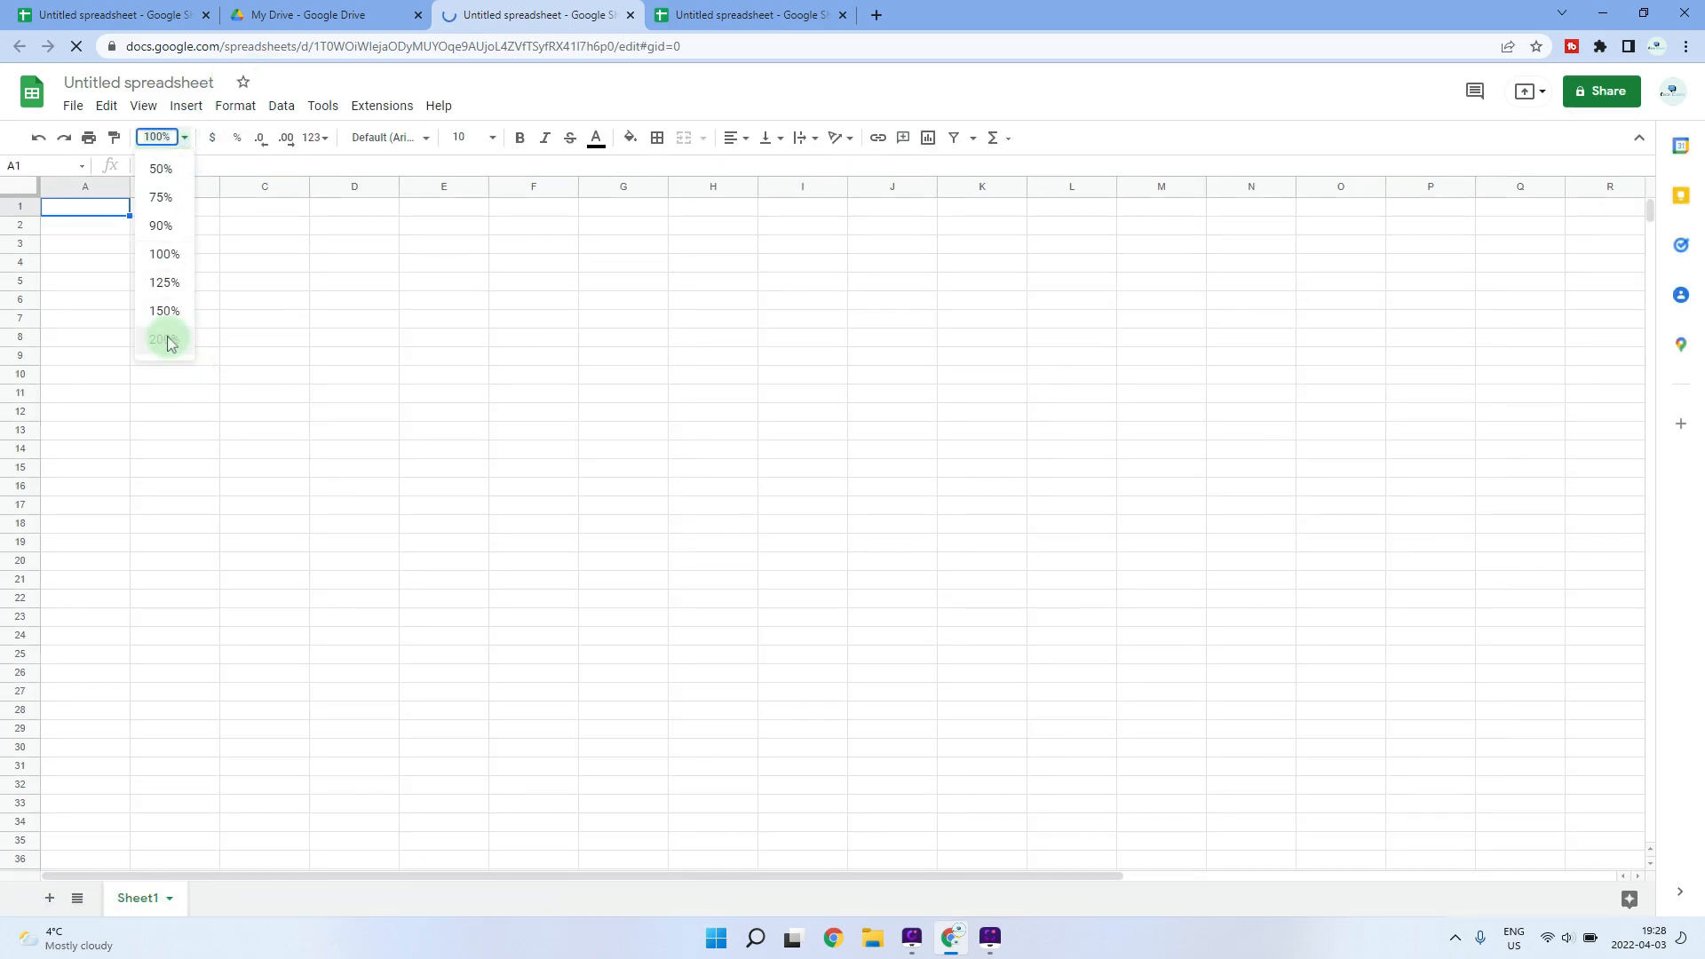
pyautogui.click(163, 339)
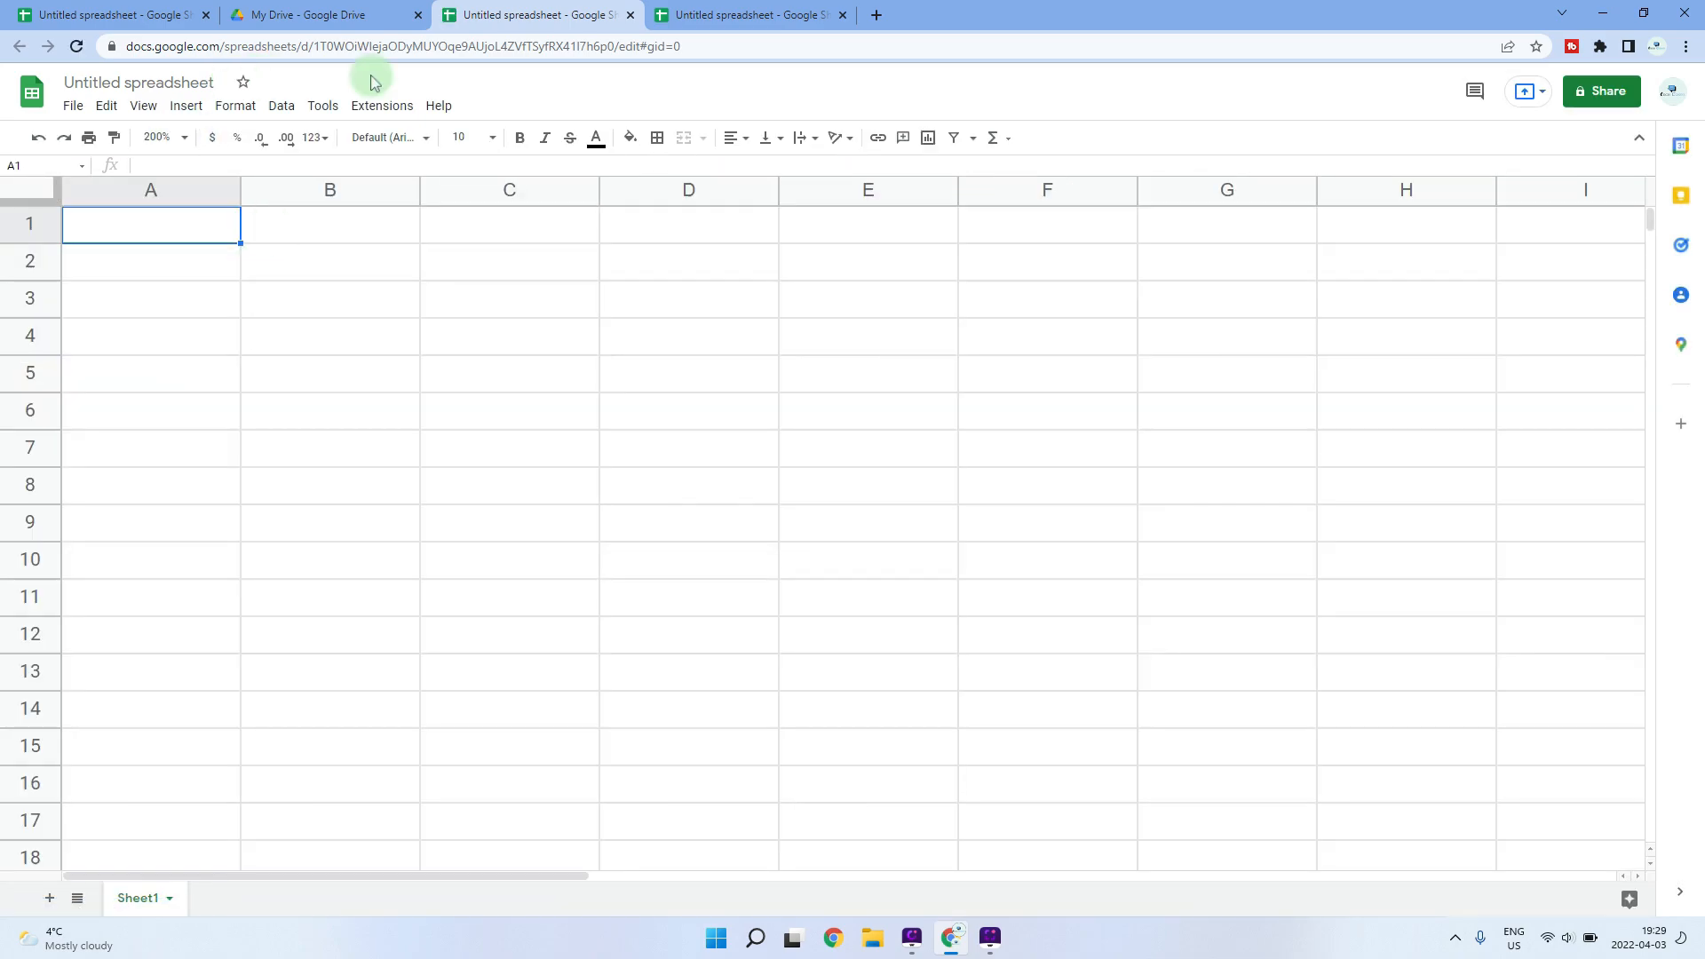
pyautogui.click(167, 83)
pyautogui.write('Shee')
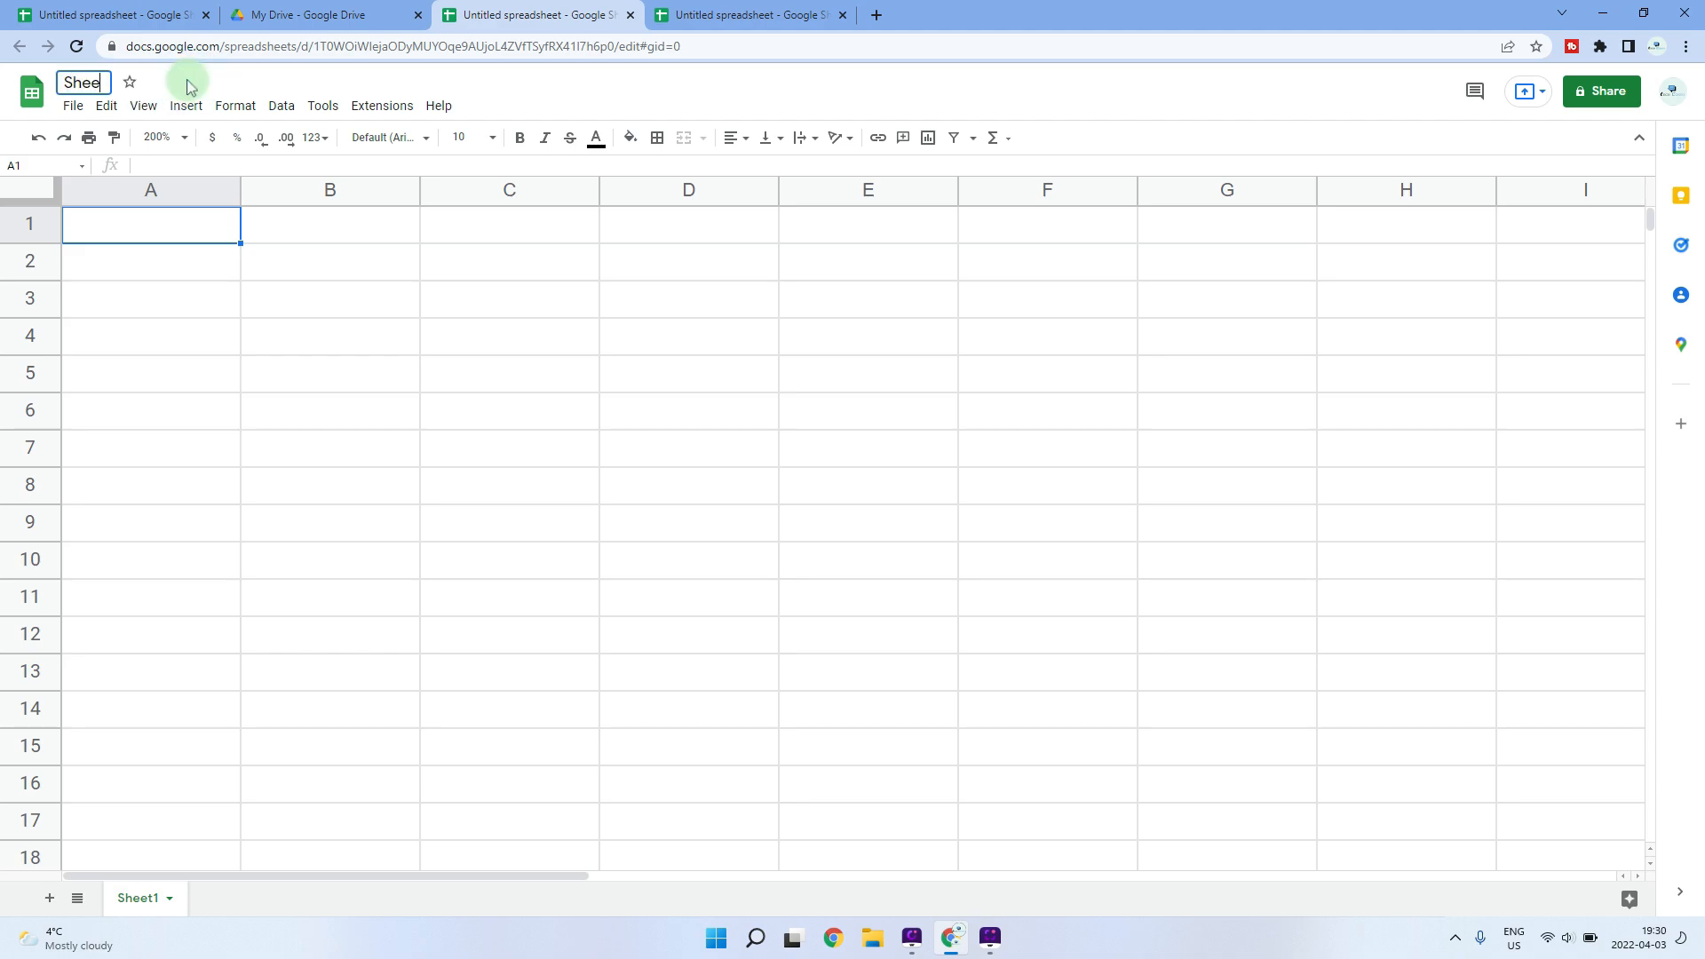
pyautogui.write('ts Beginners')
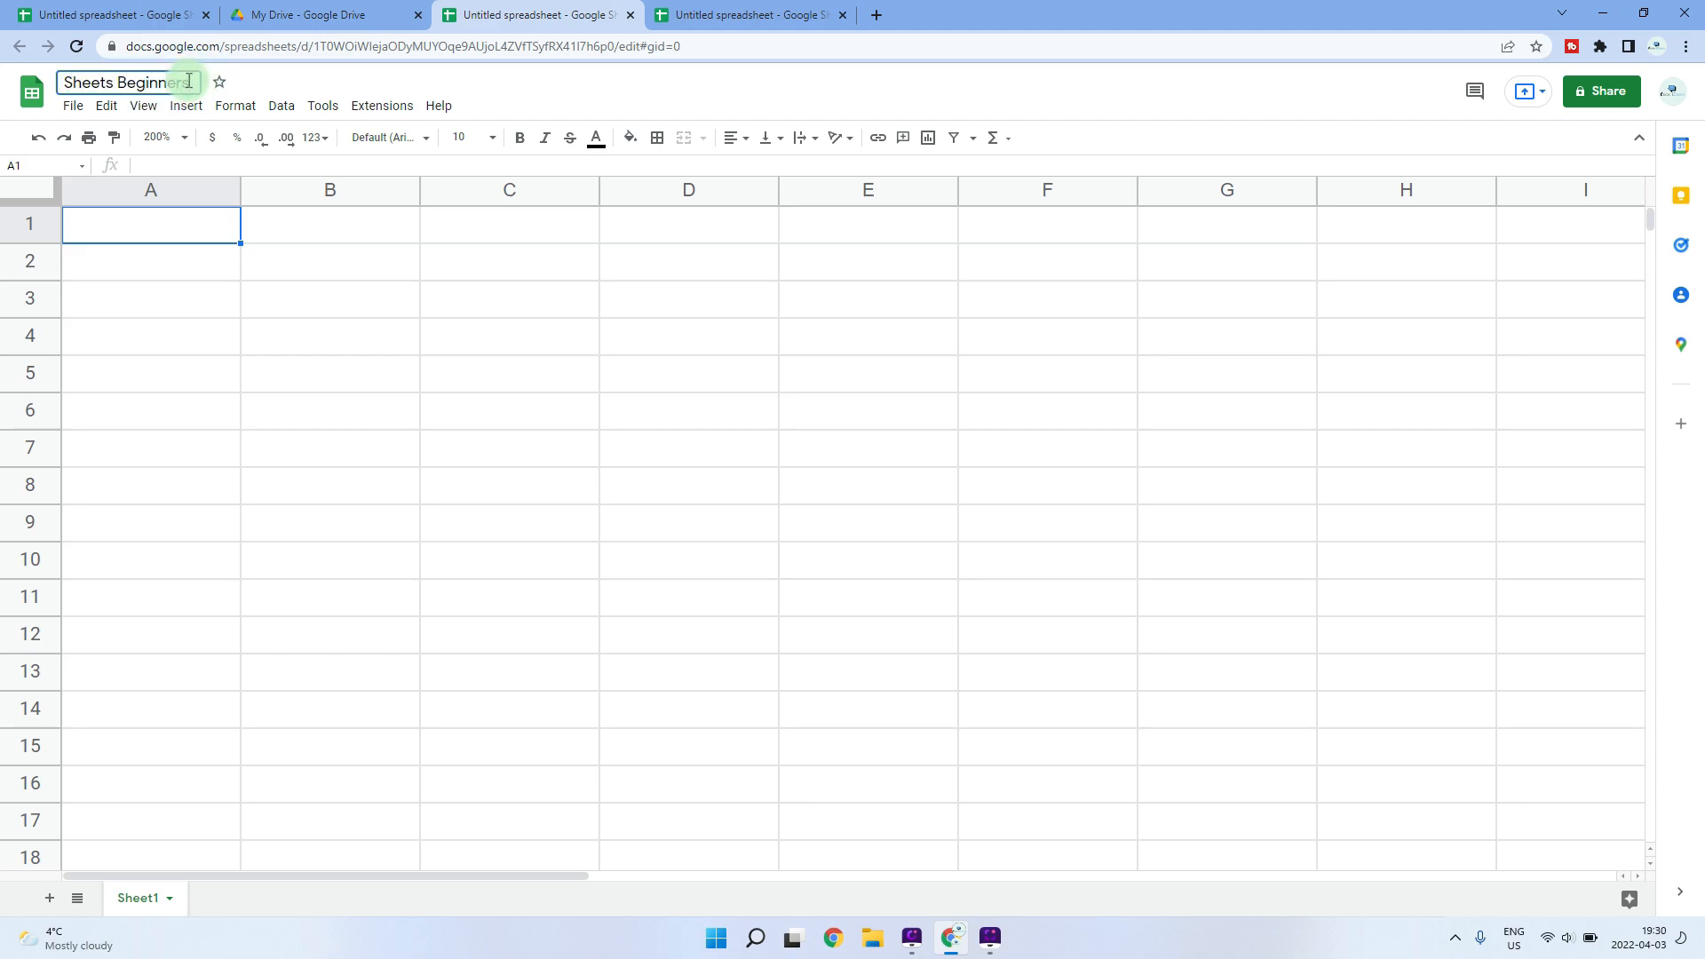
pyautogui.press('Return')
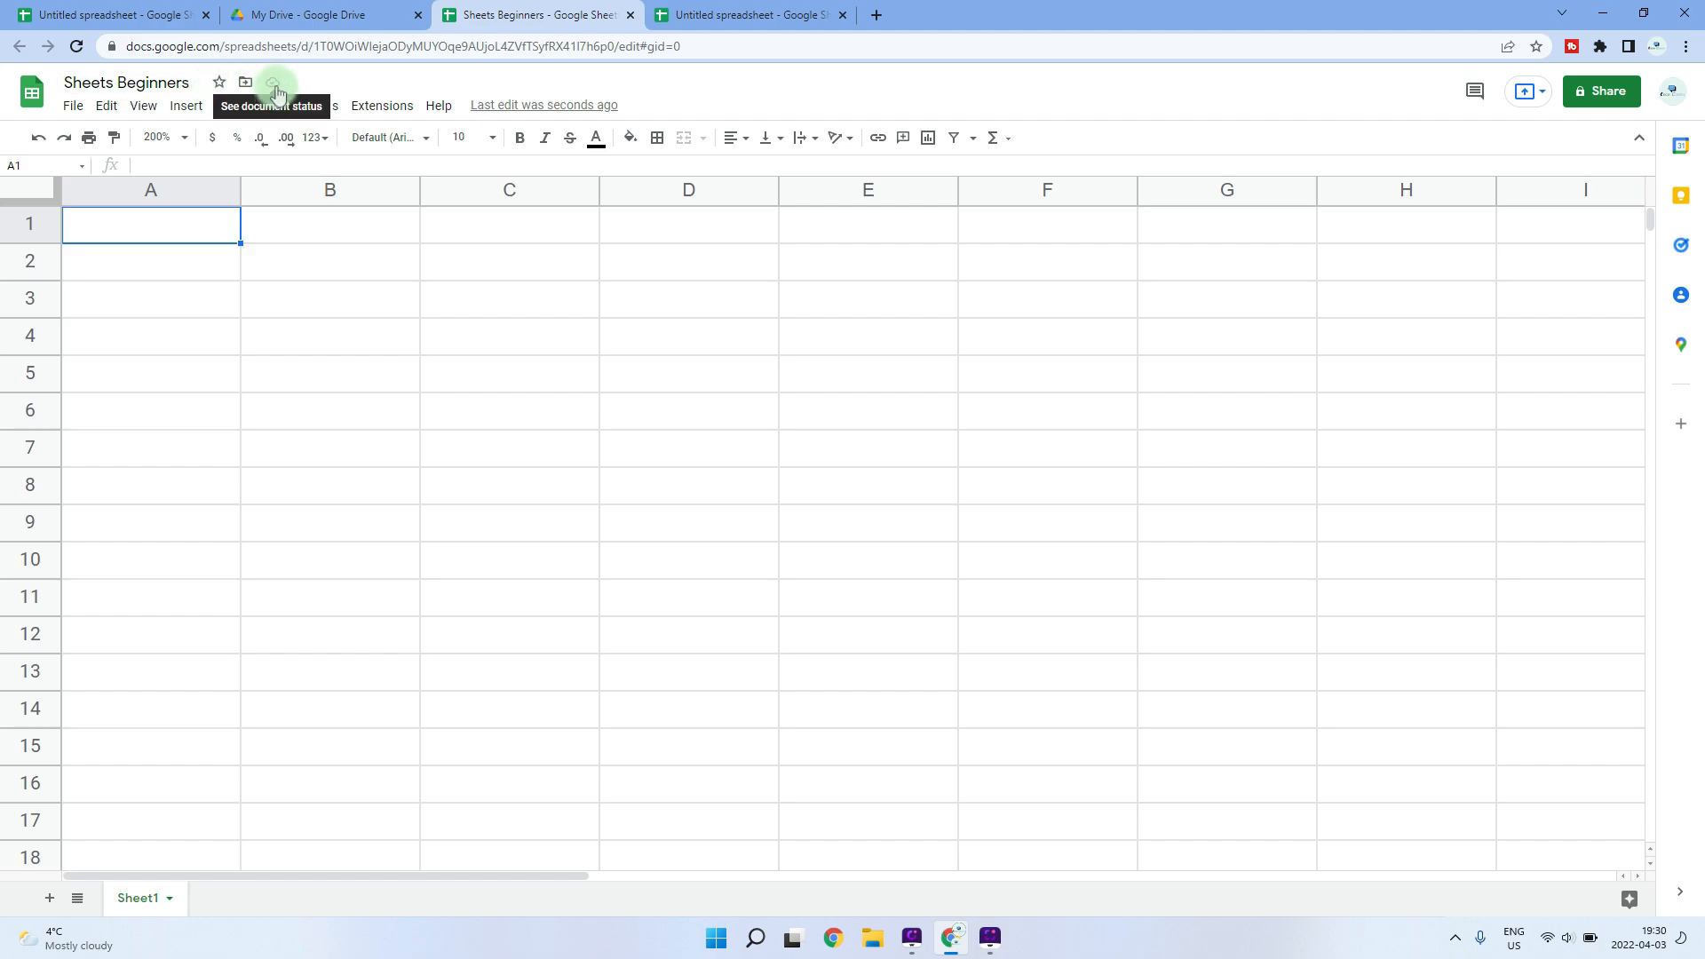
pyautogui.click(279, 27)
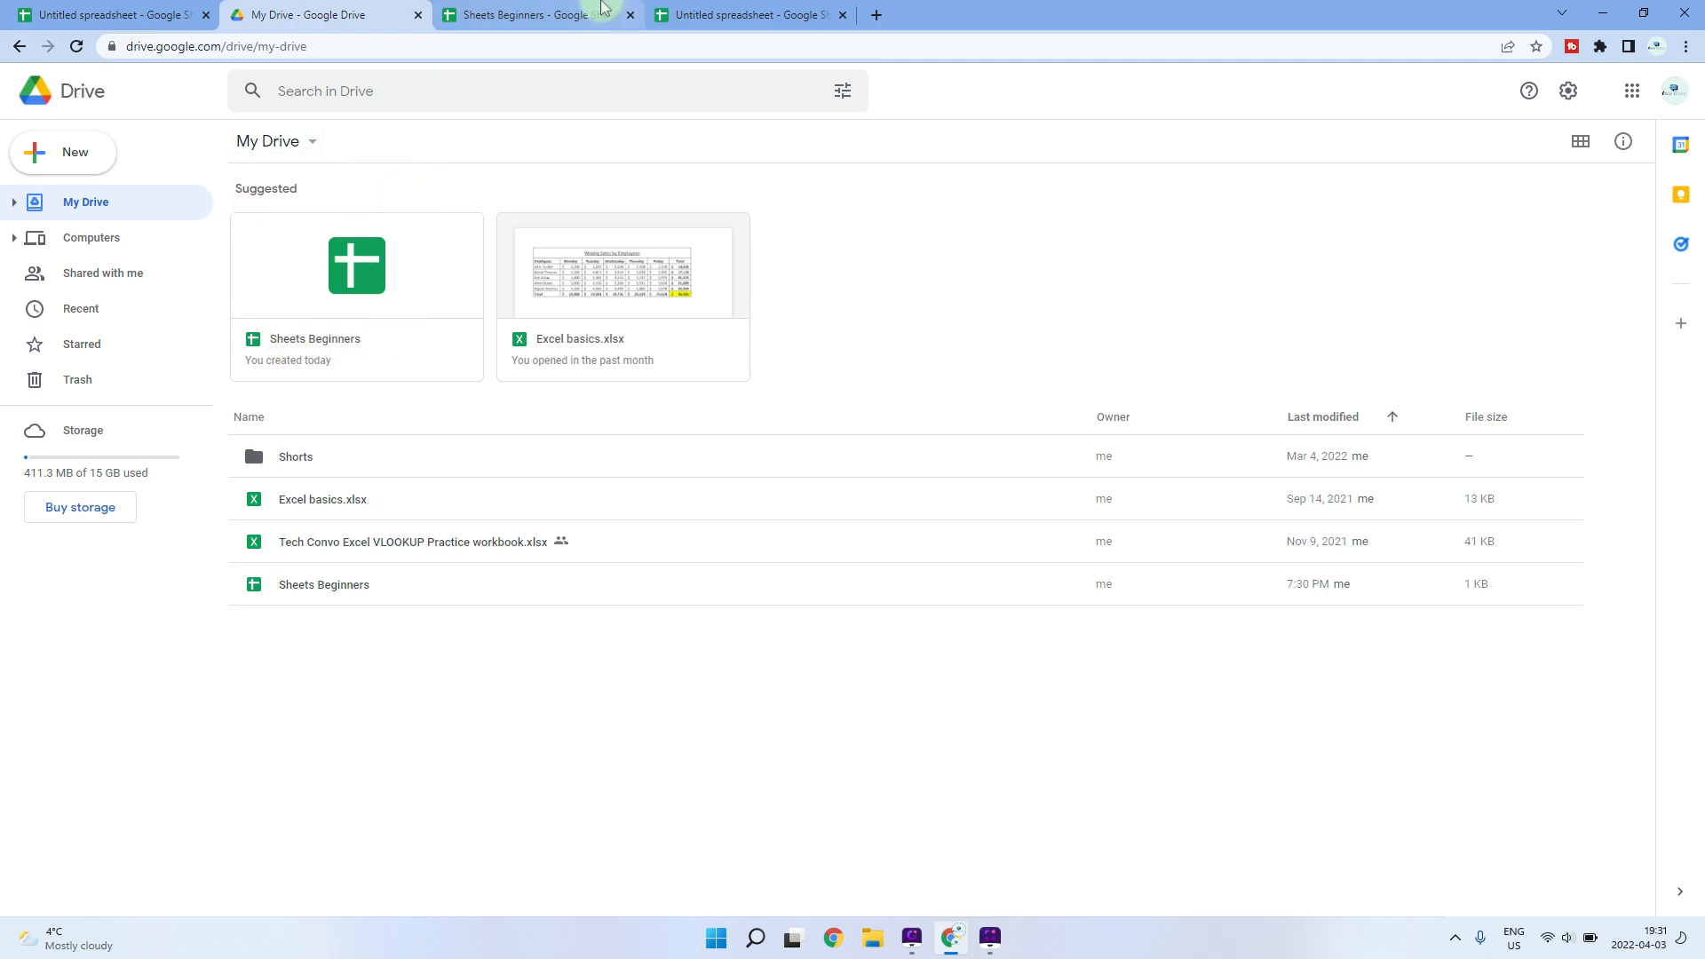
# - From Sheets Beginners, open the template gallery and browse the Personal and Work templates
pyautogui.click(573, 11)
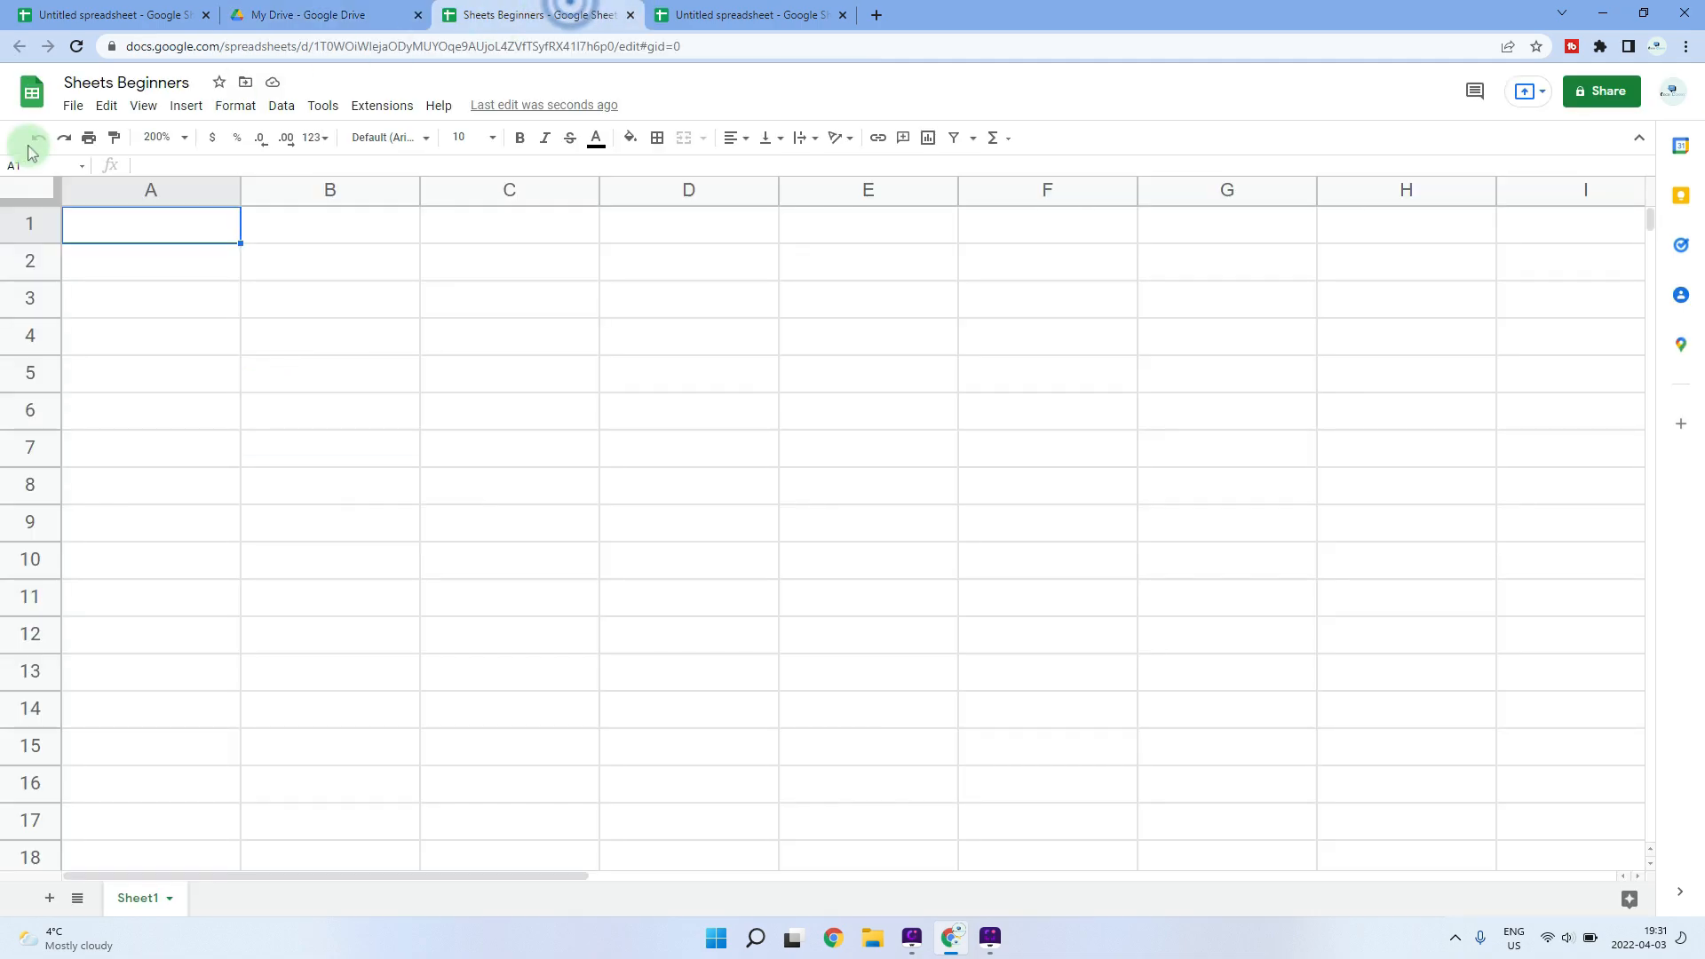
pyautogui.click(78, 108)
pyautogui.moveTo(114, 135)
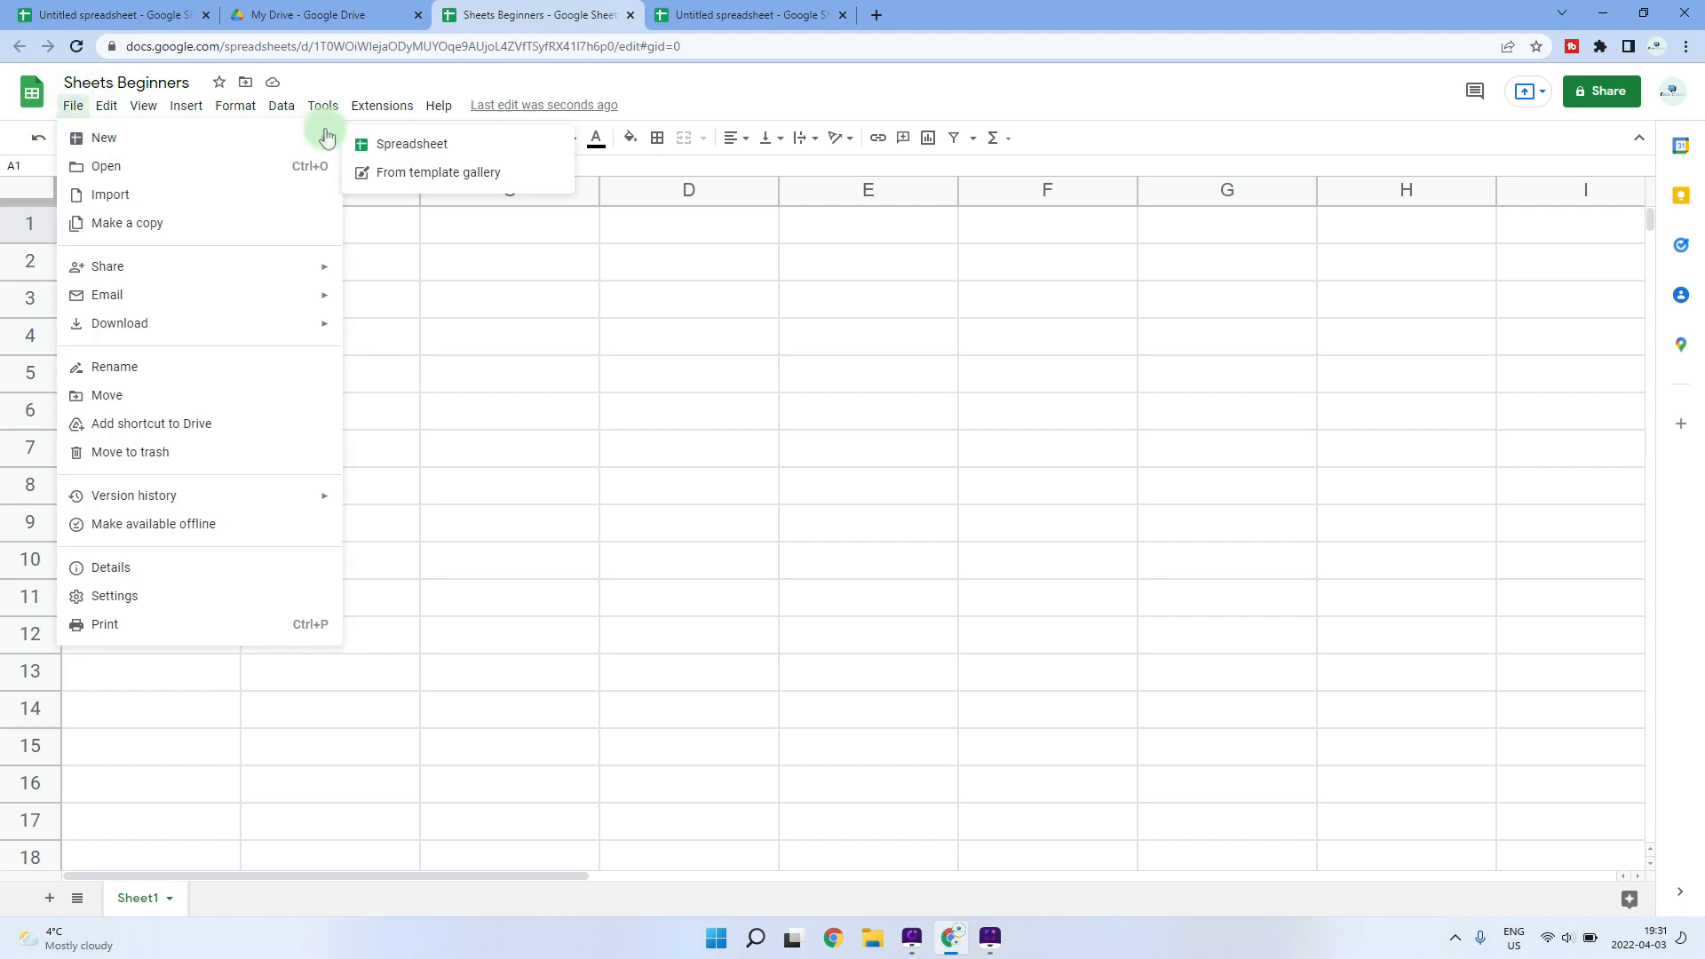
pyautogui.click(424, 178)
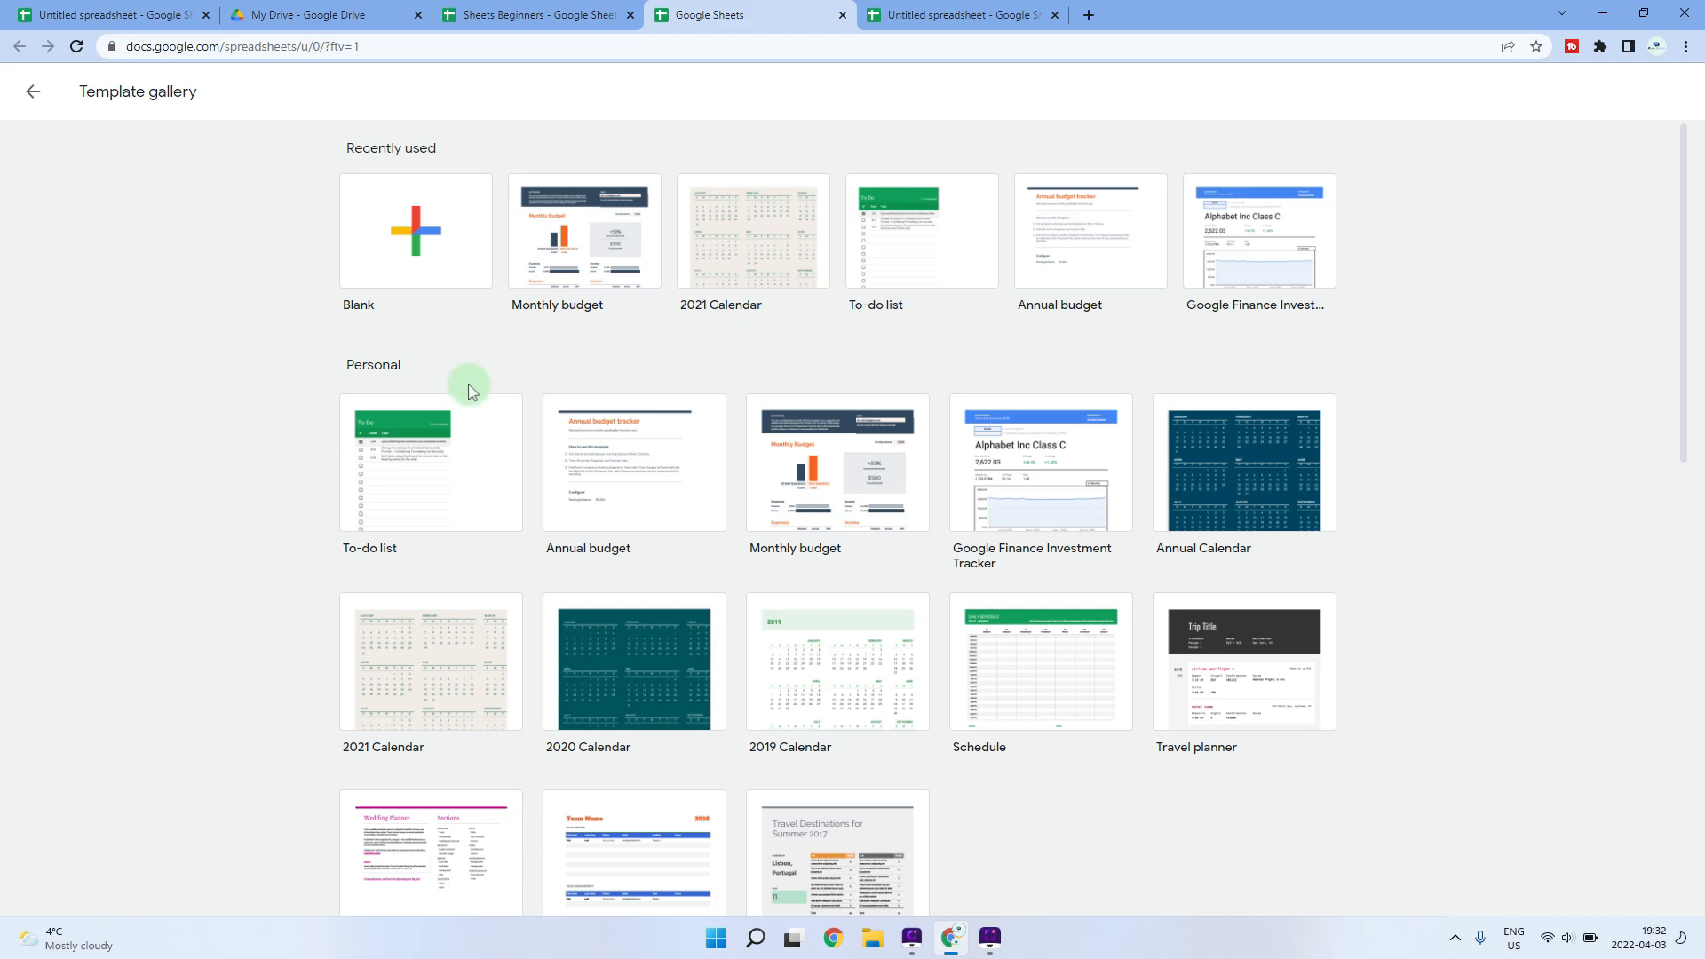
pyautogui.scroll(-3, 380, 394)
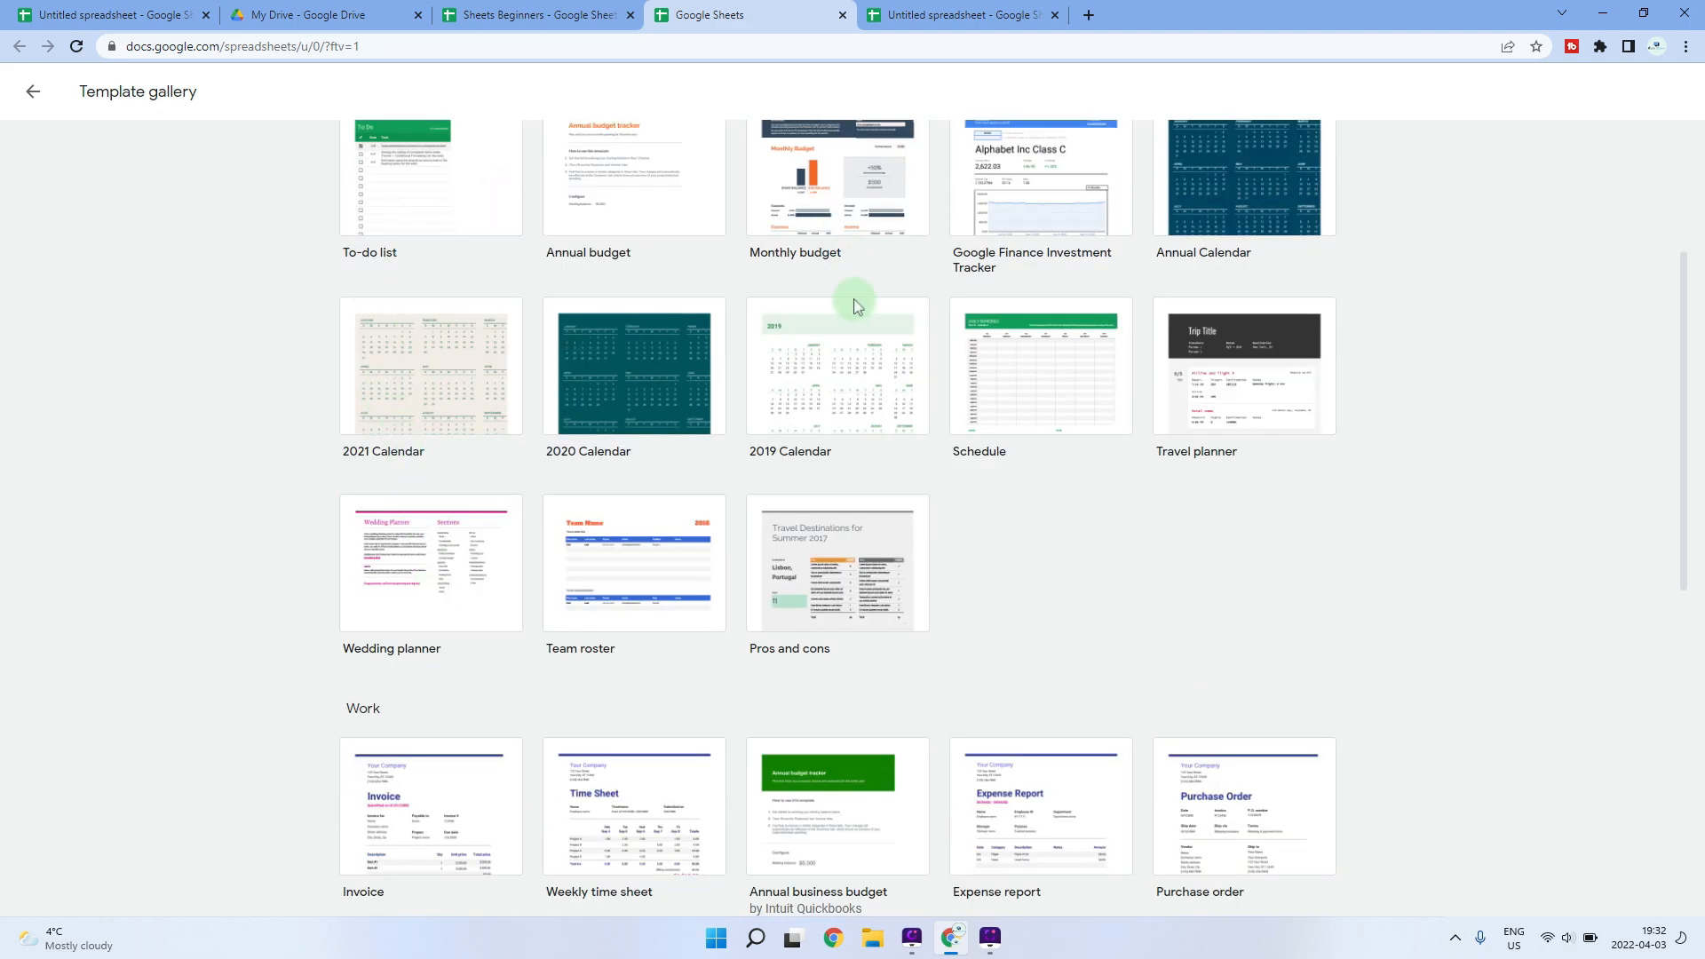
pyautogui.scroll(-3, 575, 520)
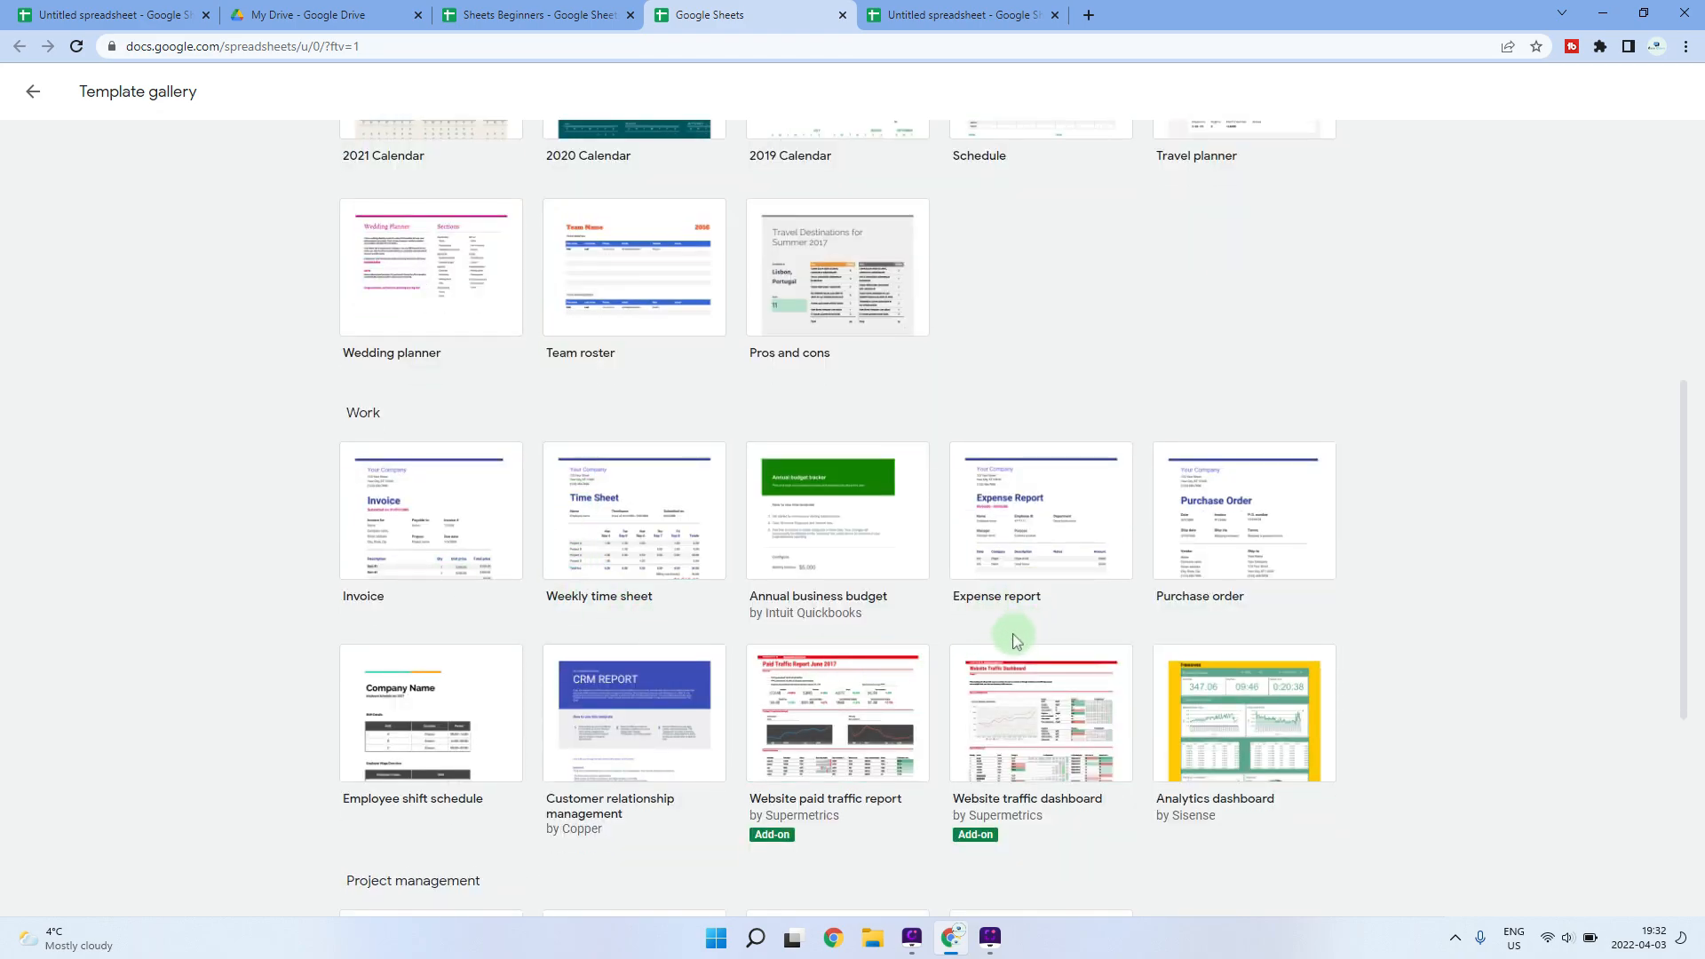
# - Start a spreadsheet from the Expense report template, then close it
pyautogui.click(1046, 529)
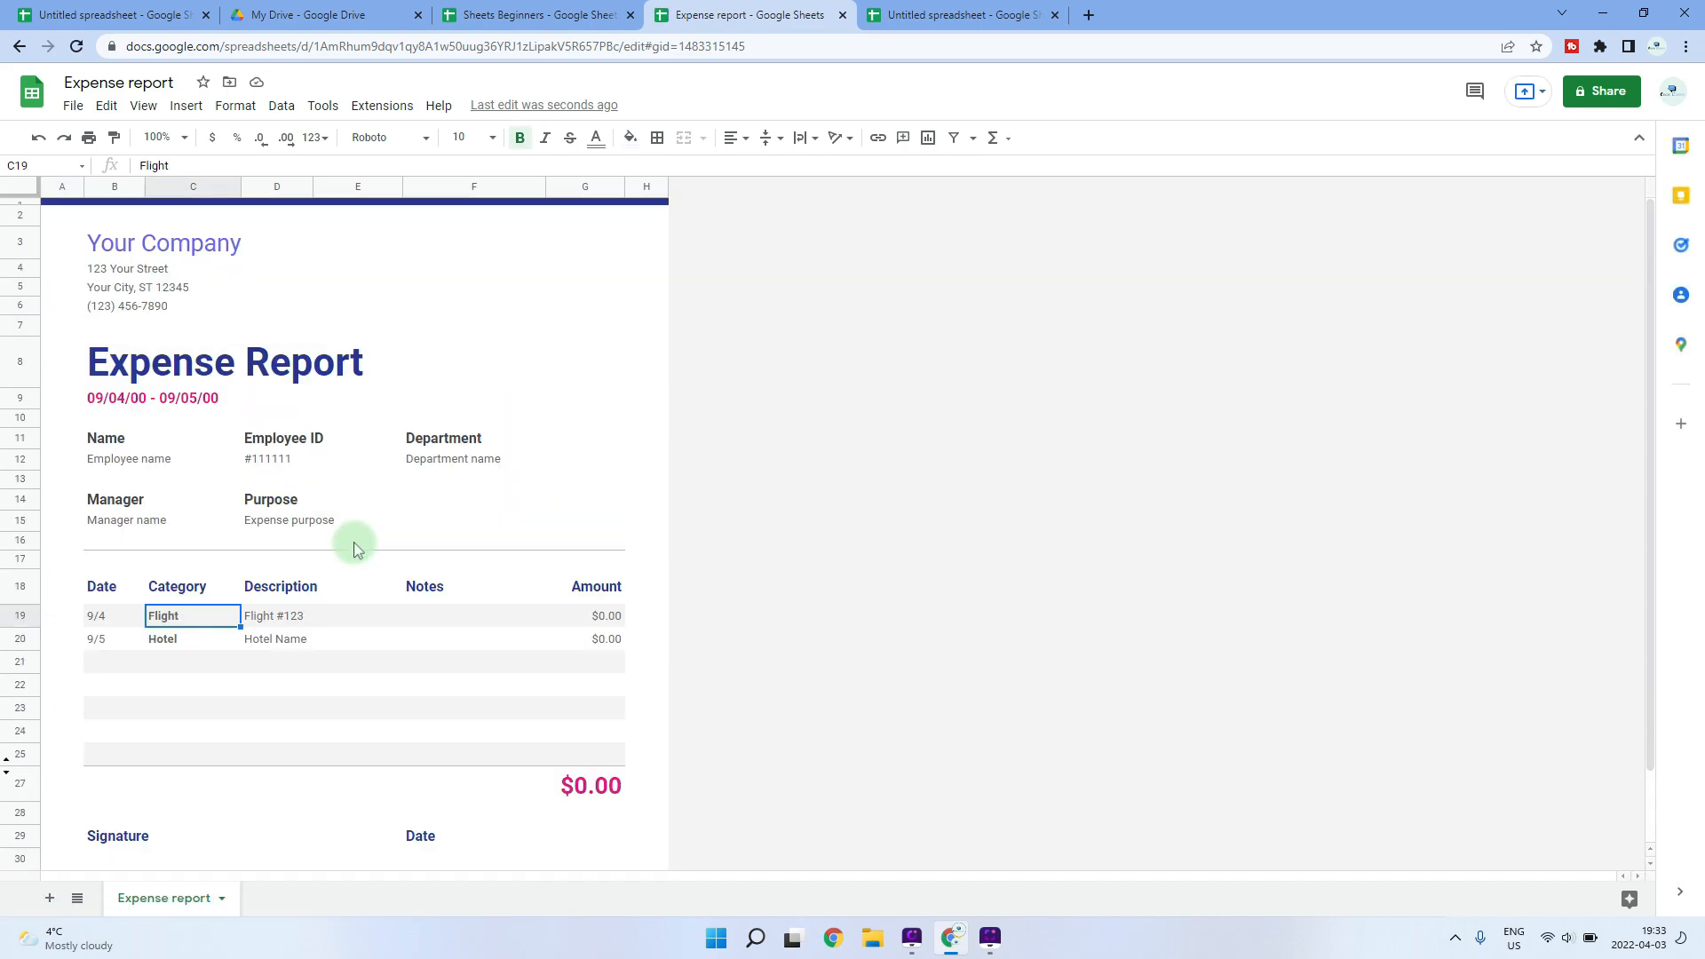
pyautogui.click(840, 16)
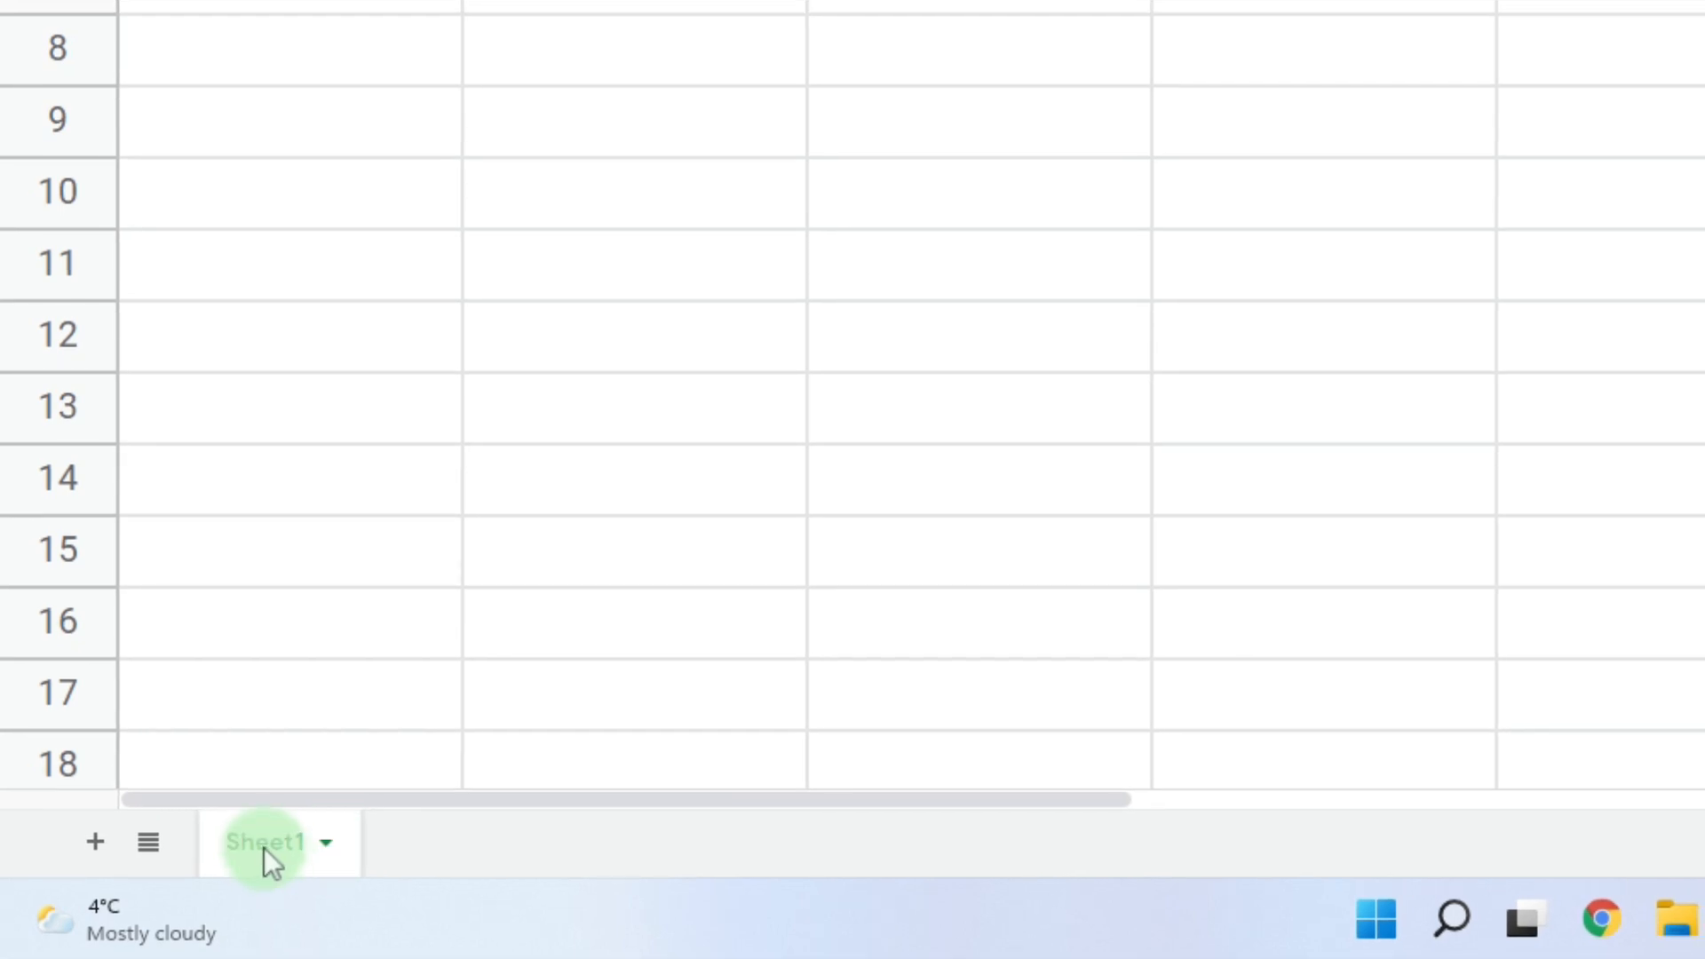
# - Rename Sheet1 to 'Data'
pyautogui.click(324, 846)
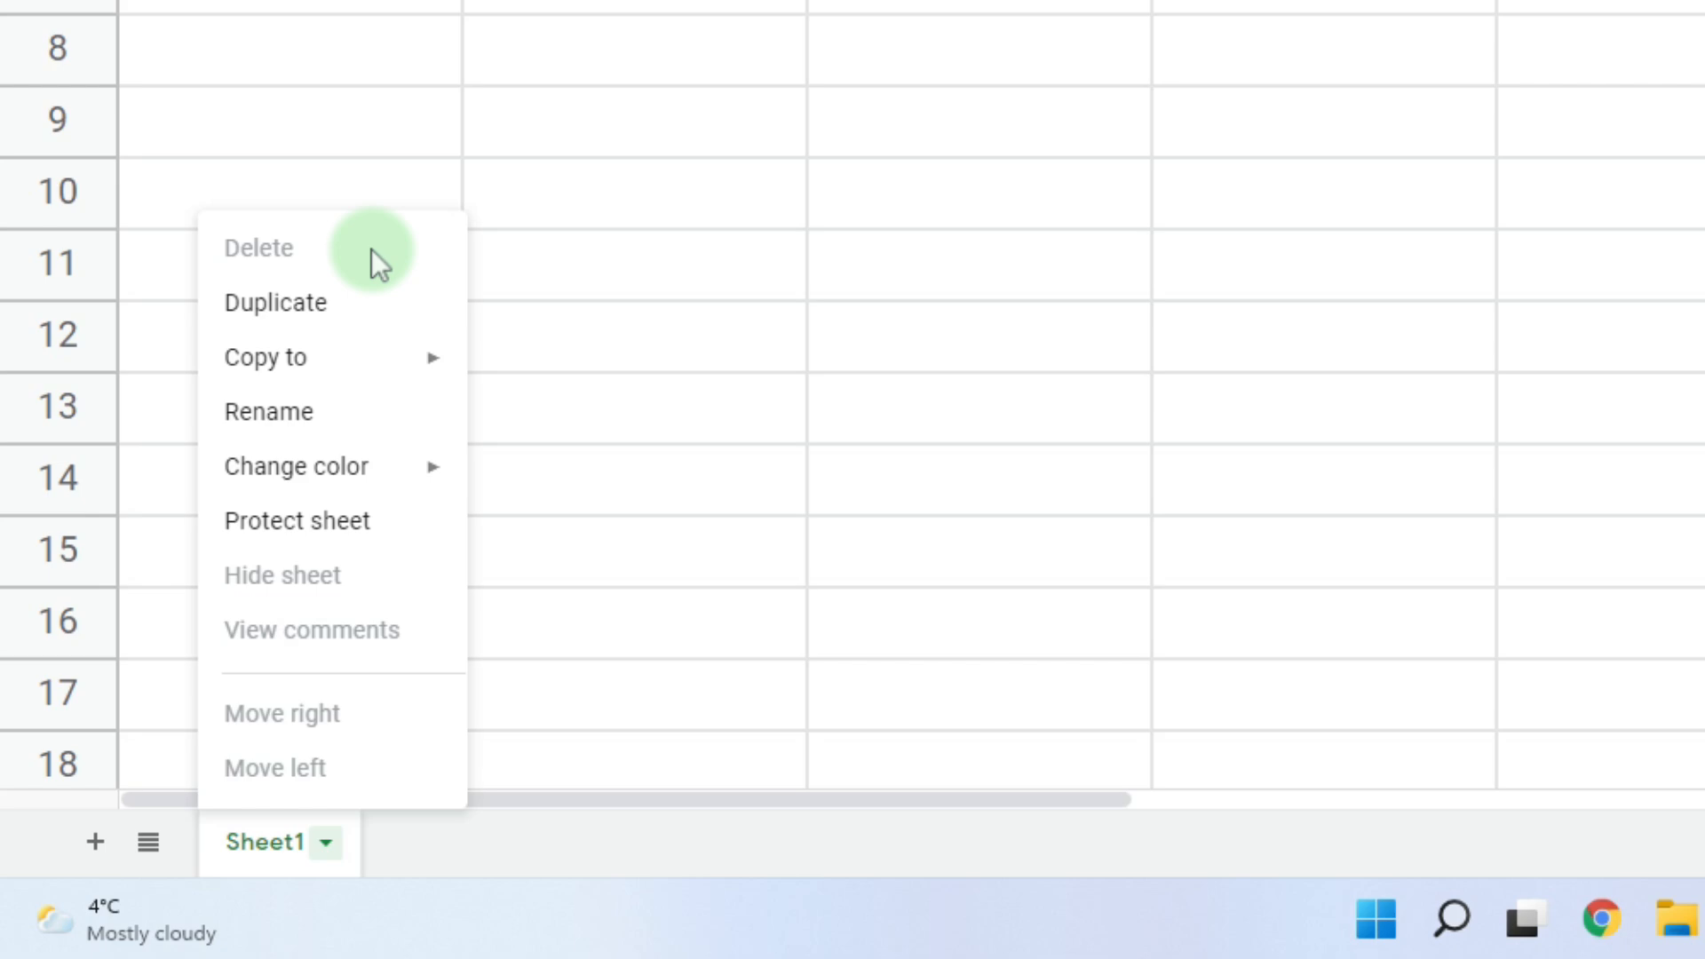
pyautogui.moveTo(341, 386)
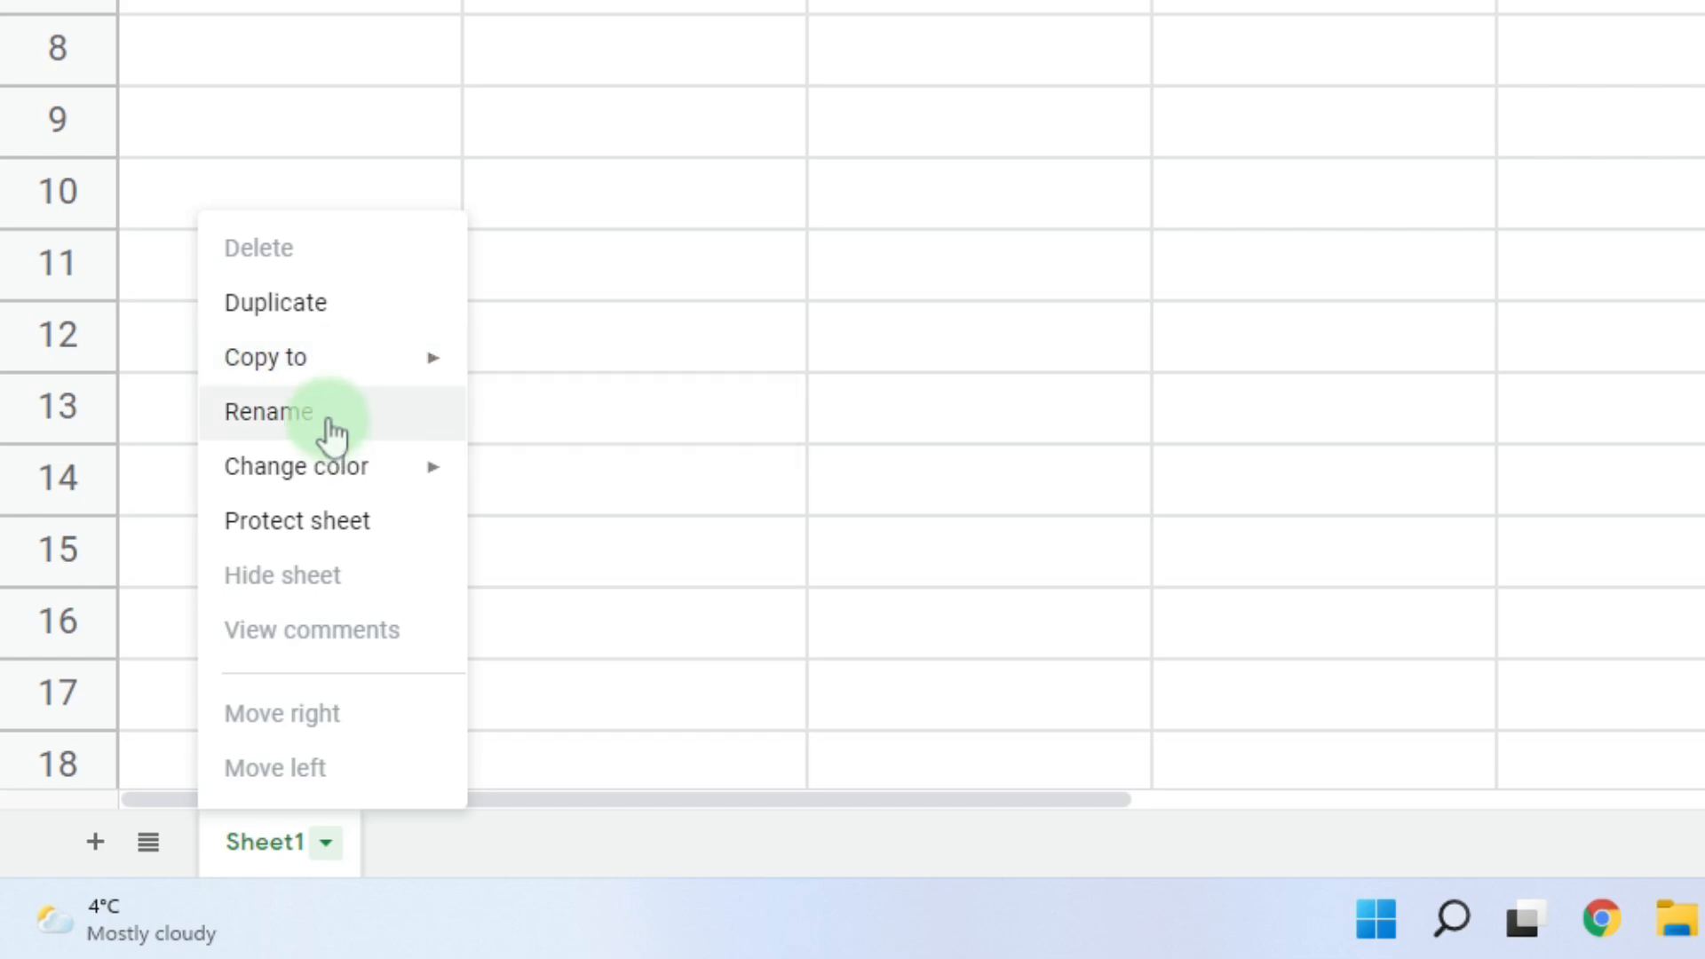
pyautogui.click(329, 414)
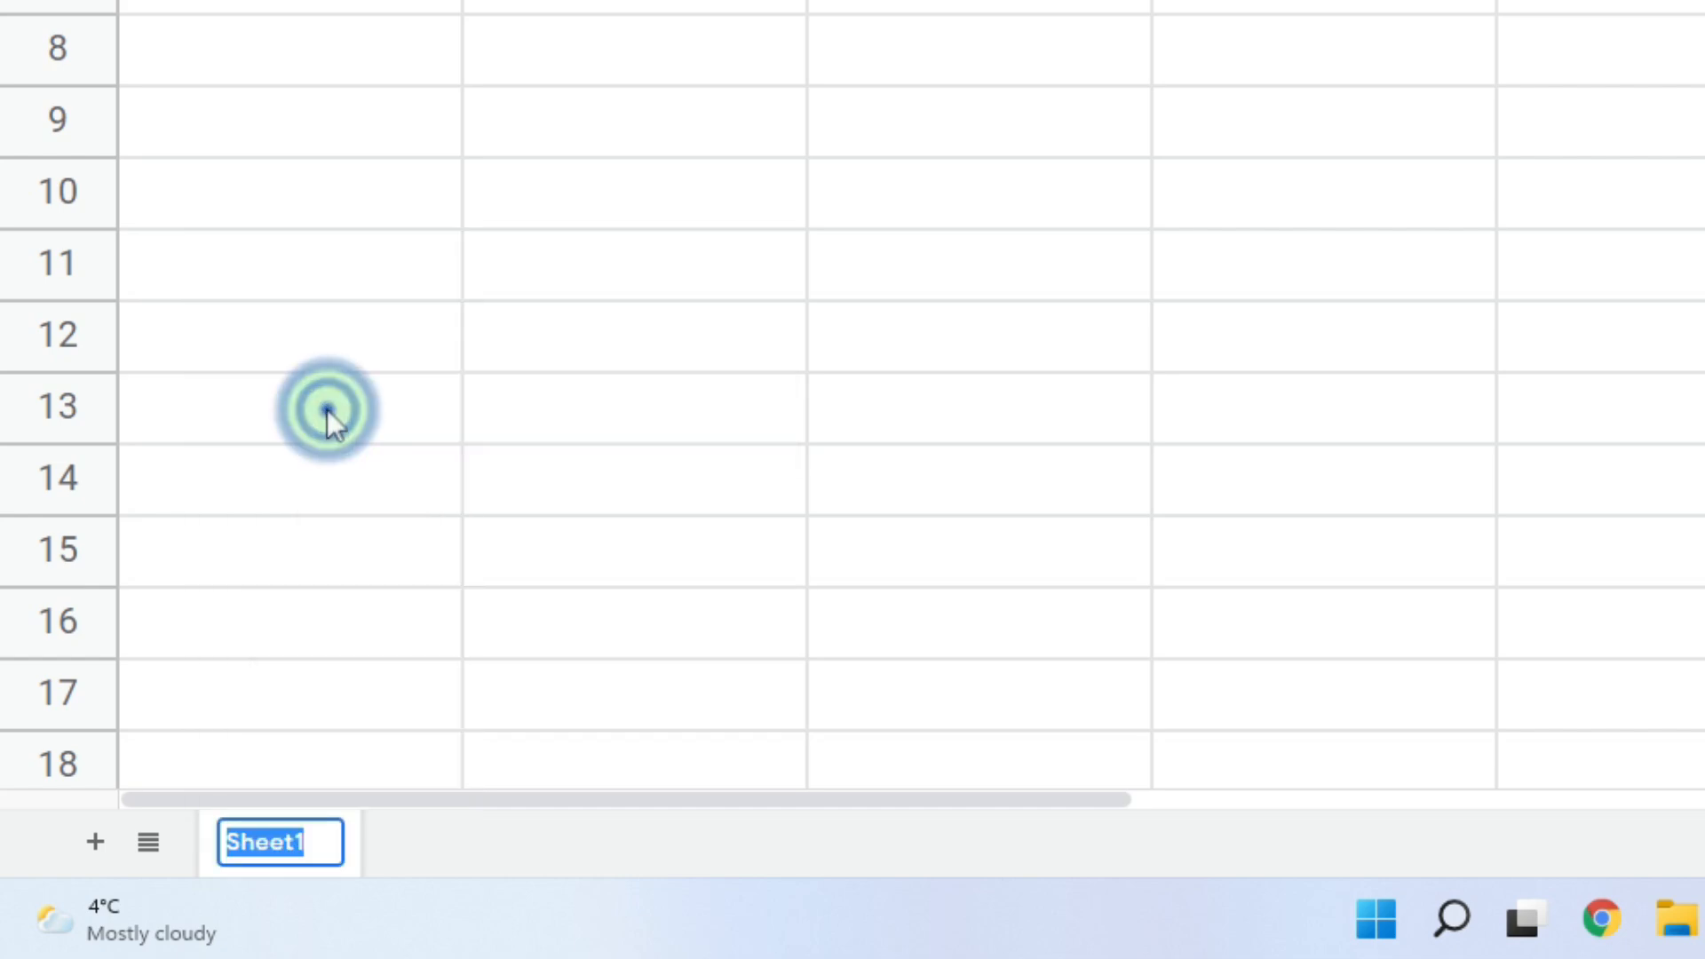
pyautogui.write('Data')
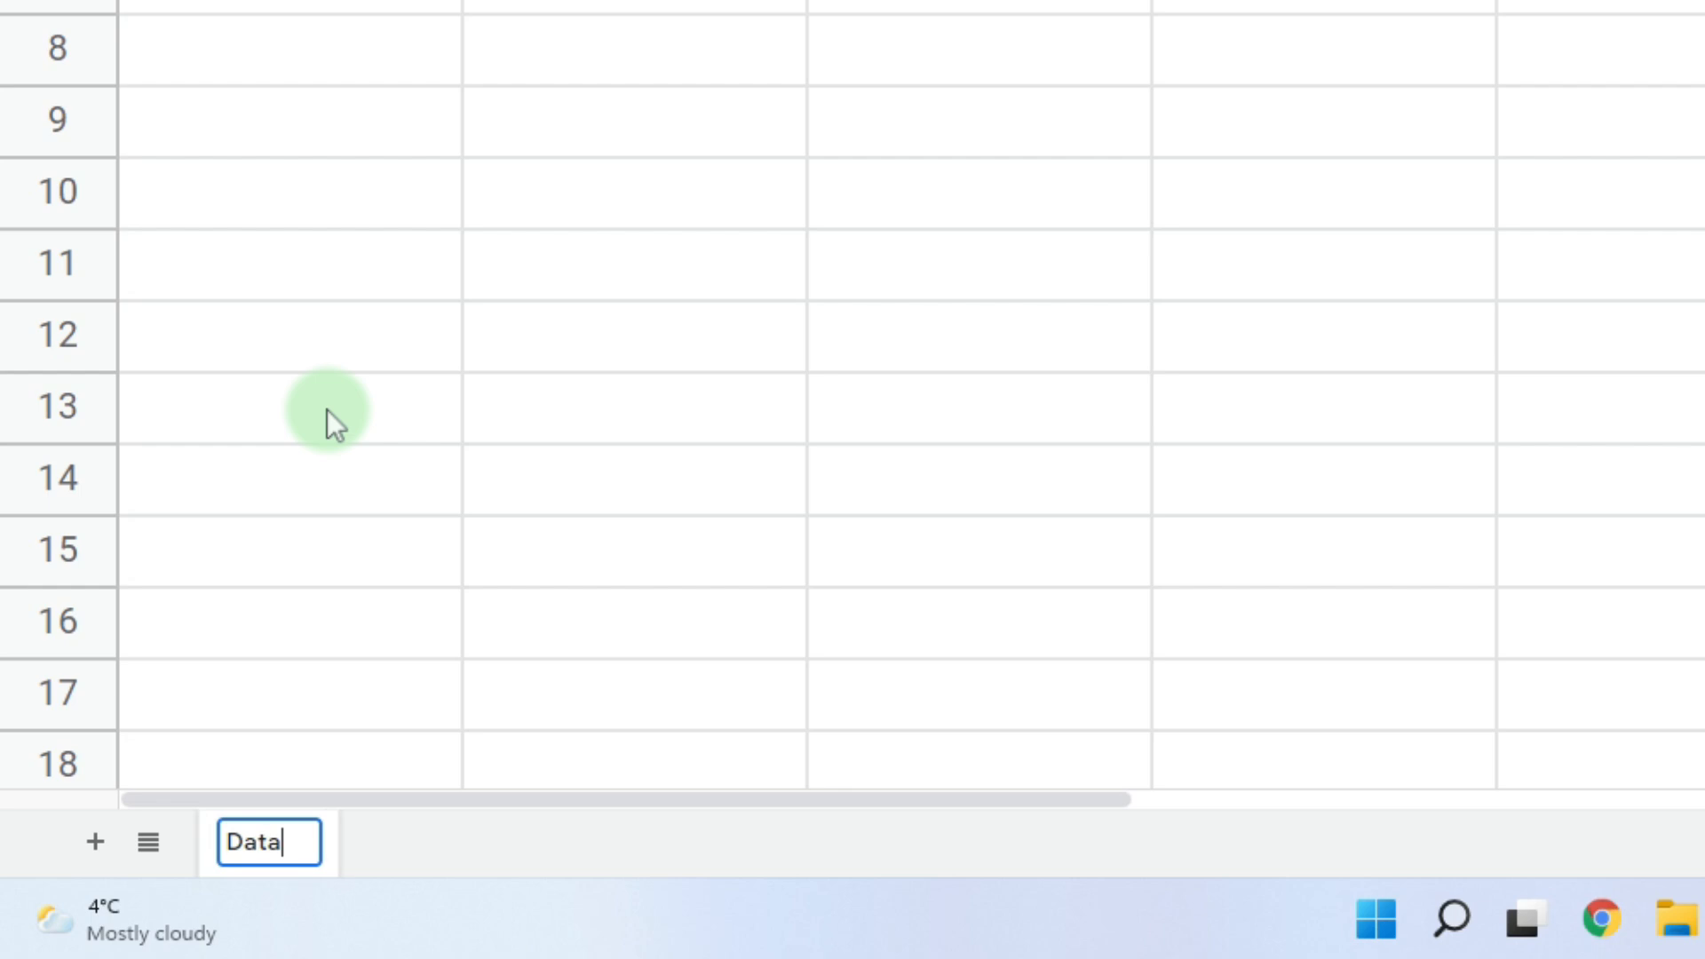
pyautogui.press('Return')
# - Give the Data sheet's tab a blue colour
pyautogui.rightClick(311, 853)
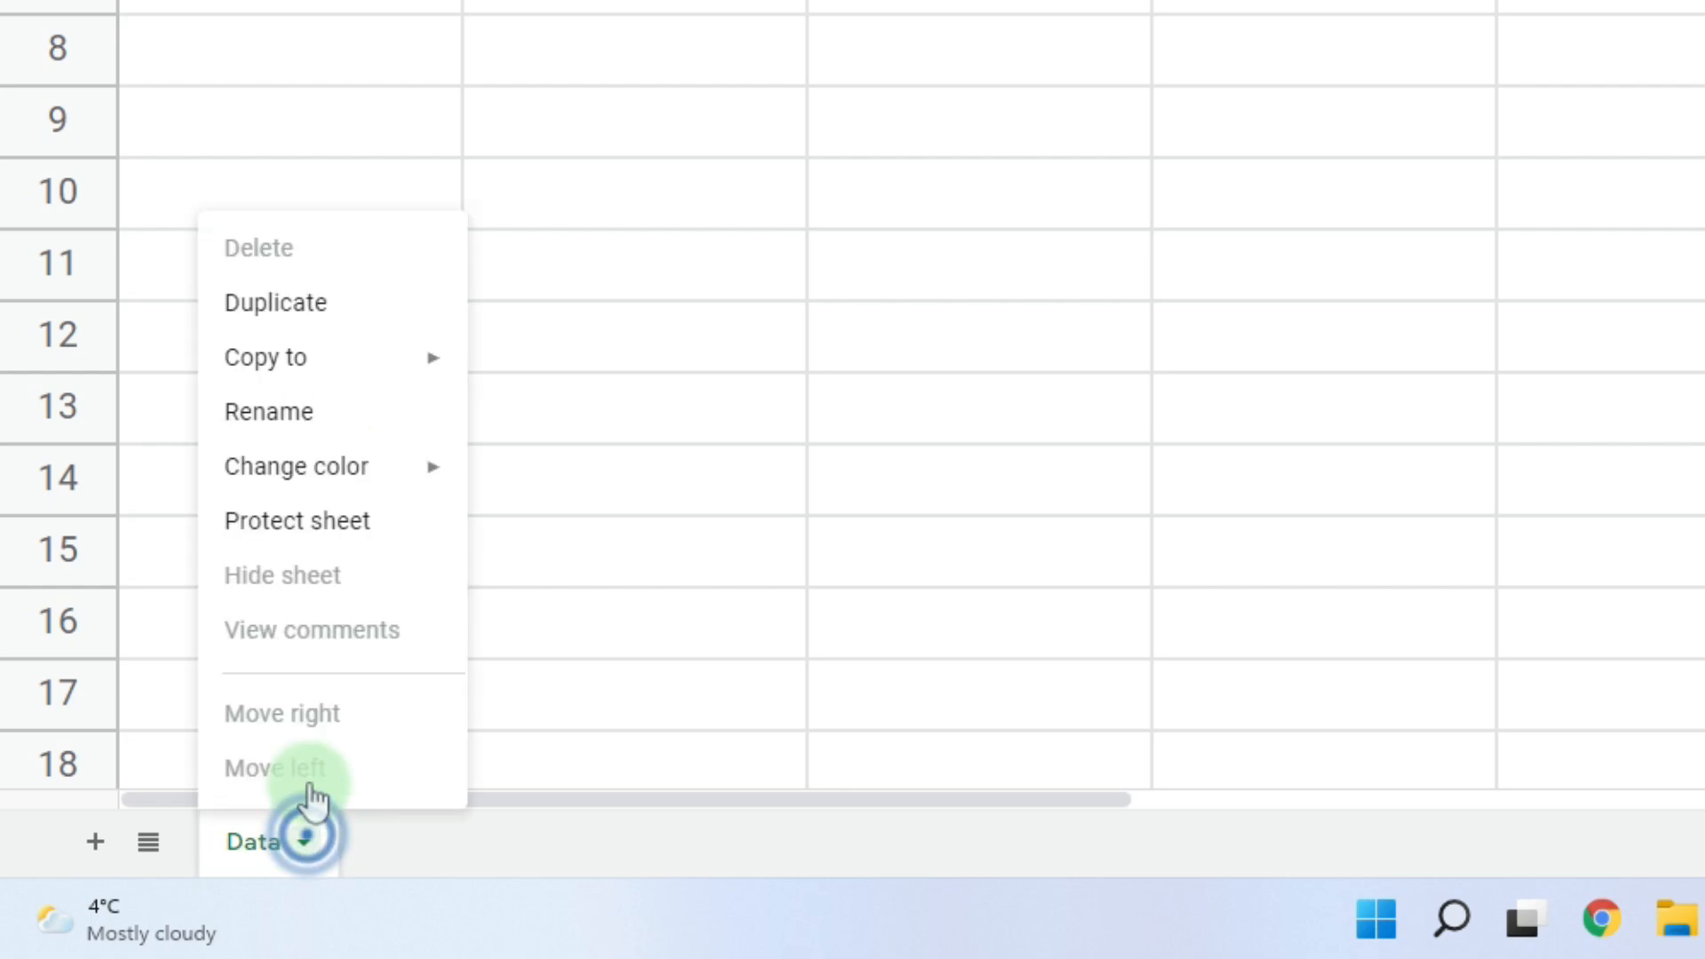
pyautogui.click(398, 493)
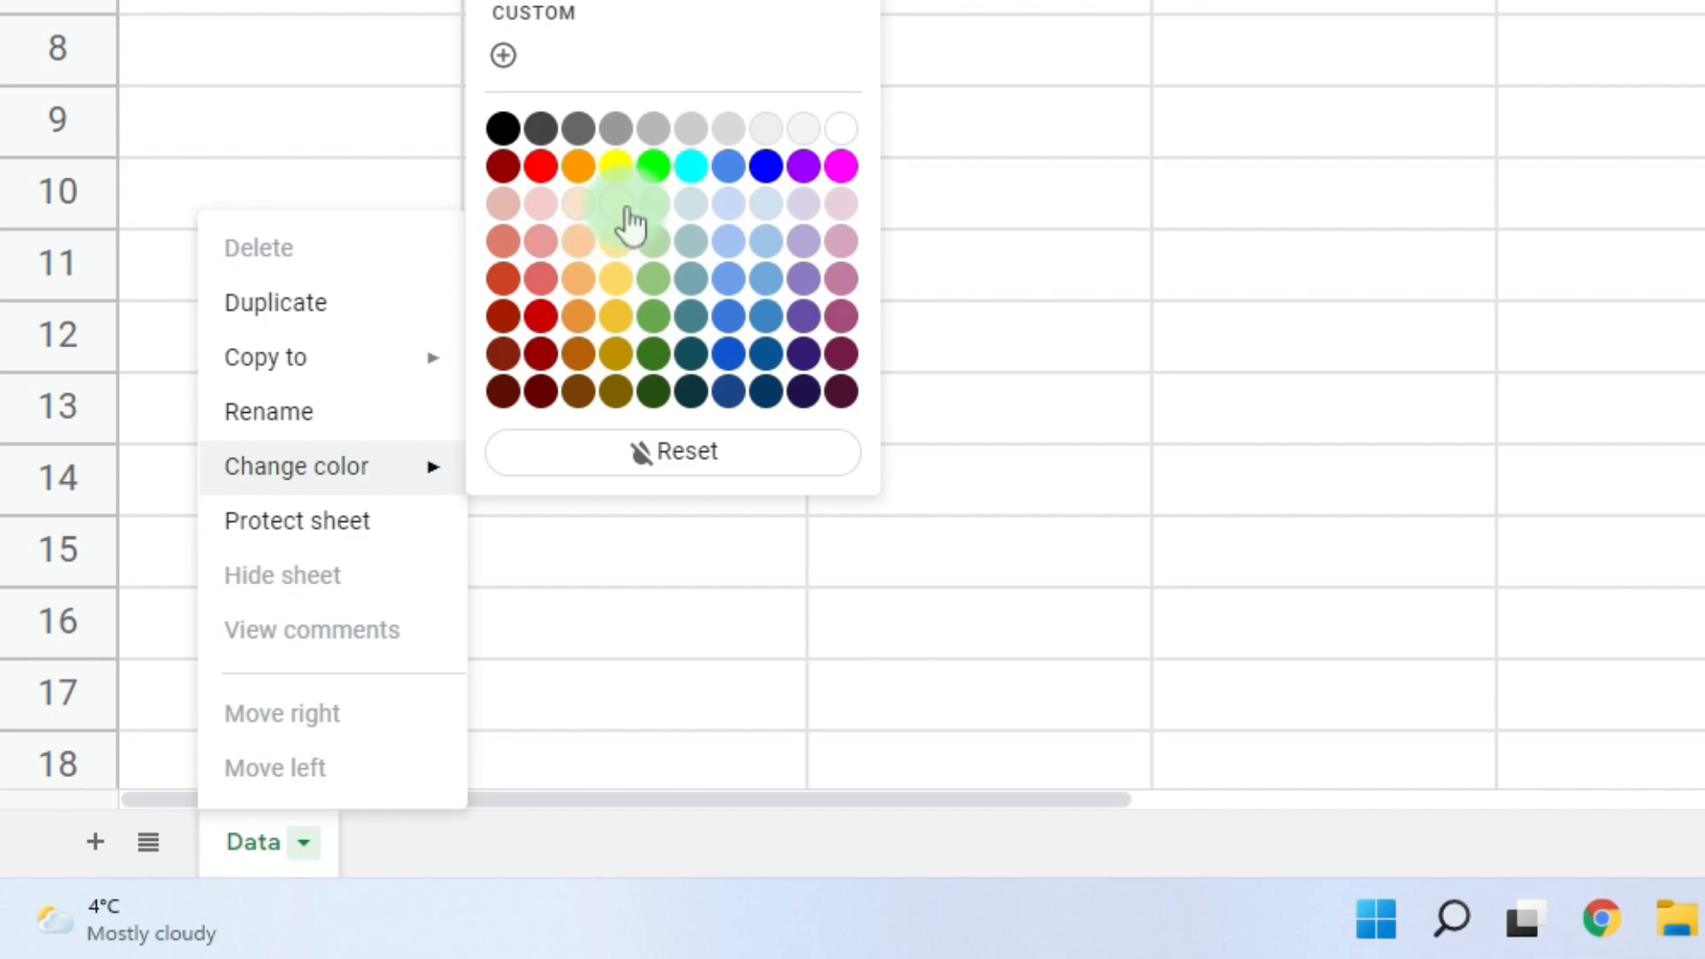
pyautogui.click(767, 169)
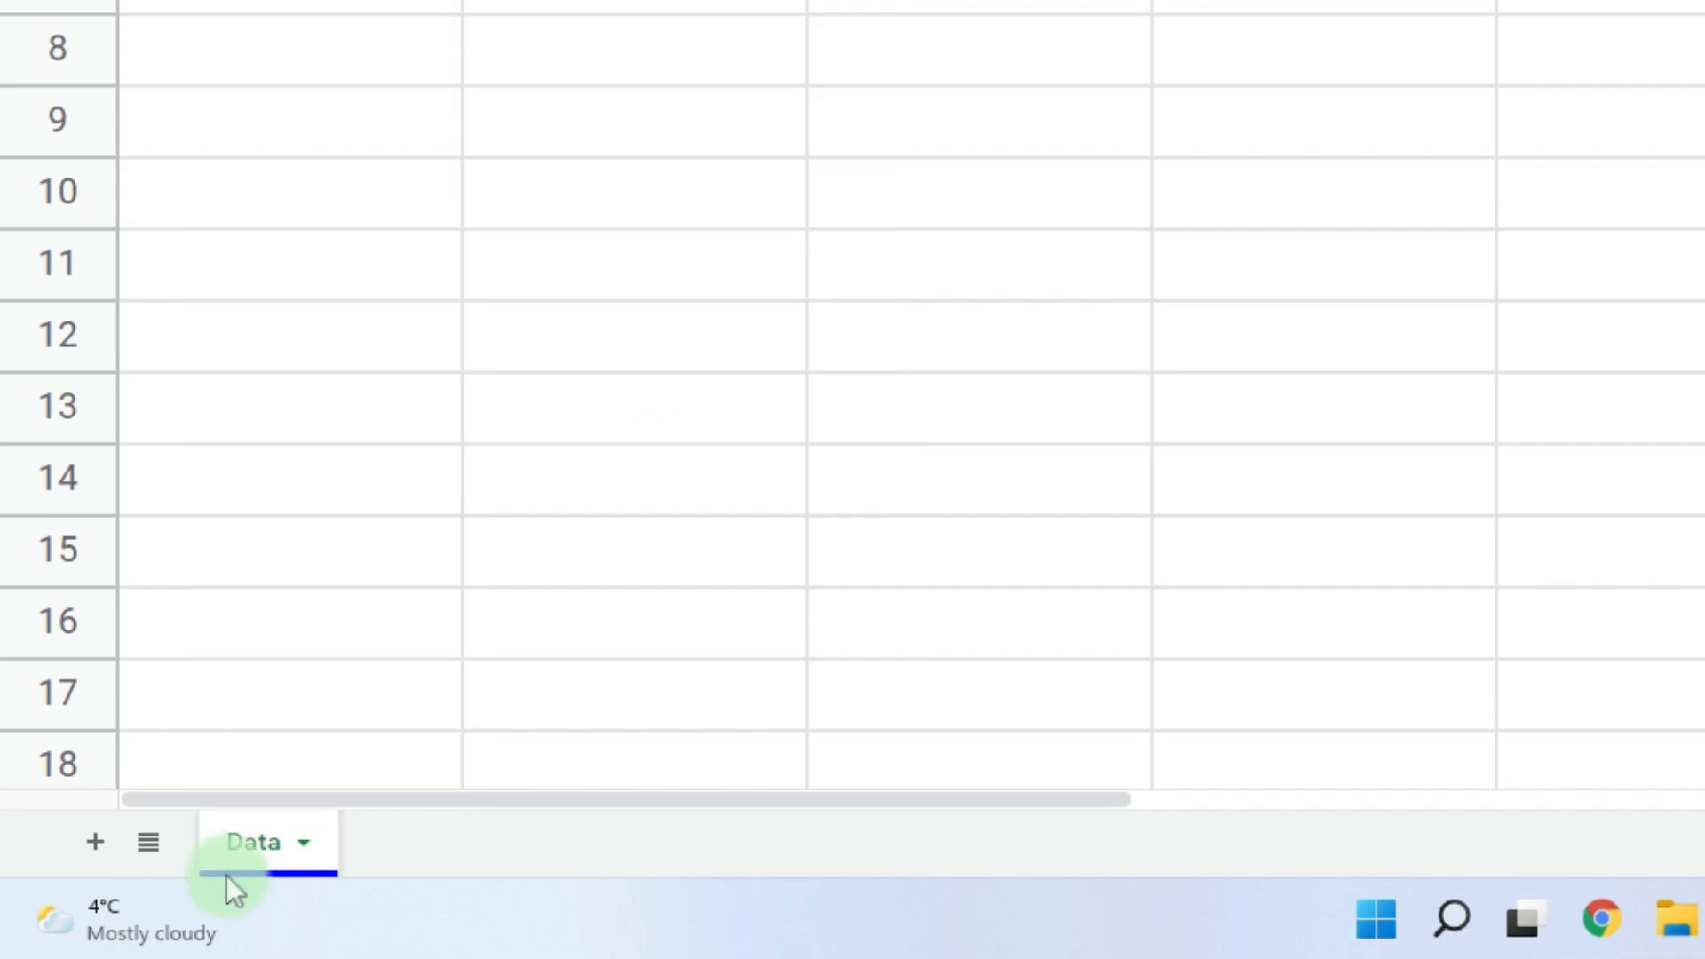
# - Add blank sheets Sheet2, Sheet3 and Sheet4, and review them in the All Sheets list
pyautogui.click(304, 846)
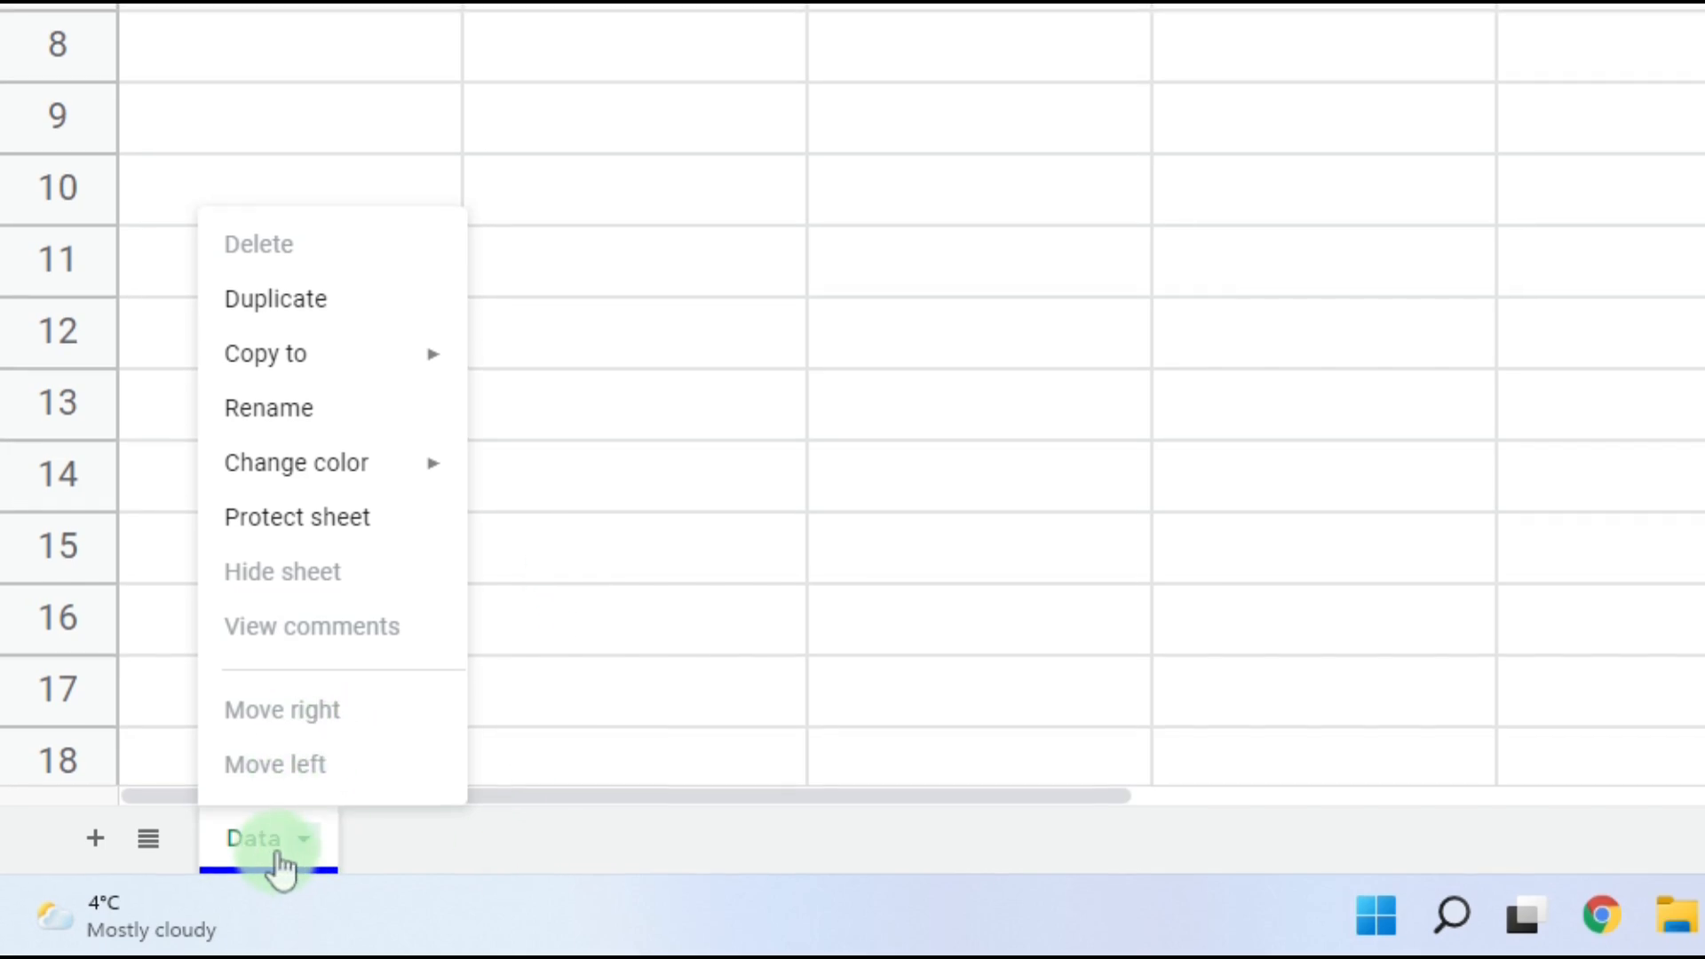
pyautogui.click(95, 858)
pyautogui.click(95, 858)
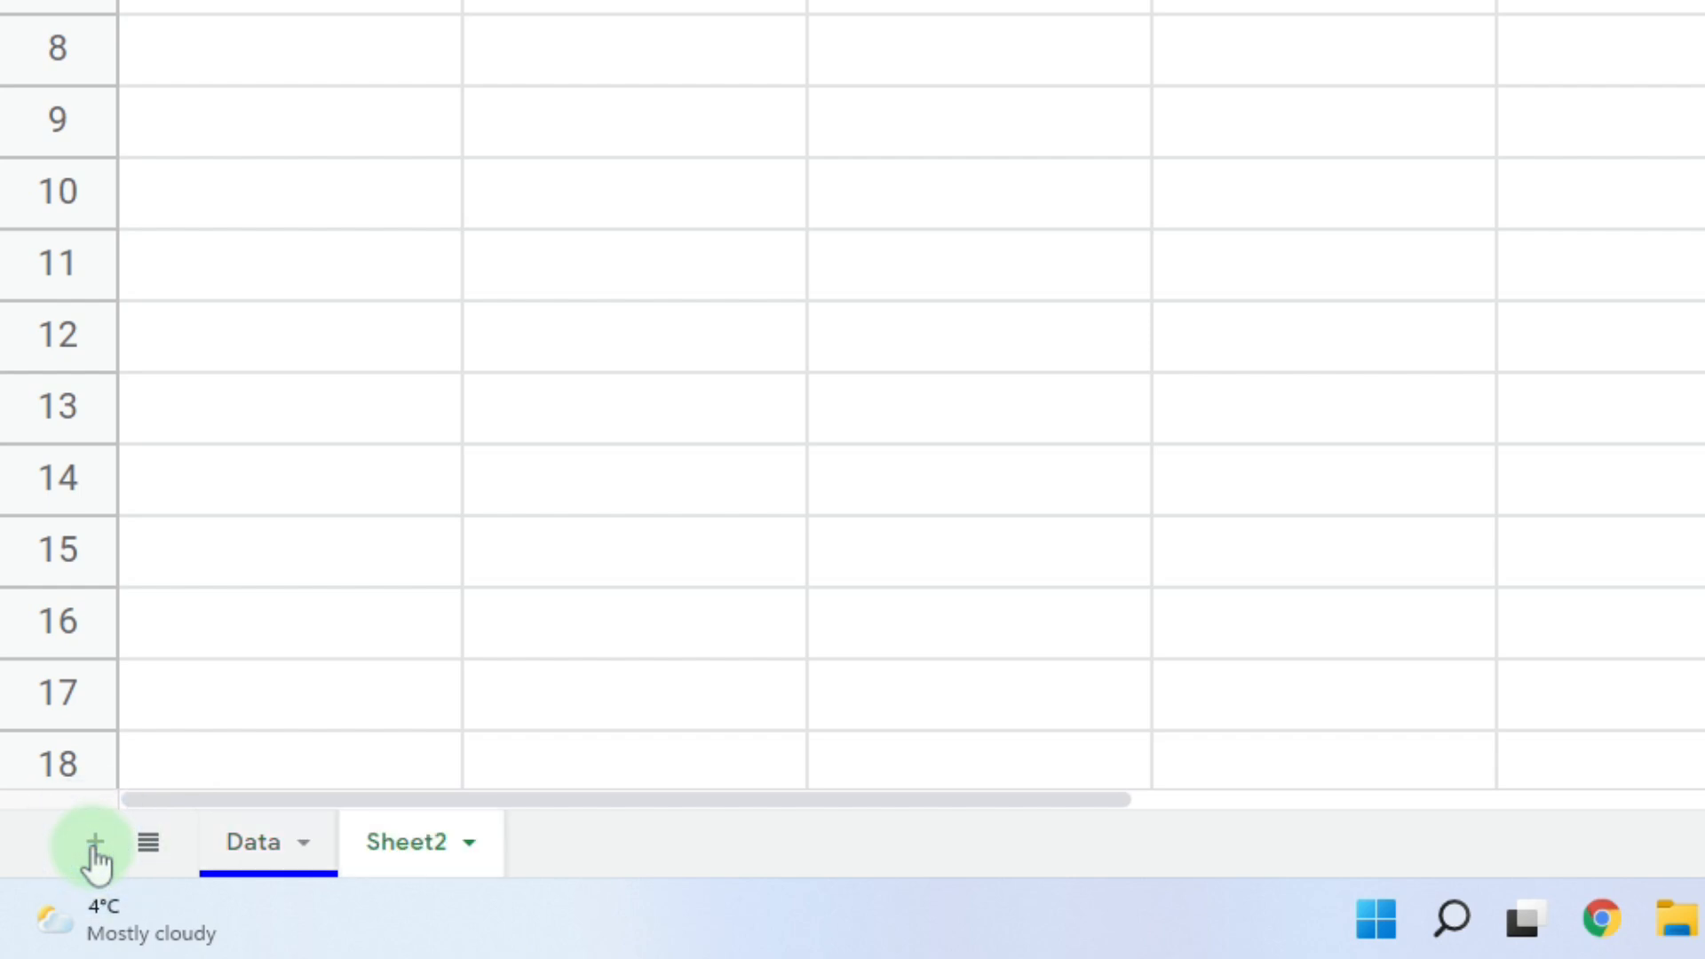
pyautogui.click(95, 858)
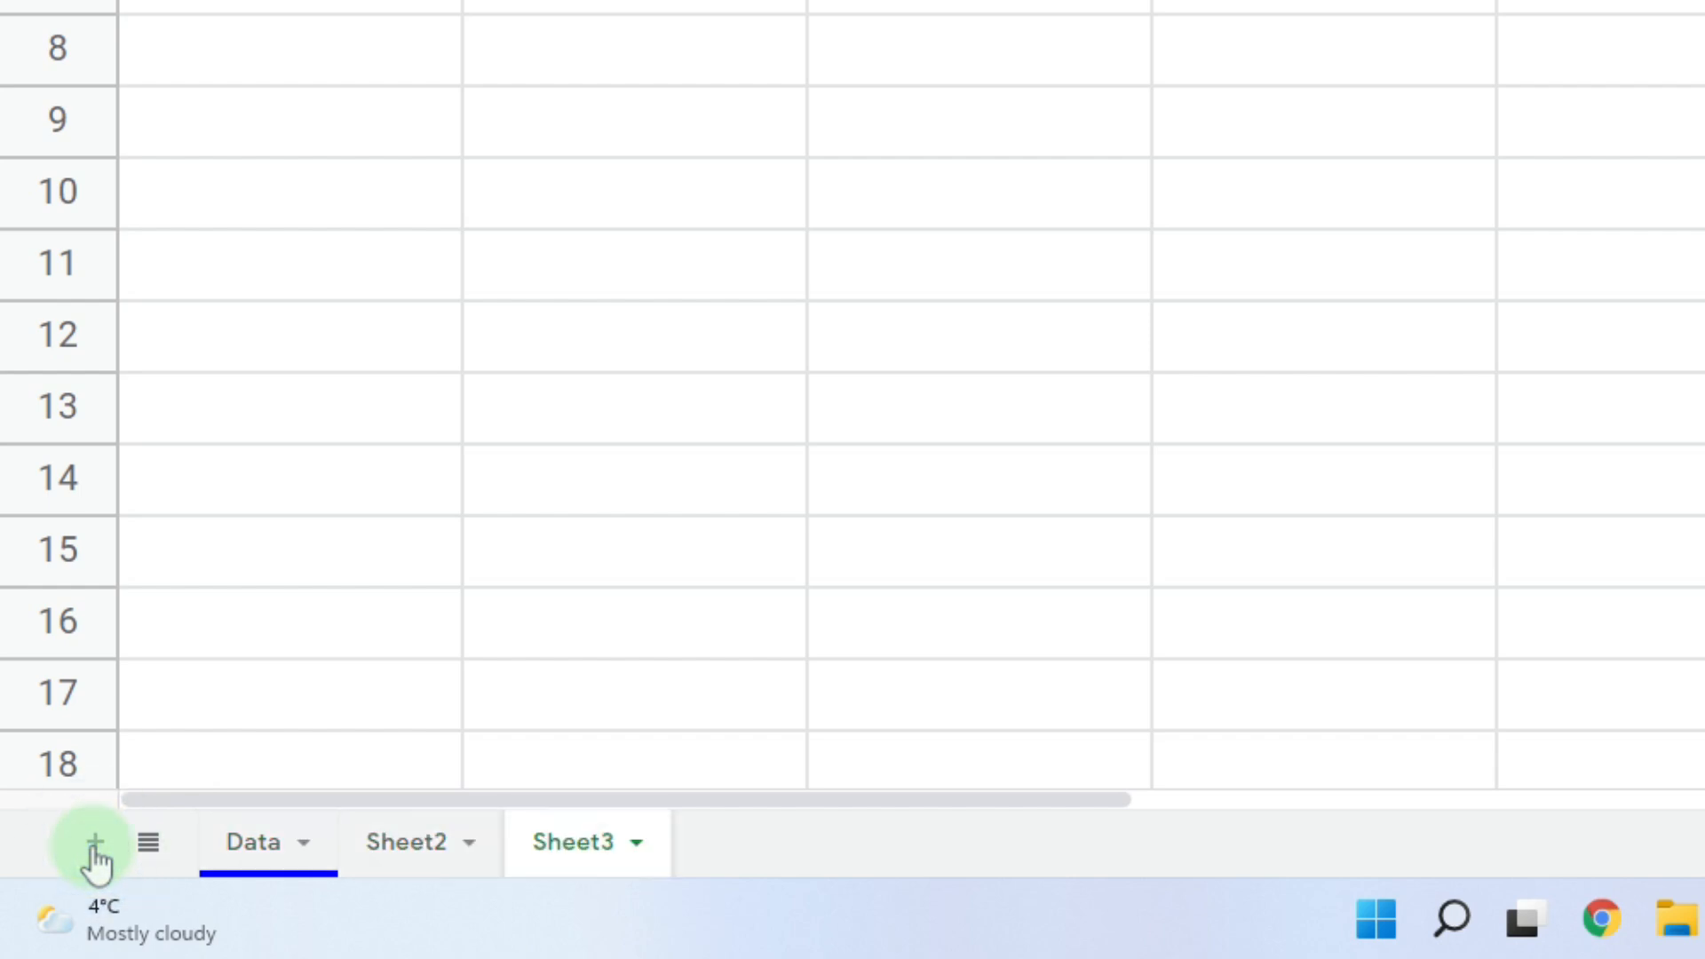
pyautogui.click(95, 858)
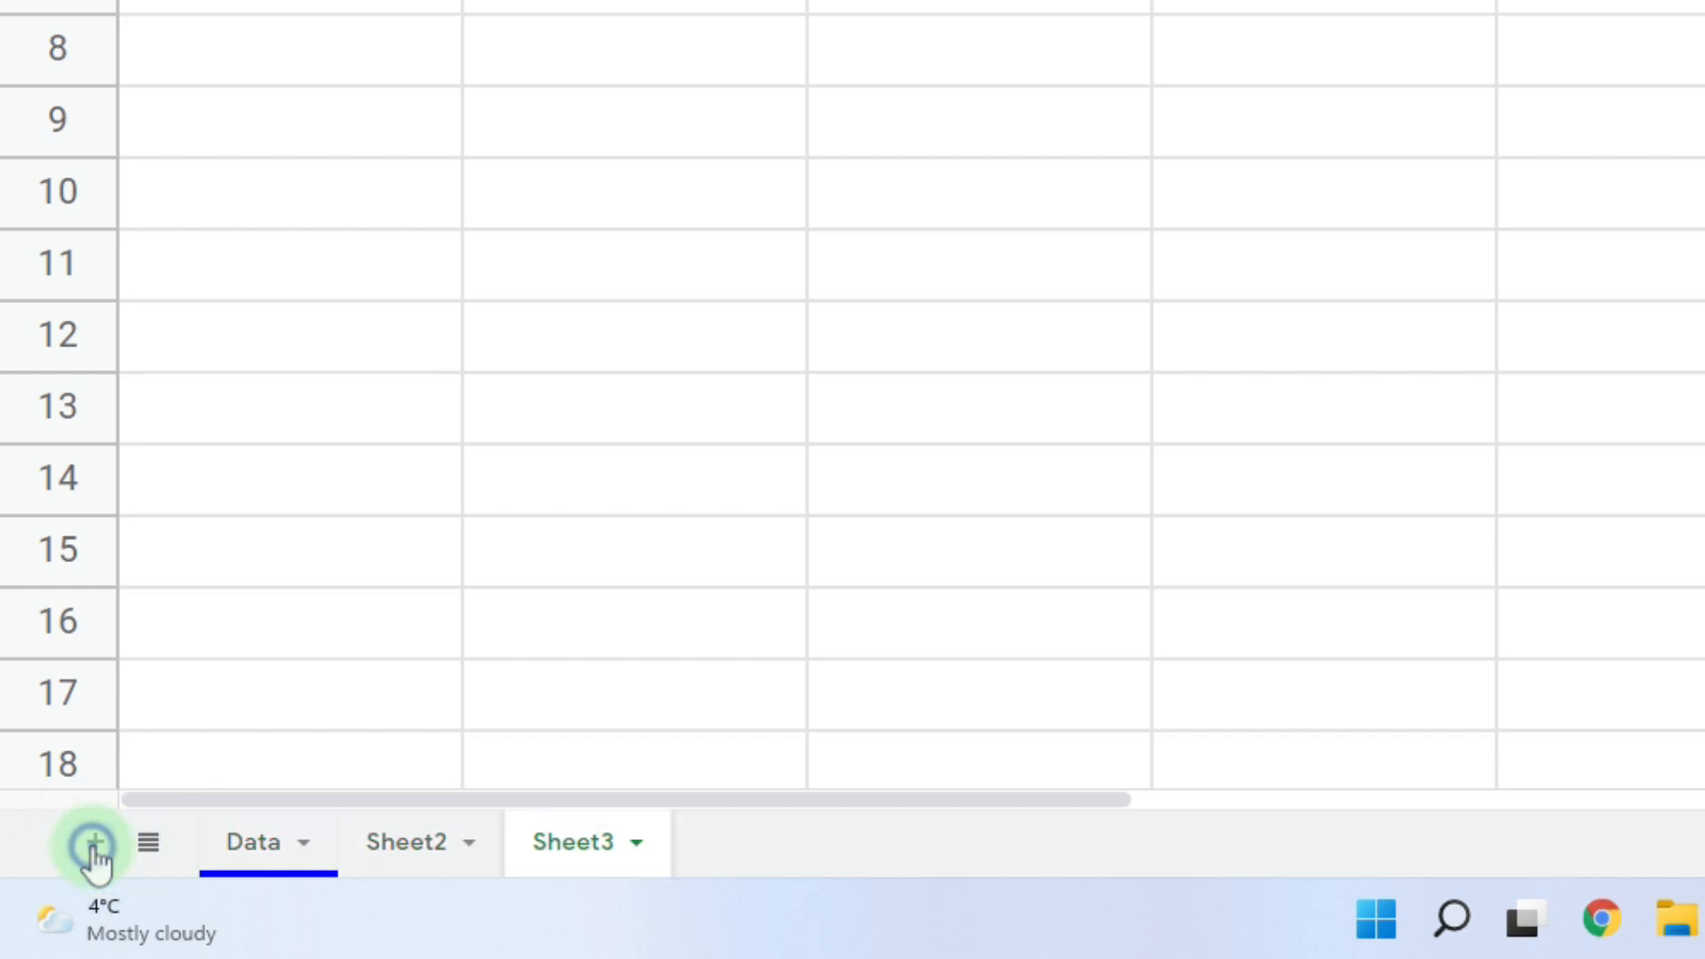
pyautogui.click(149, 852)
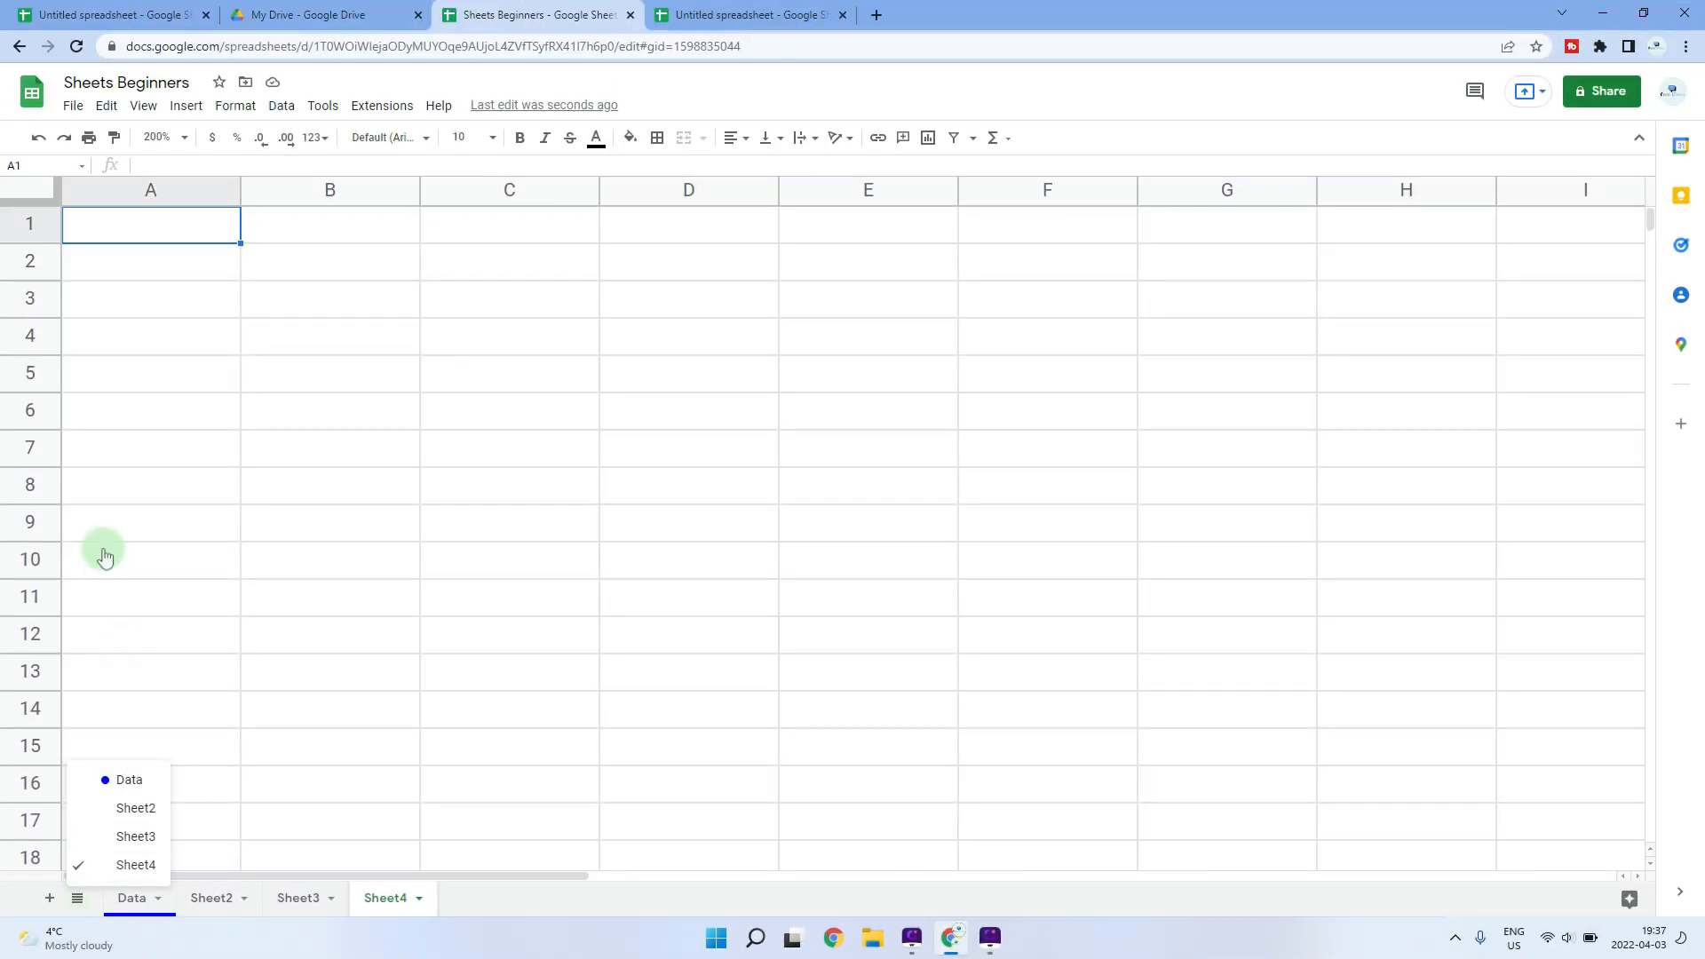
pyautogui.click(119, 233)
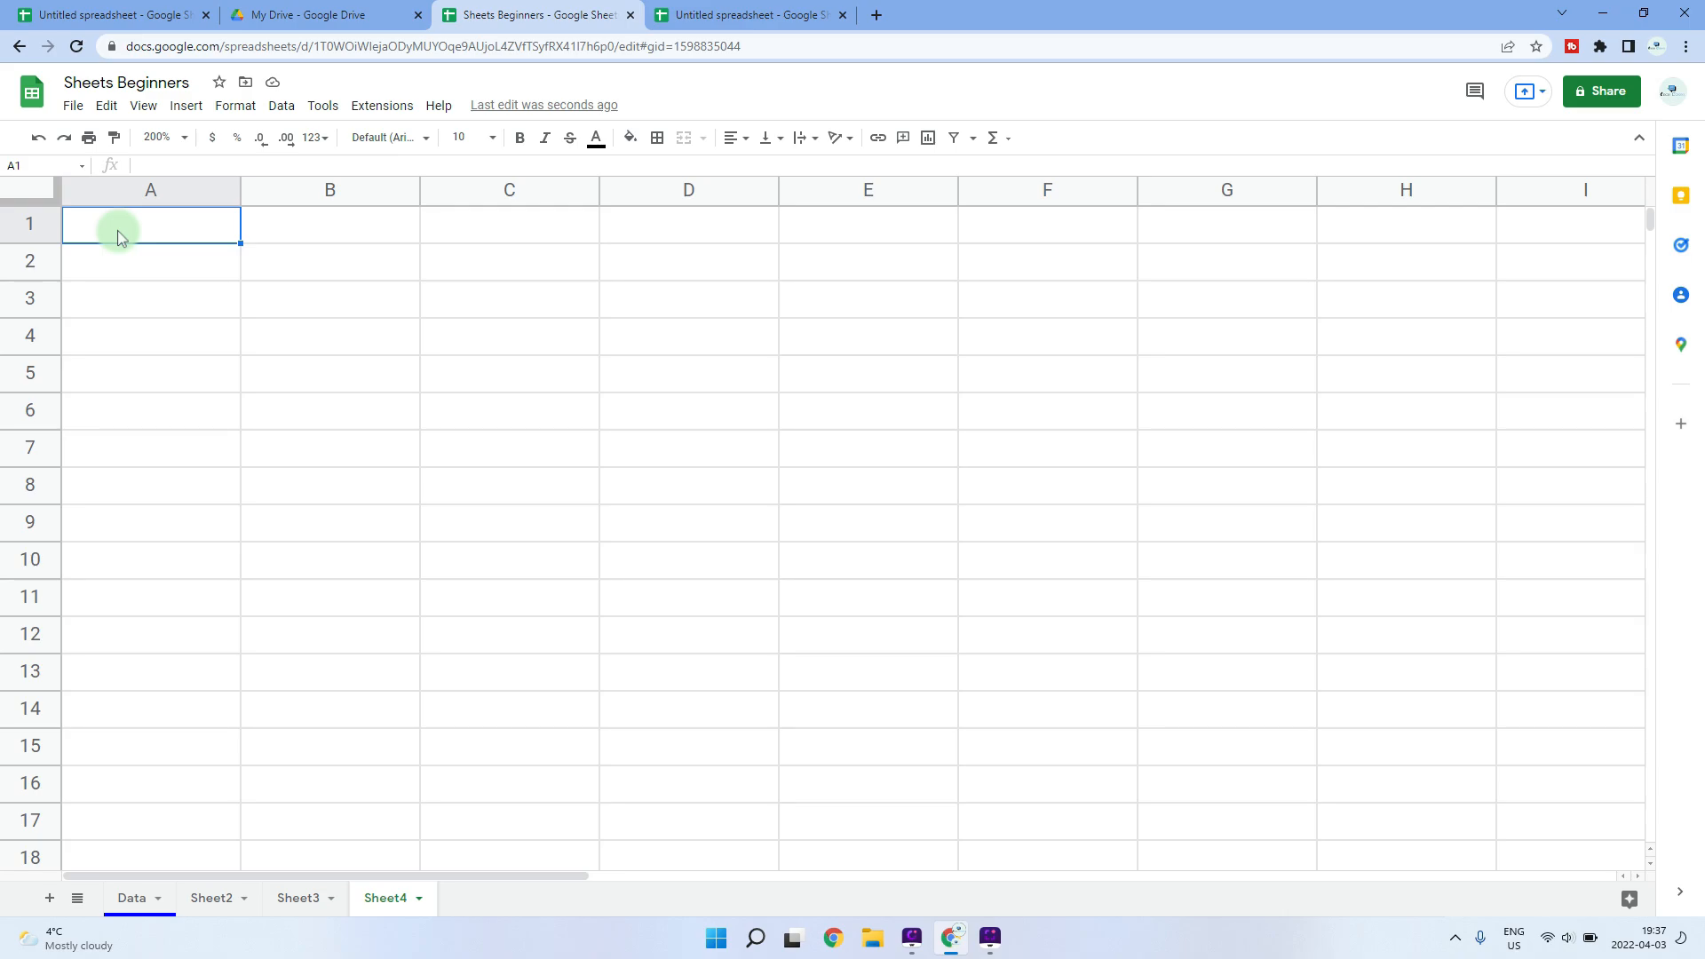
pyautogui.click(76, 108)
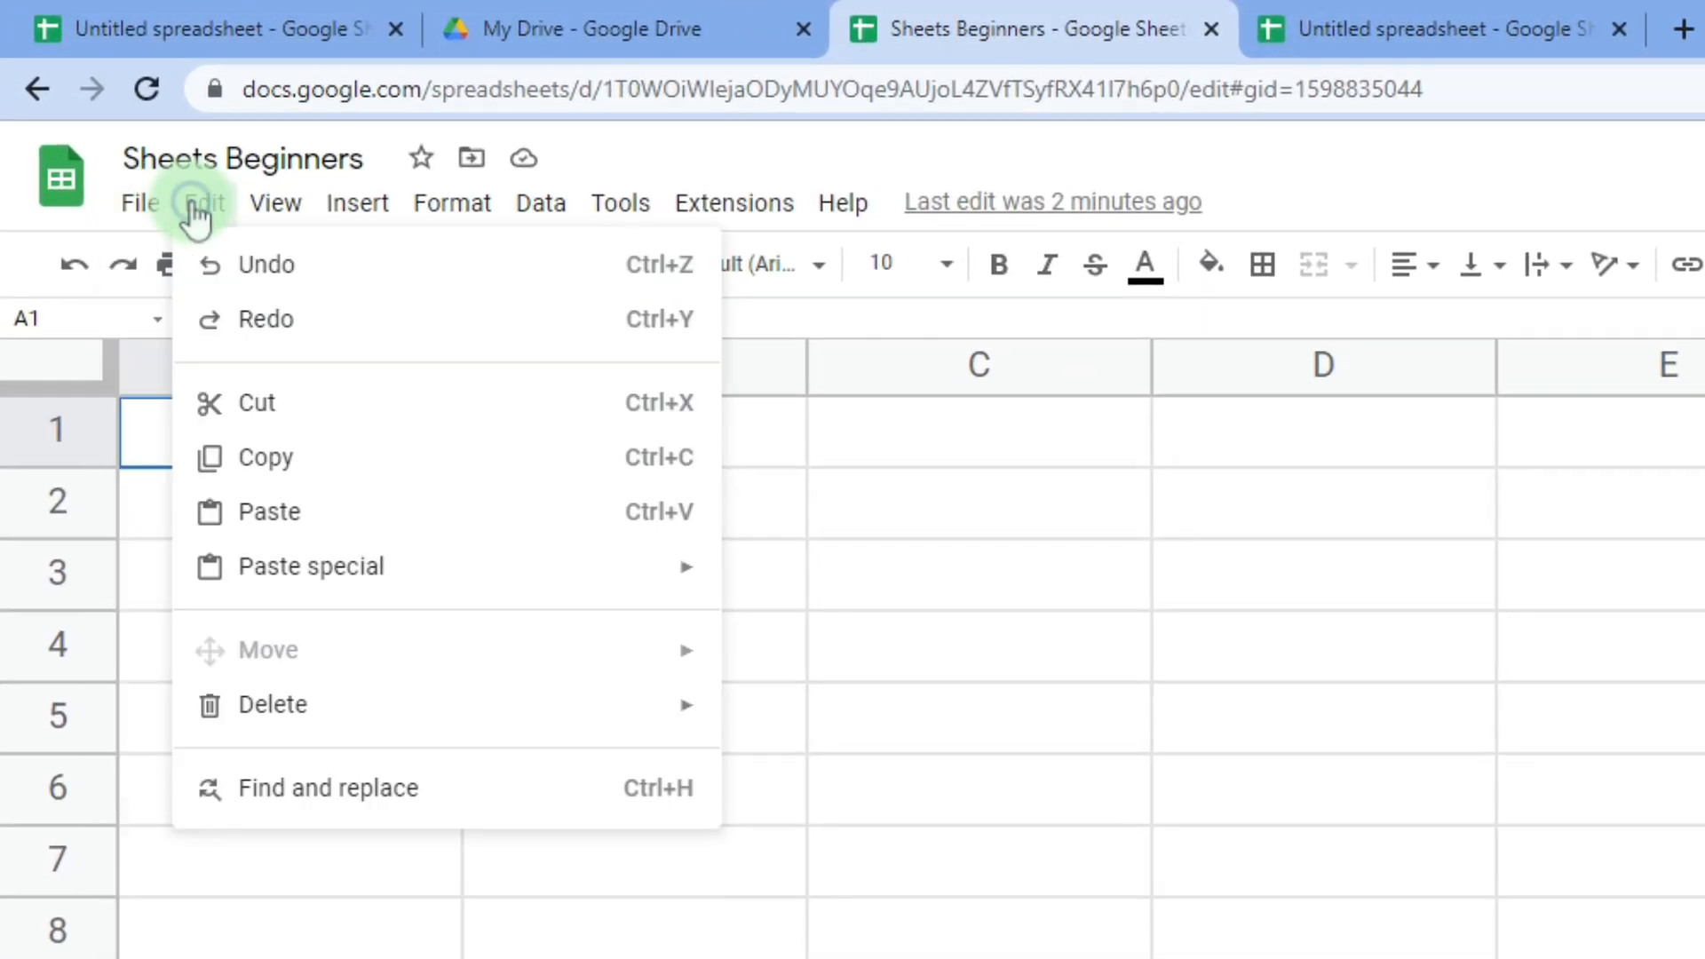
pyautogui.click(140, 141)
pyautogui.click(269, 206)
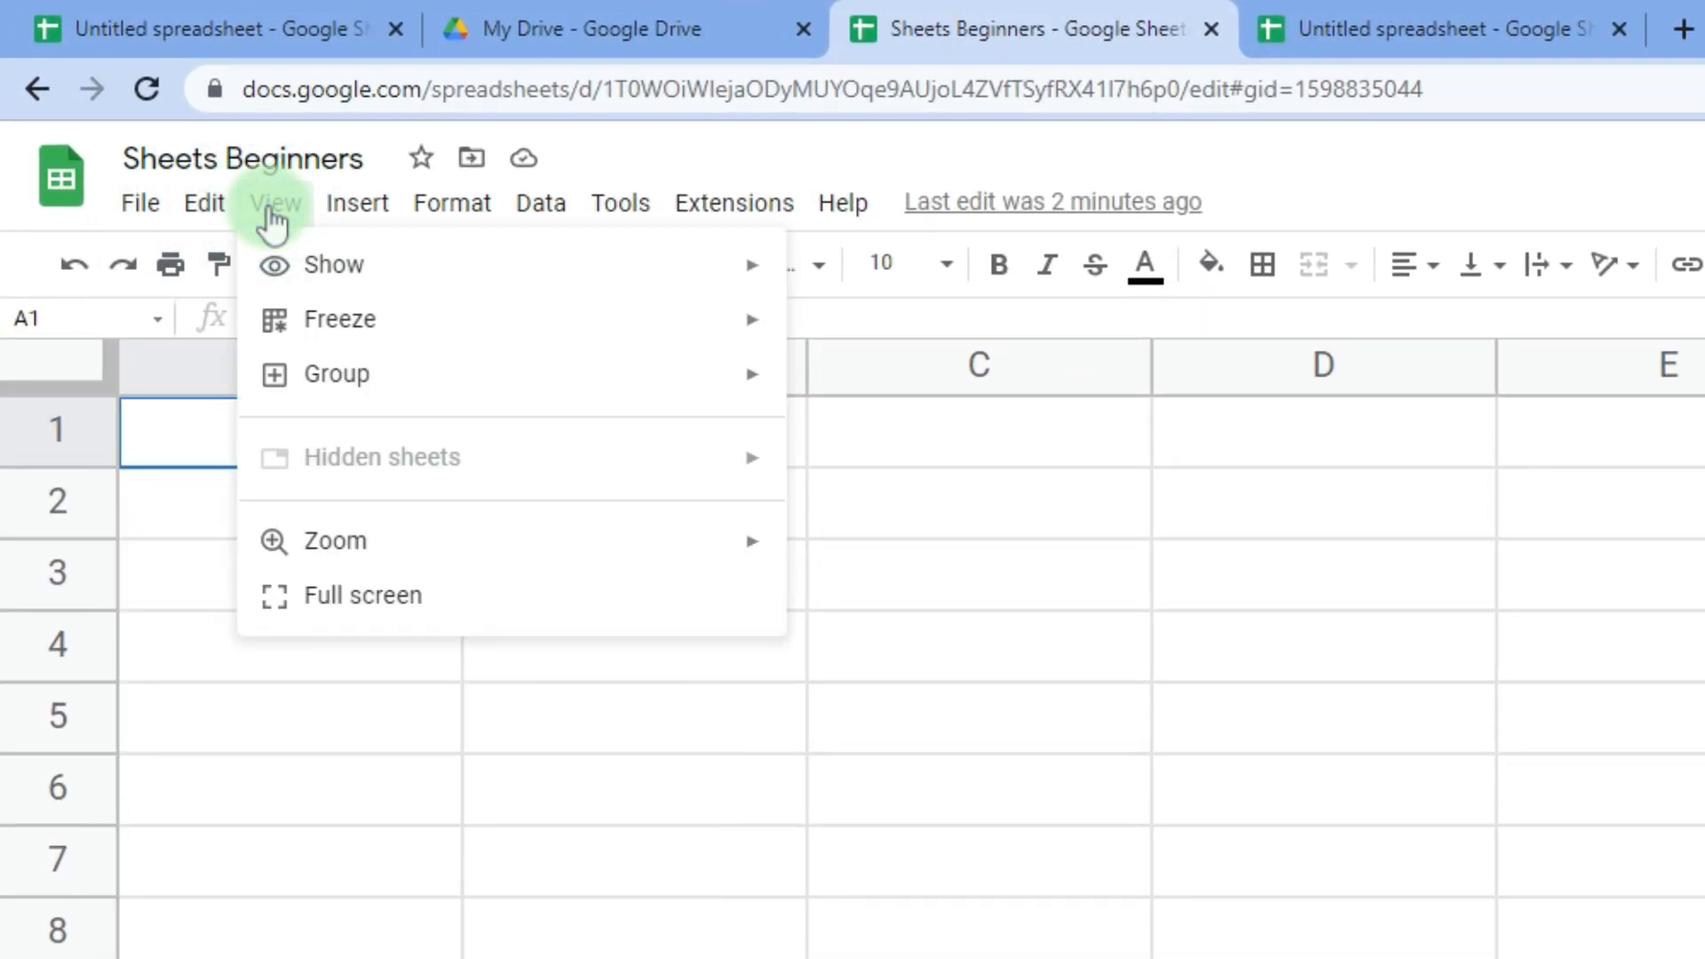
pyautogui.click(359, 206)
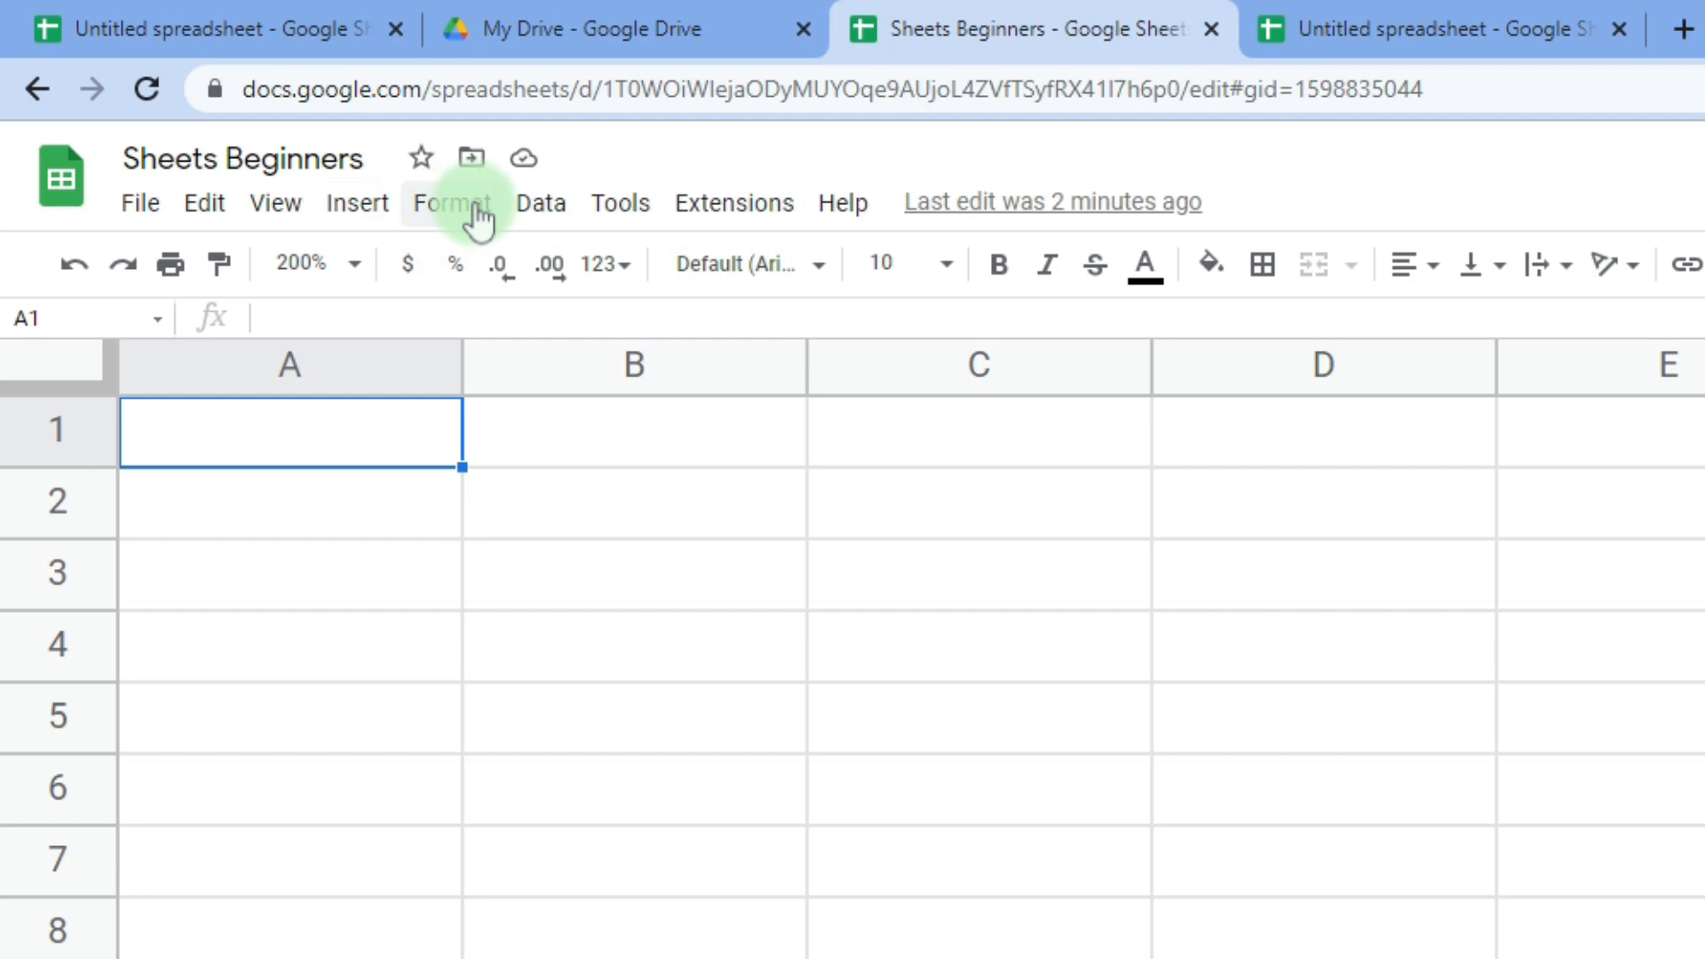
pyautogui.click(837, 207)
pyautogui.click(38, 277)
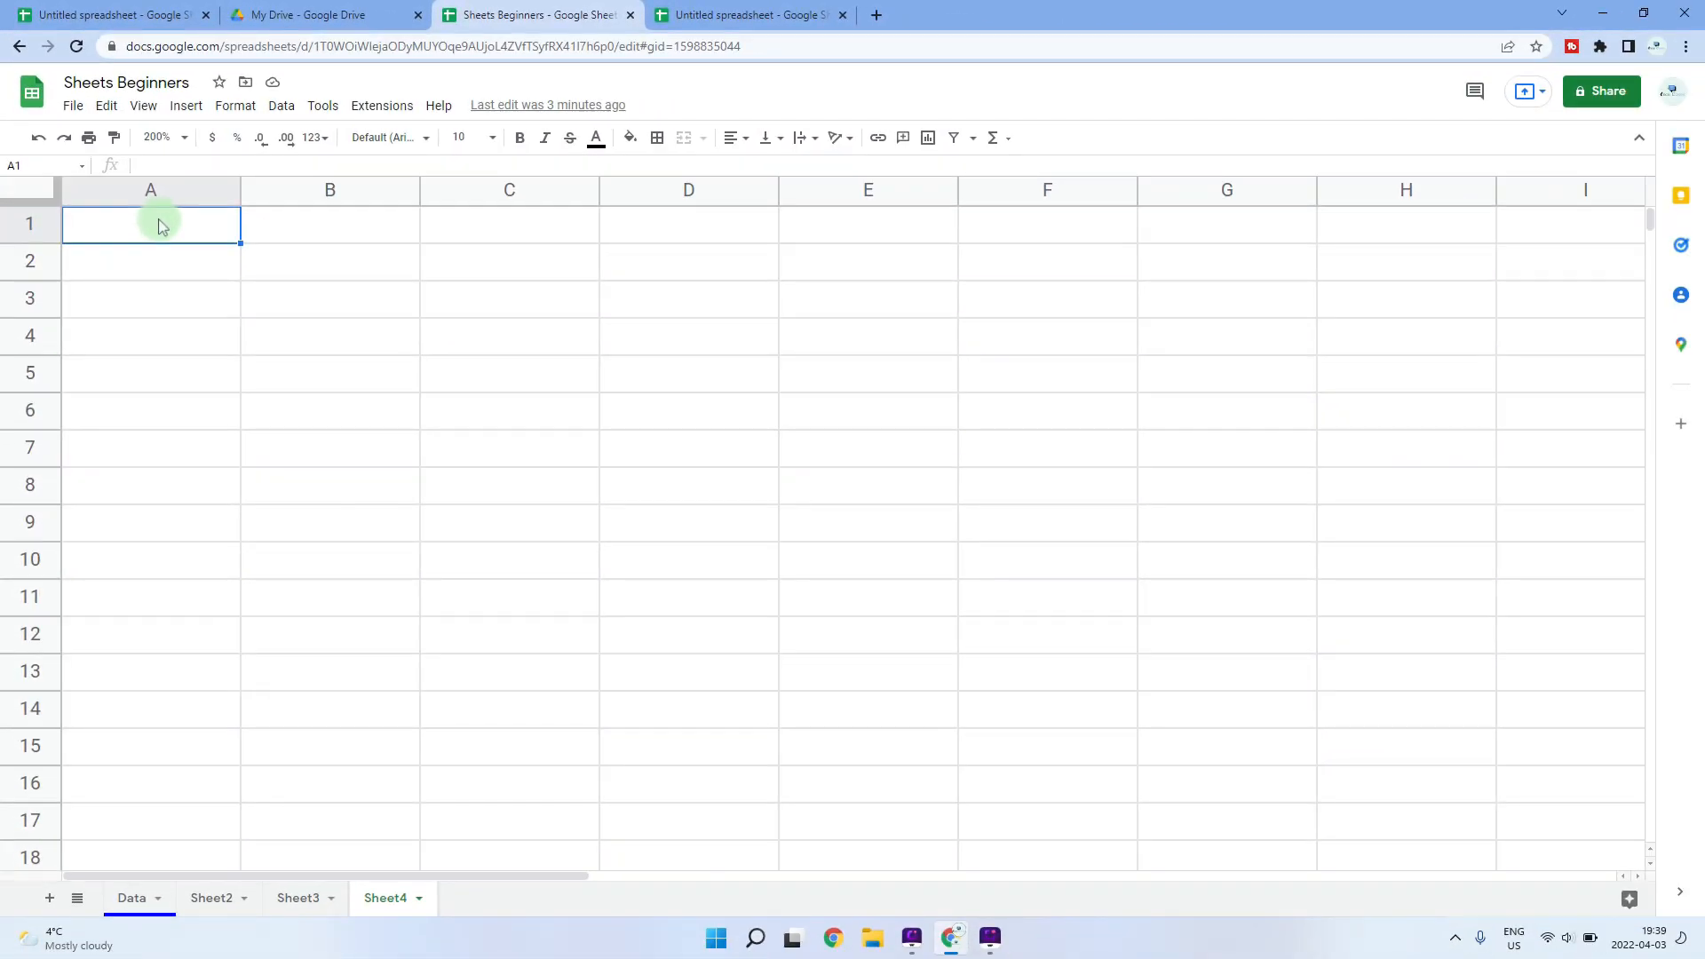
# - Select columns A–H and then rows 1–10, clearing each selection
pyautogui.moveTo(179, 189); pyautogui.dragTo(1376, 173)
pyautogui.click(182, 224)
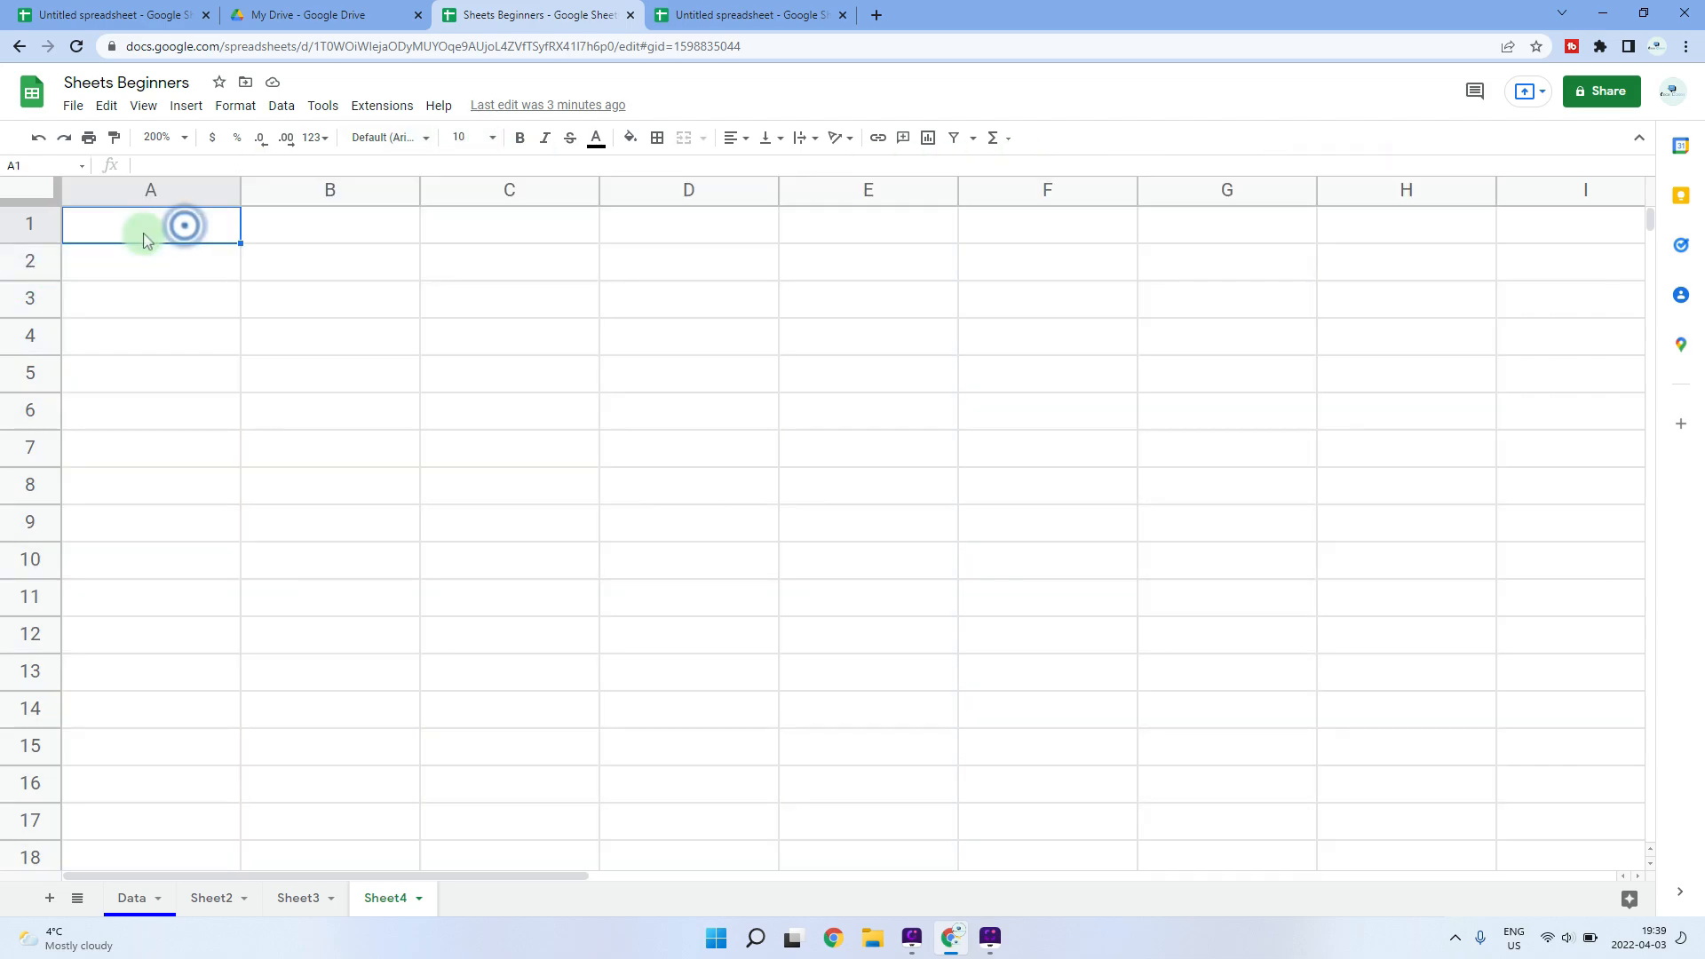
pyautogui.moveTo(25, 229); pyautogui.dragTo(23, 710)
pyautogui.click(120, 224)
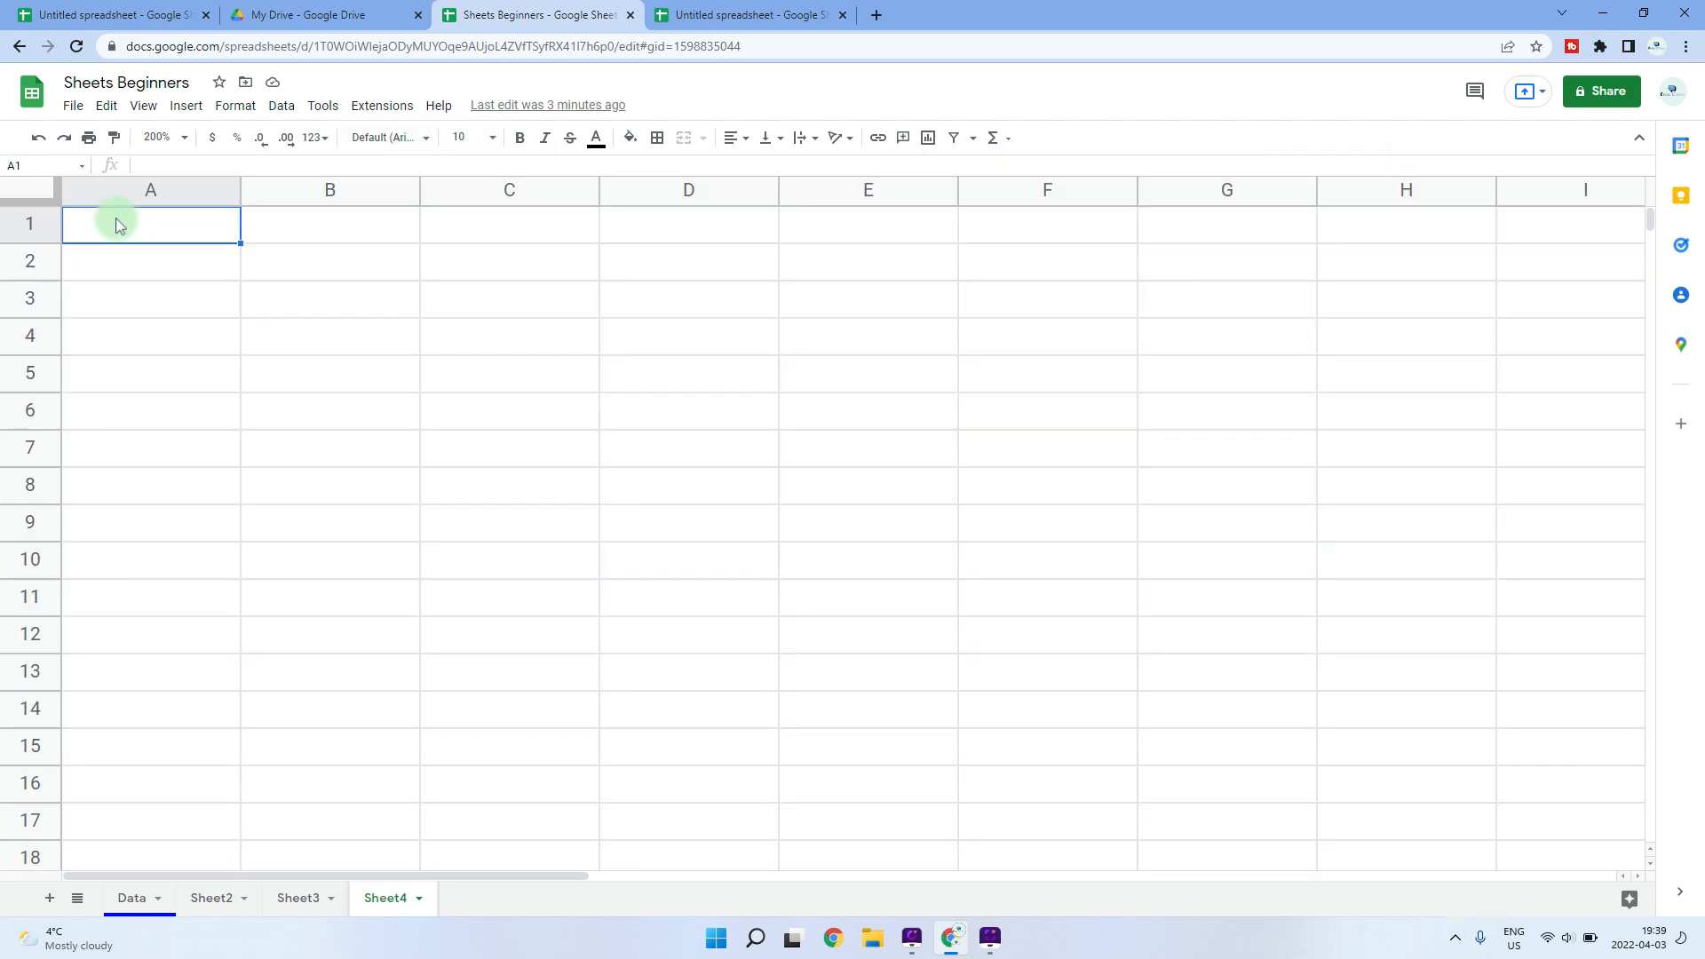
# - Add 10000 rows below row 1000 of Sheet4
pyautogui.hotkey('ctrl', 'Down')
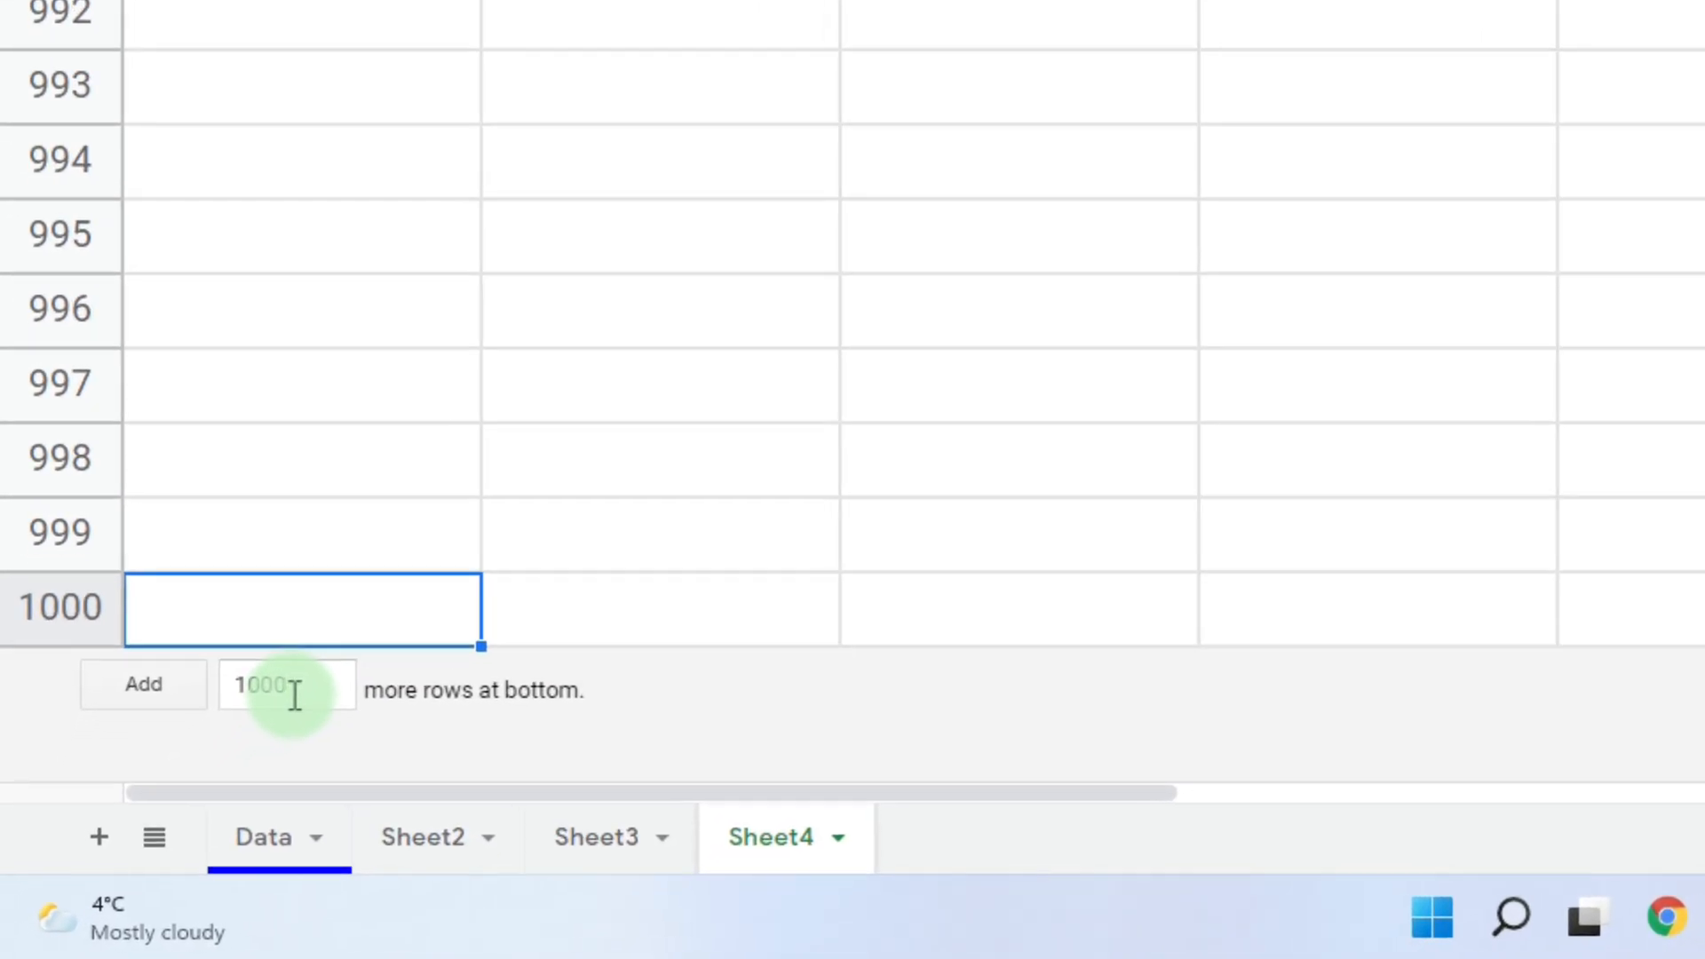
pyautogui.click(295, 691)
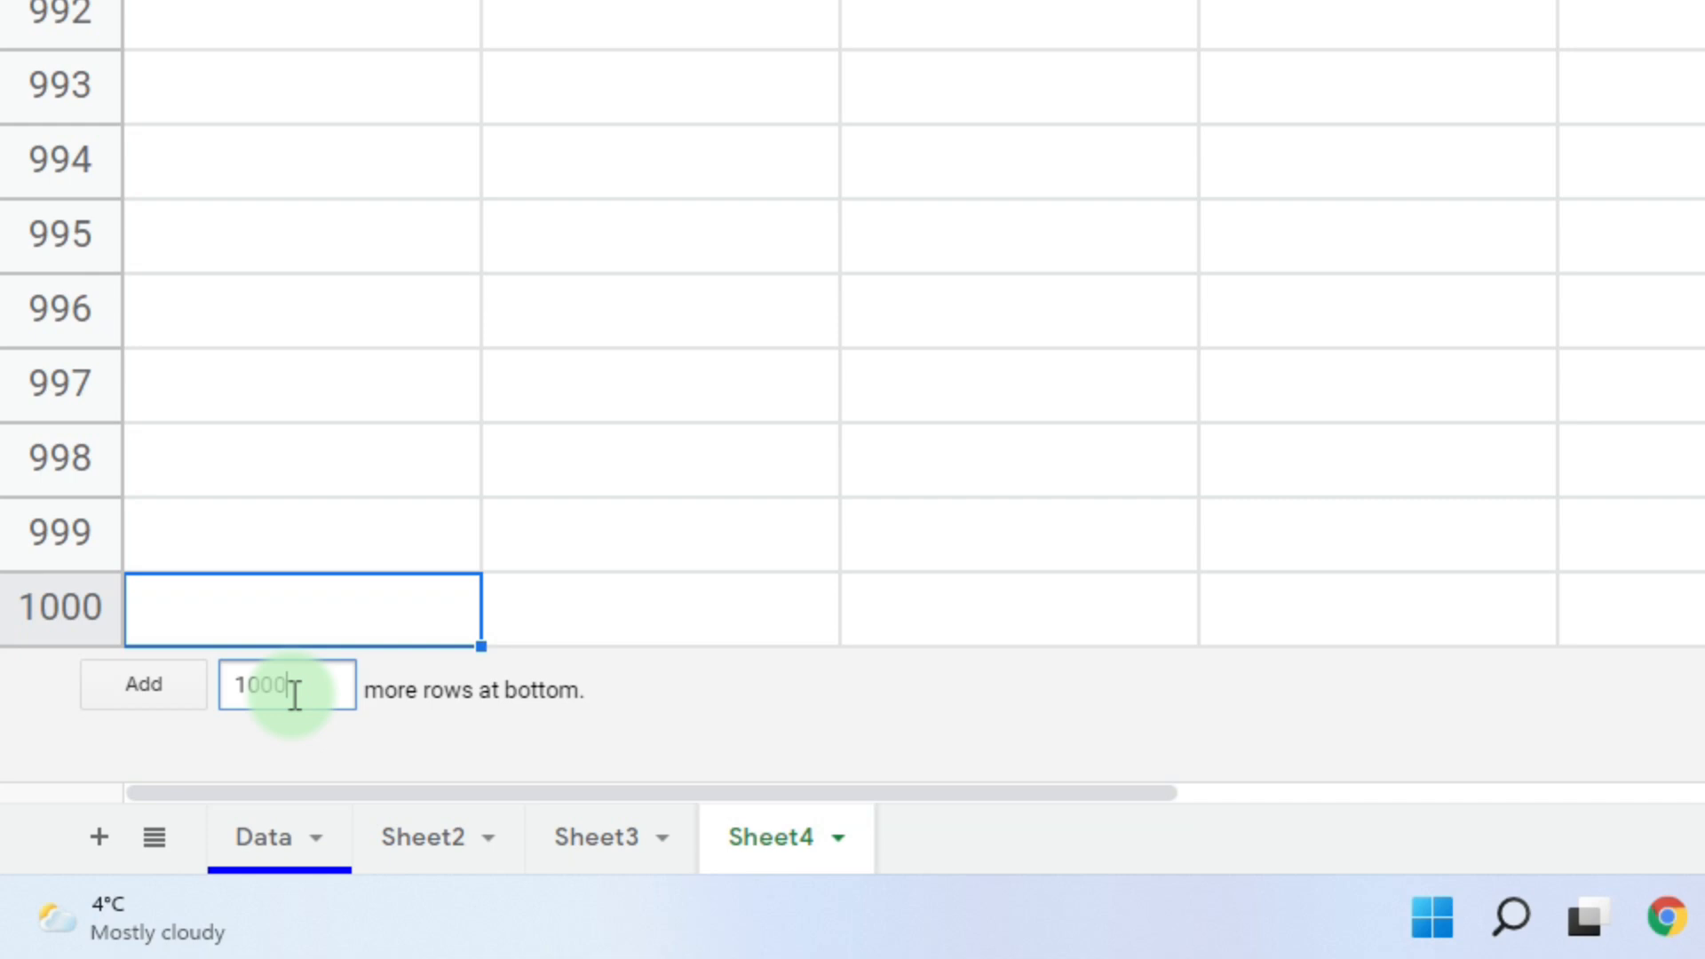
pyautogui.write('0')
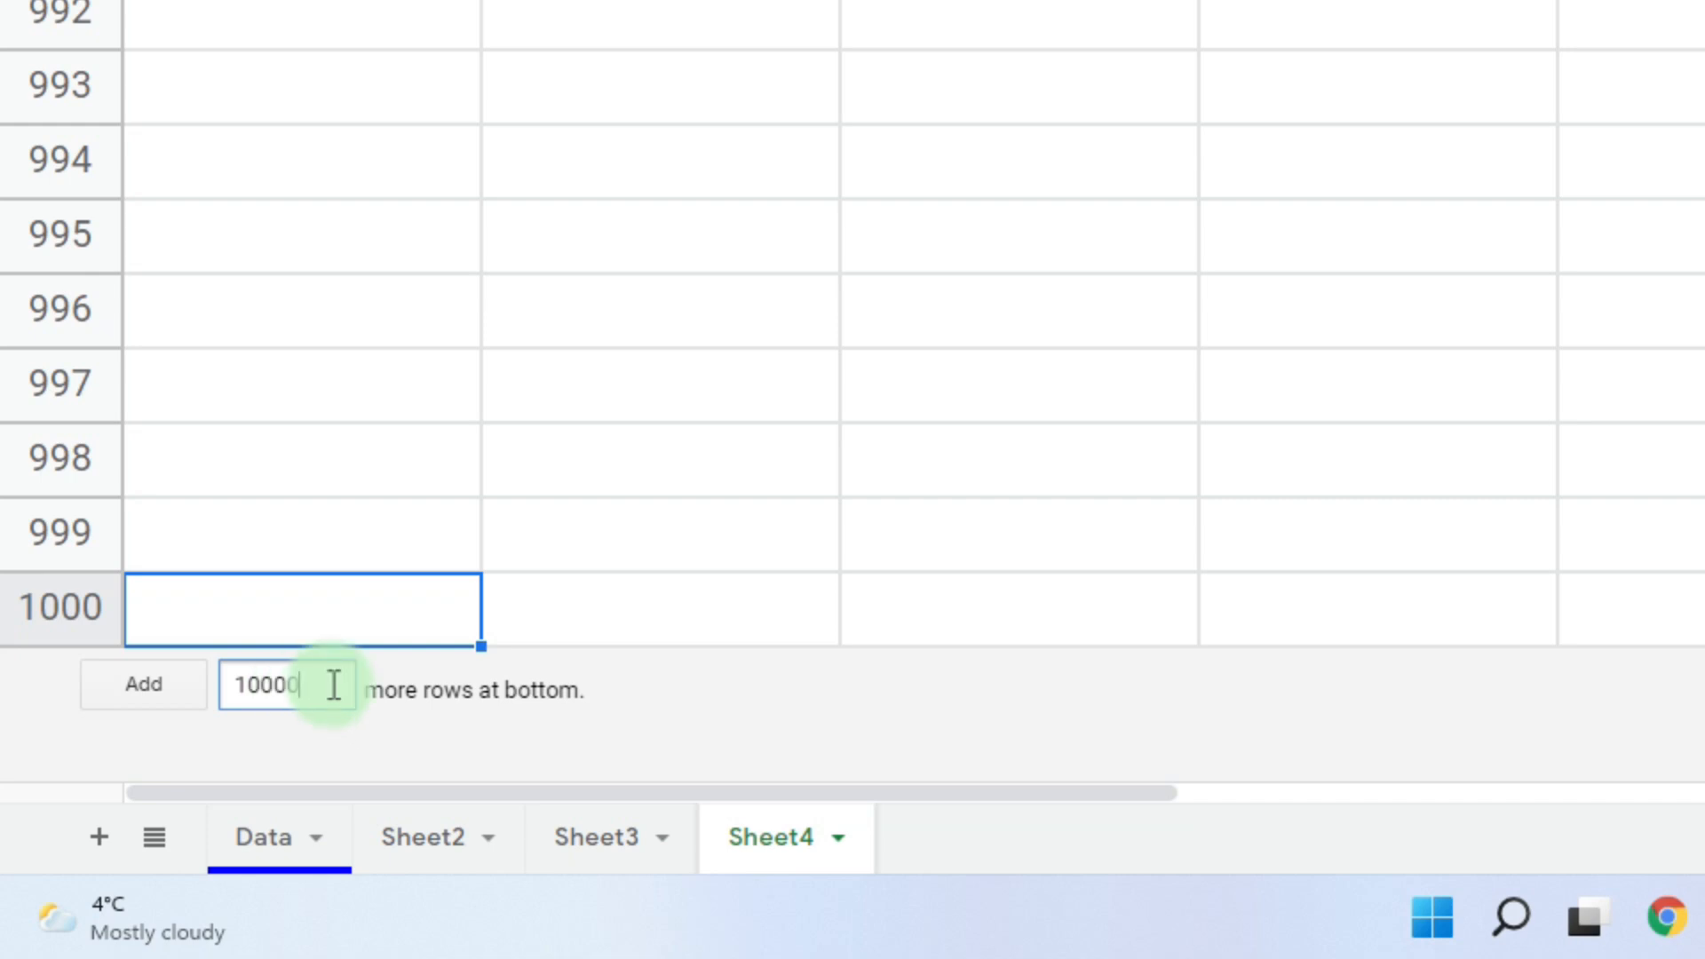
pyautogui.click(110, 691)
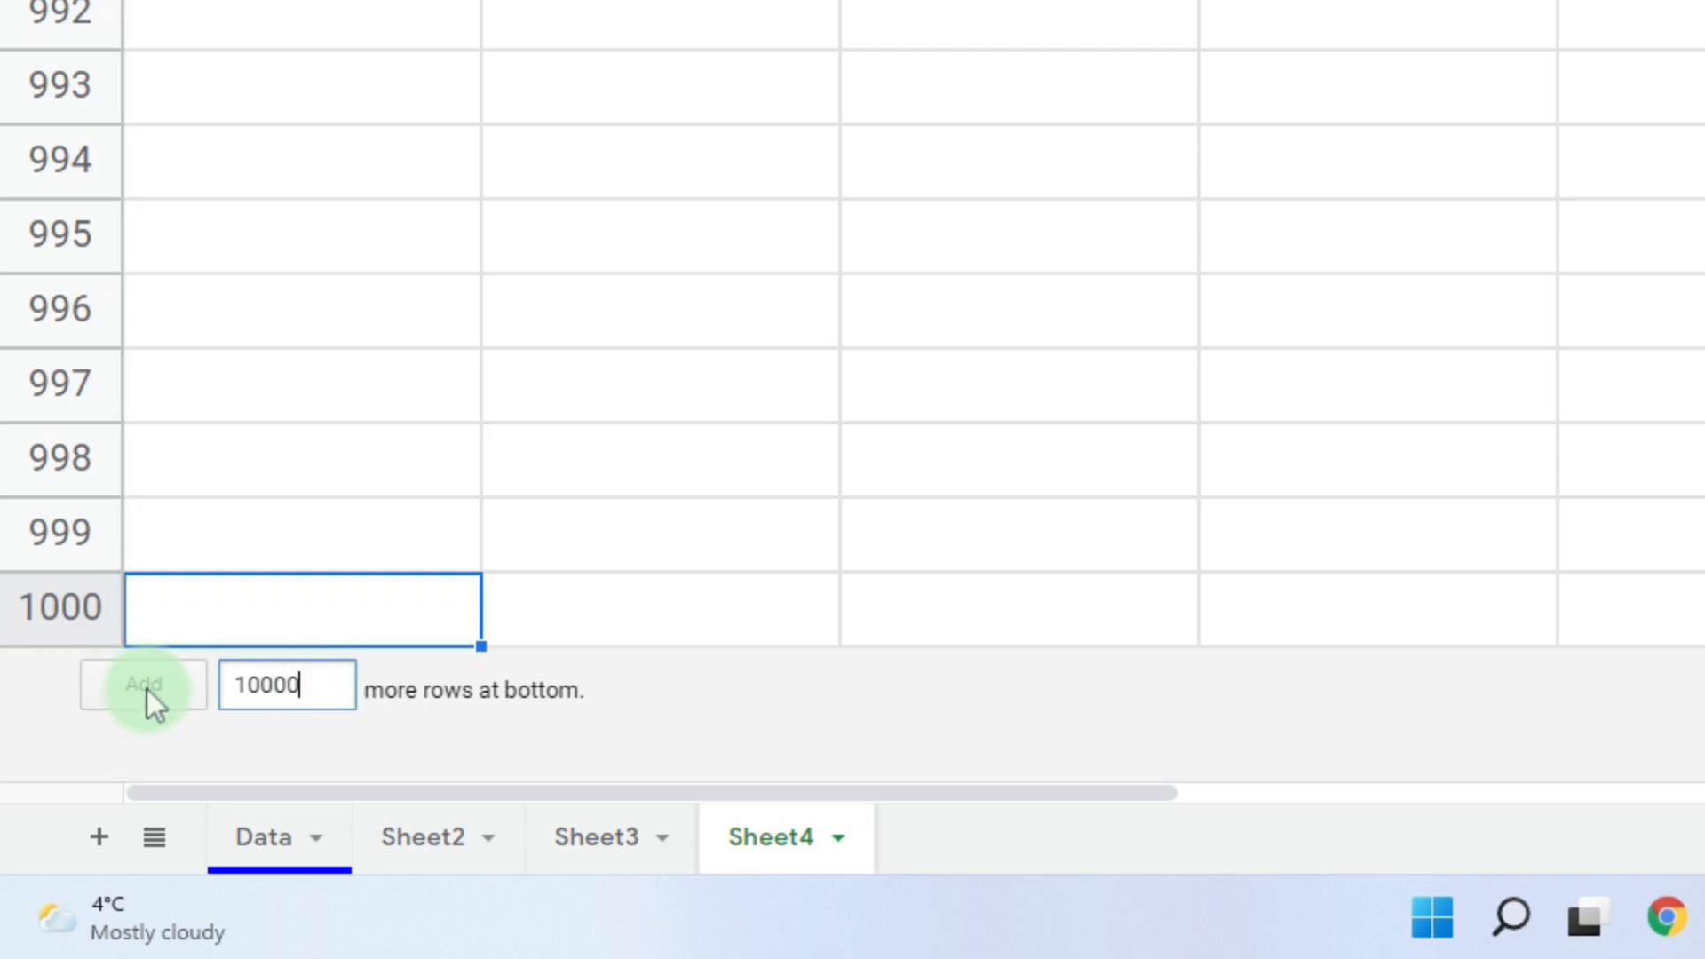
pyautogui.click(147, 687)
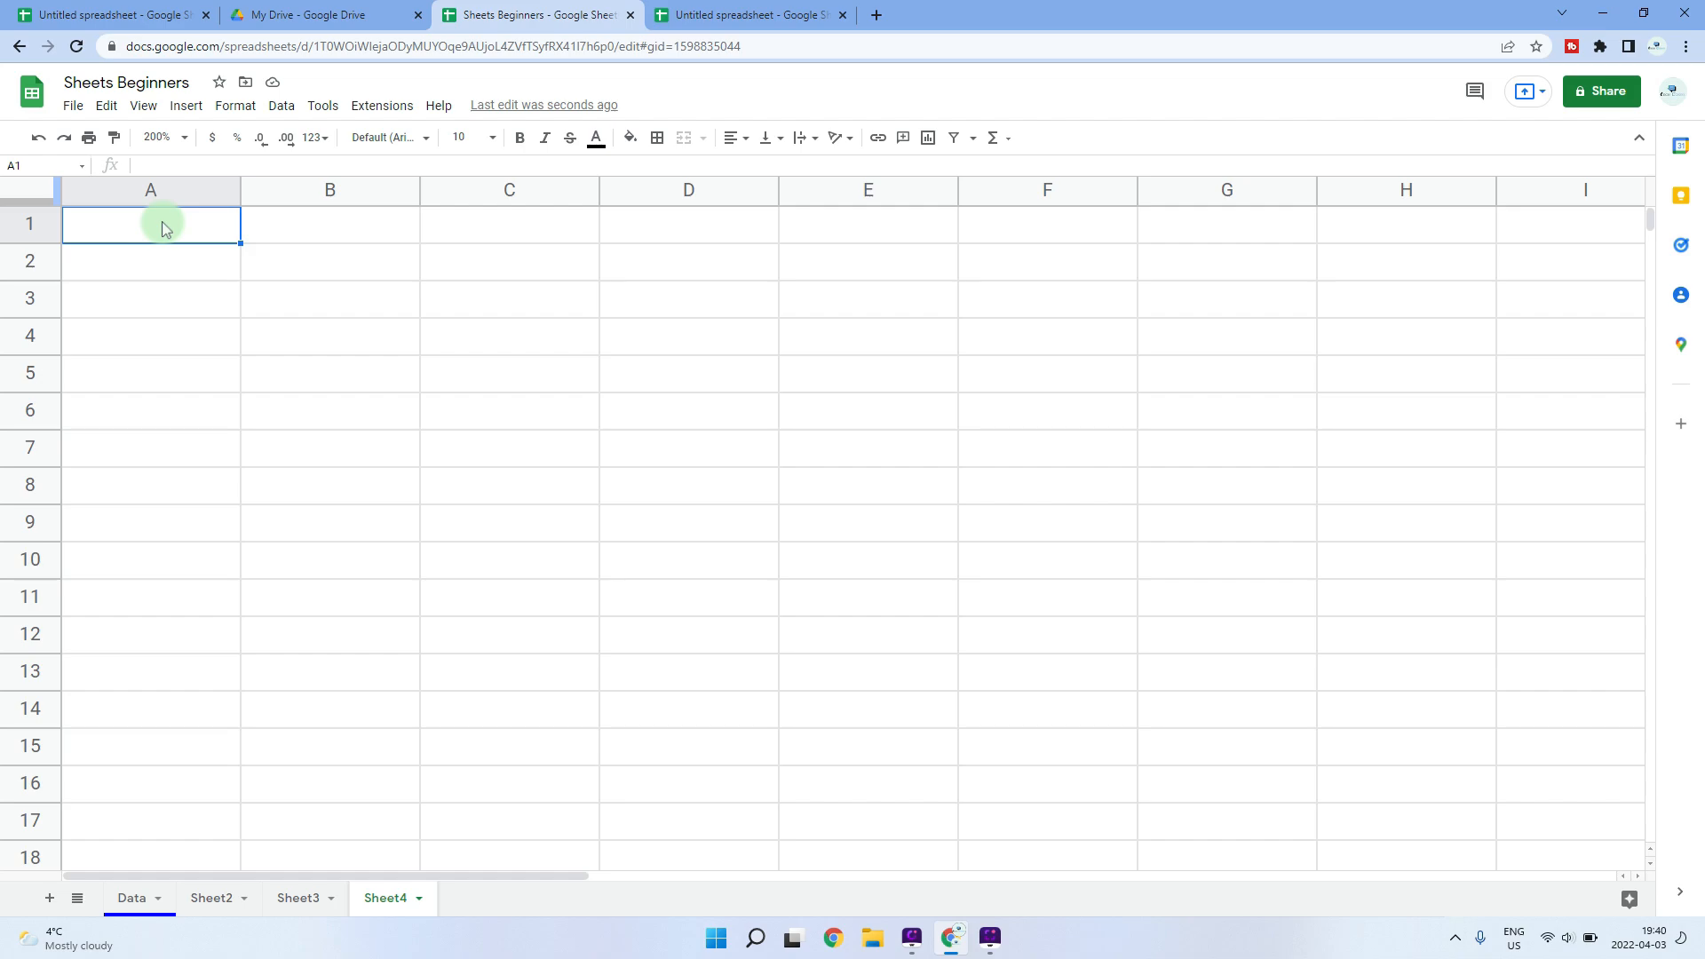
pyautogui.click(322, 262)
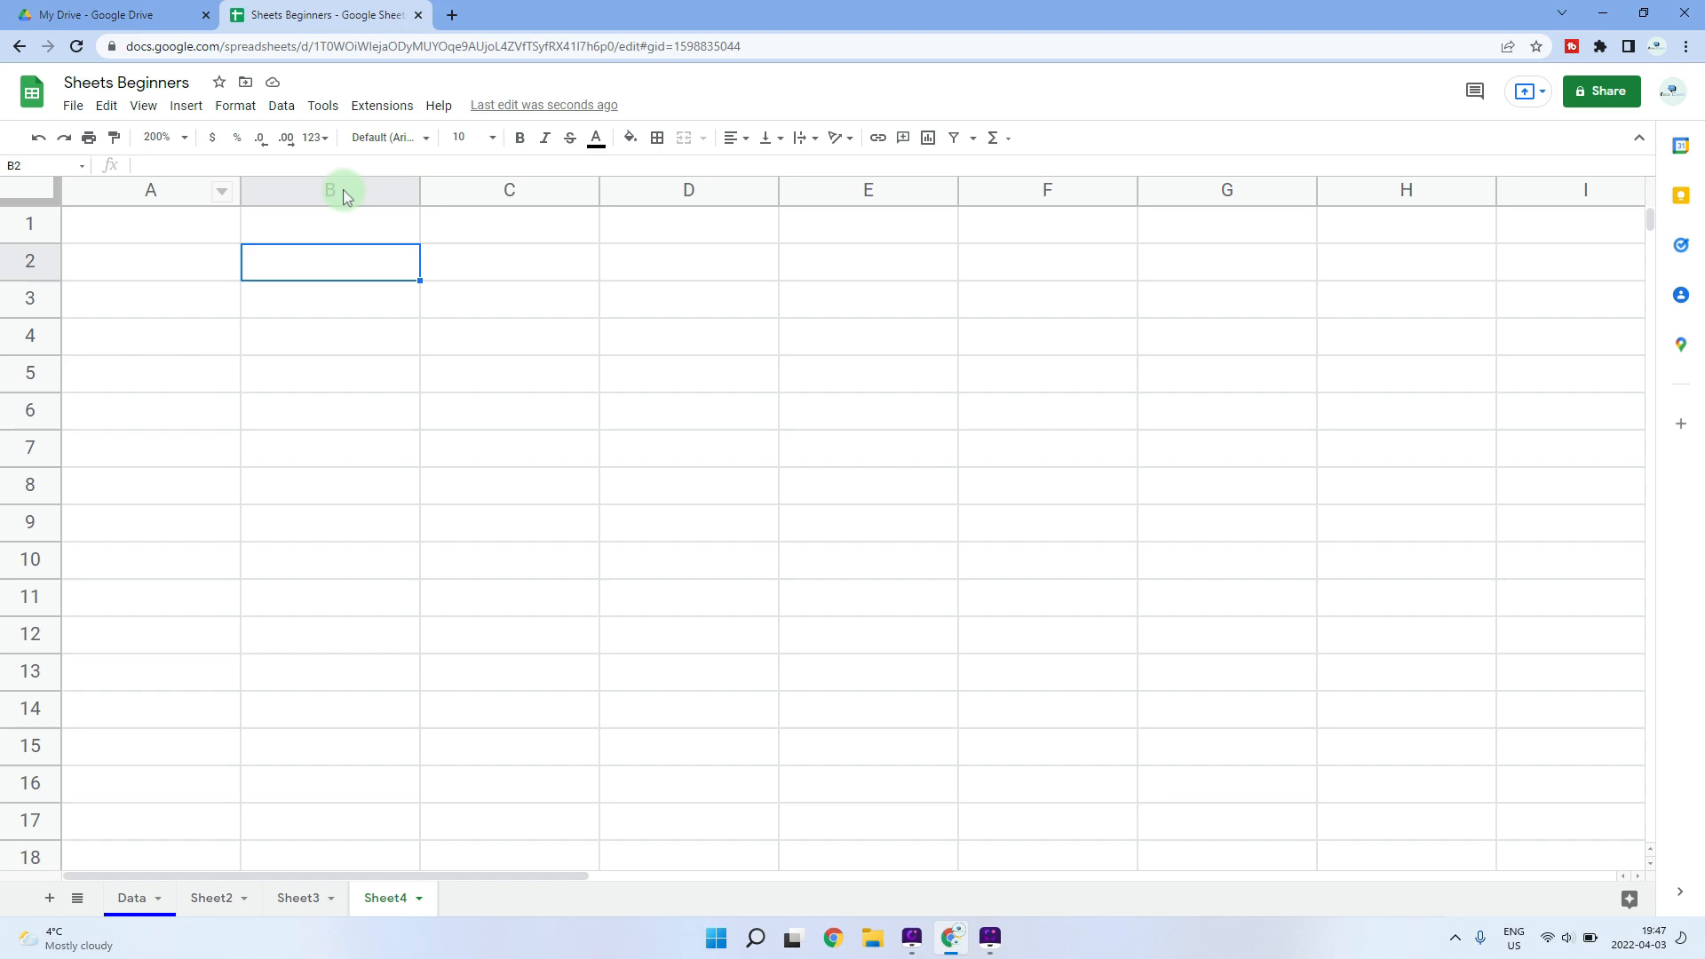
pyautogui.click(344, 197)
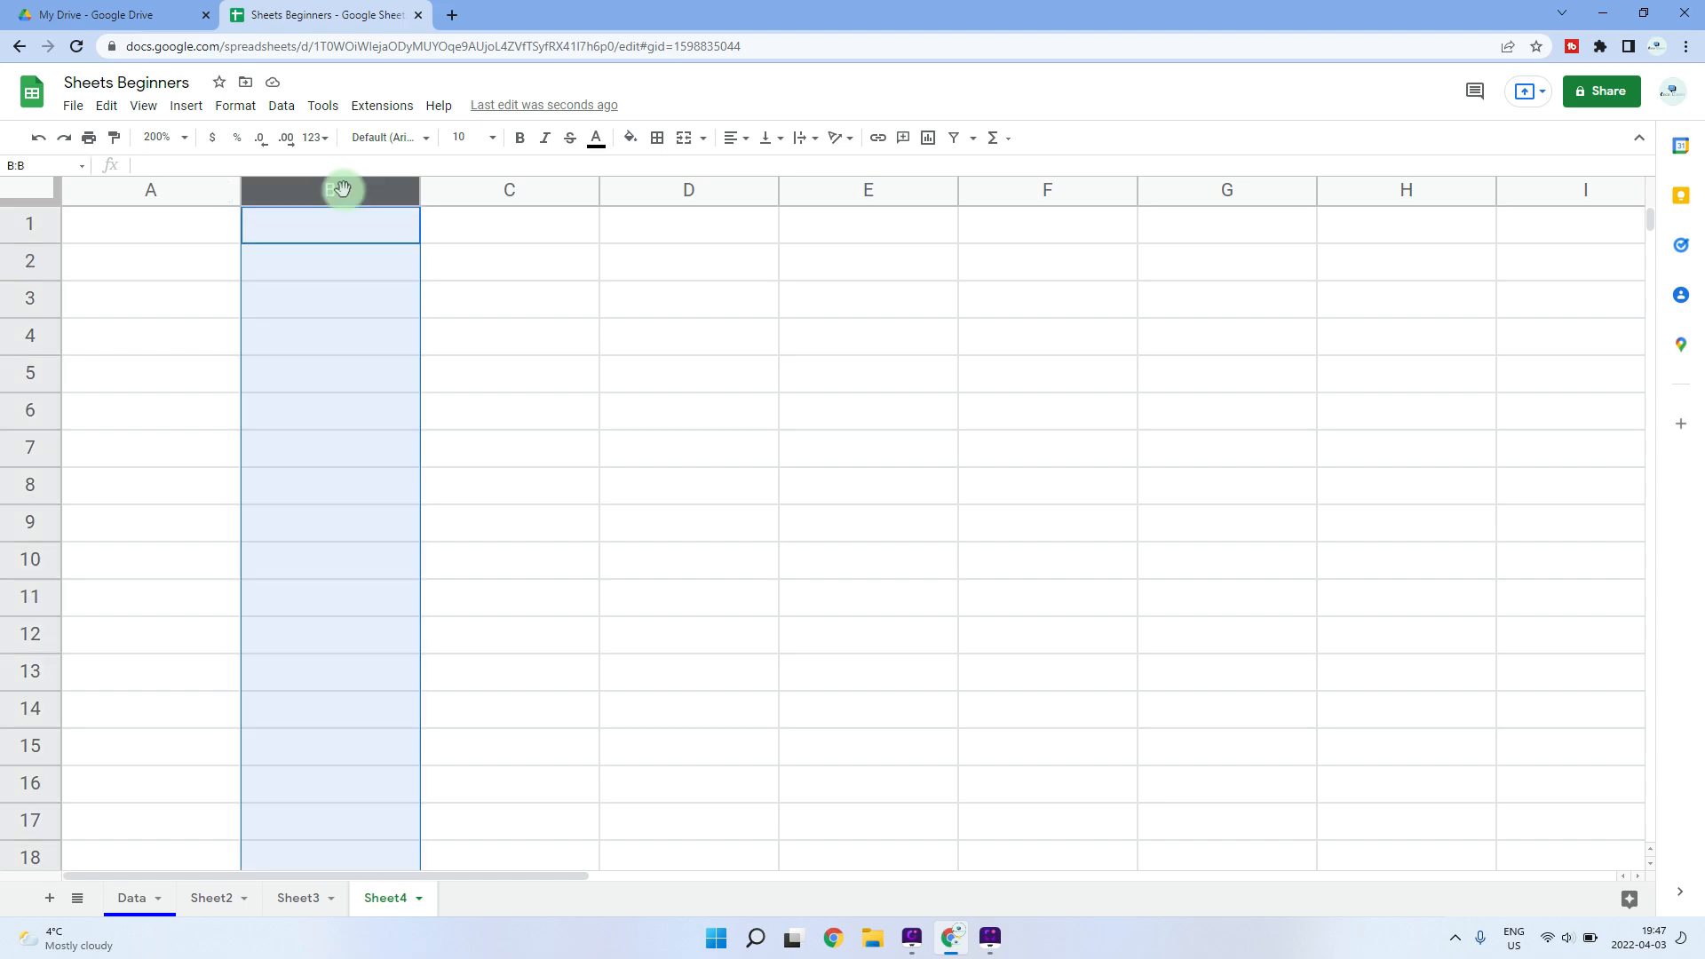
pyautogui.click(29, 267)
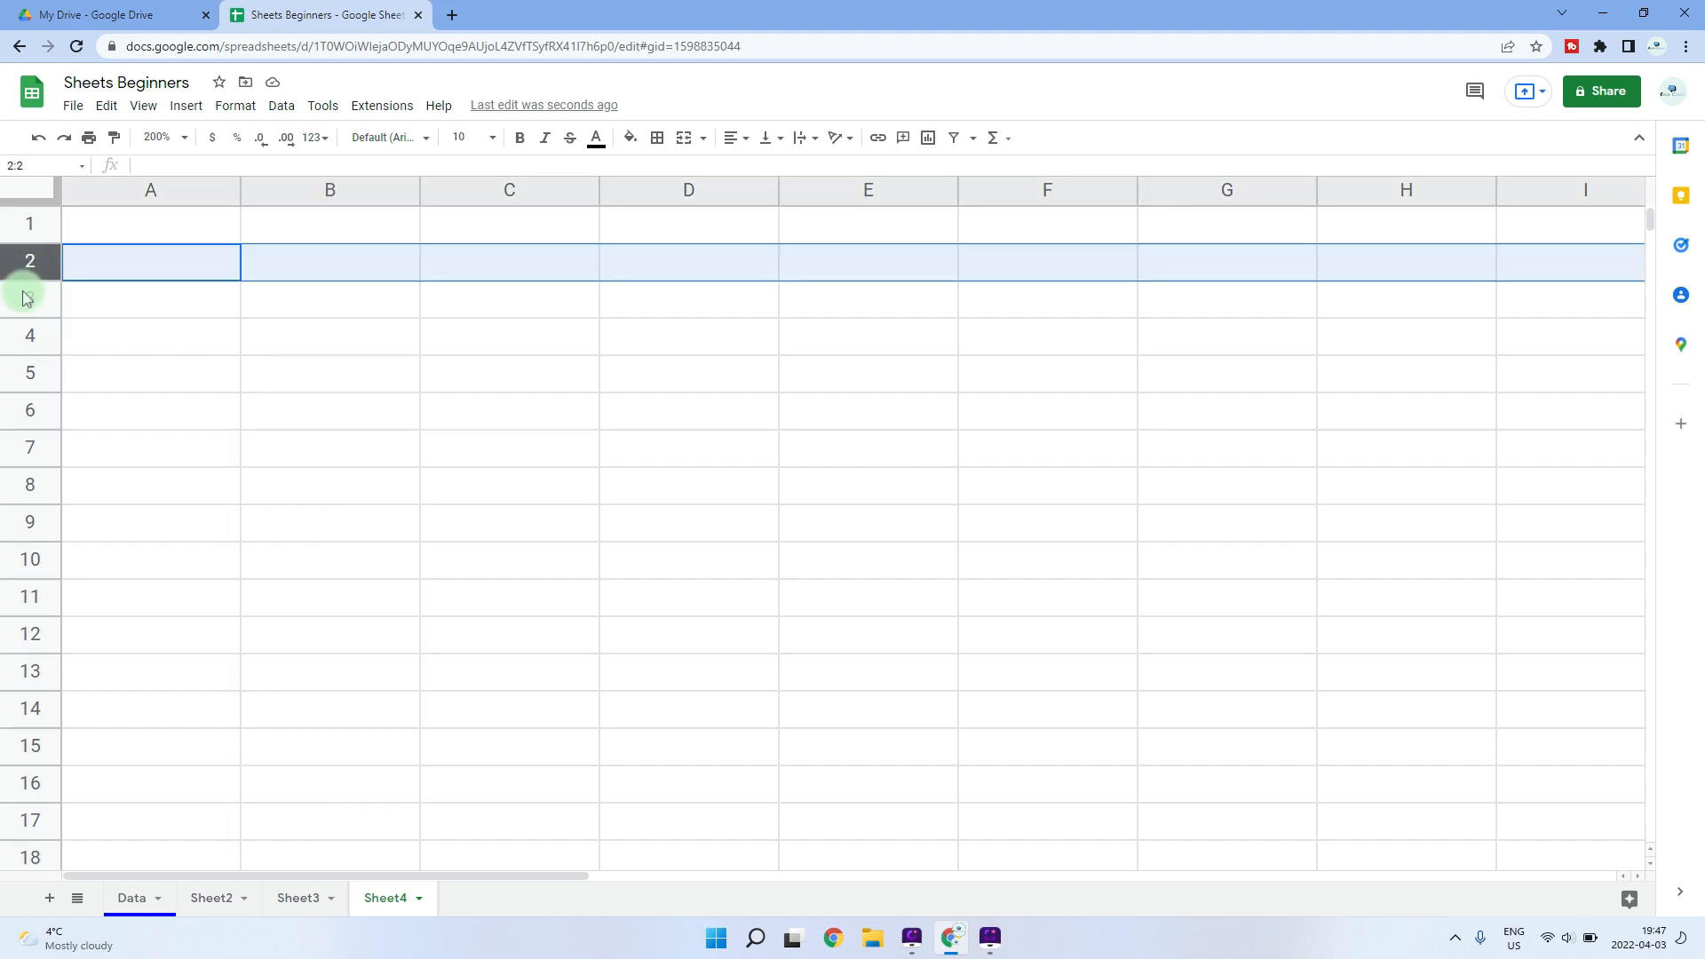
pyautogui.click(9, 332)
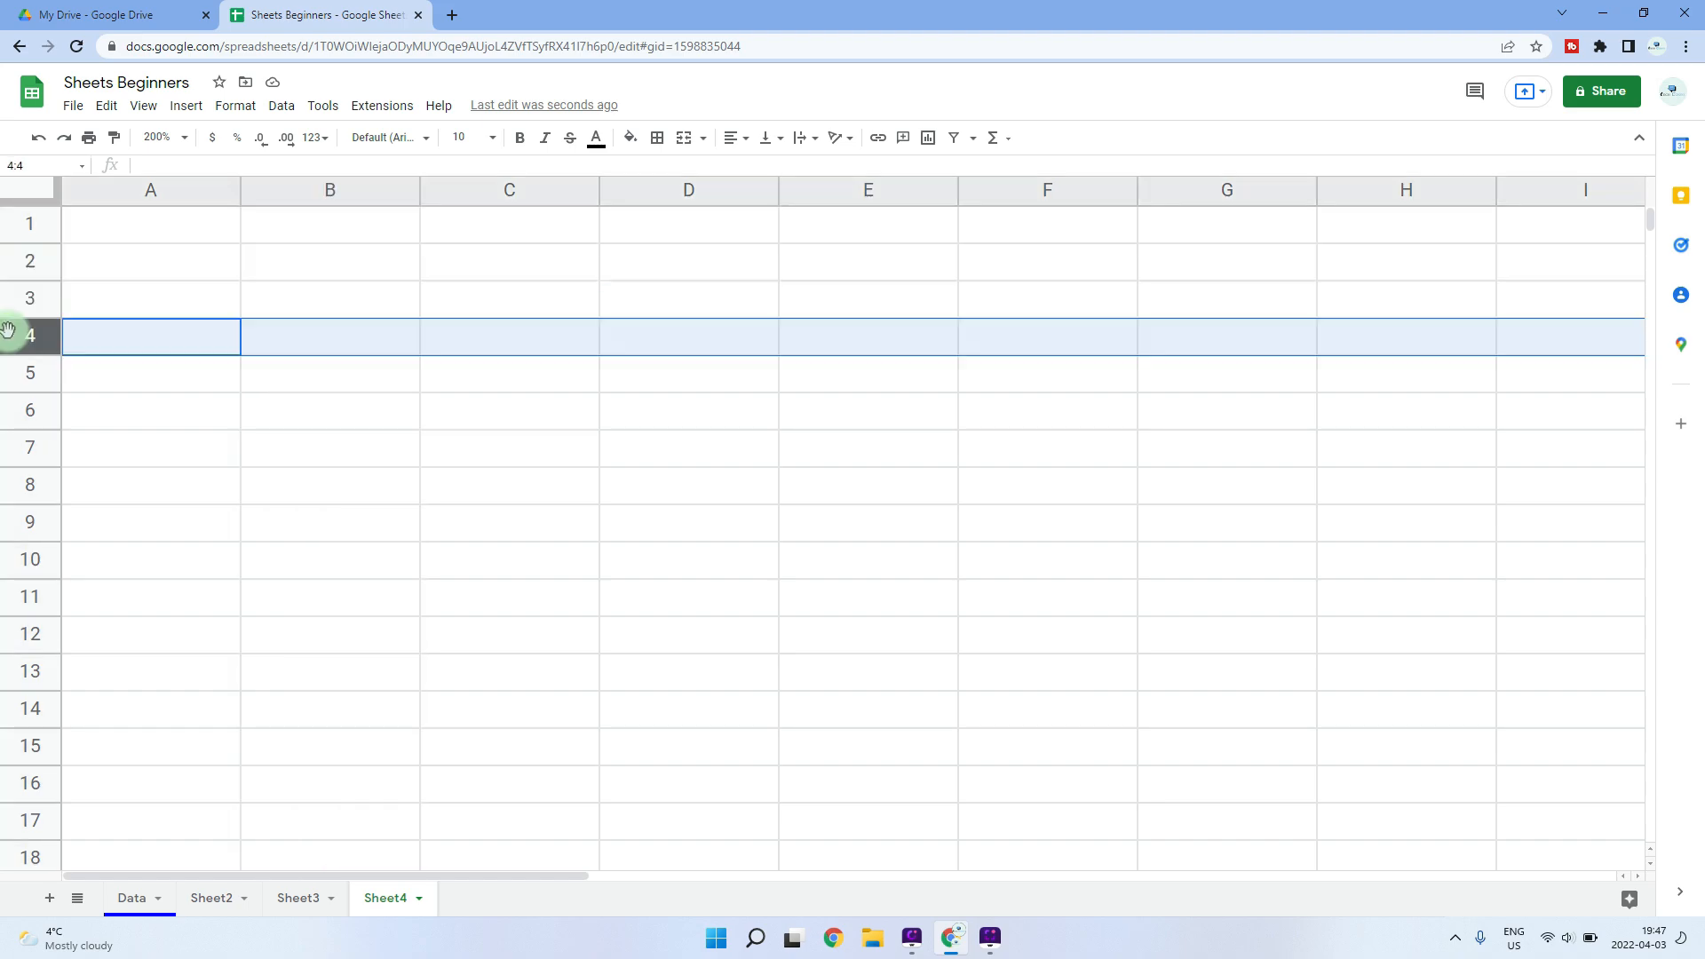
pyautogui.click(30, 197)
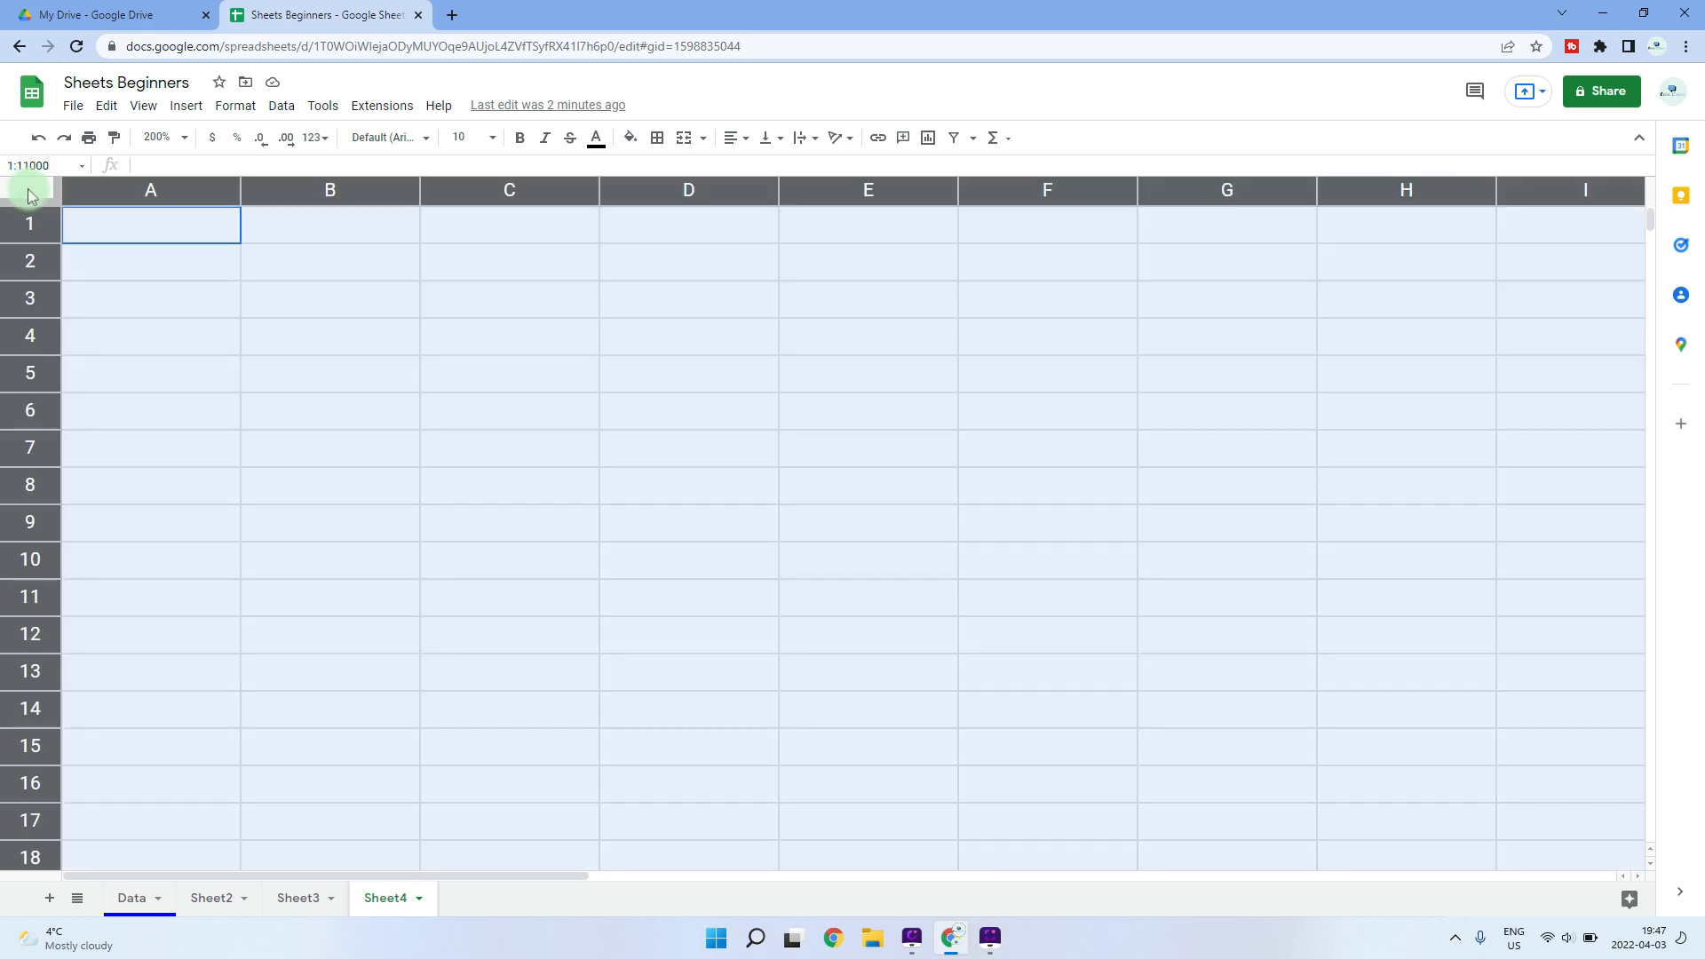
pyautogui.click(103, 251)
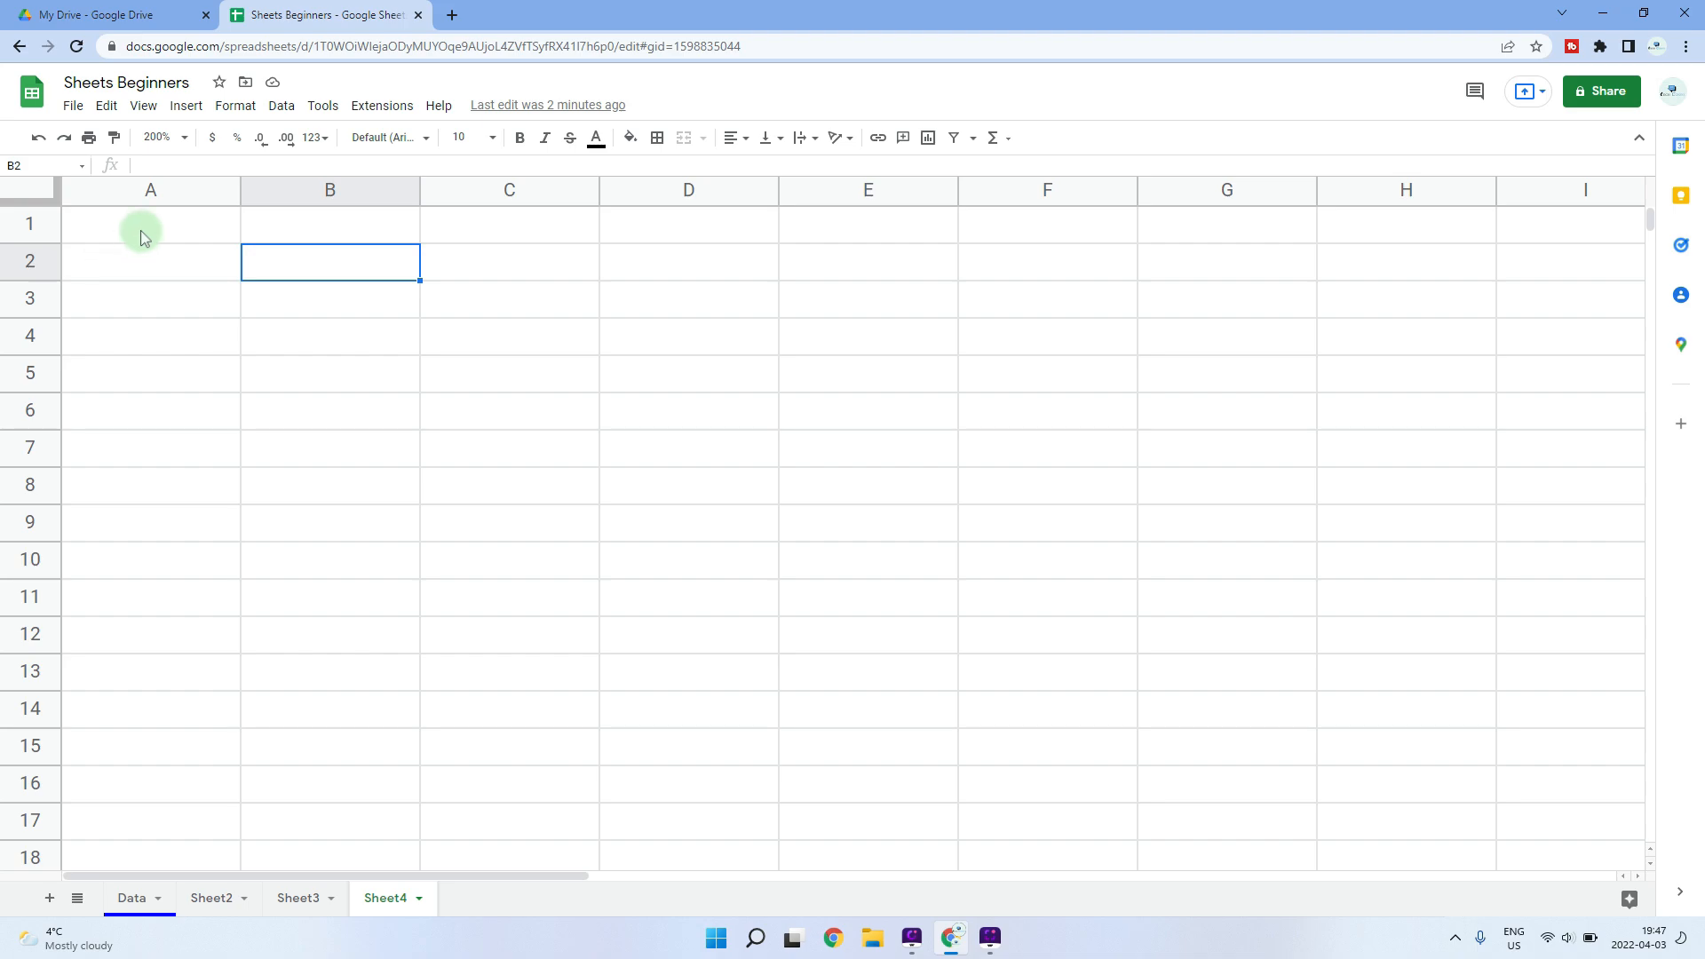
pyautogui.click(146, 235)
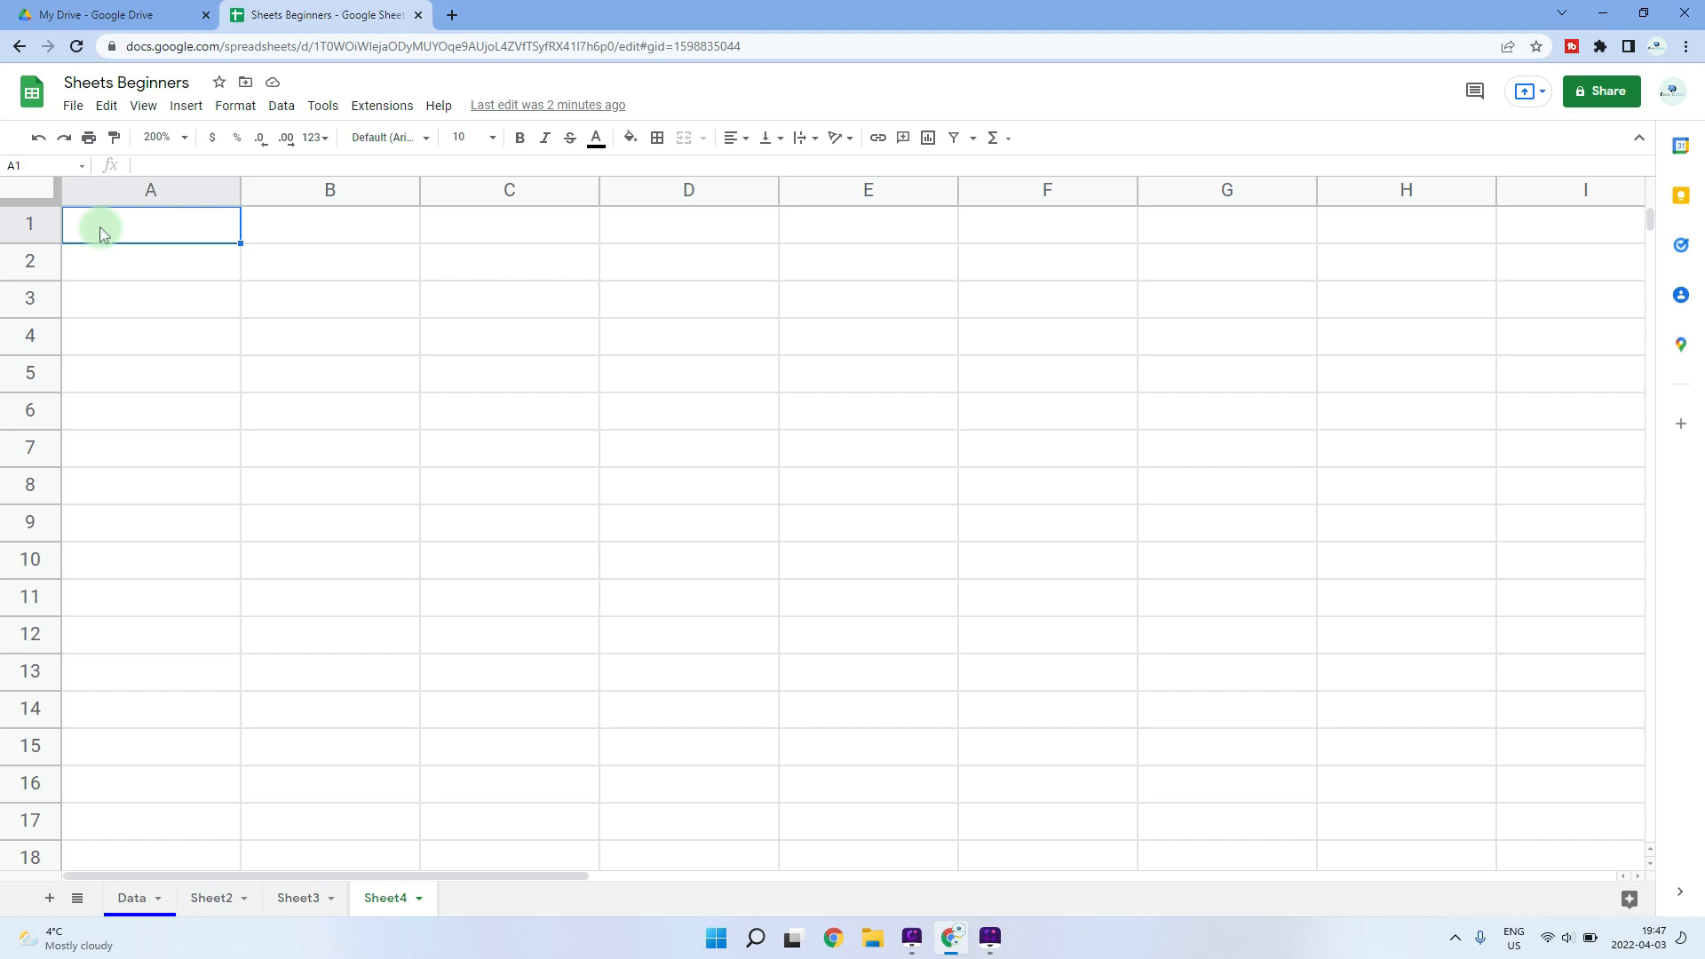
# - Freeze row 1 at the top of the sheet
pyautogui.click(144, 108)
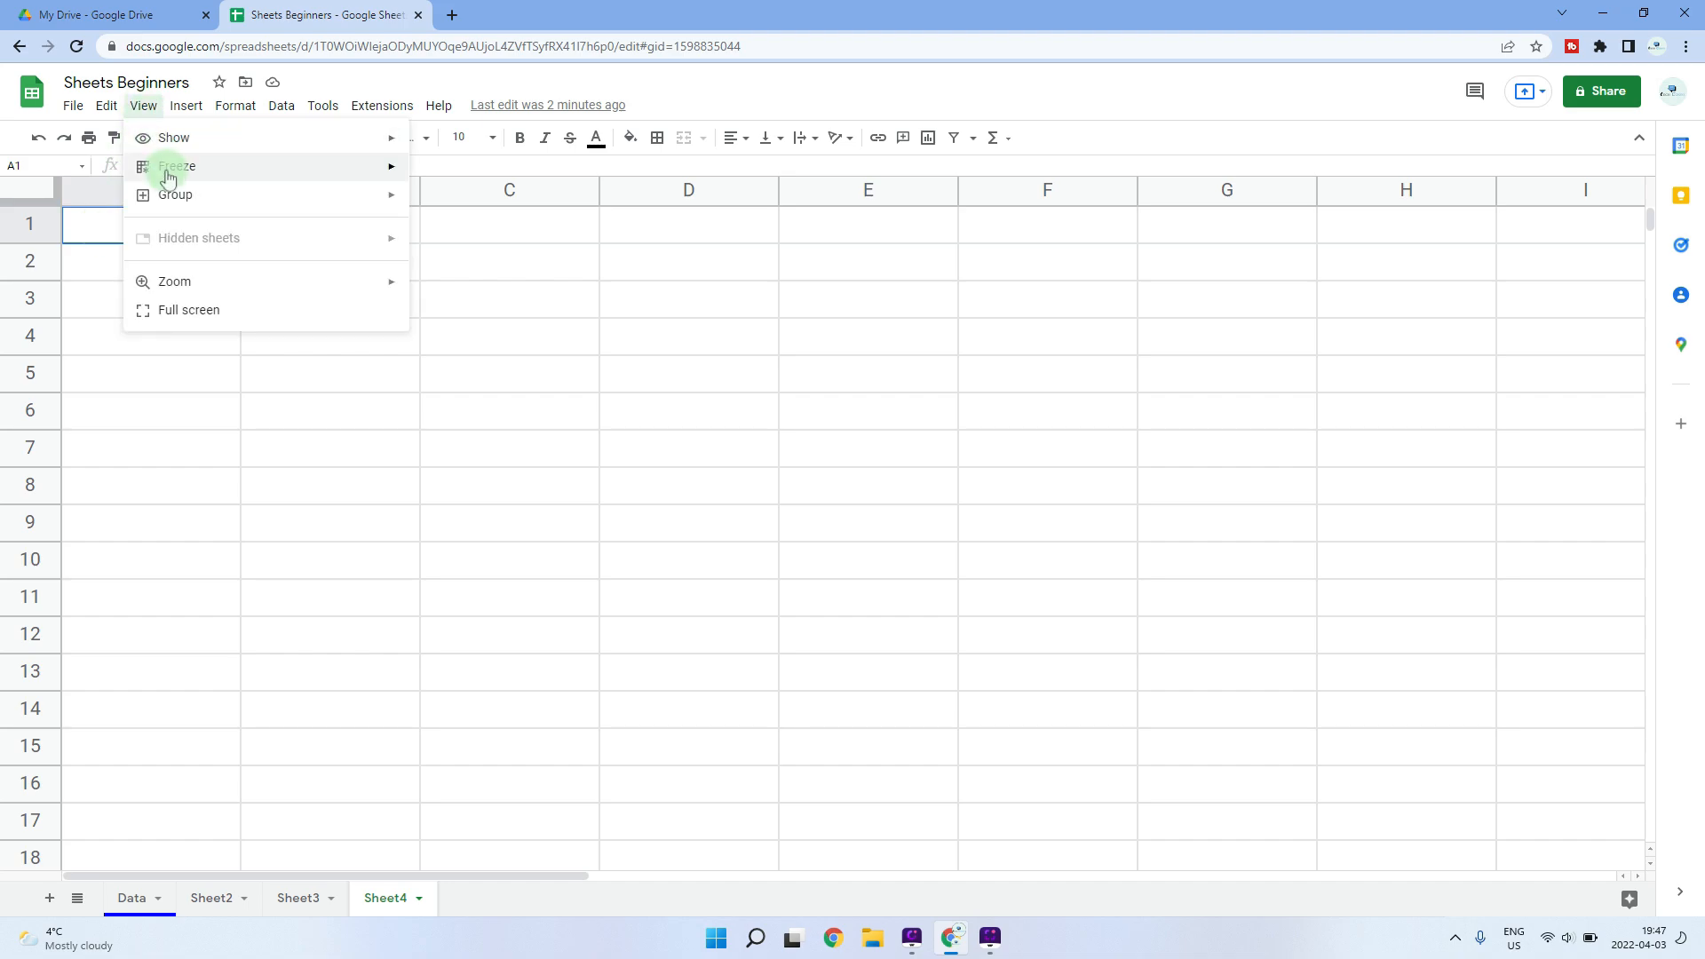
pyautogui.moveTo(168, 177)
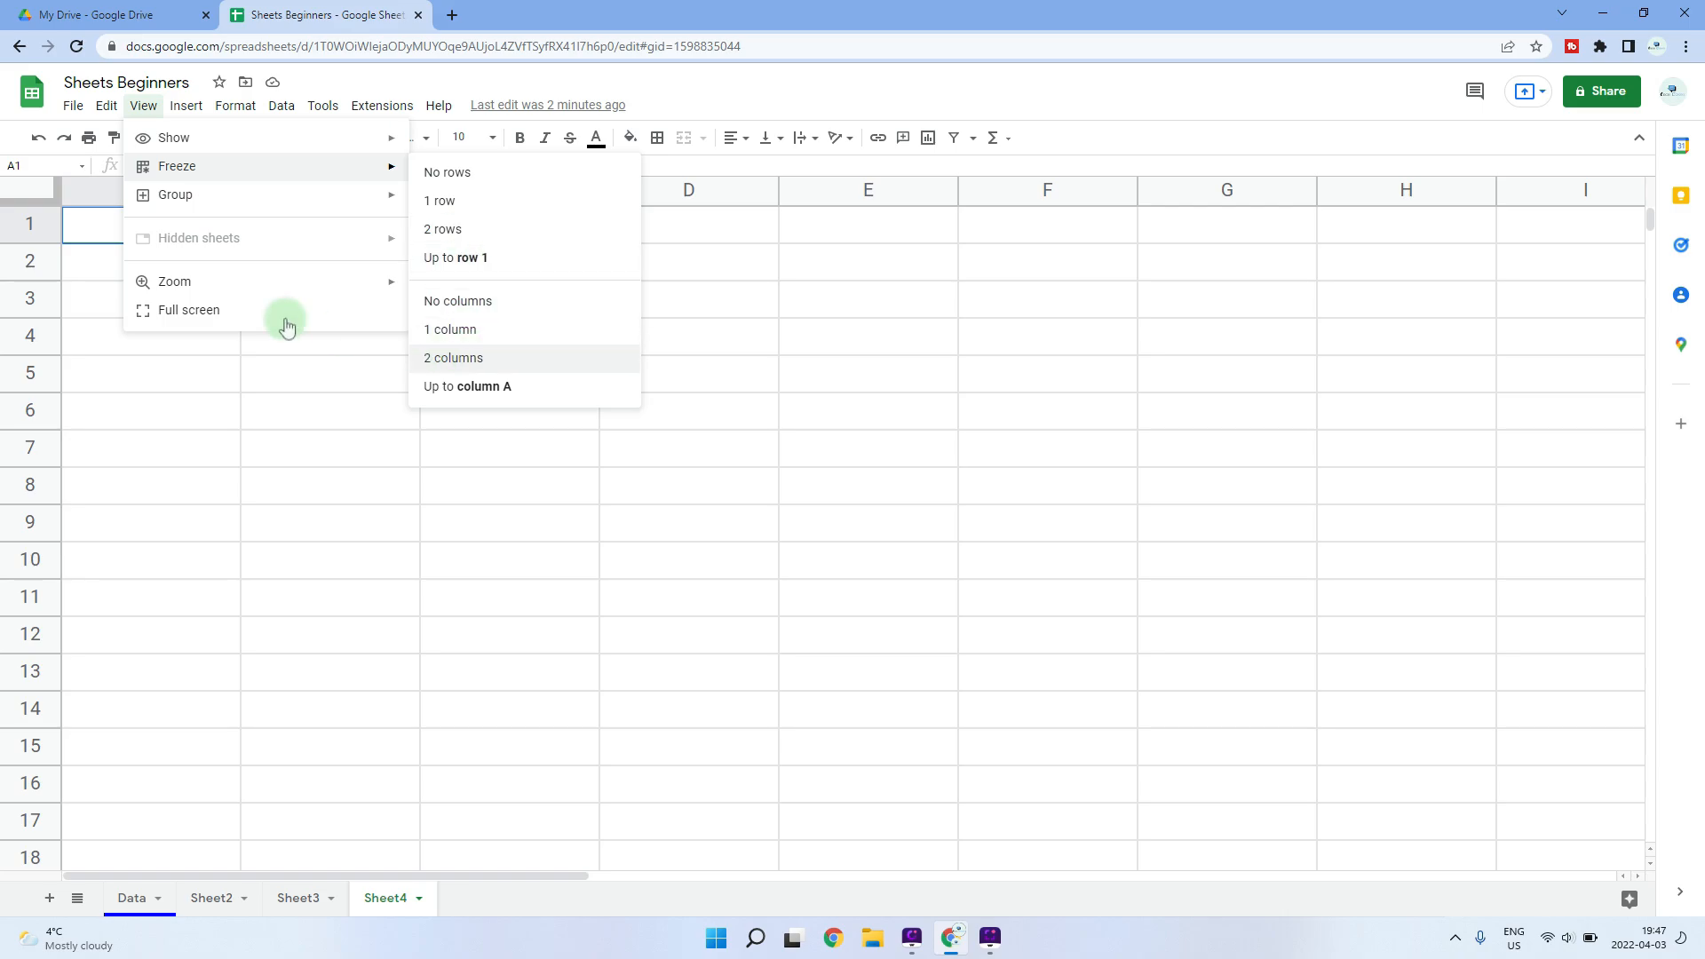
pyautogui.click(70, 227)
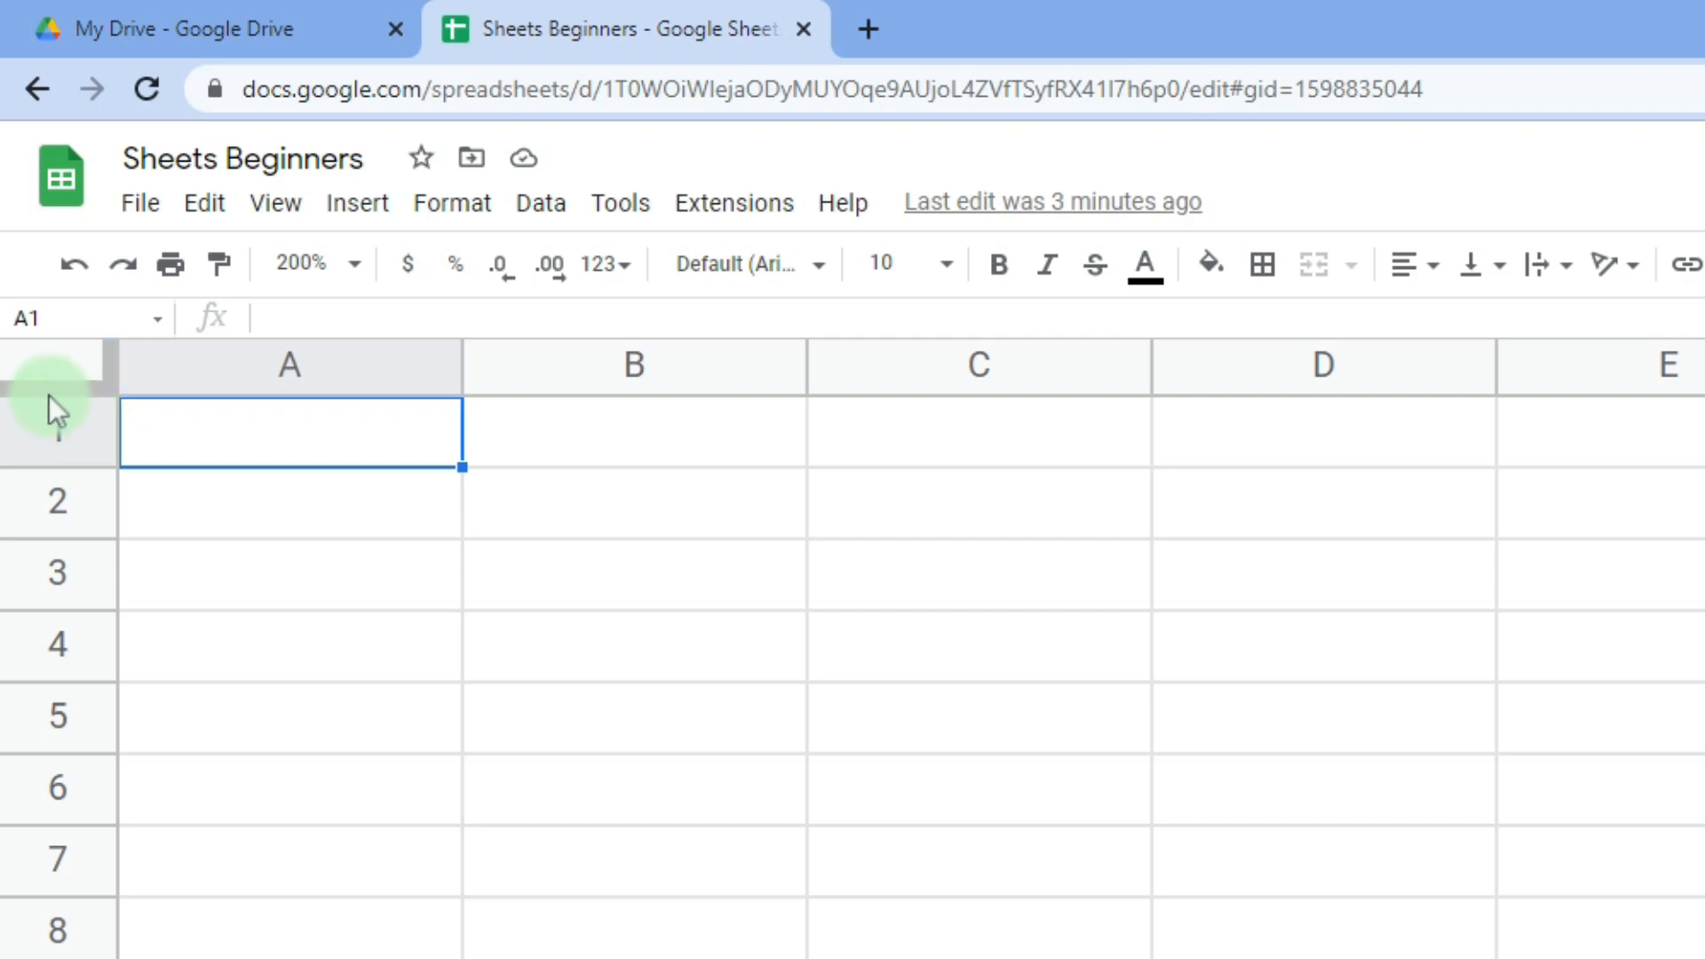
pyautogui.moveTo(35, 388); pyautogui.dragTo(45, 476)
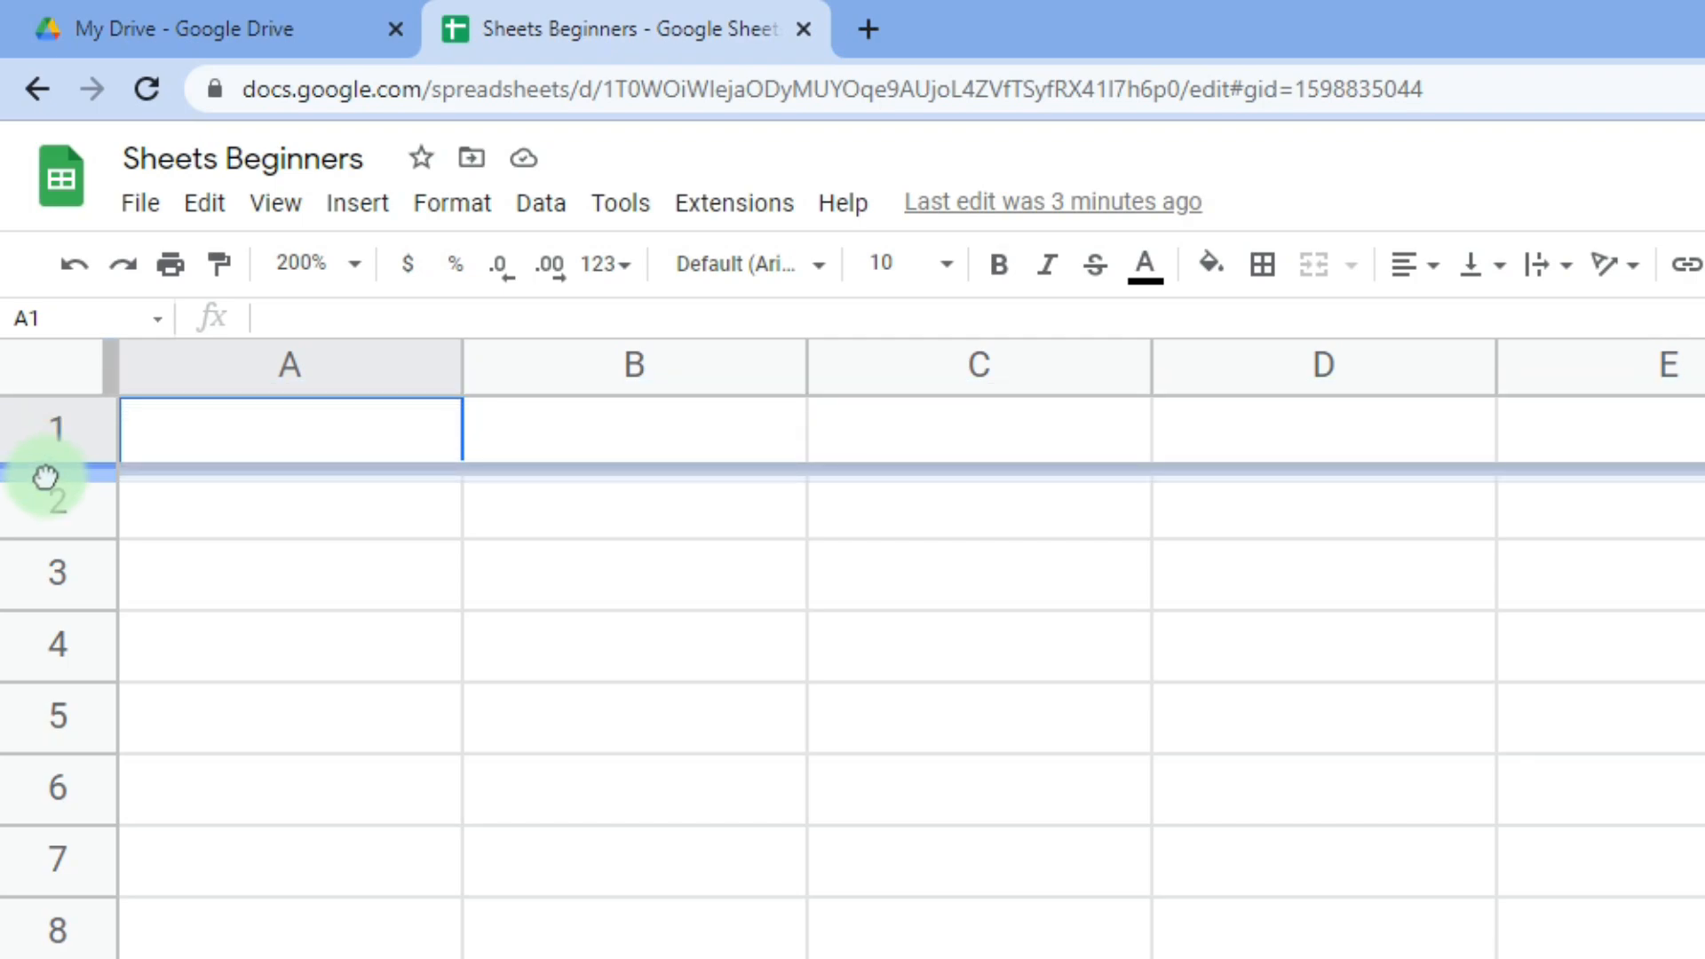
pyautogui.moveTo(44, 477); pyautogui.dragTo(48, 472)
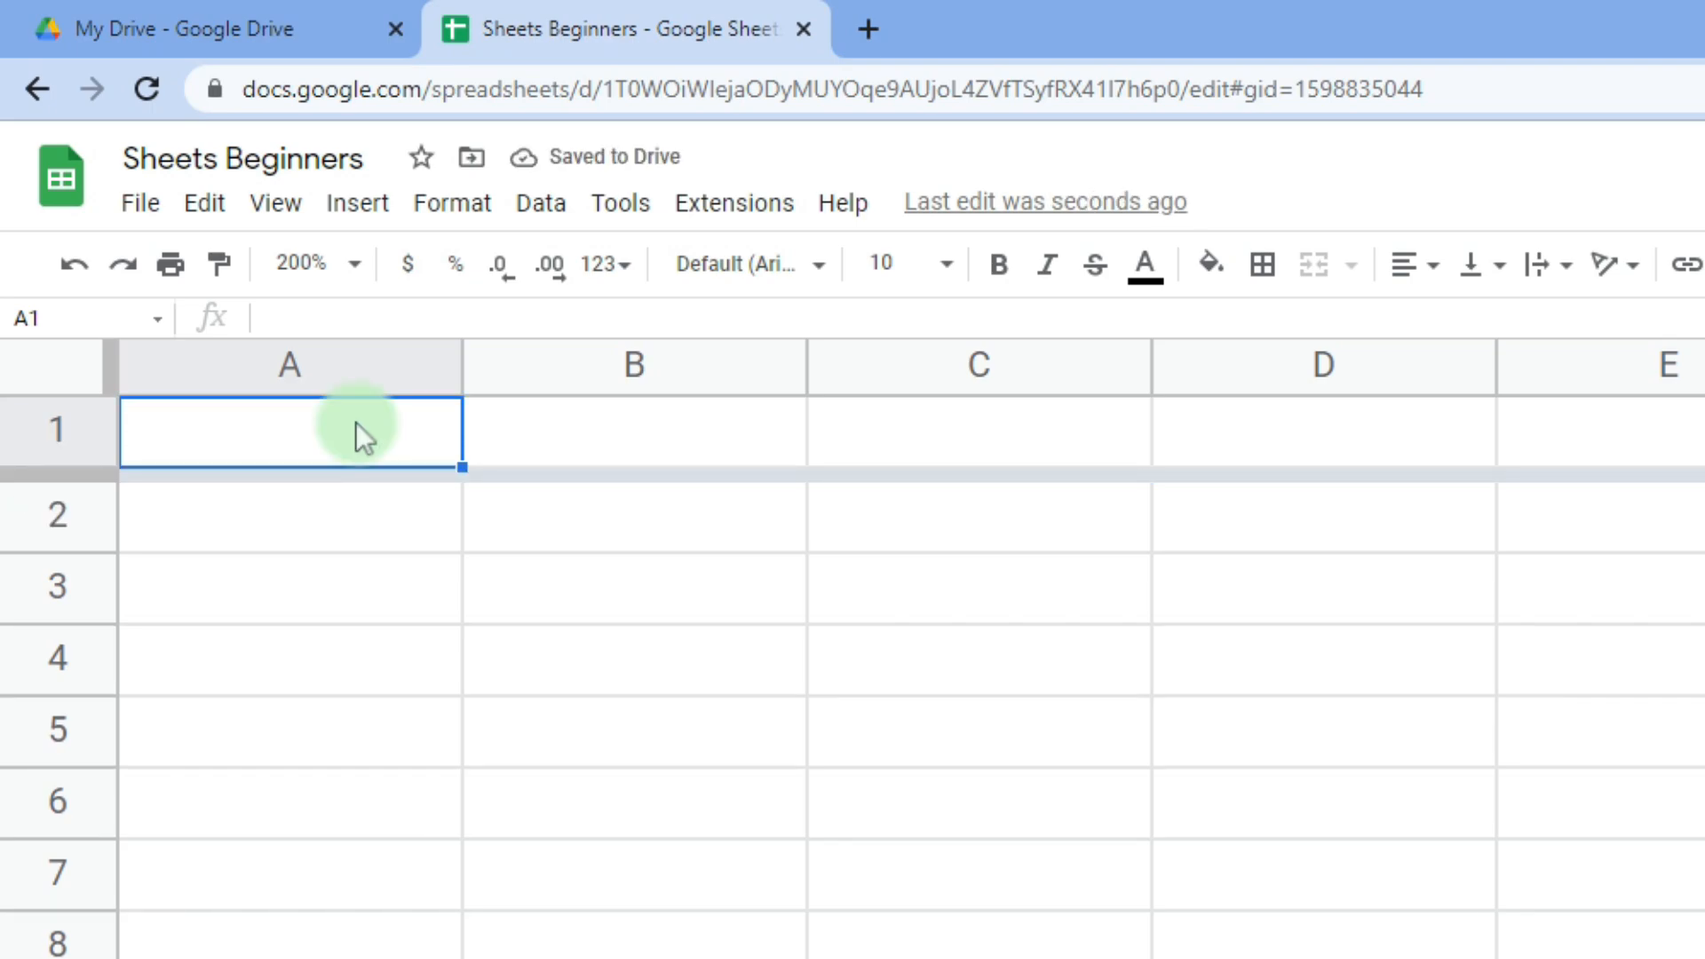
# - Enter 'Data' in A1, scroll to confirm it stays visible, then unfreeze row 1
pyautogui.write('Data')
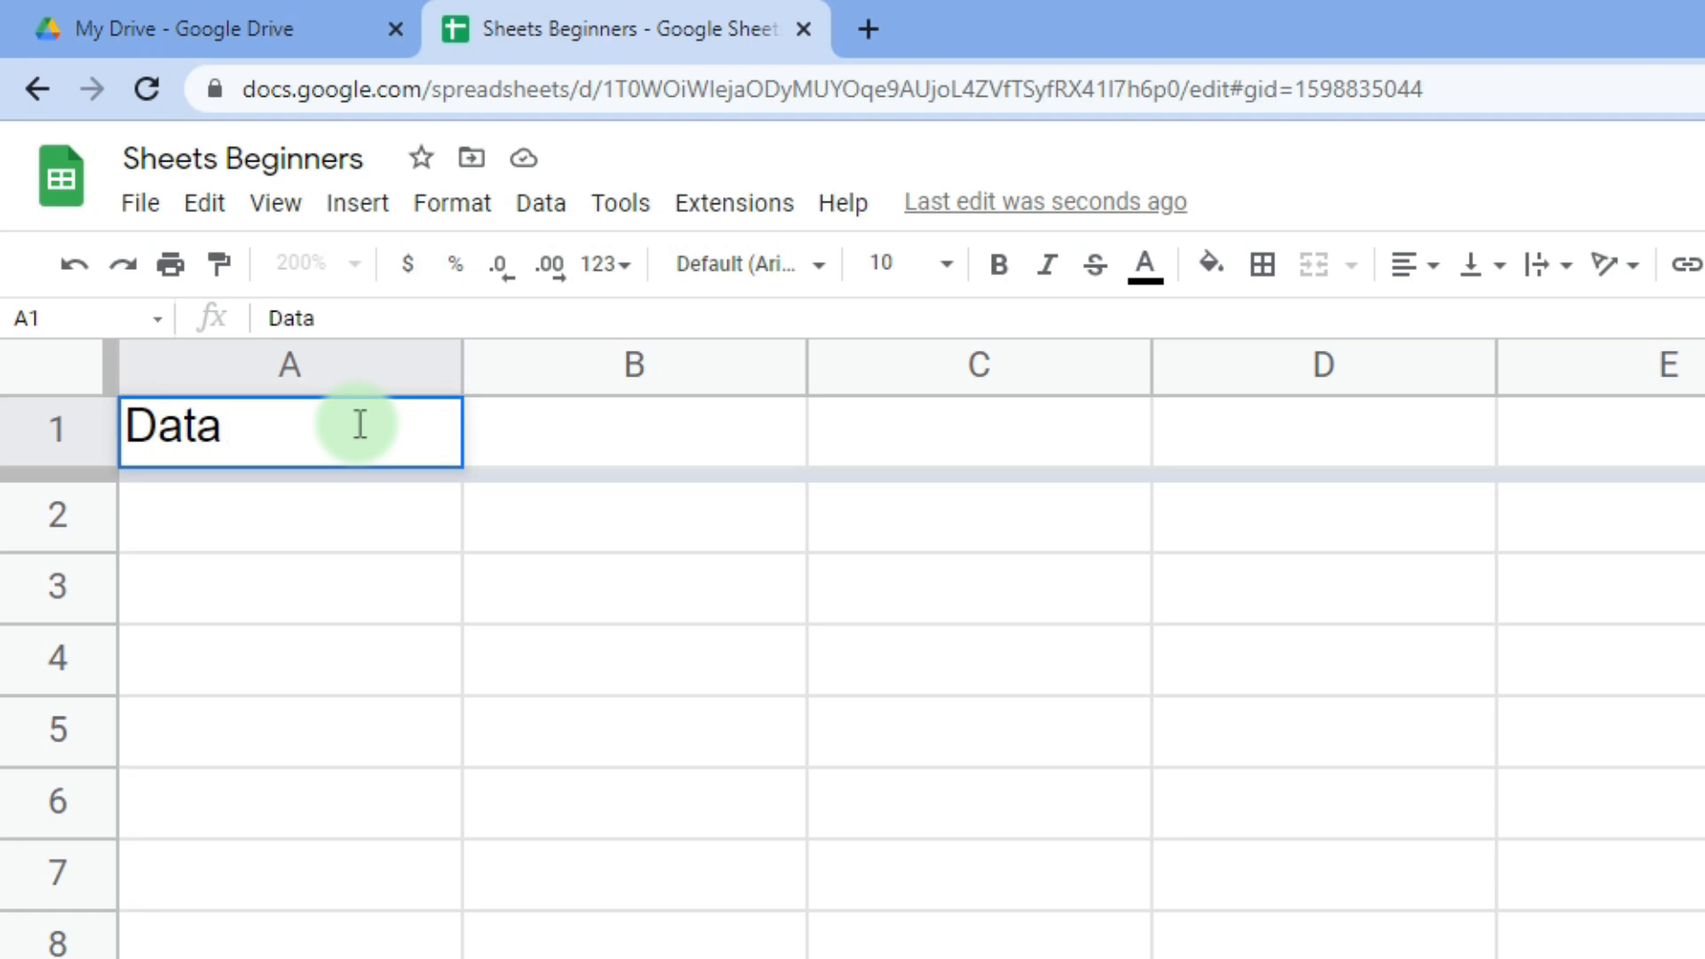
pyautogui.press('Return')
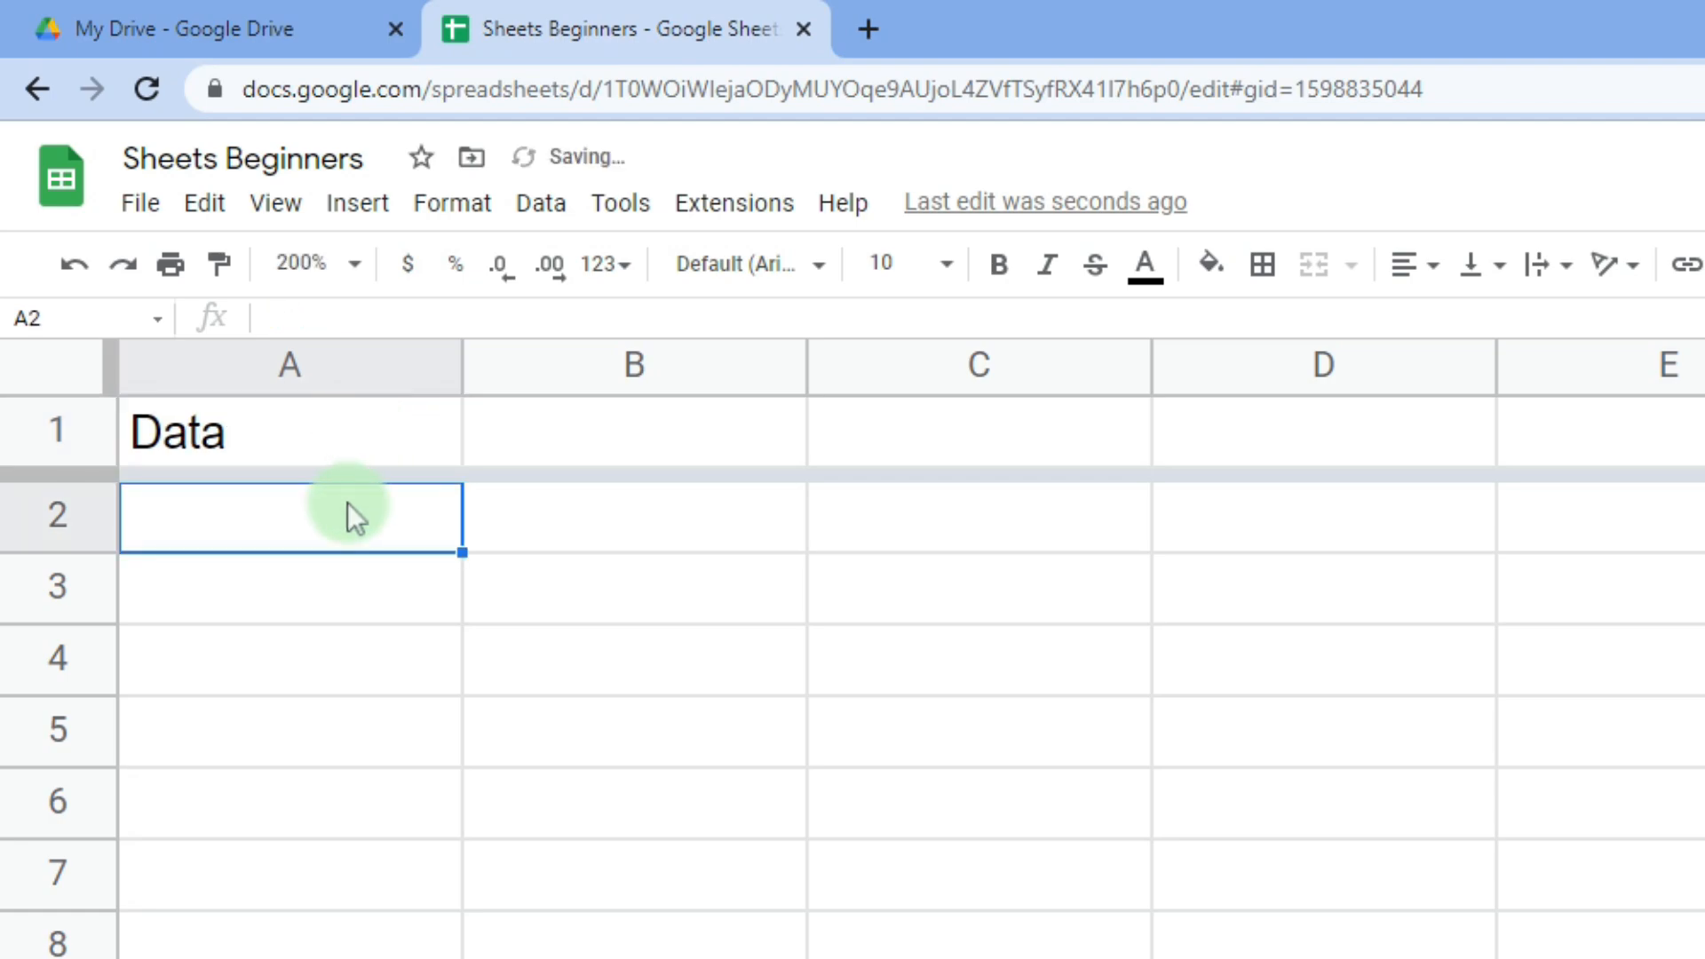
pyautogui.scroll(-15, 348, 503)
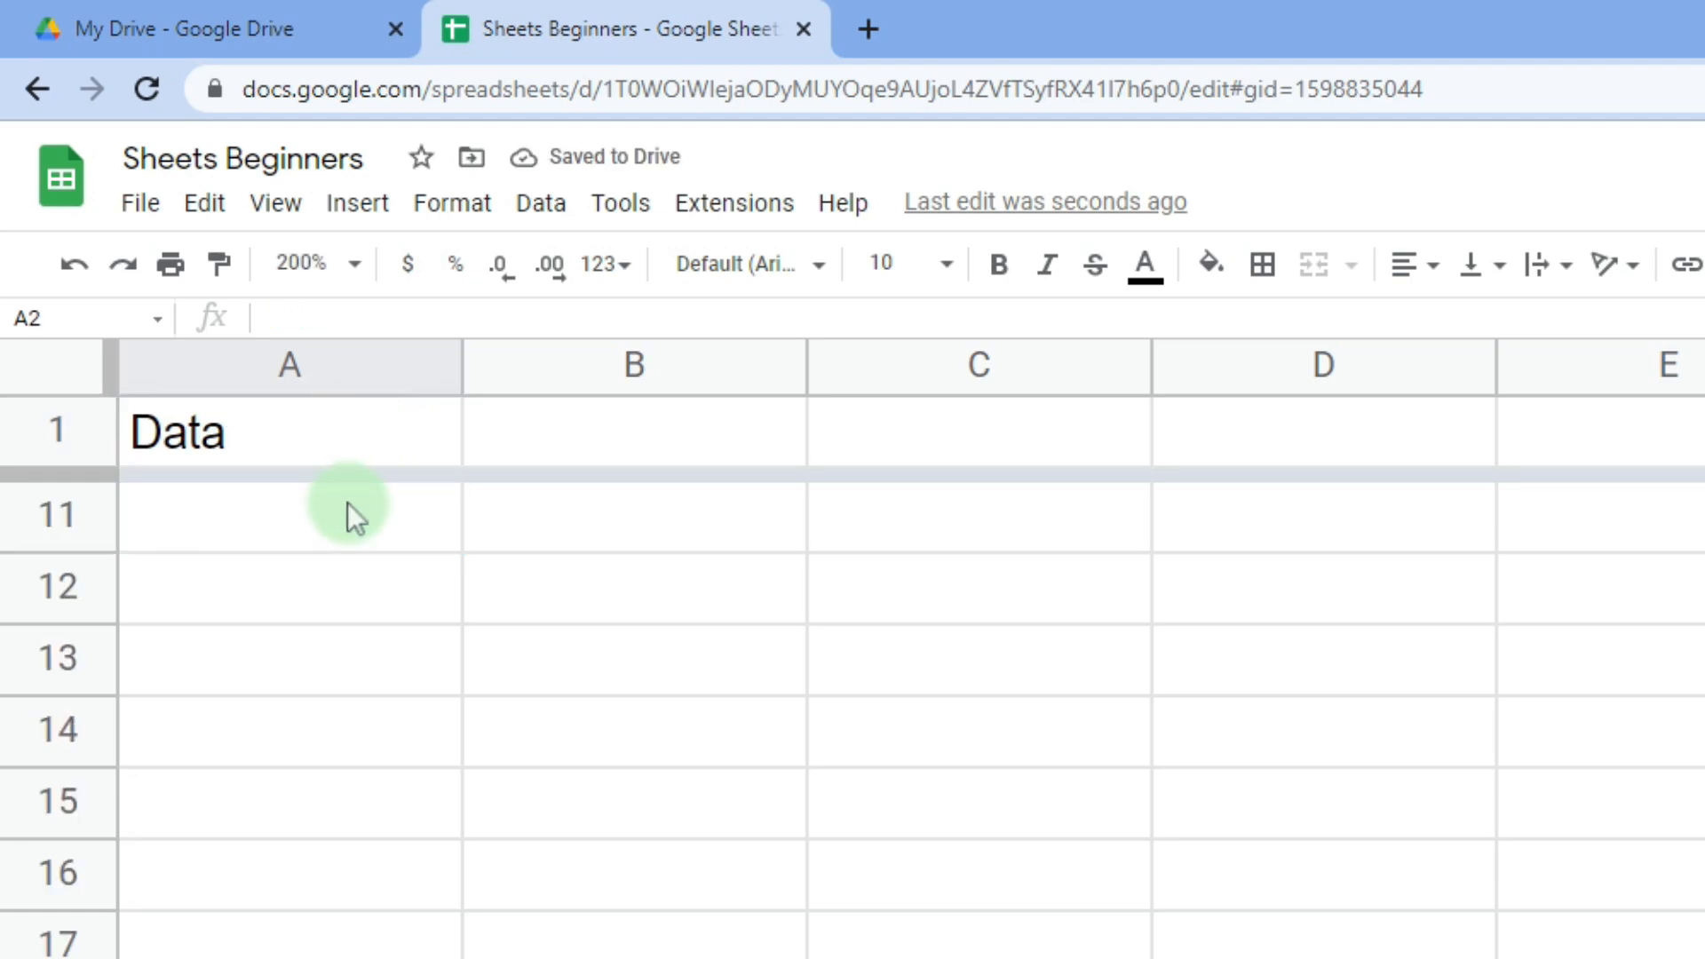
pyautogui.scroll(-12, 348, 502)
pyautogui.click(220, 440)
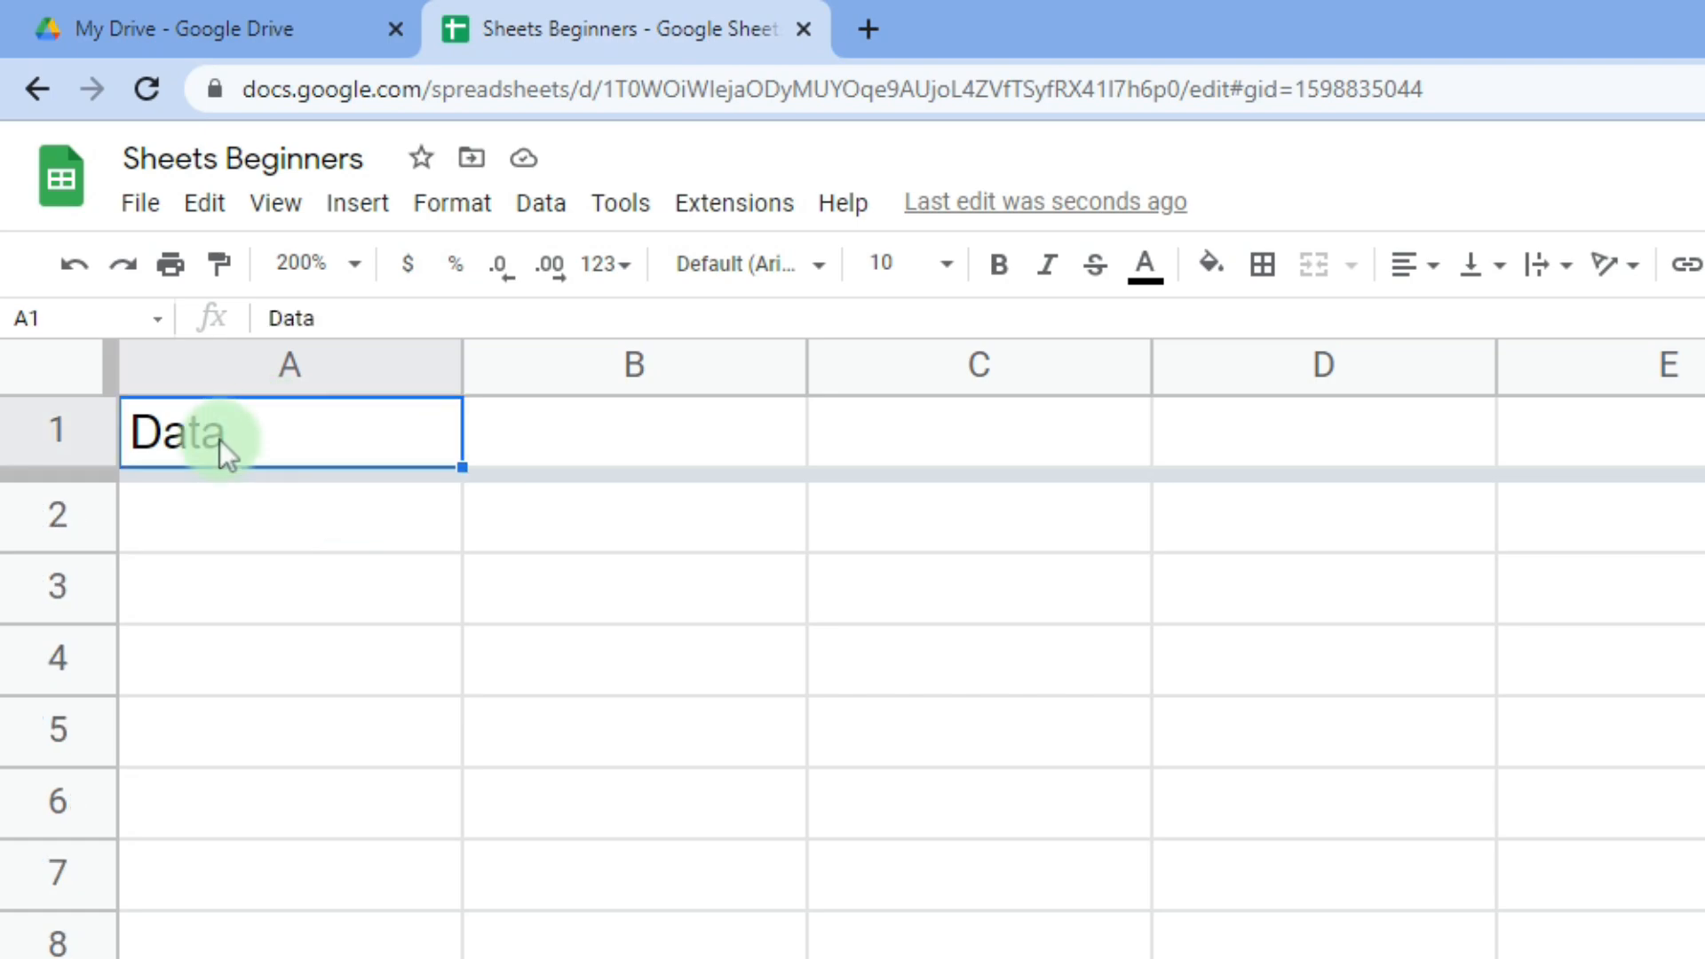
pyautogui.moveTo(62, 470); pyautogui.dragTo(44, 396)
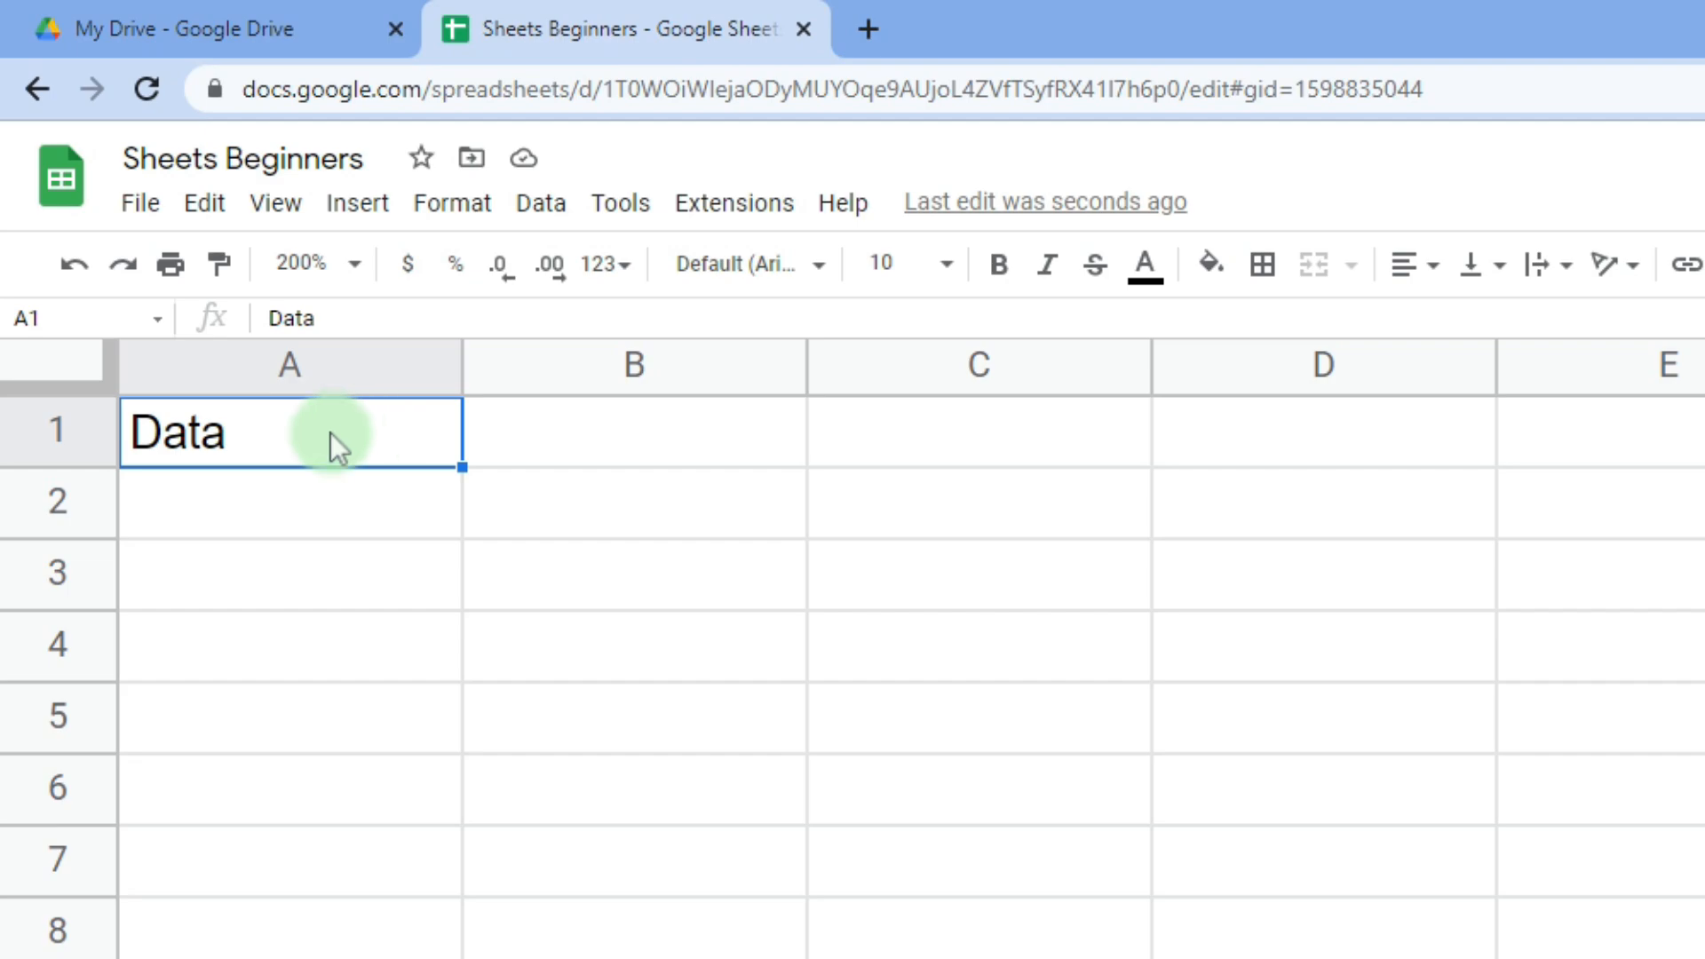
# - Enter 3000, $24555 and some sample text in A2:A4 under the Data heading
pyautogui.doubleClick(330, 434)
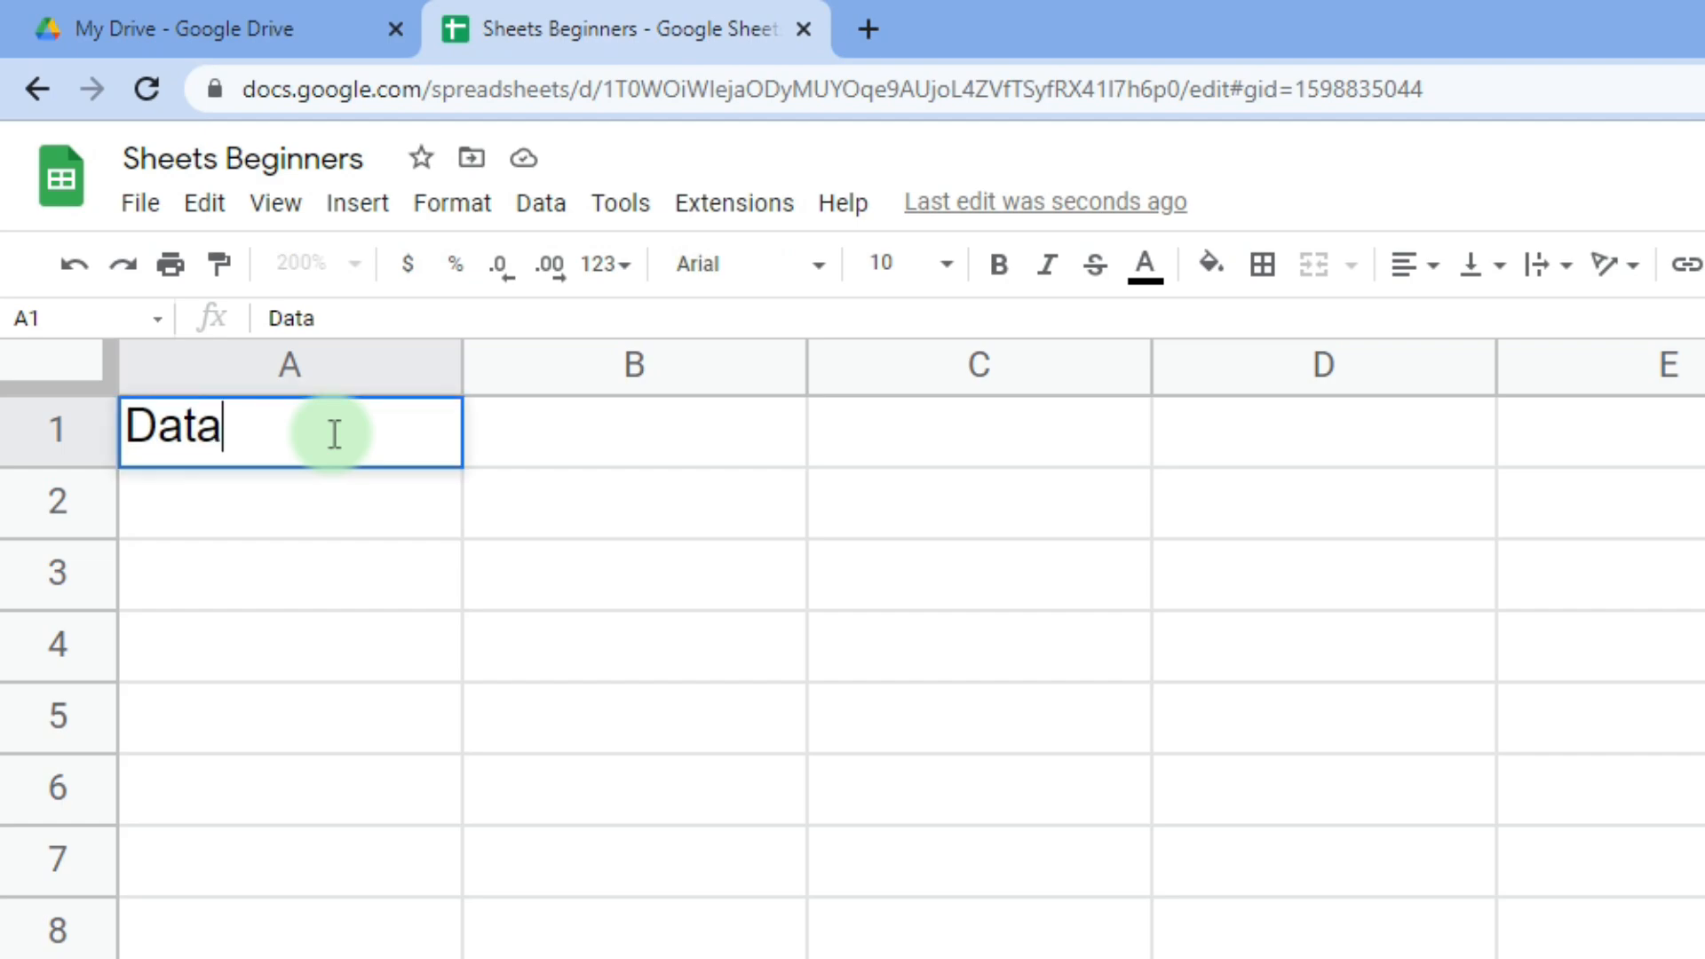
pyautogui.press('Return')
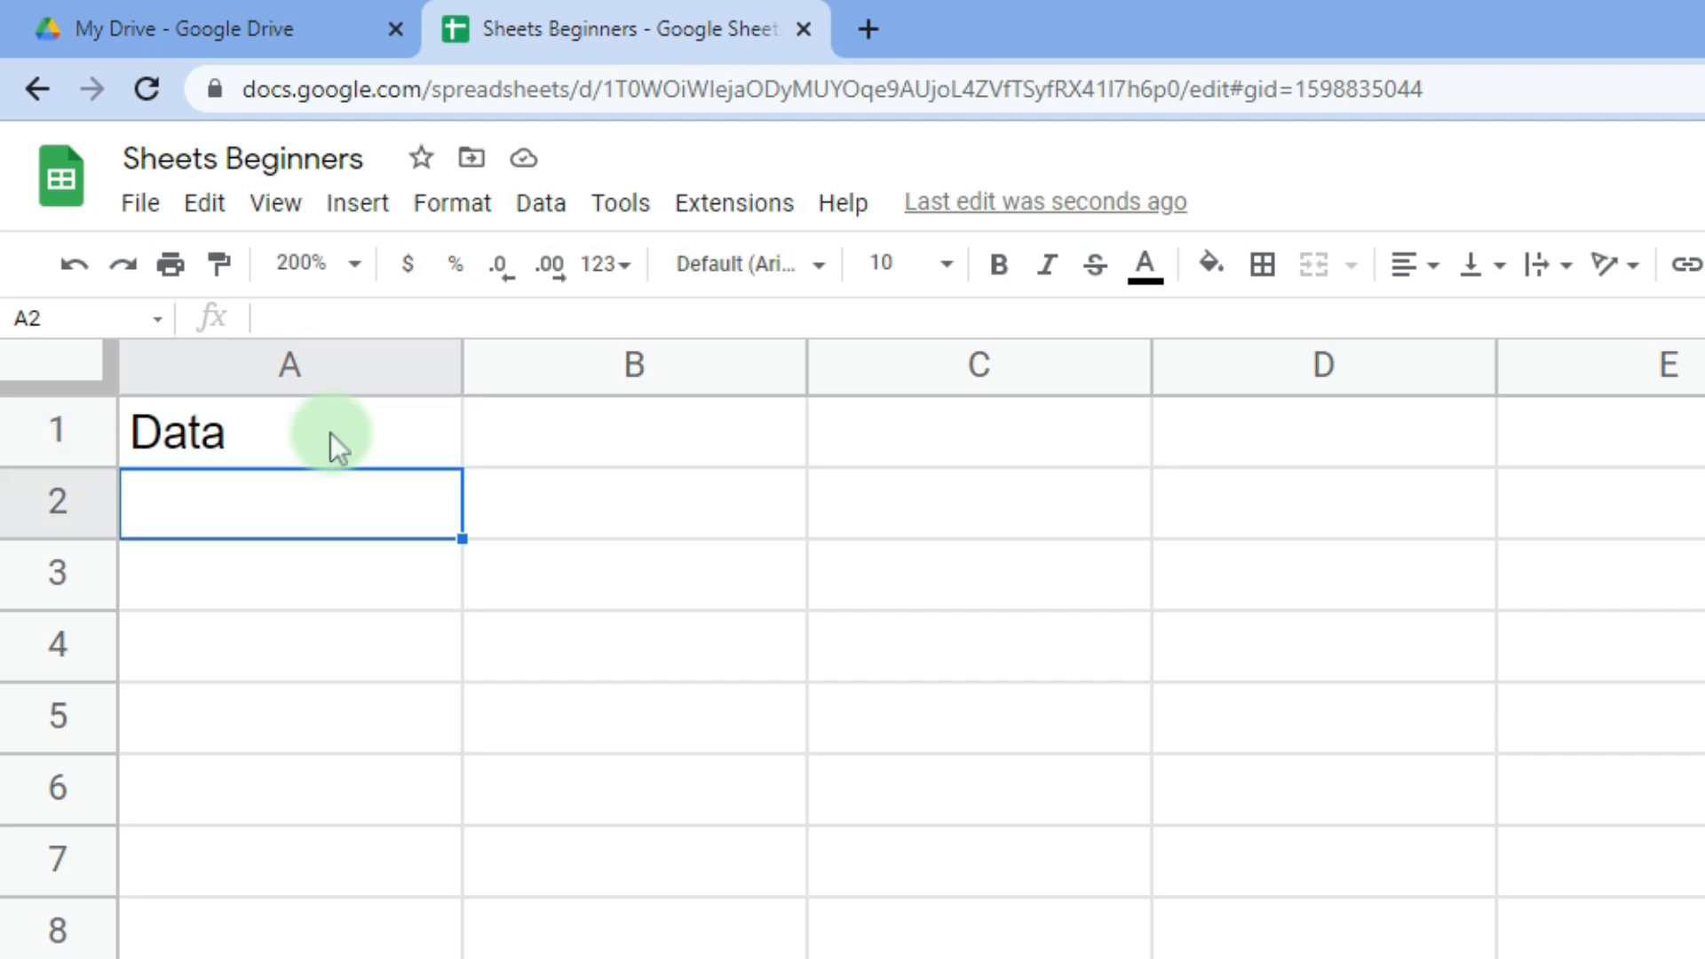
pyautogui.write('3000')
pyautogui.press('Return')
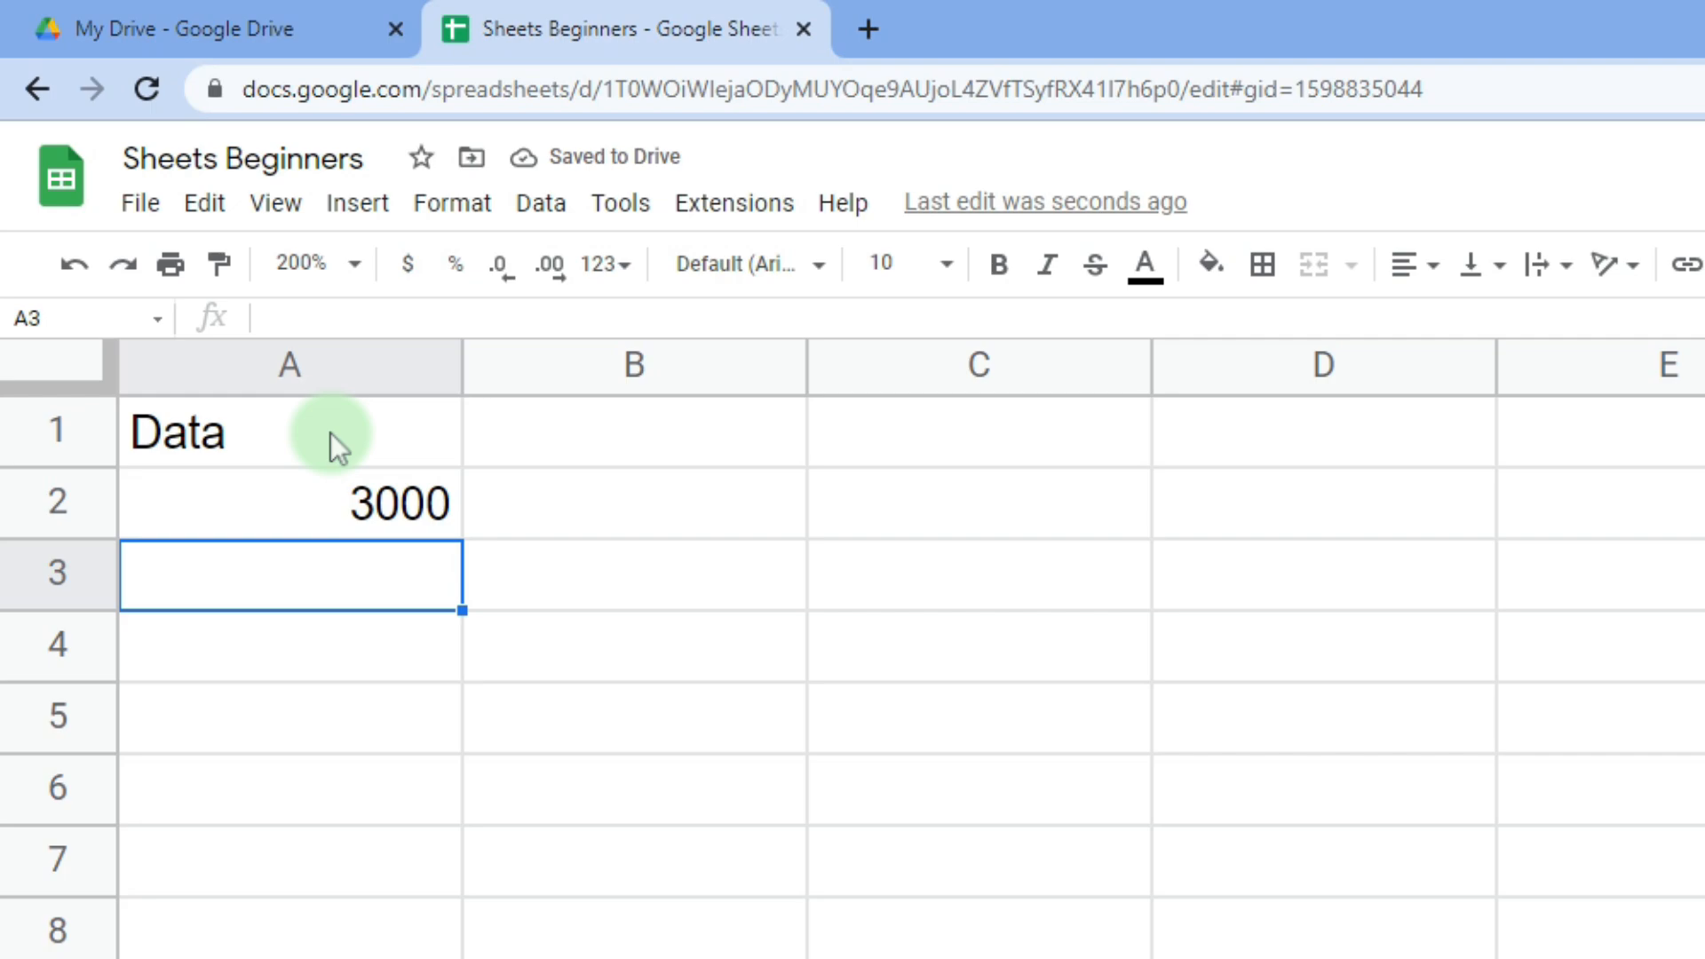
pyautogui.write('$24555')
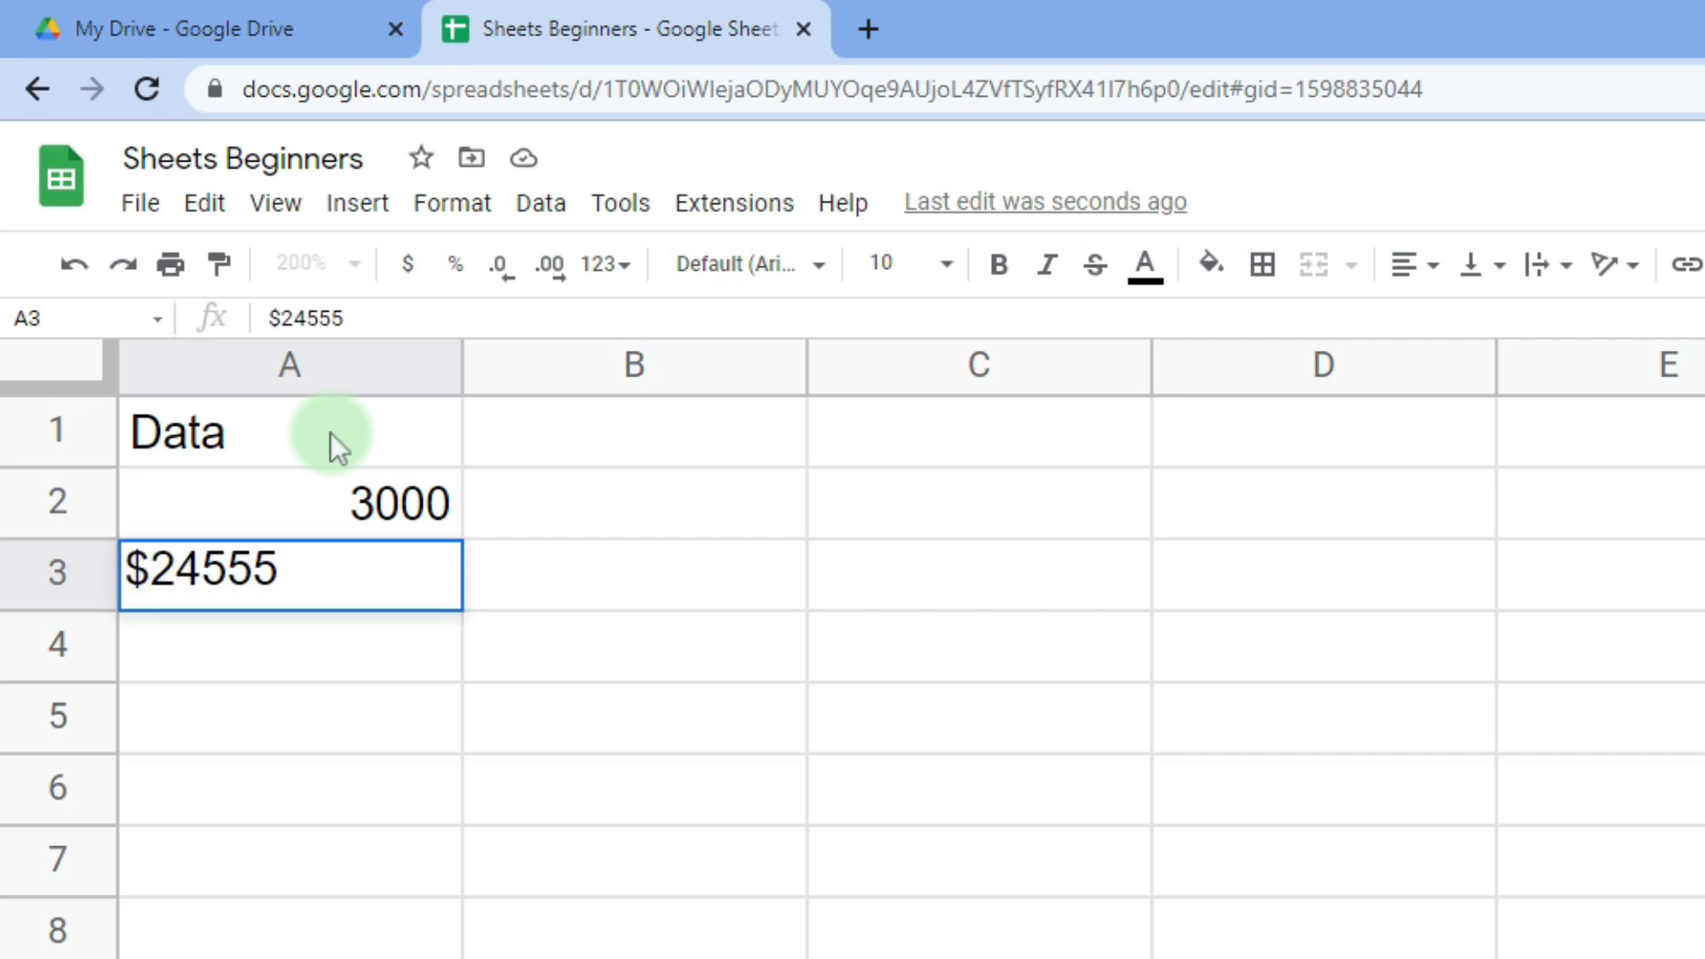
pyautogui.press('Return')
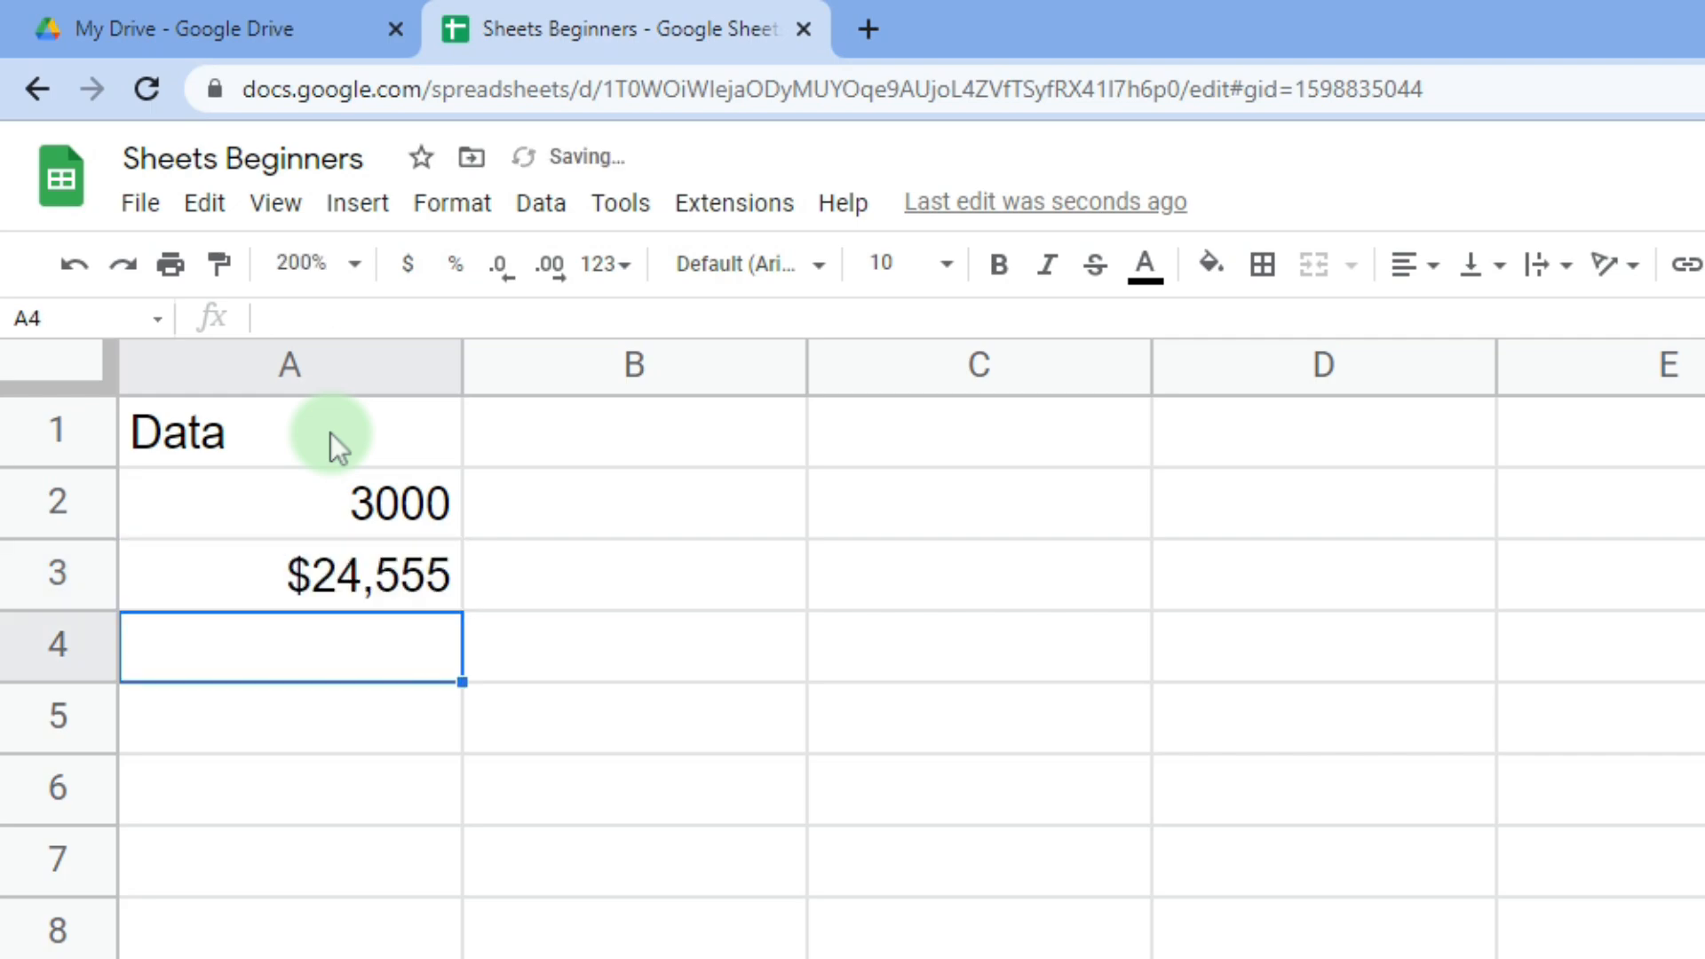
pyautogui.write('cvbcvbdf')
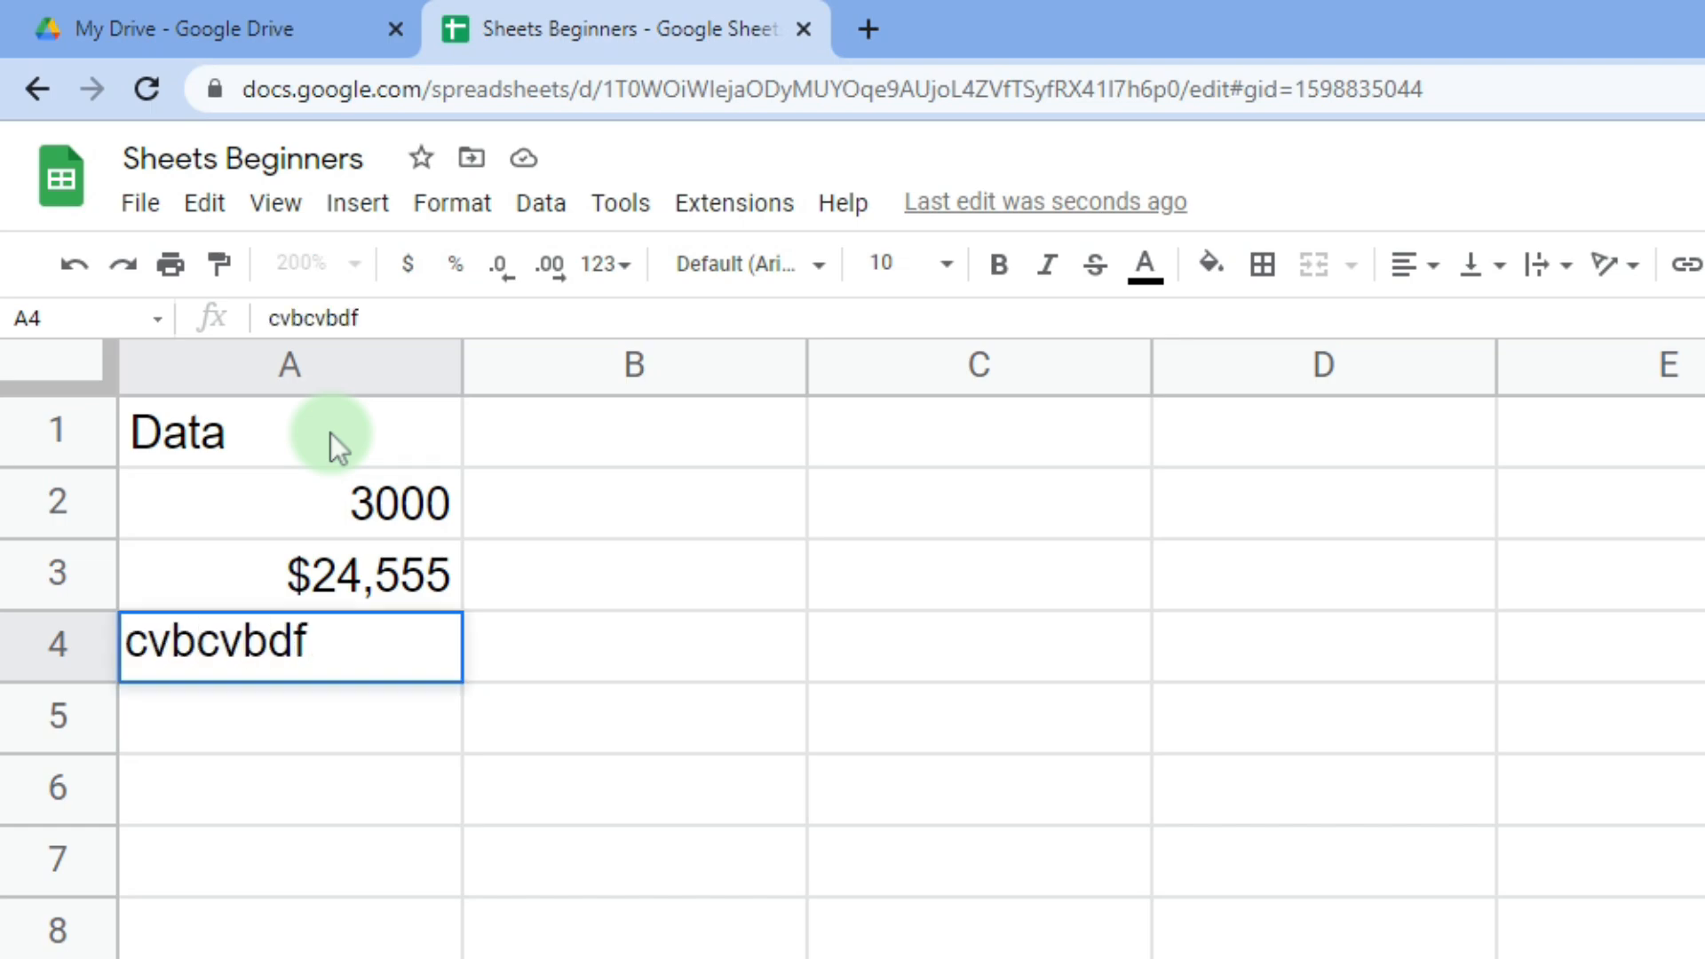
pyautogui.write('555555')
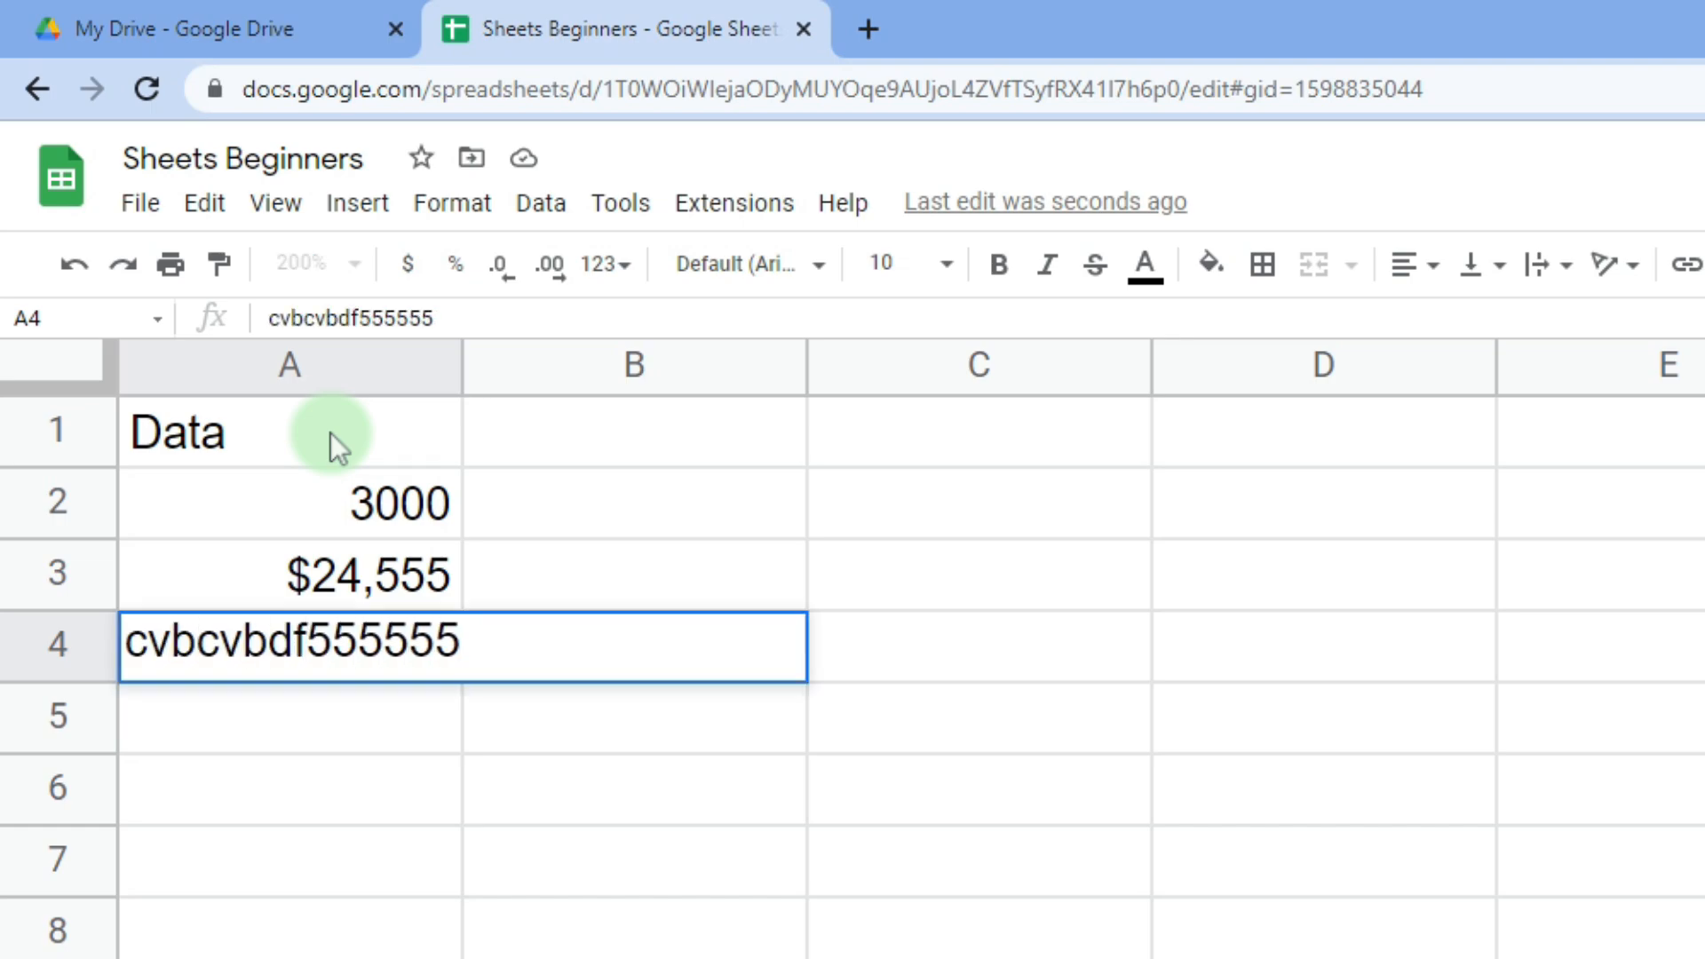
# - Clear cells A1:A4 so the sheet is empty again
pyautogui.click(349, 423)
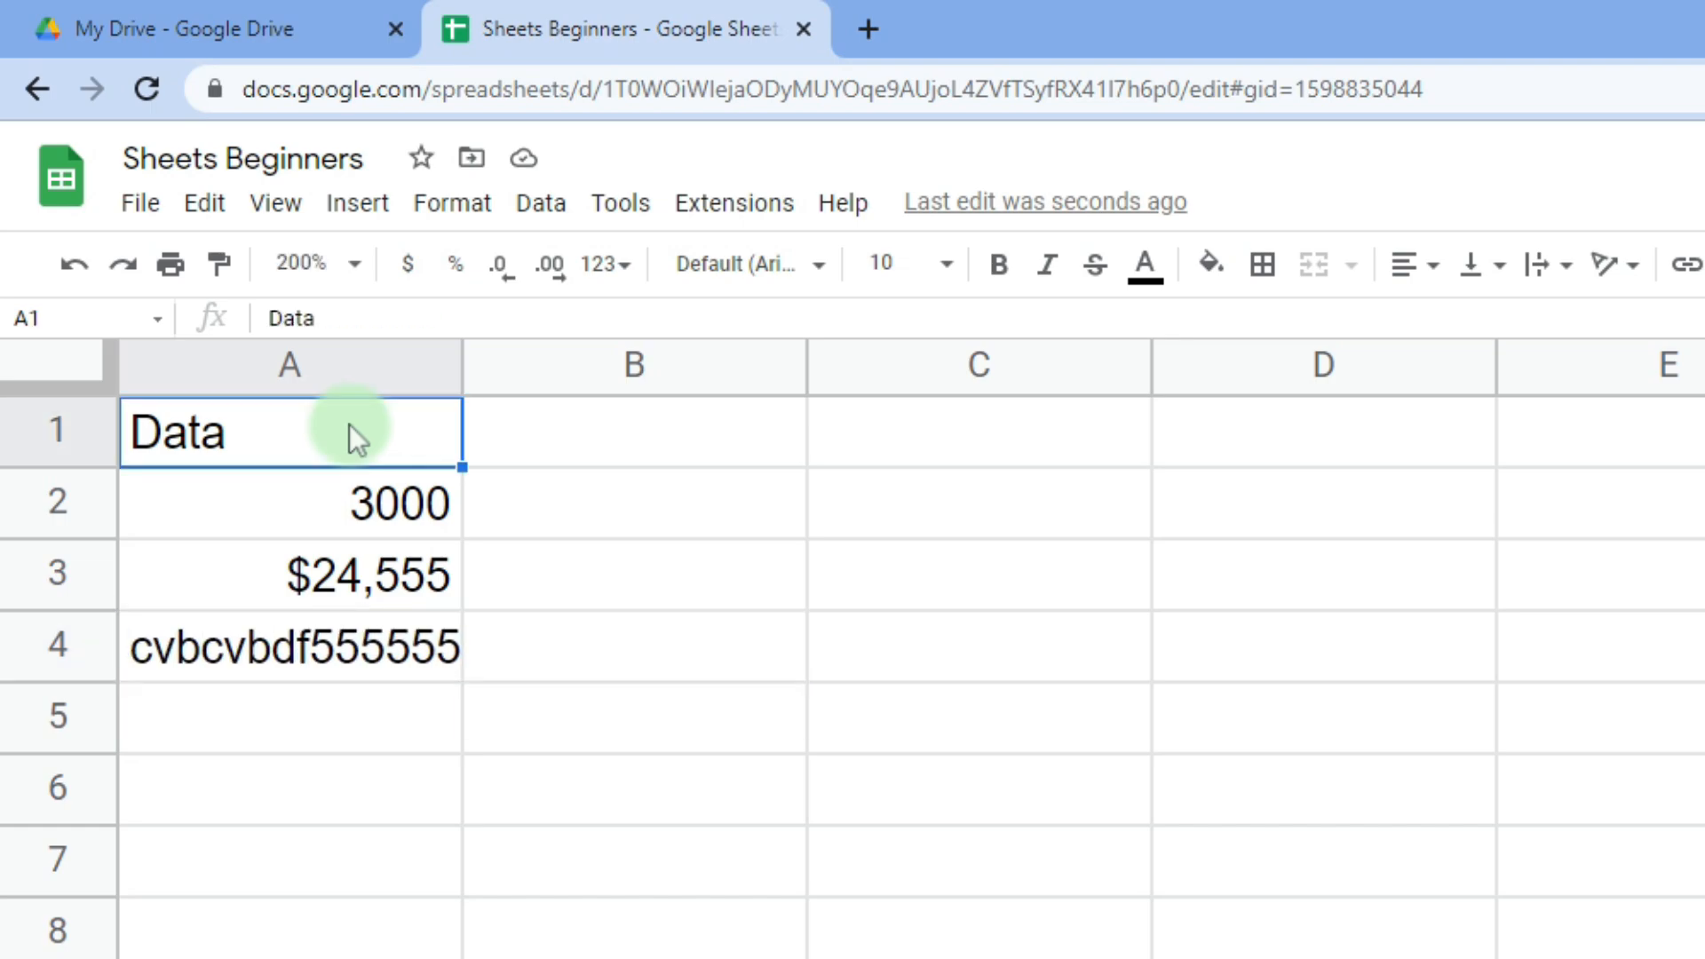
pyautogui.moveTo(349, 424); pyautogui.dragTo(381, 670)
pyautogui.press('Delete')
pyautogui.click(590, 595)
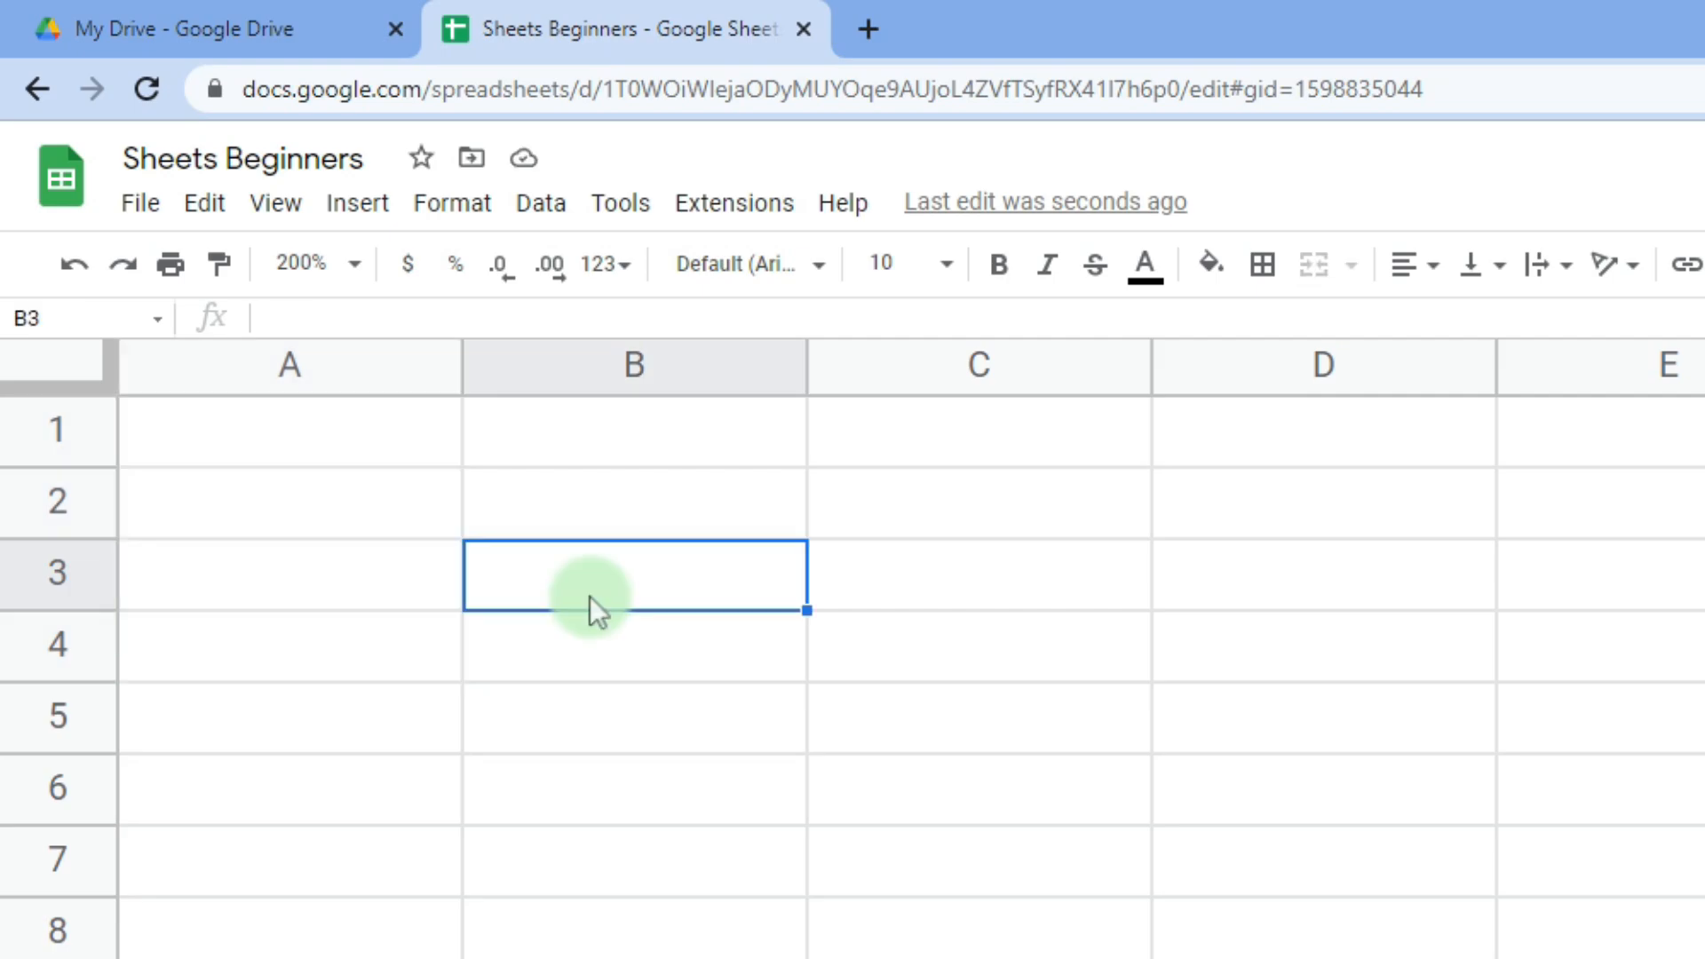
pyautogui.click(375, 584)
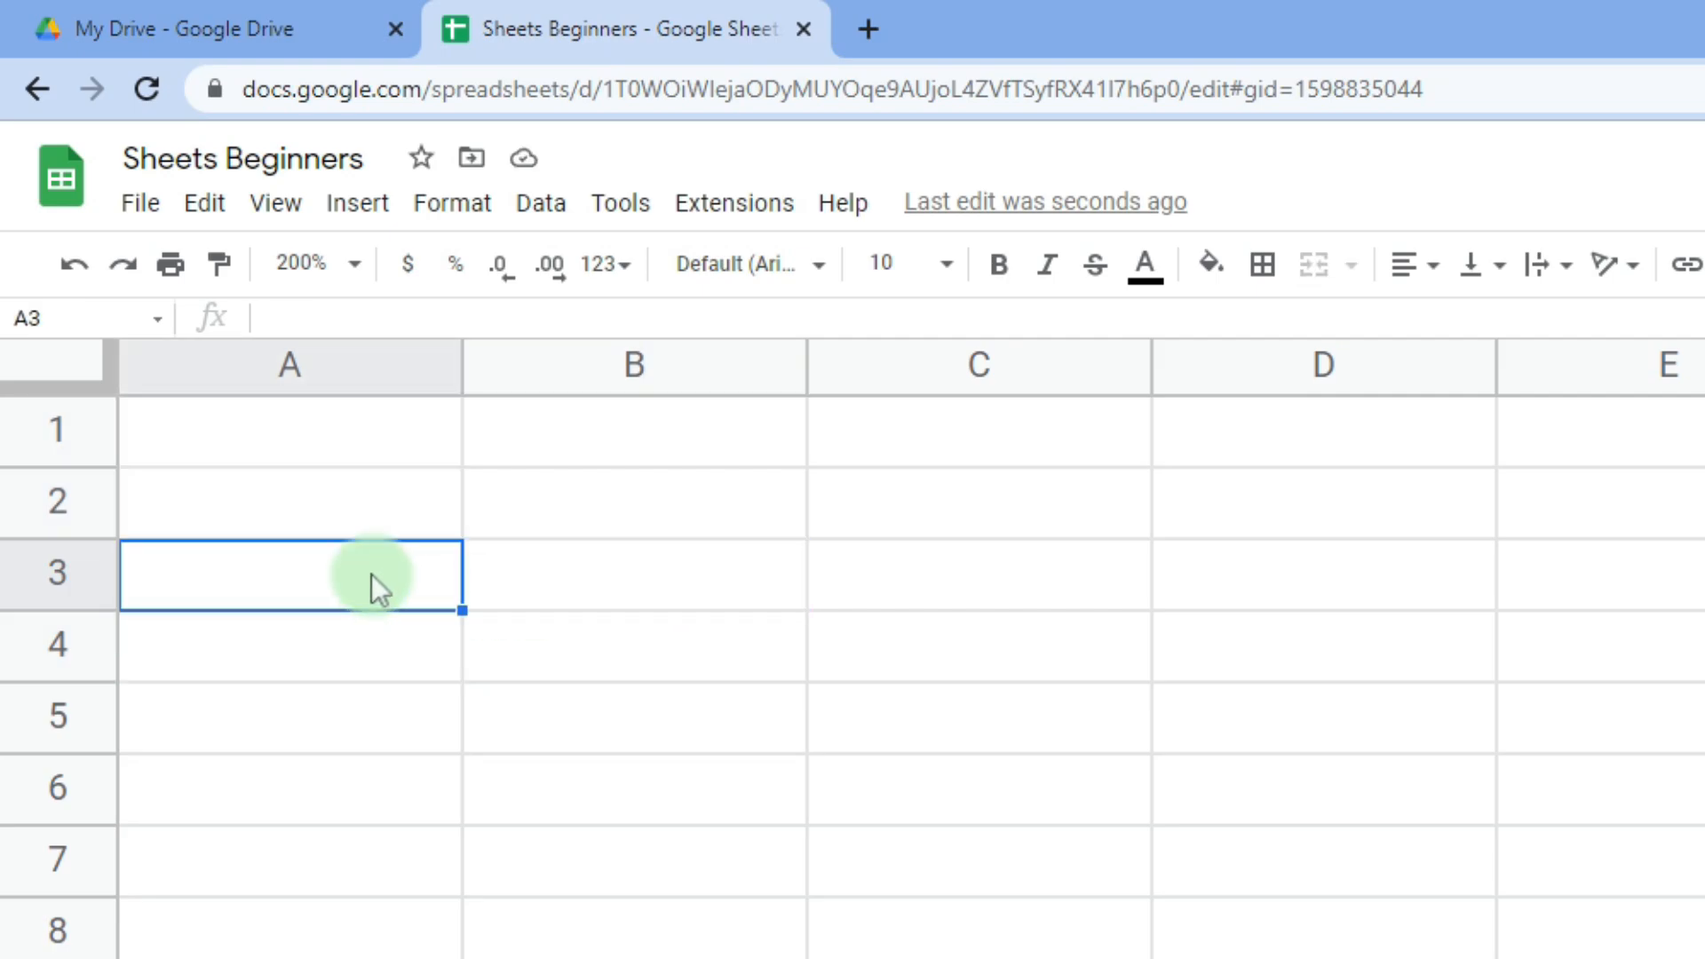
# - Open the edit history of cell A3 on the crypto Data sheet
pyautogui.rightClick(373, 584)
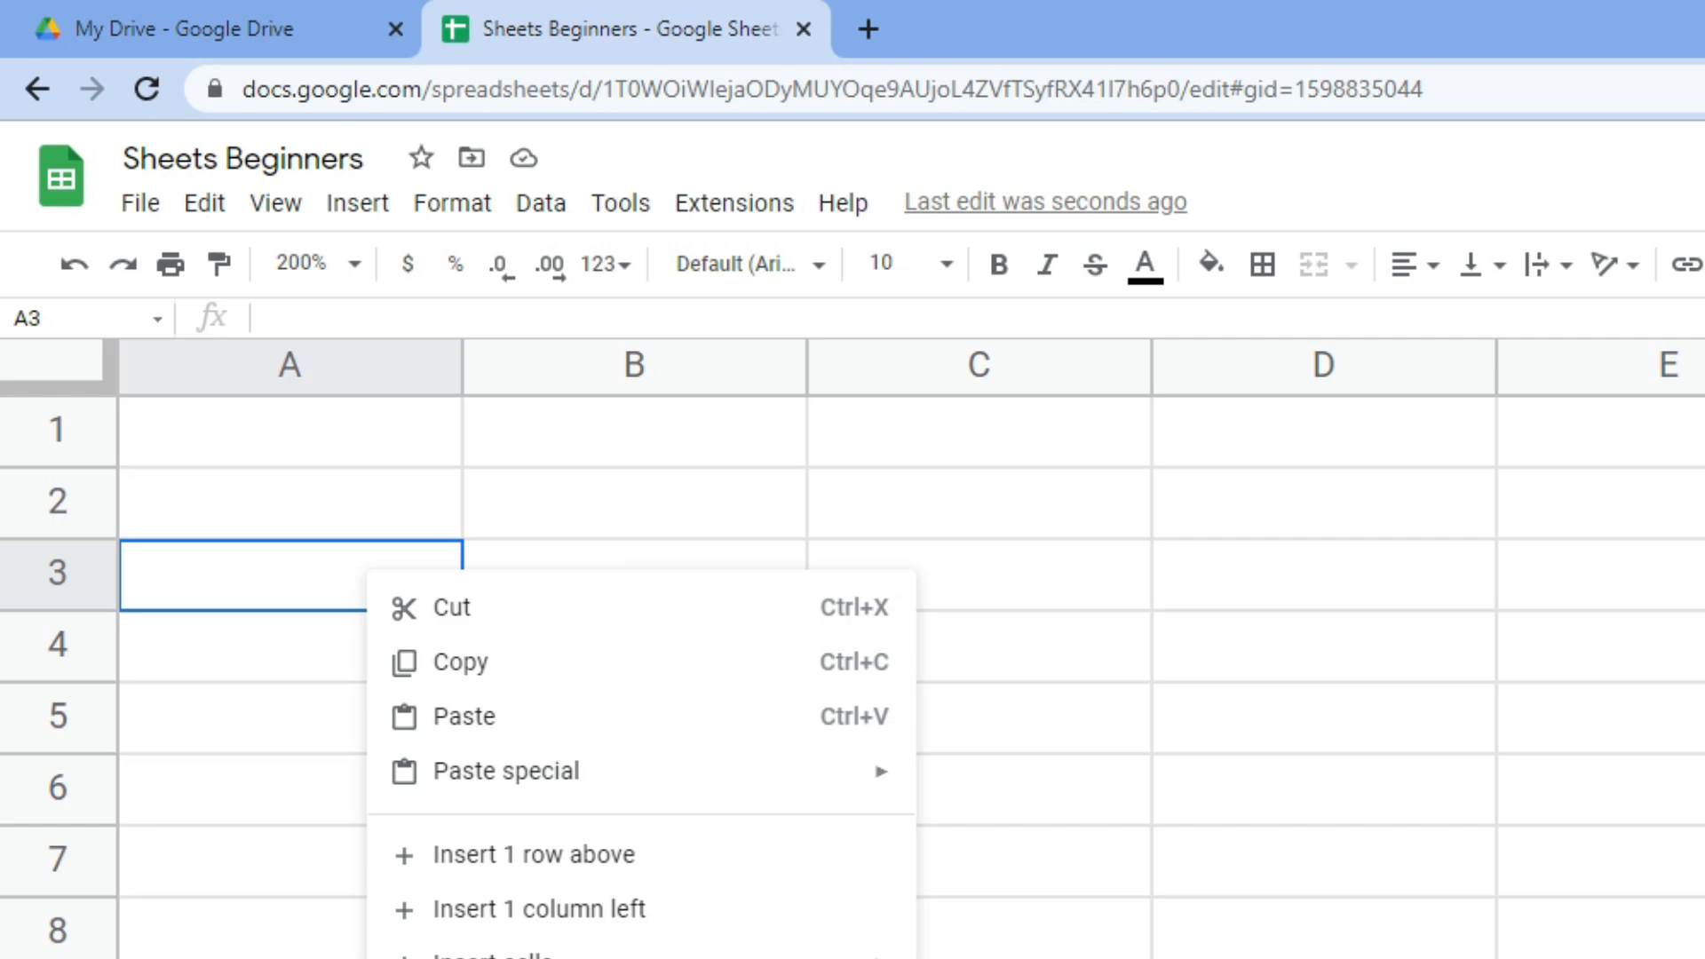
pyautogui.click(566, 809)
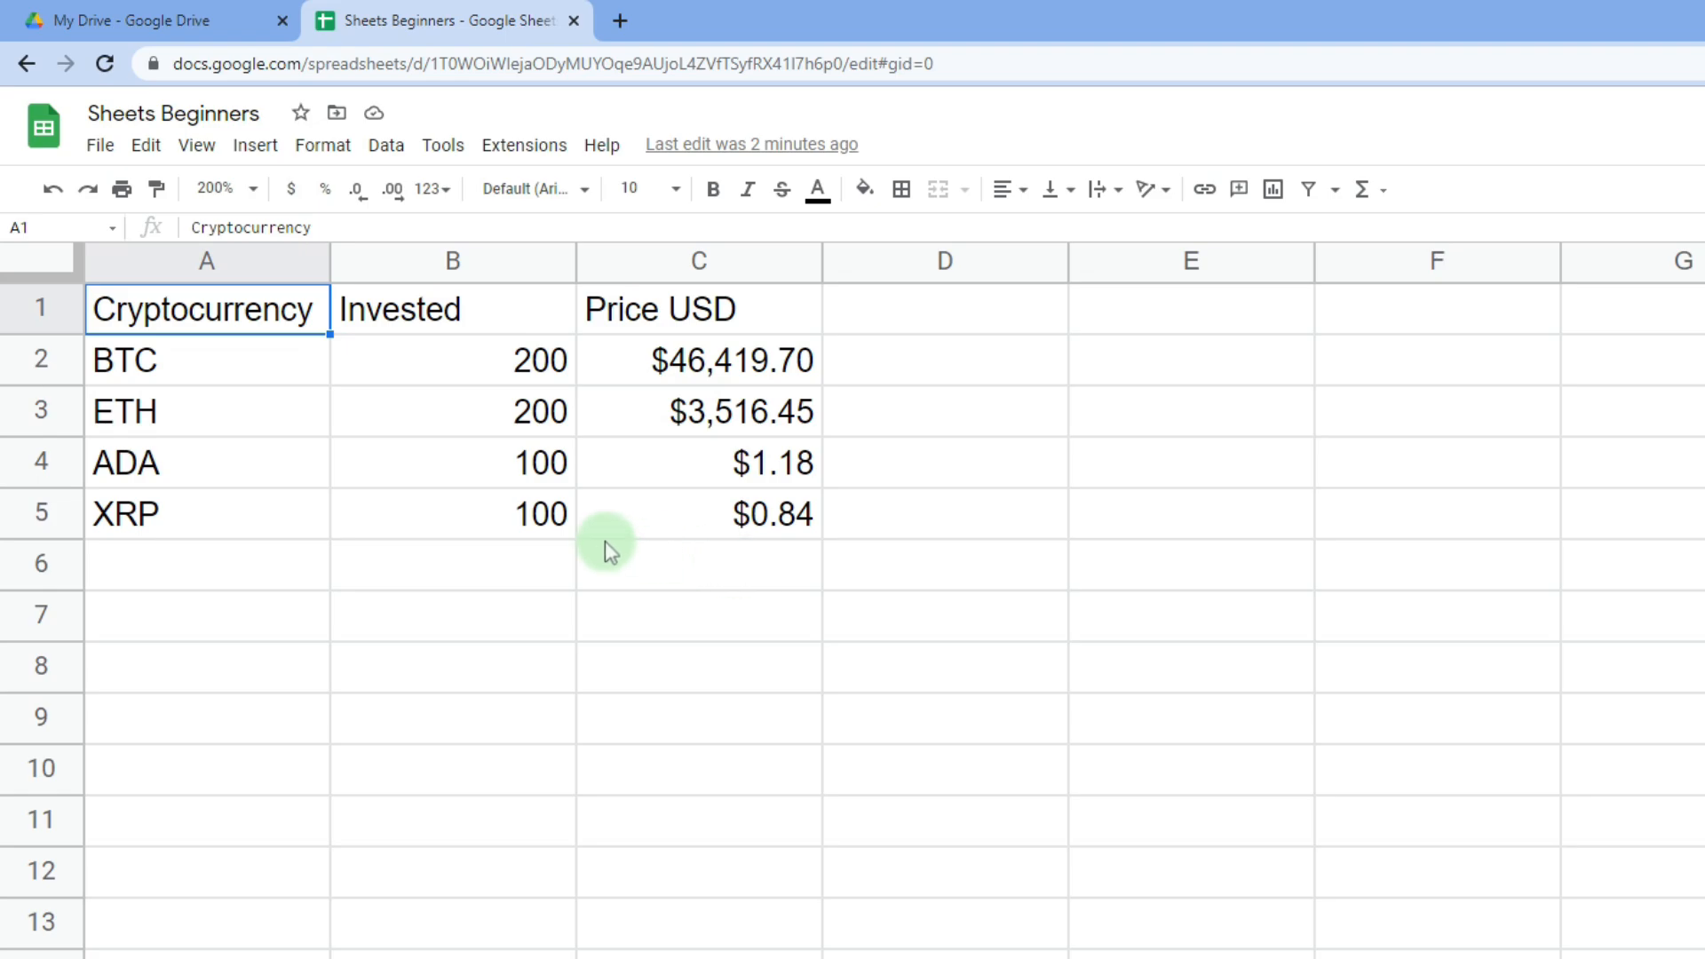
# - Make the A1:C1 header row bold and centre-aligned
pyautogui.moveTo(296, 308); pyautogui.dragTo(661, 318)
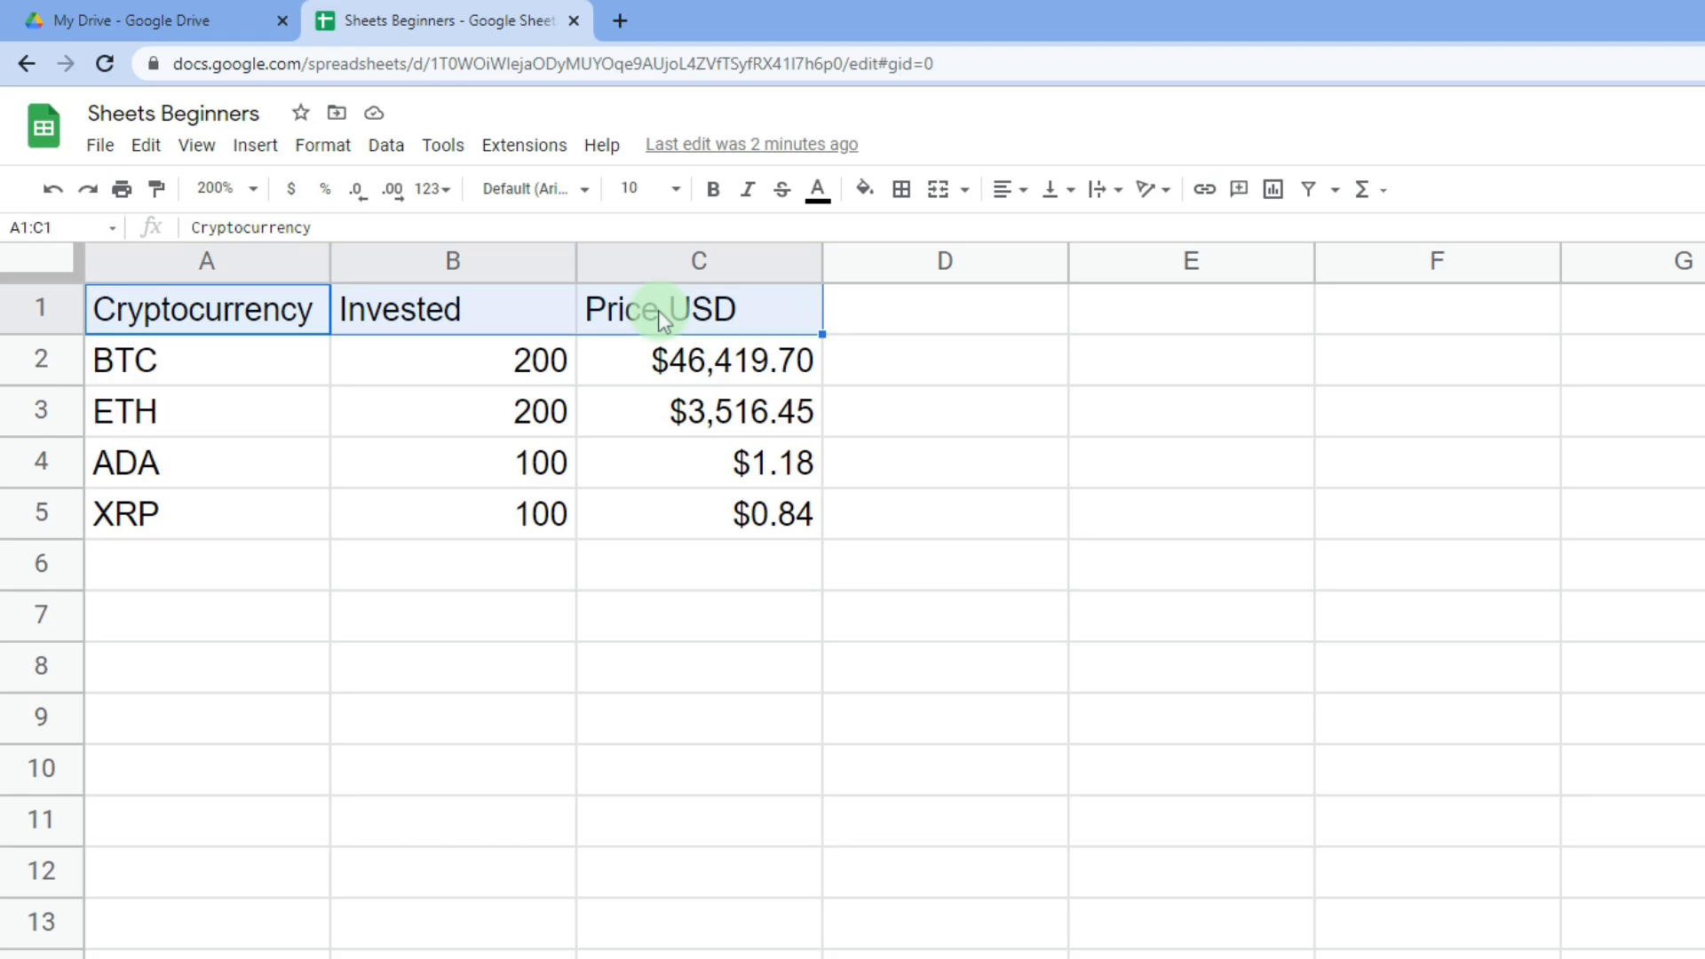
pyautogui.click(713, 190)
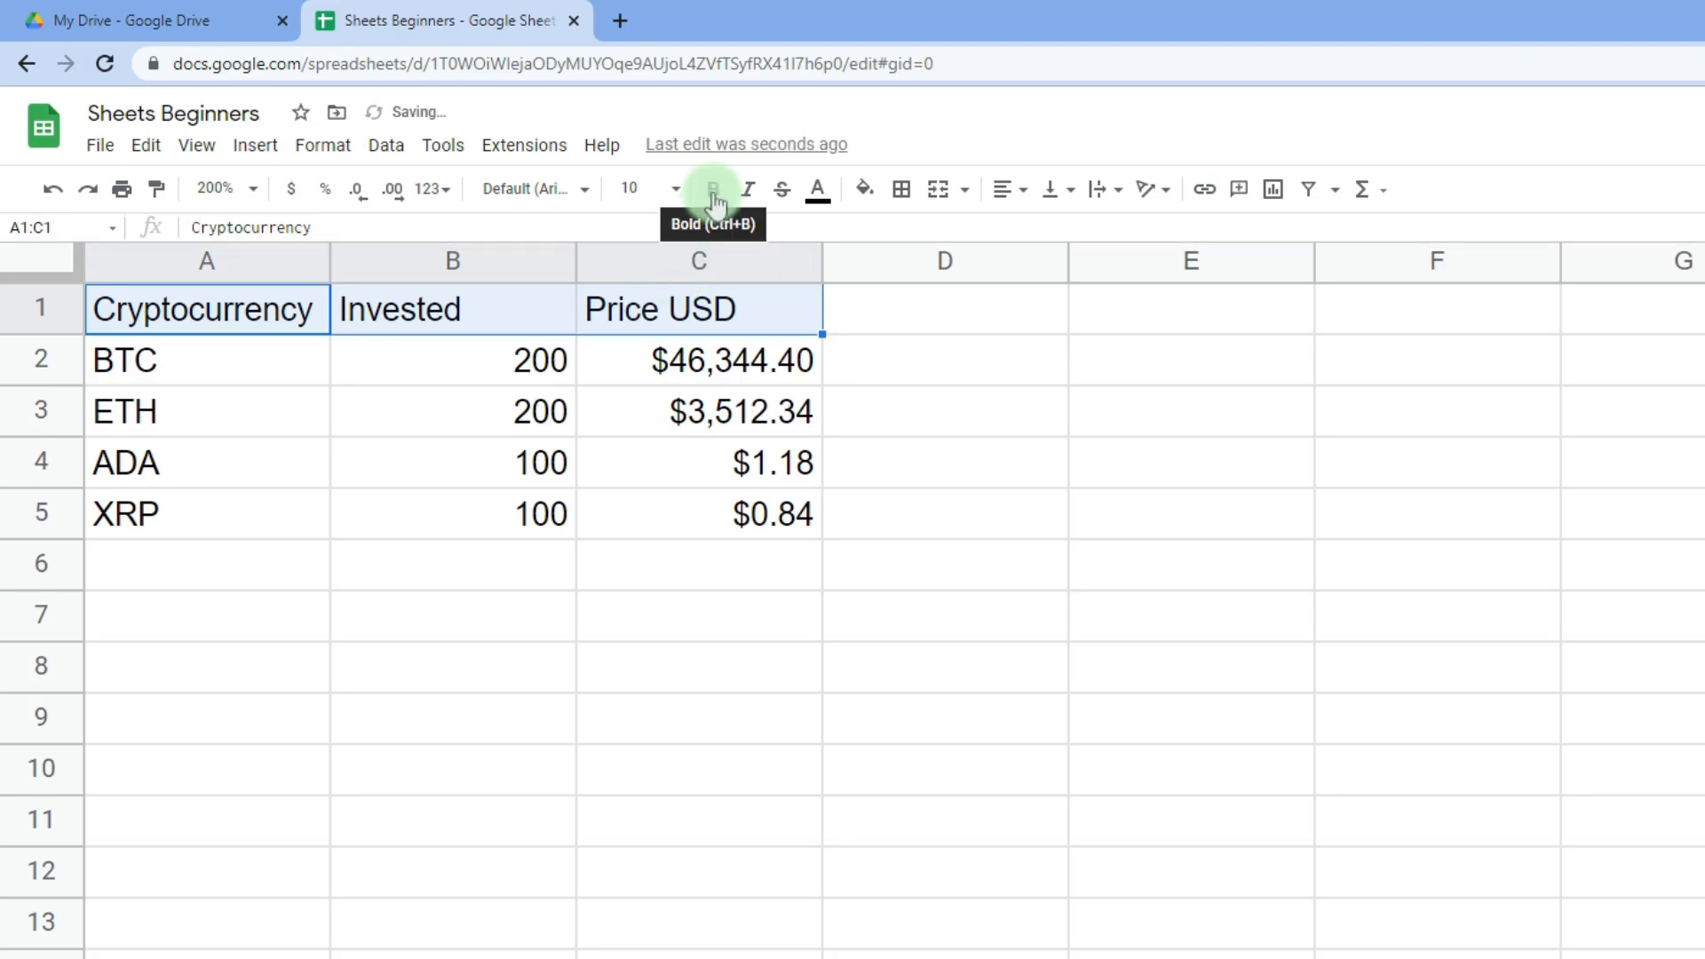
pyautogui.click(1006, 192)
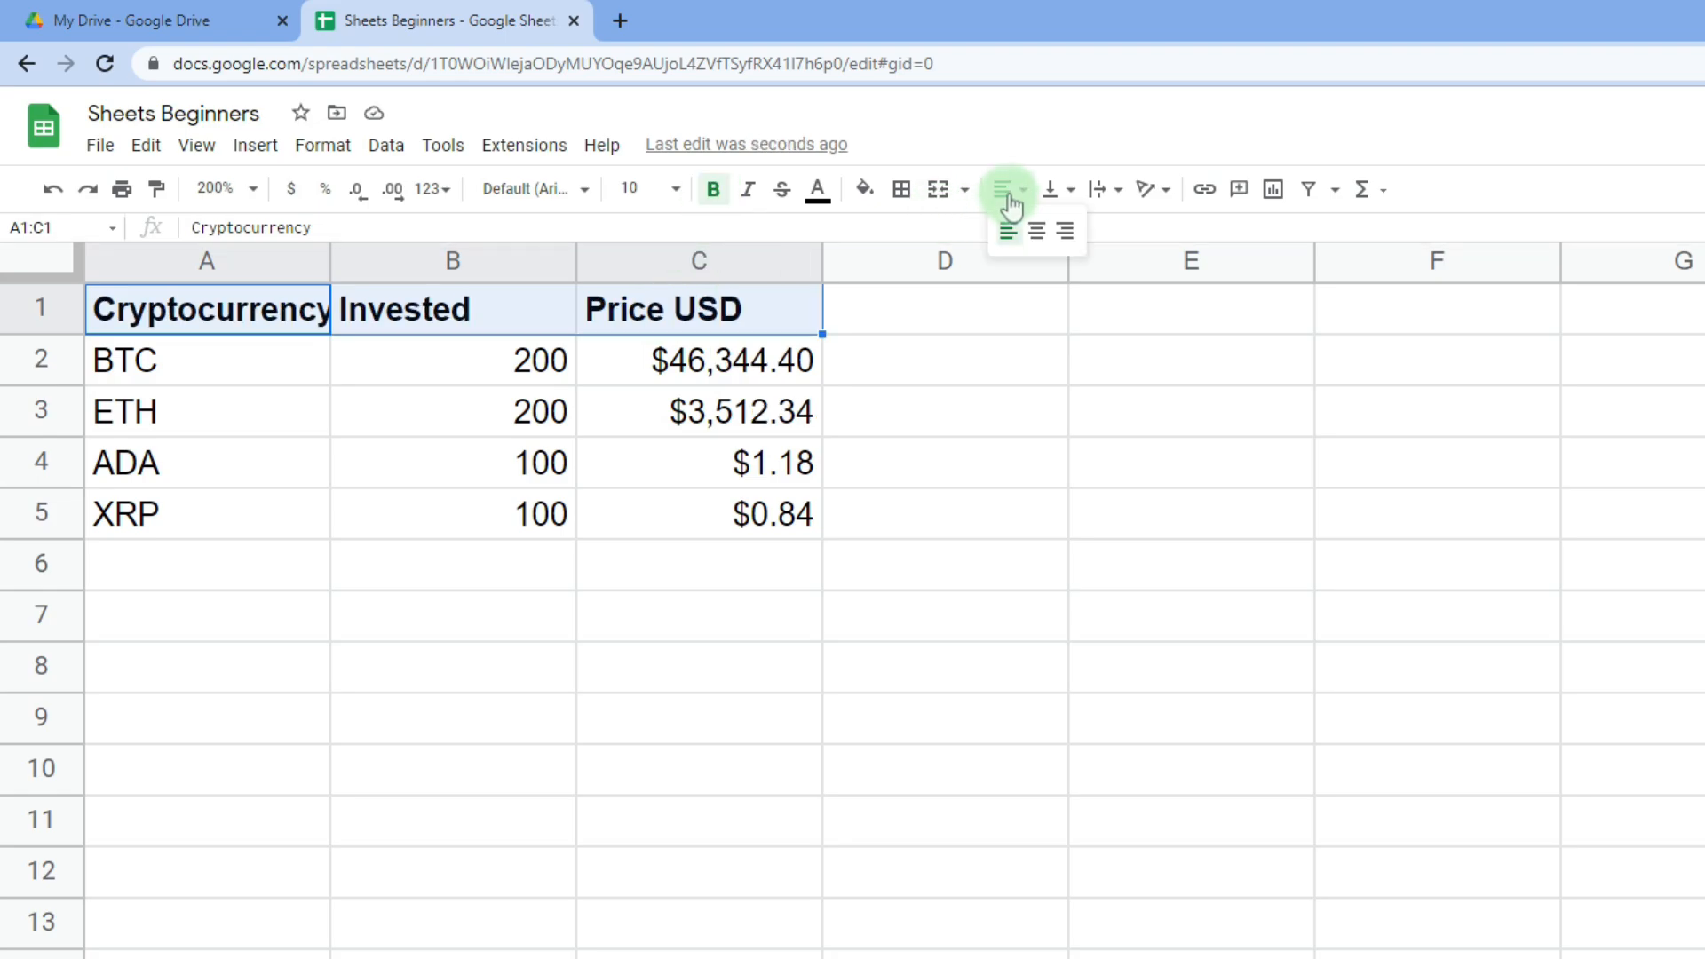
pyautogui.click(1039, 234)
# - Widen column A so 'Cryptocurrency' fits
pyautogui.click(311, 313)
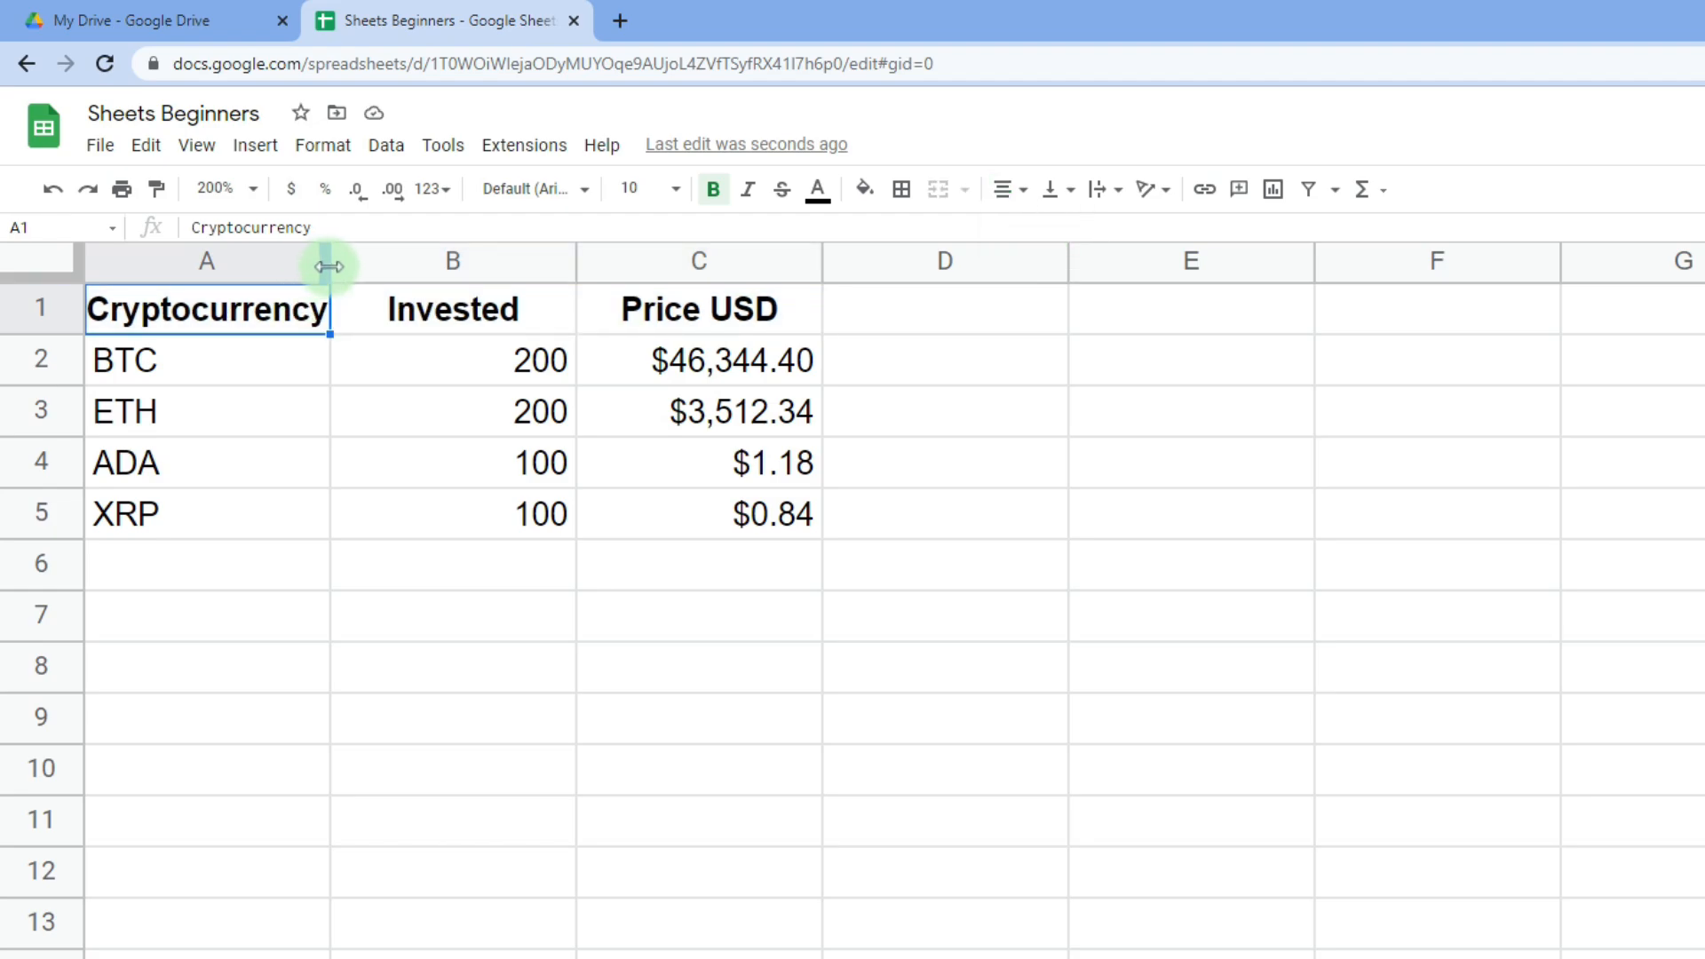
pyautogui.moveTo(328, 267); pyautogui.dragTo(347, 270)
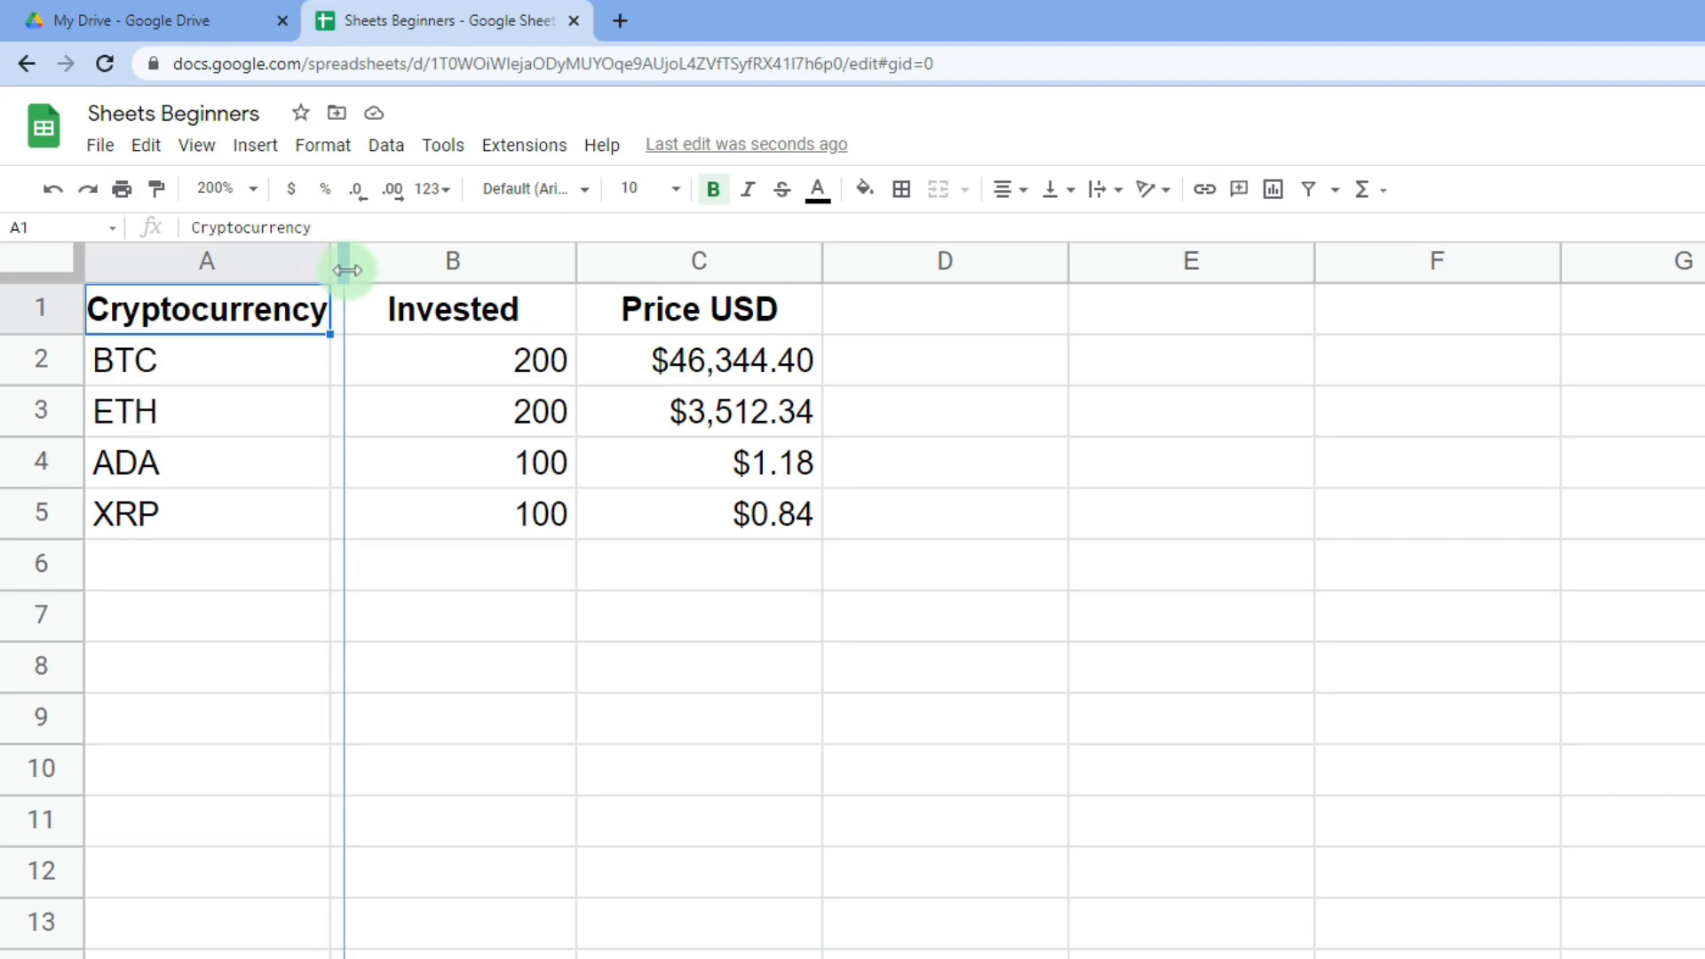
pyautogui.moveTo(347, 270); pyautogui.dragTo(349, 269)
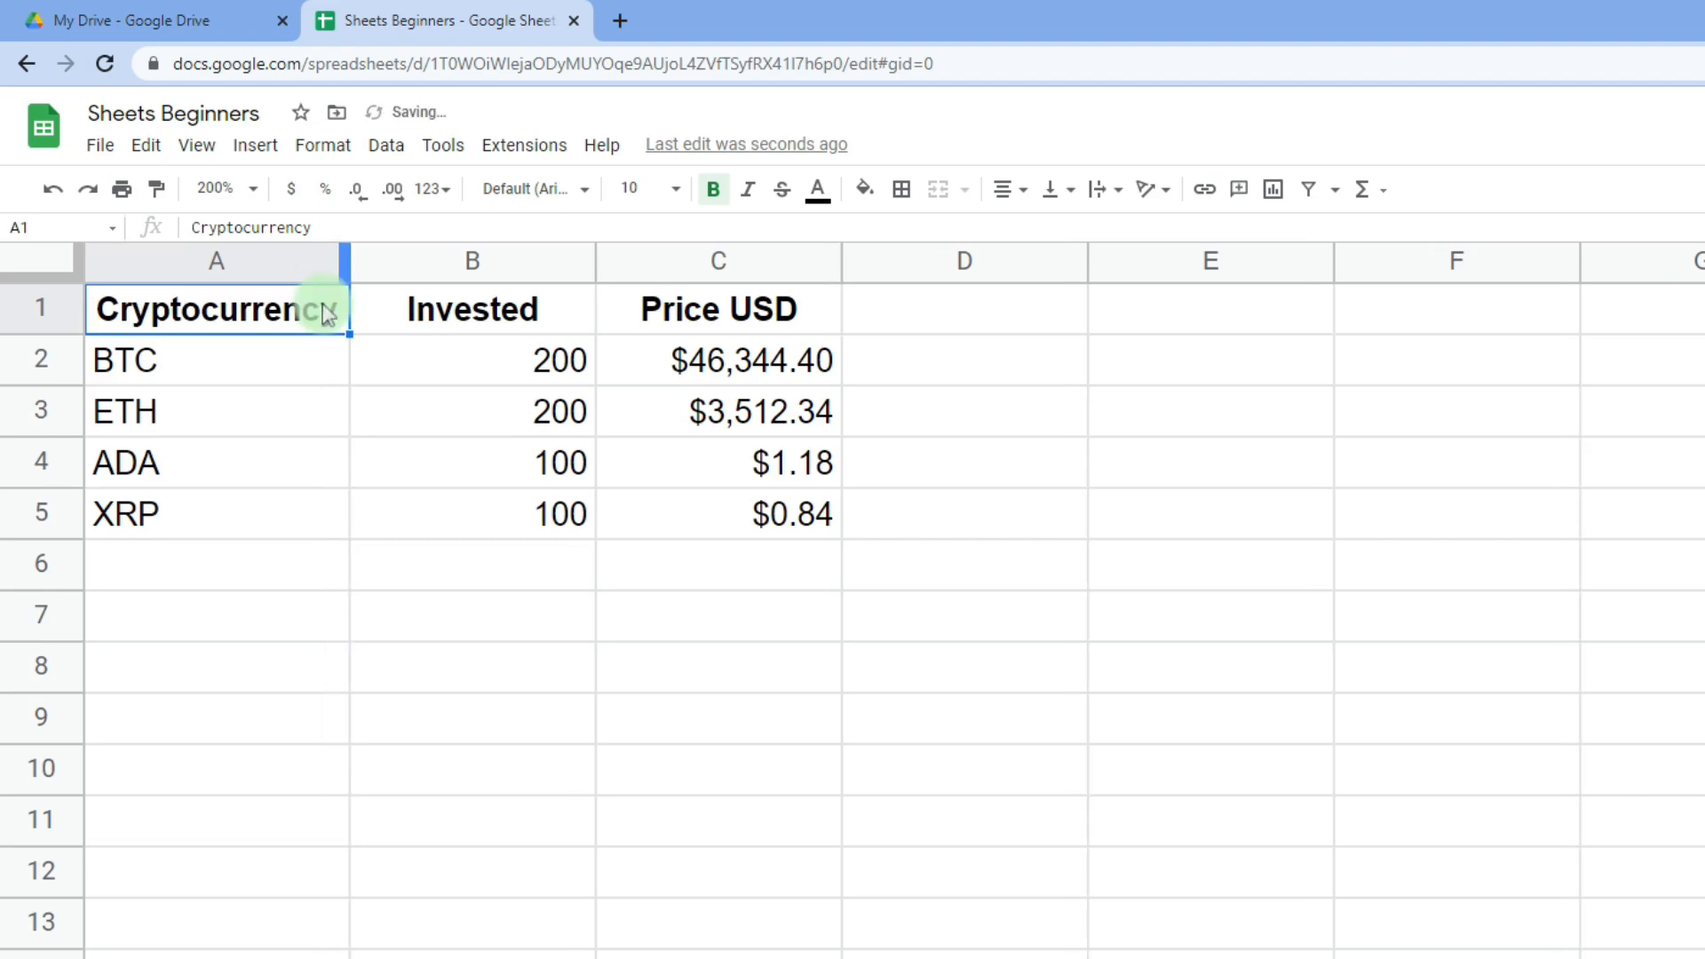
pyautogui.moveTo(271, 312); pyautogui.dragTo(724, 508)
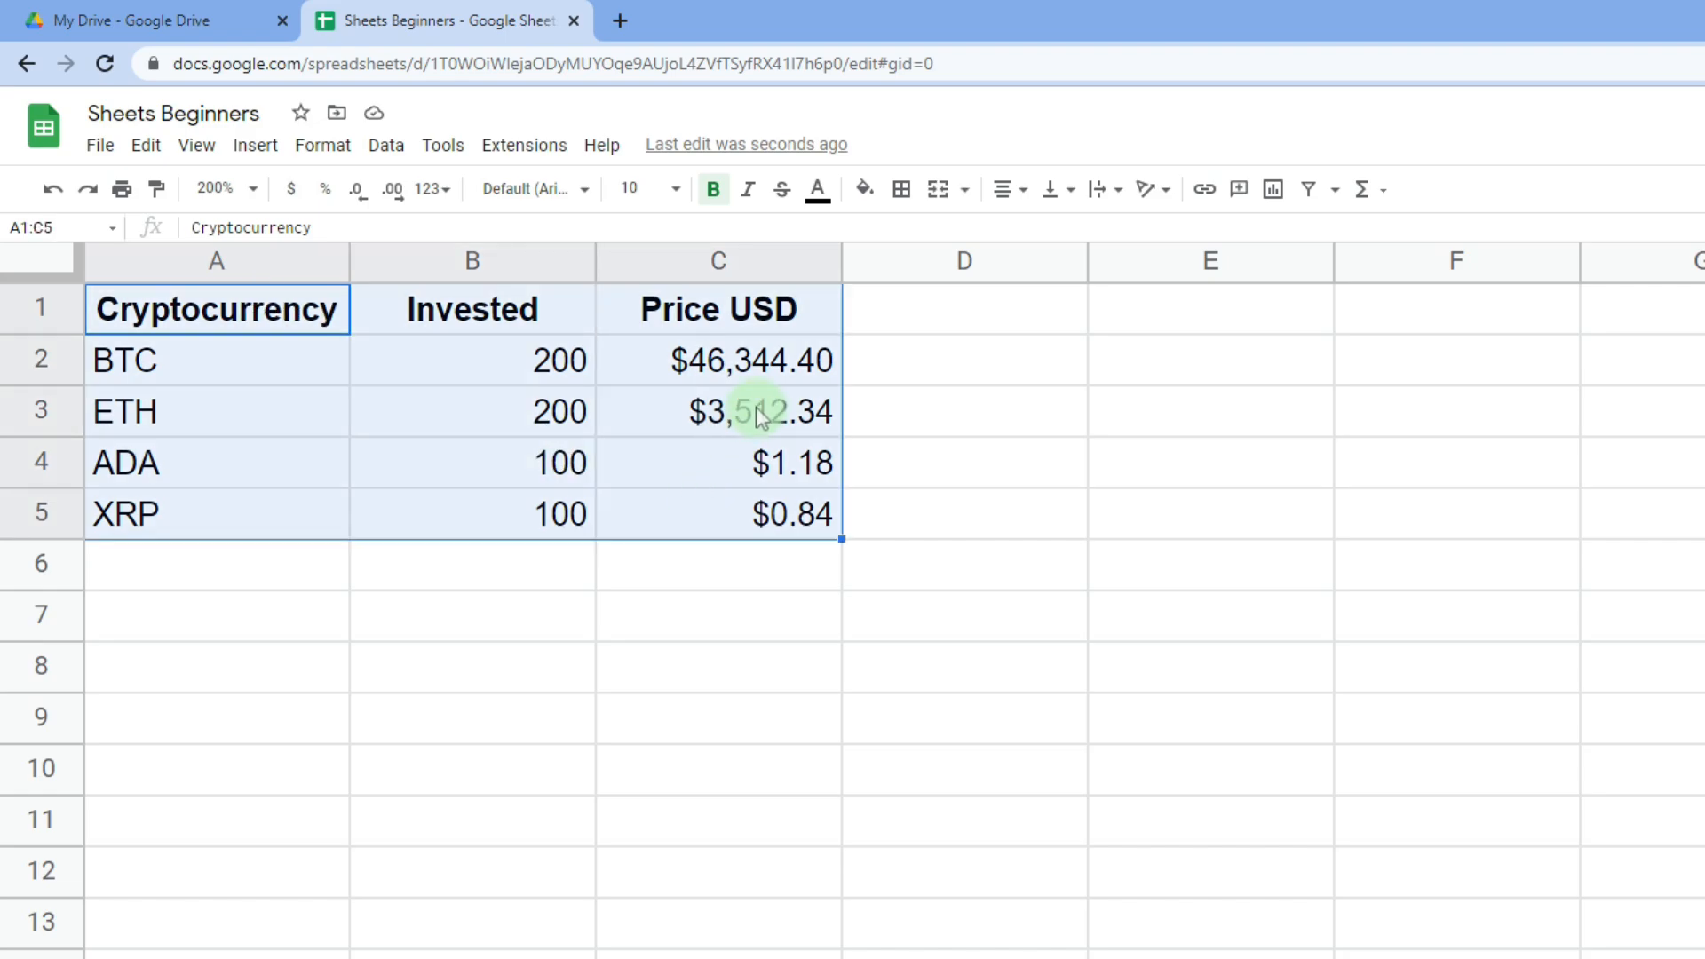
# - Apply all borders to every cell of the A1:C5 table
pyautogui.click(903, 190)
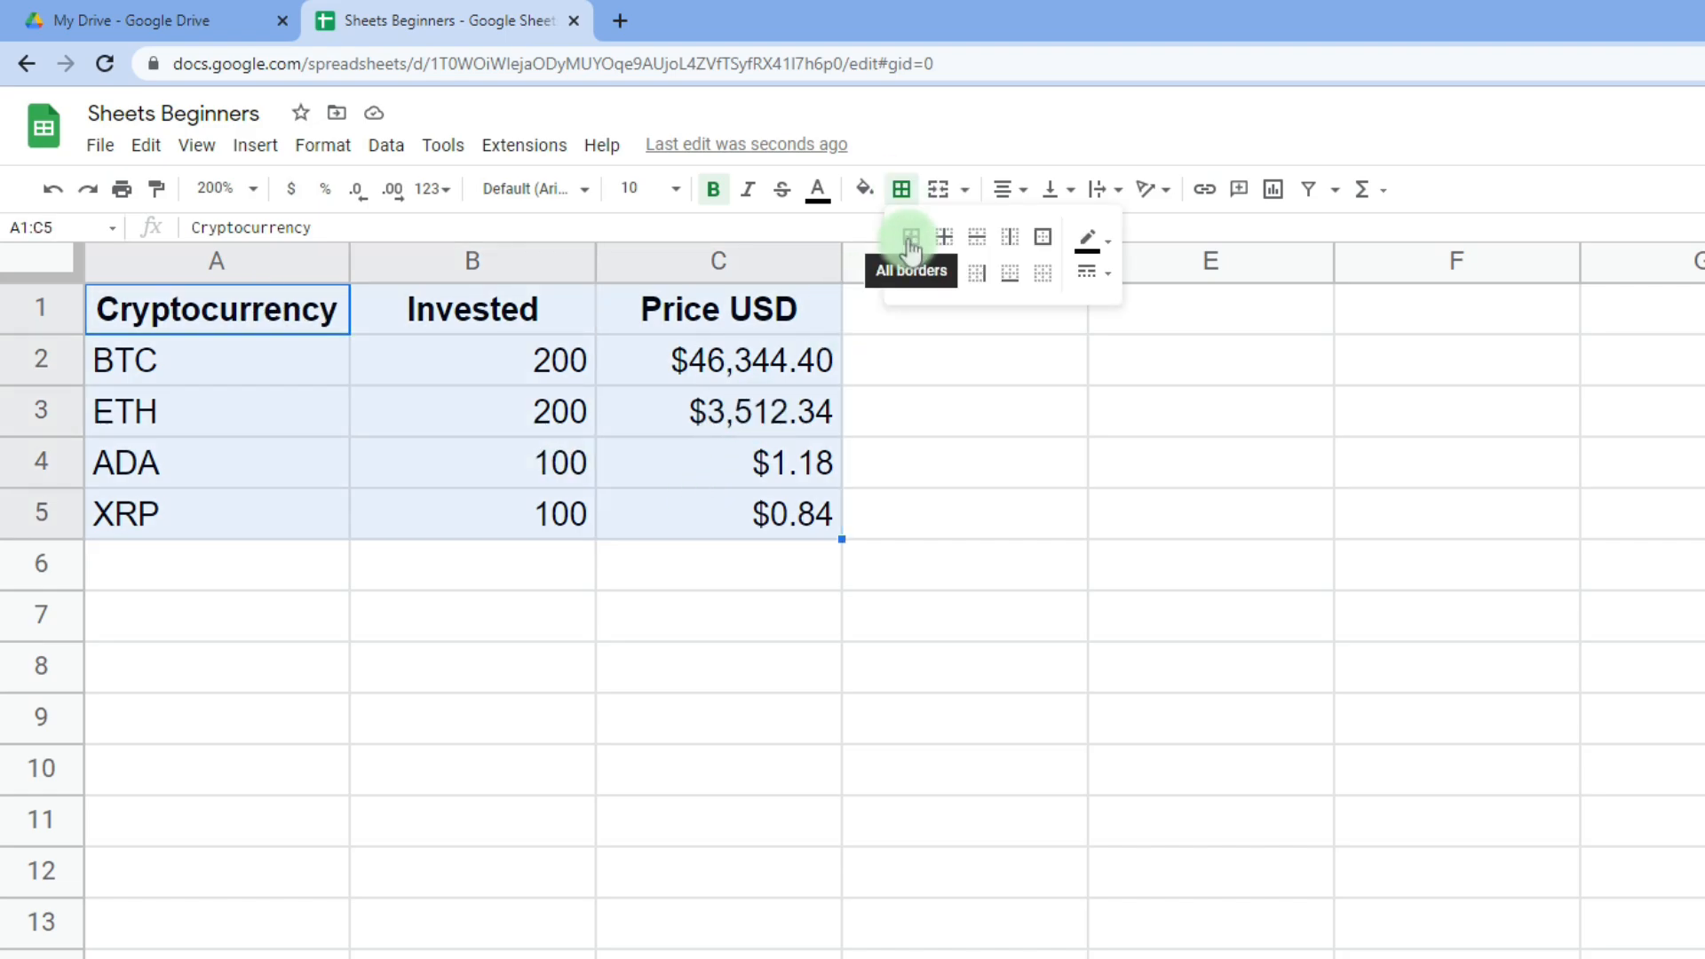
pyautogui.click(1099, 240)
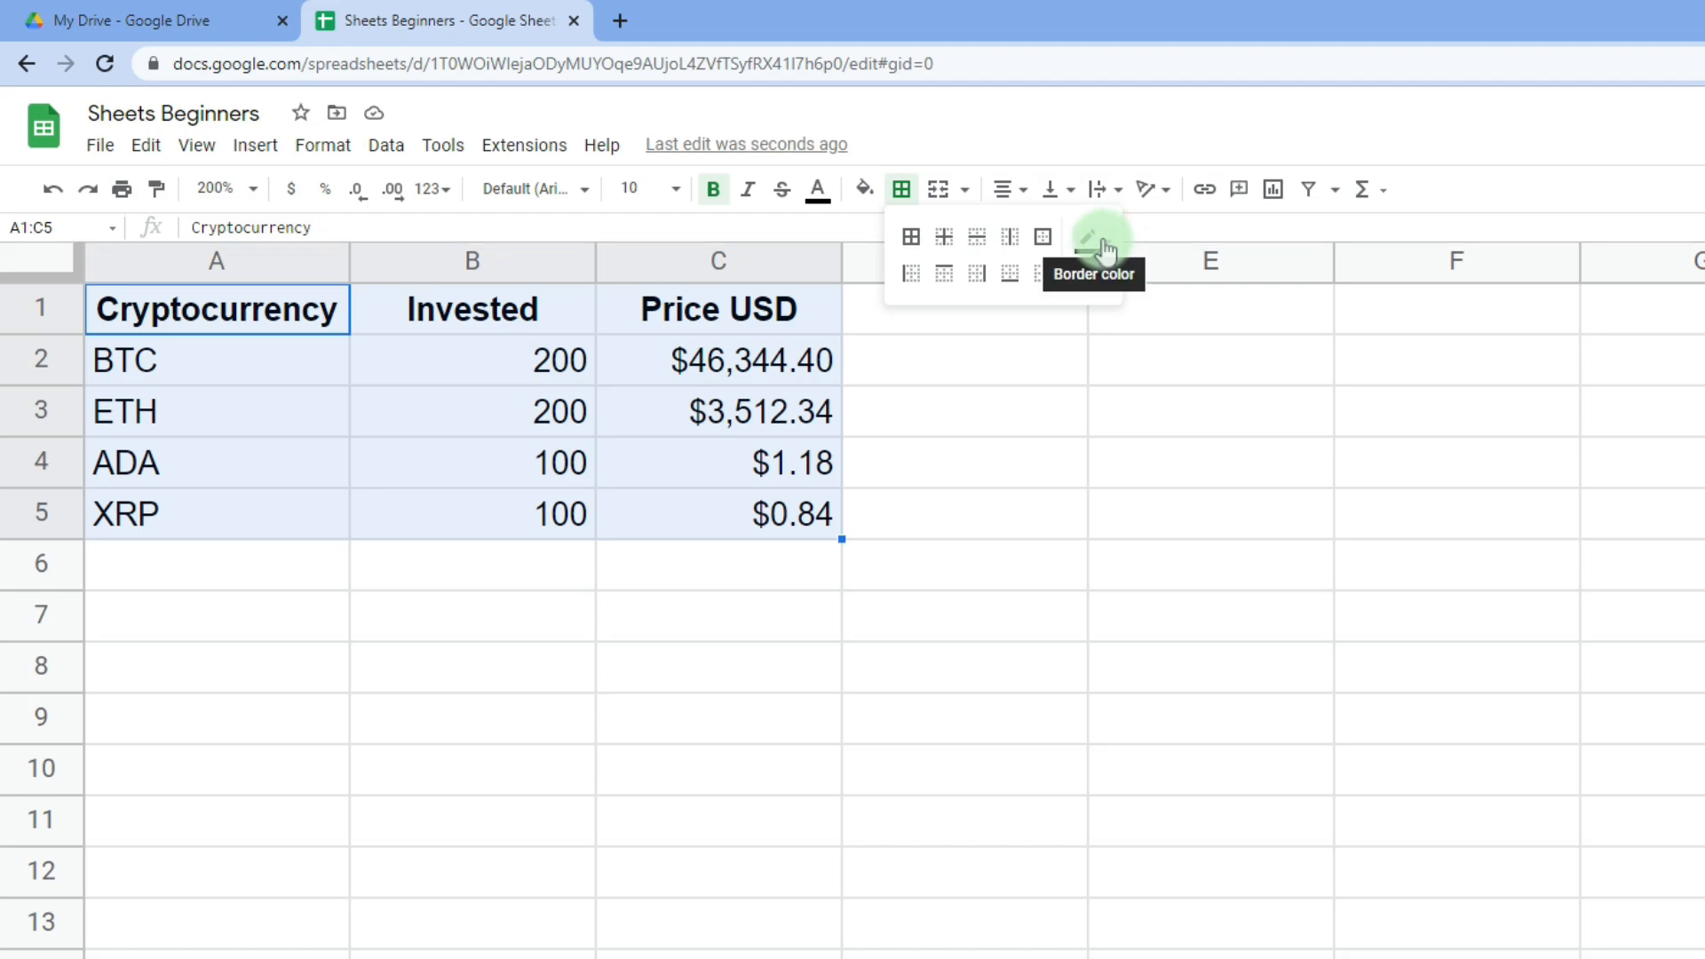
pyautogui.click(917, 248)
# - Fill the A1:C1 header row light green
pyautogui.moveTo(218, 309); pyautogui.dragTo(758, 307)
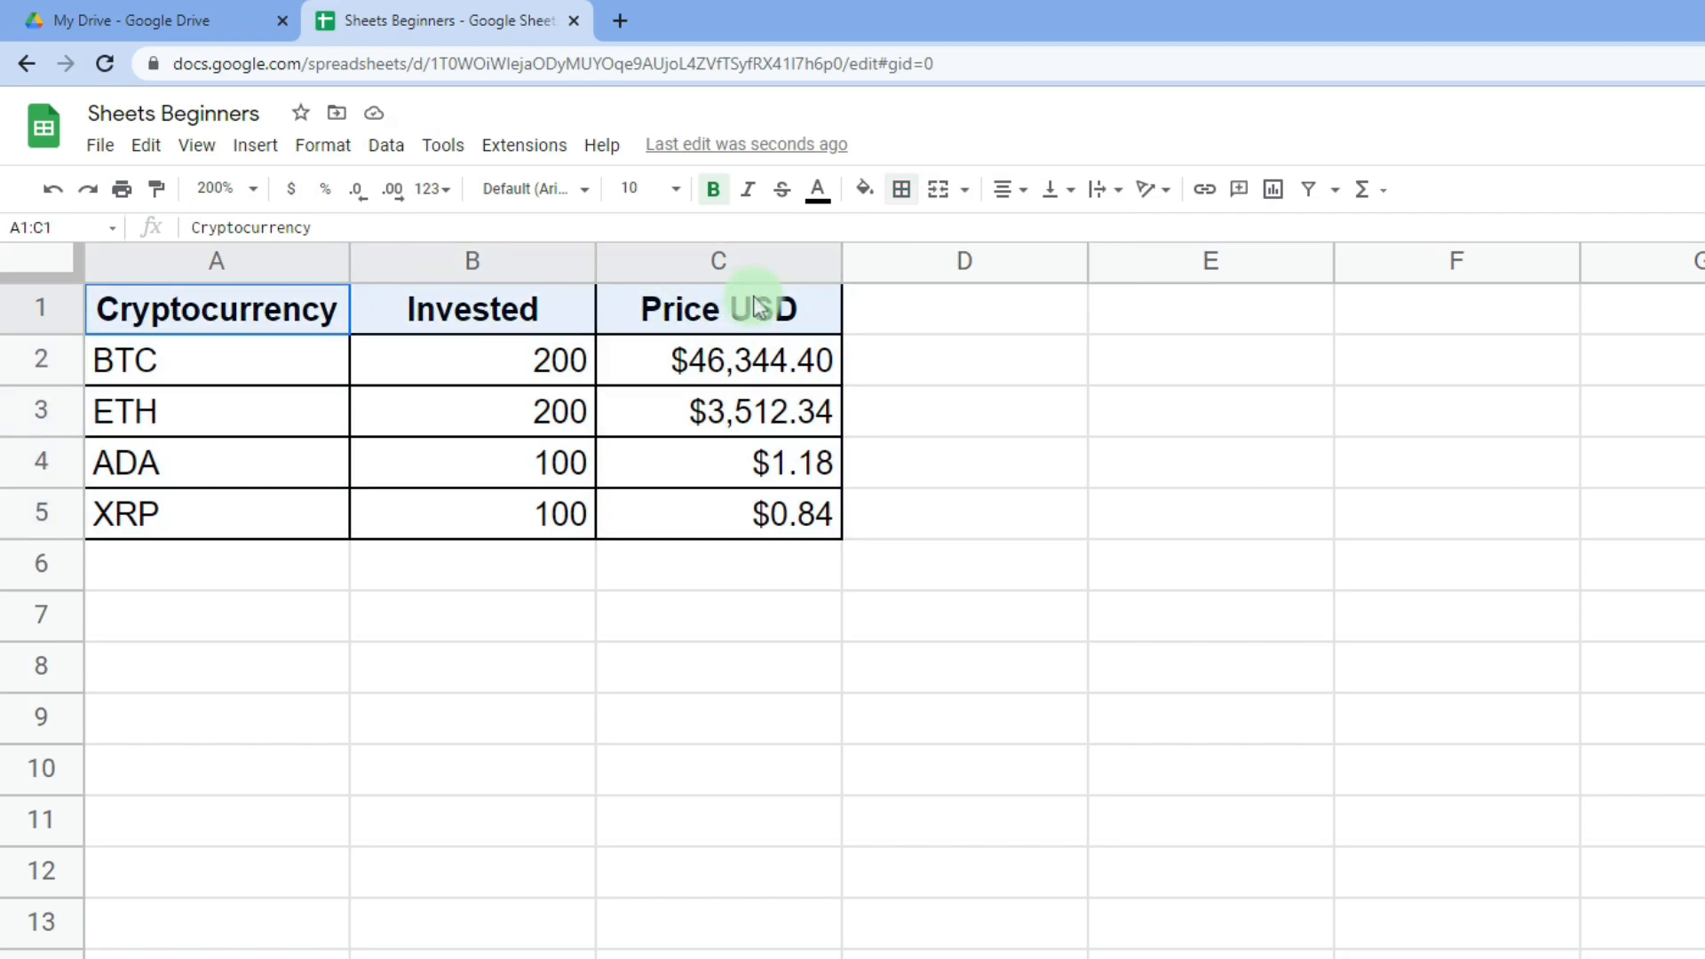
pyautogui.click(865, 204)
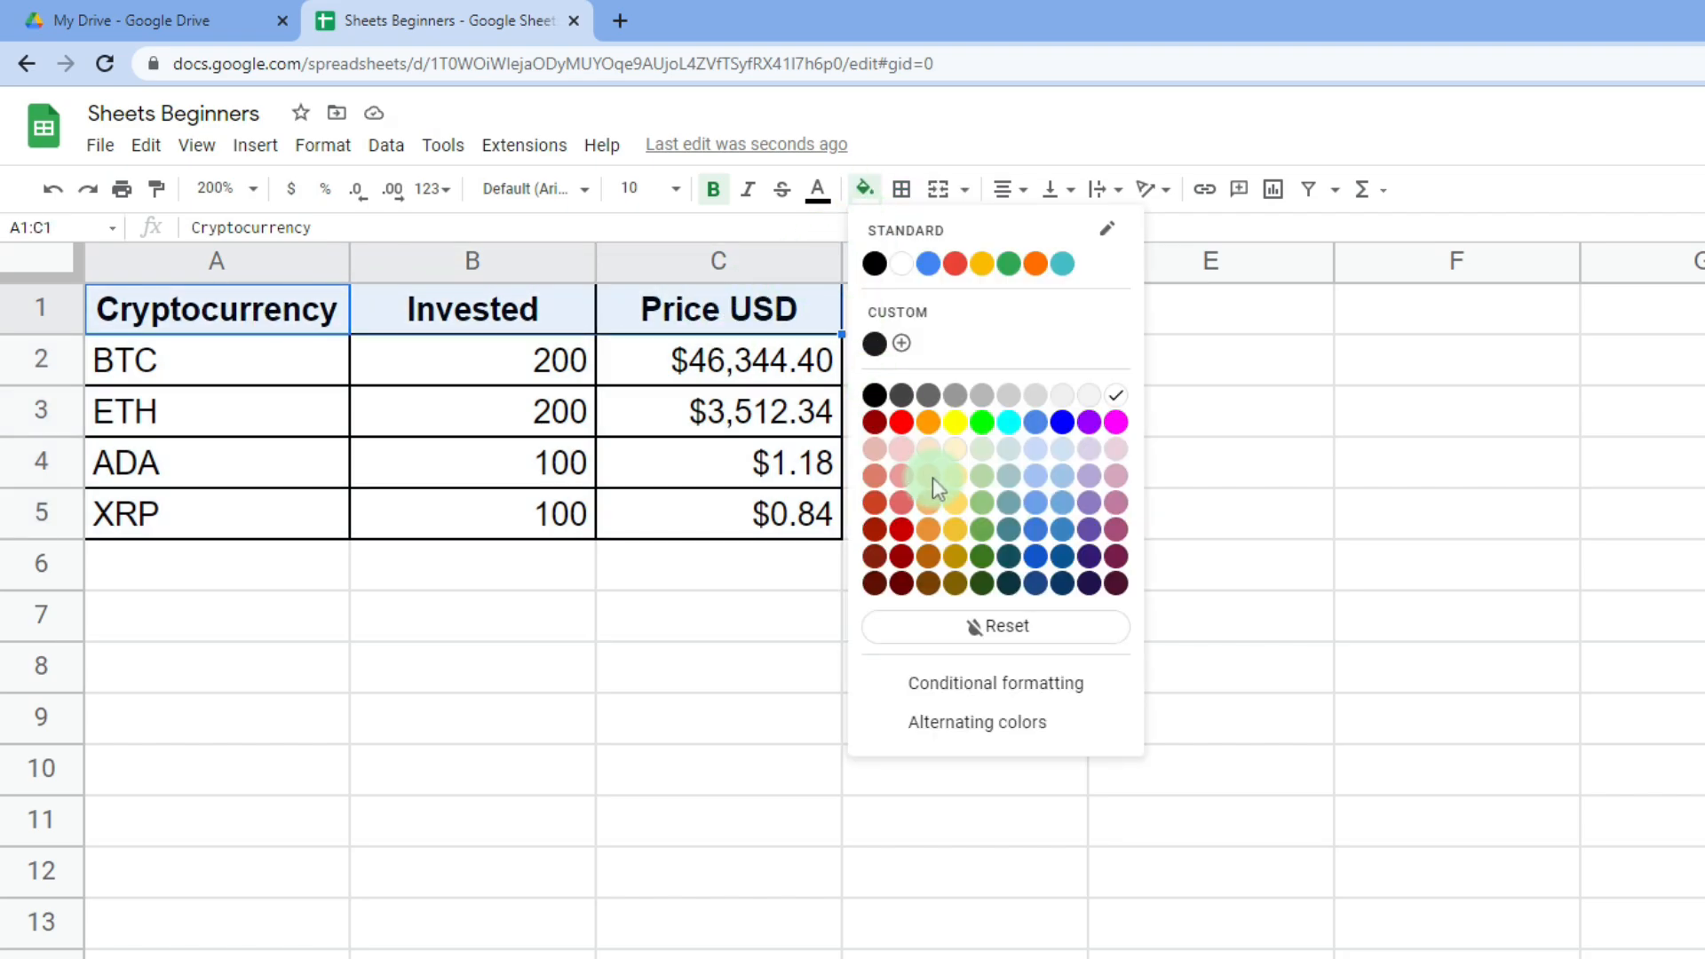
pyautogui.click(981, 503)
pyautogui.click(457, 368)
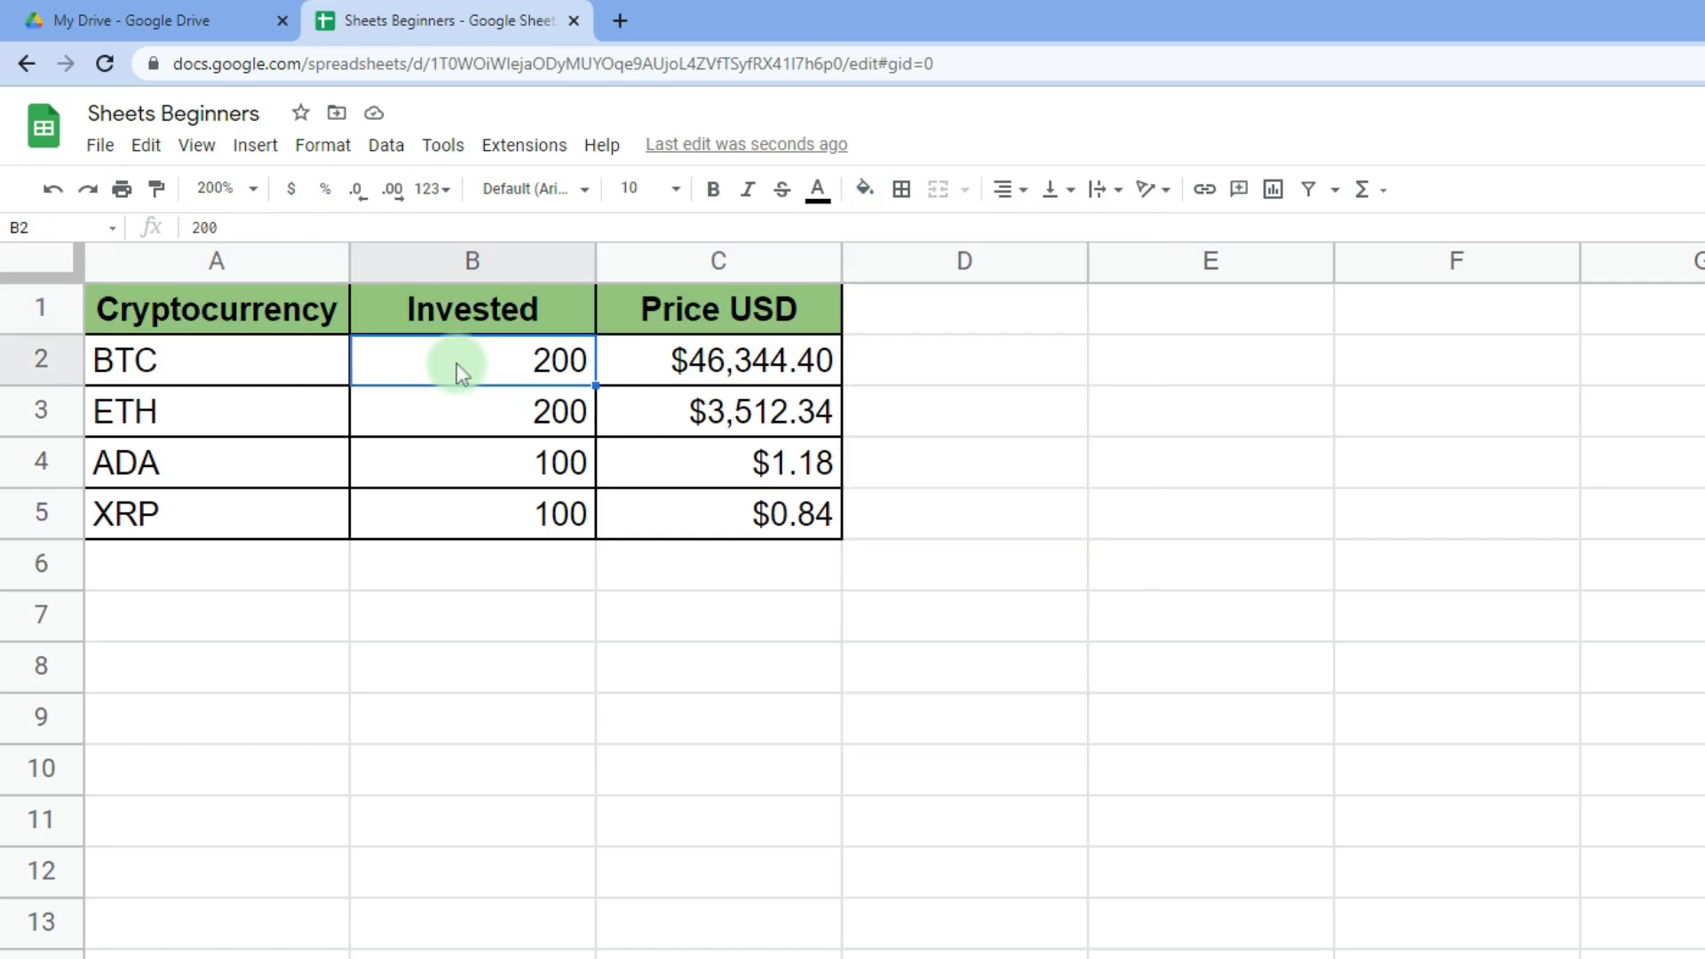
# - Format B2:B5 as Currency, showing $200.00, $200.00, $100.00 and $100.00
pyautogui.moveTo(451, 360); pyautogui.dragTo(455, 510)
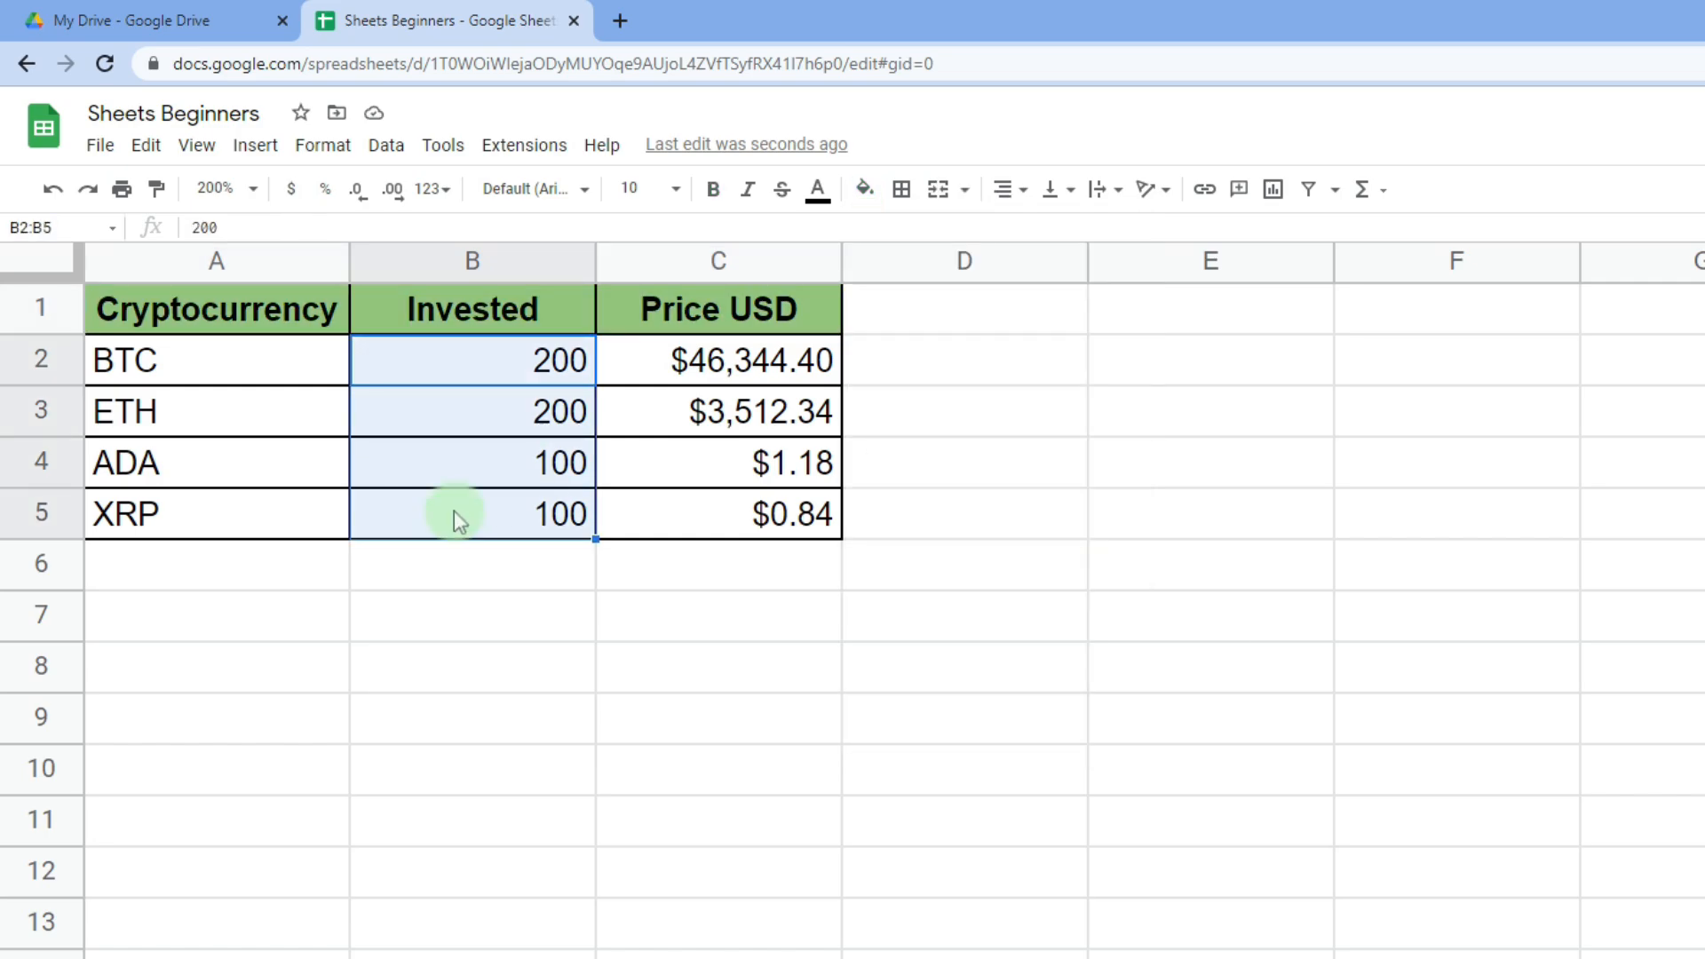
pyautogui.click(316, 158)
pyautogui.click(366, 249)
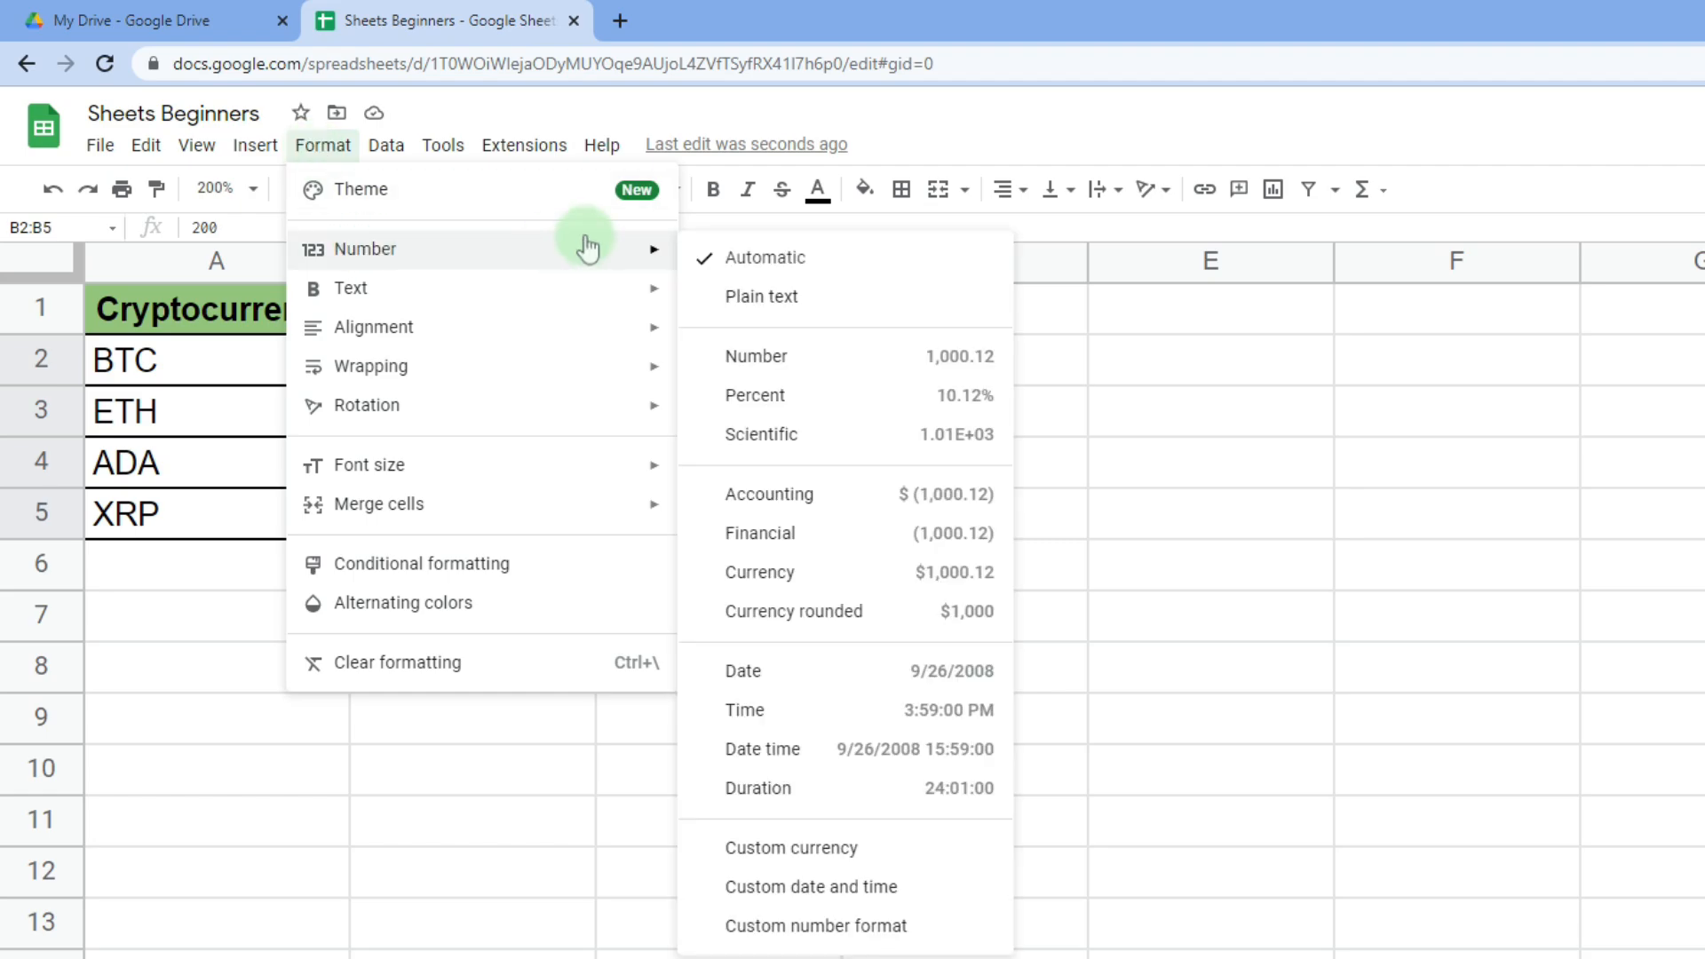
pyautogui.click(829, 577)
pyautogui.click(624, 664)
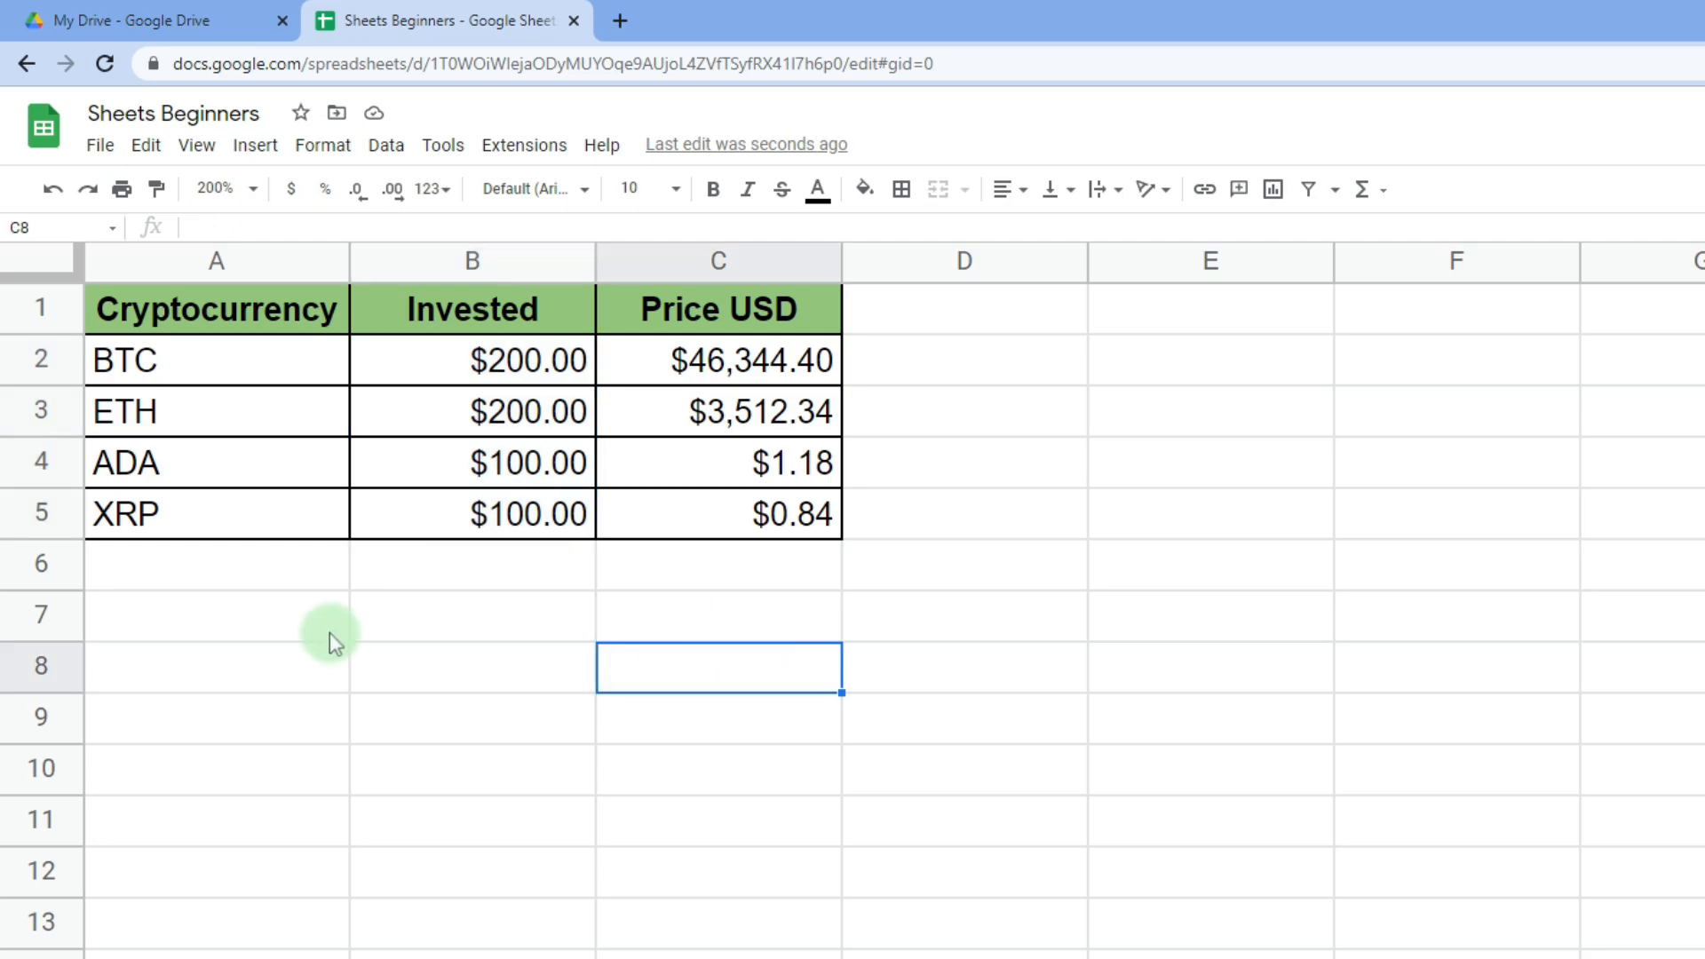
pyautogui.click(254, 312)
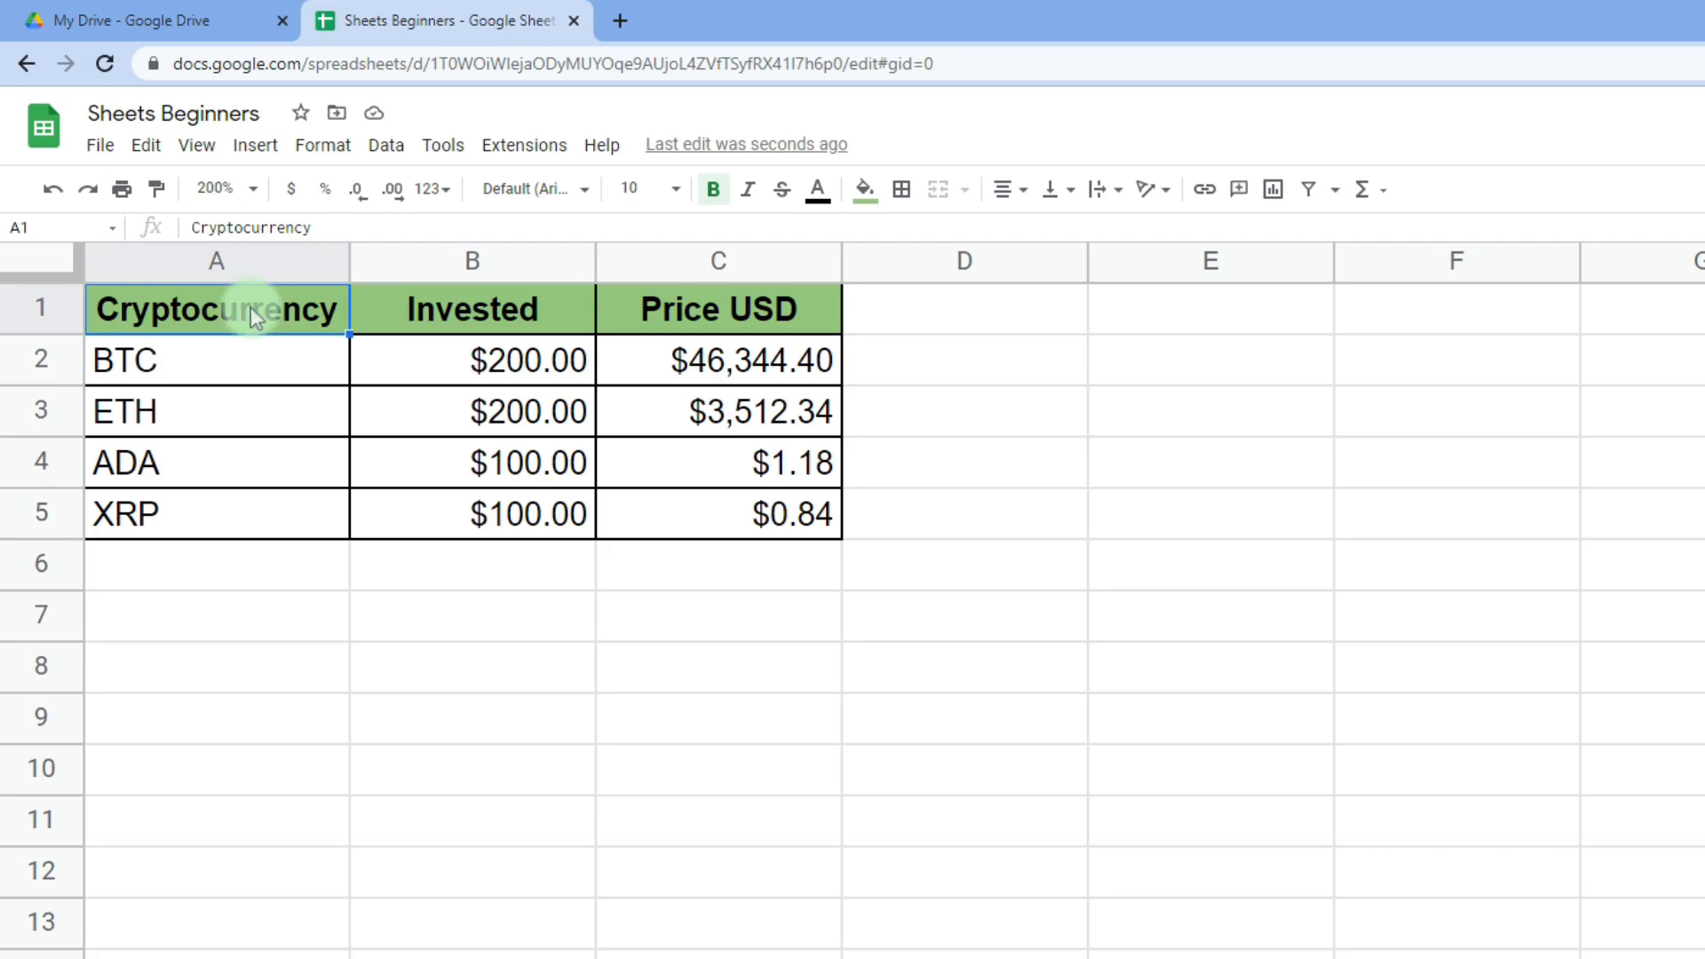
pyautogui.moveTo(247, 313); pyautogui.dragTo(699, 513)
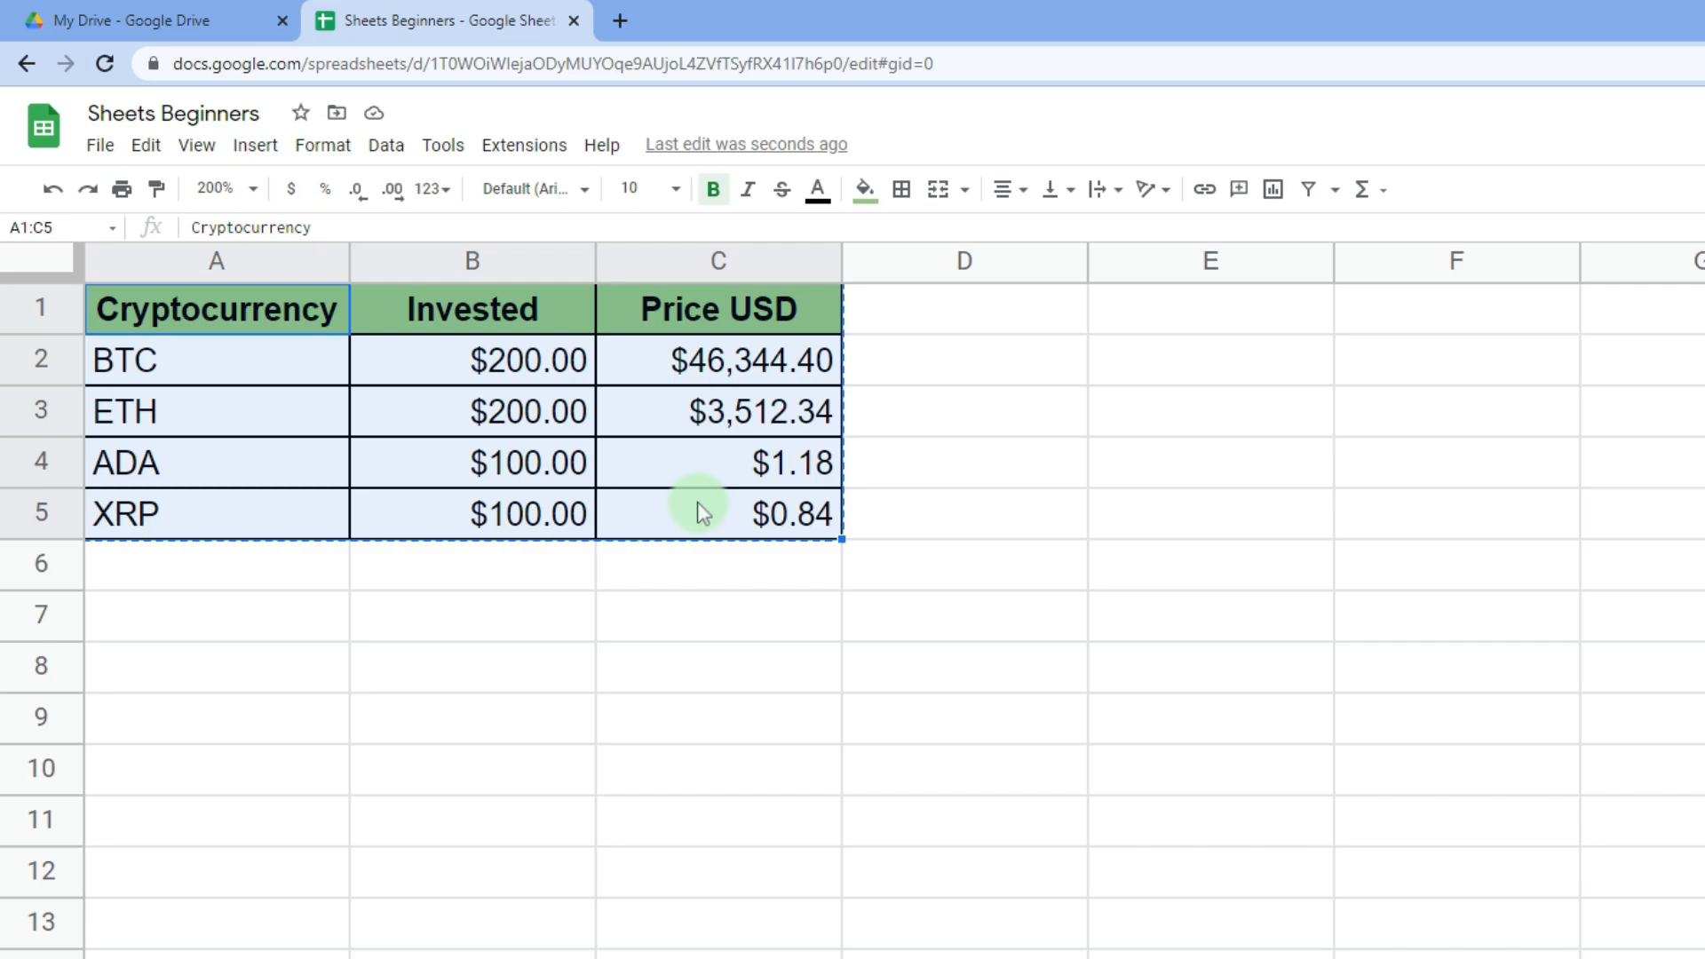
pyautogui.click(199, 726)
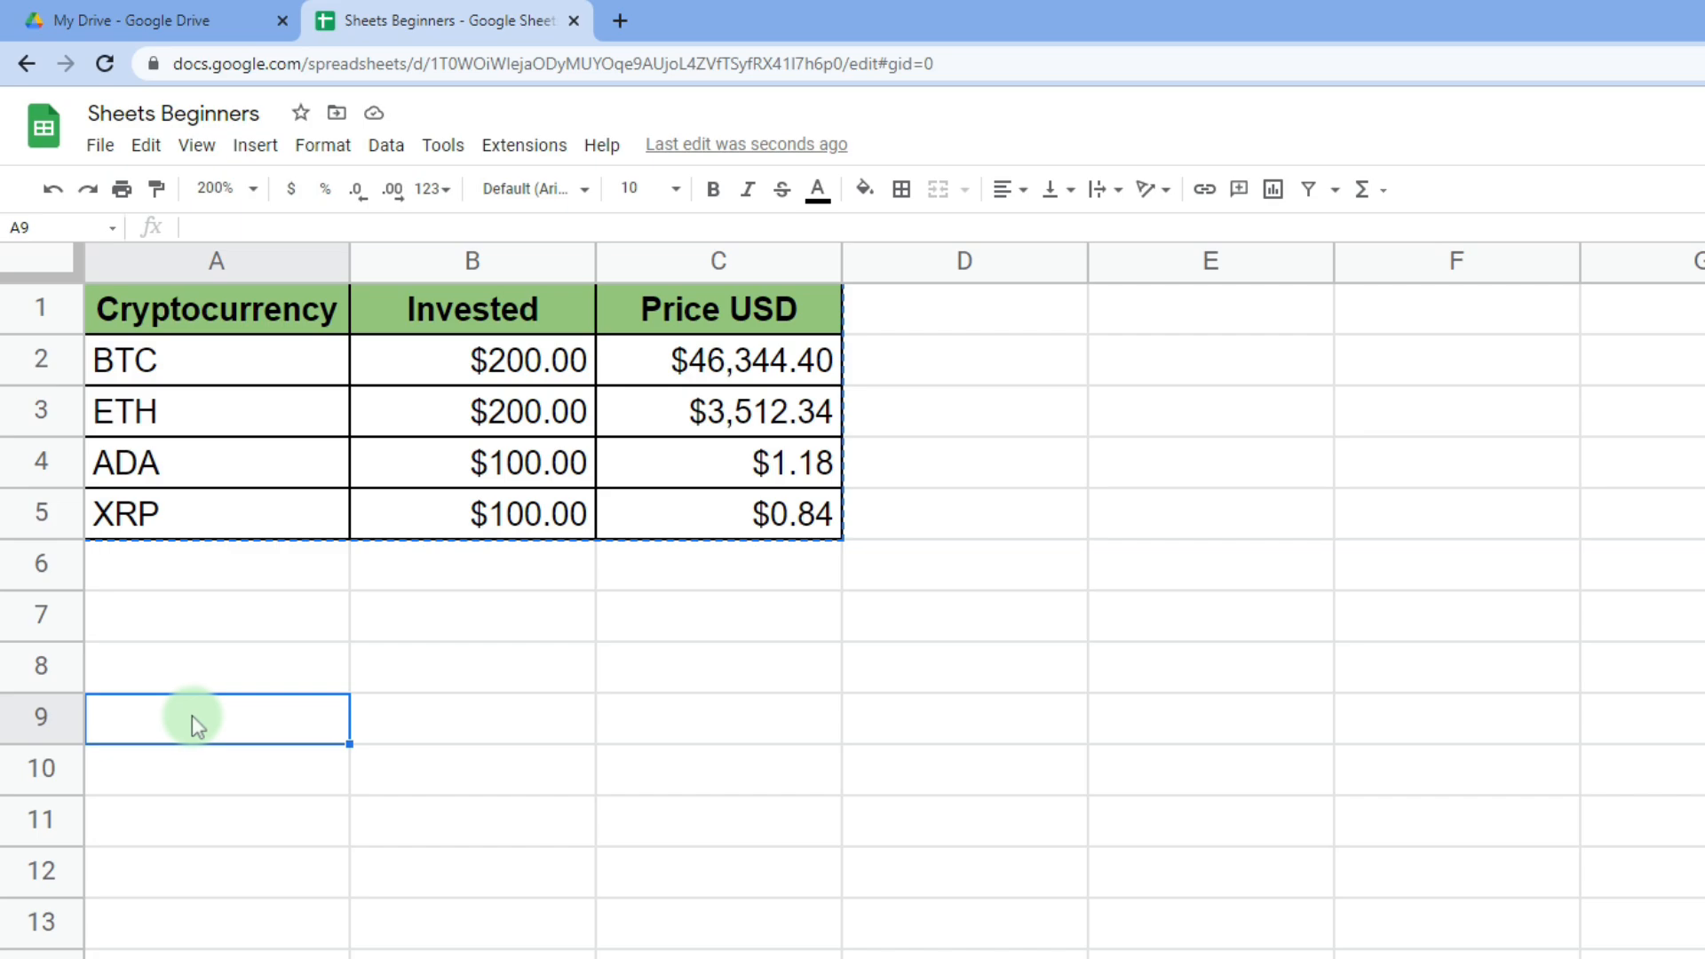
pyautogui.rightClick(191, 716)
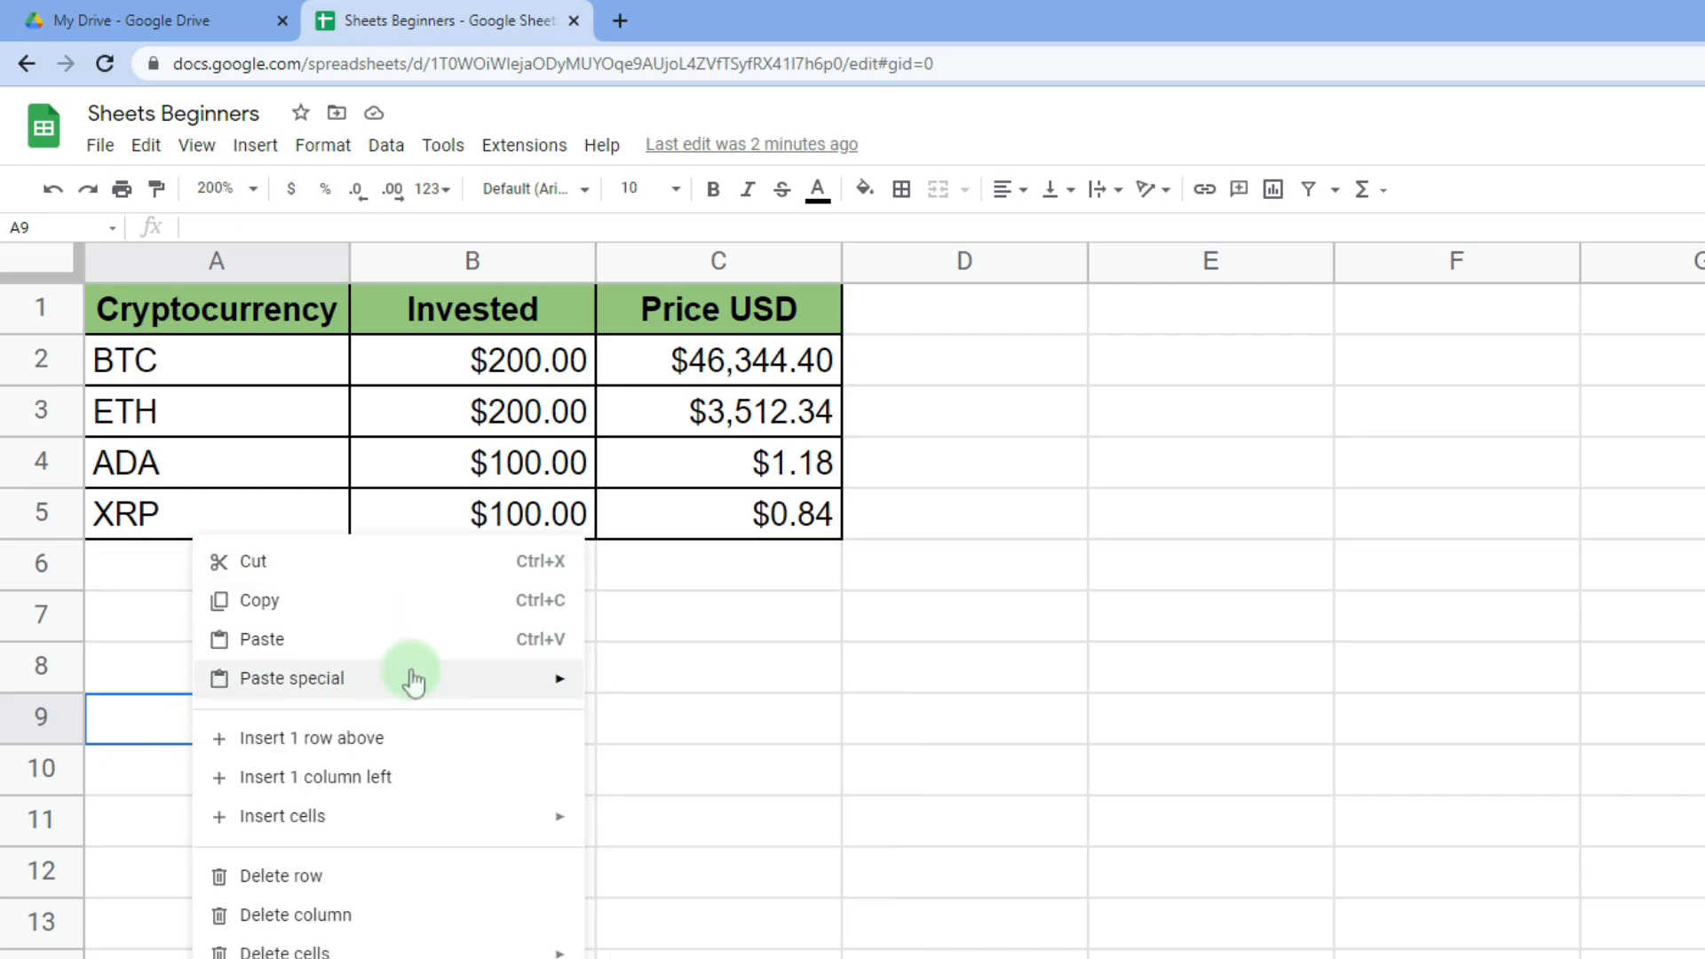
pyautogui.moveTo(413, 682)
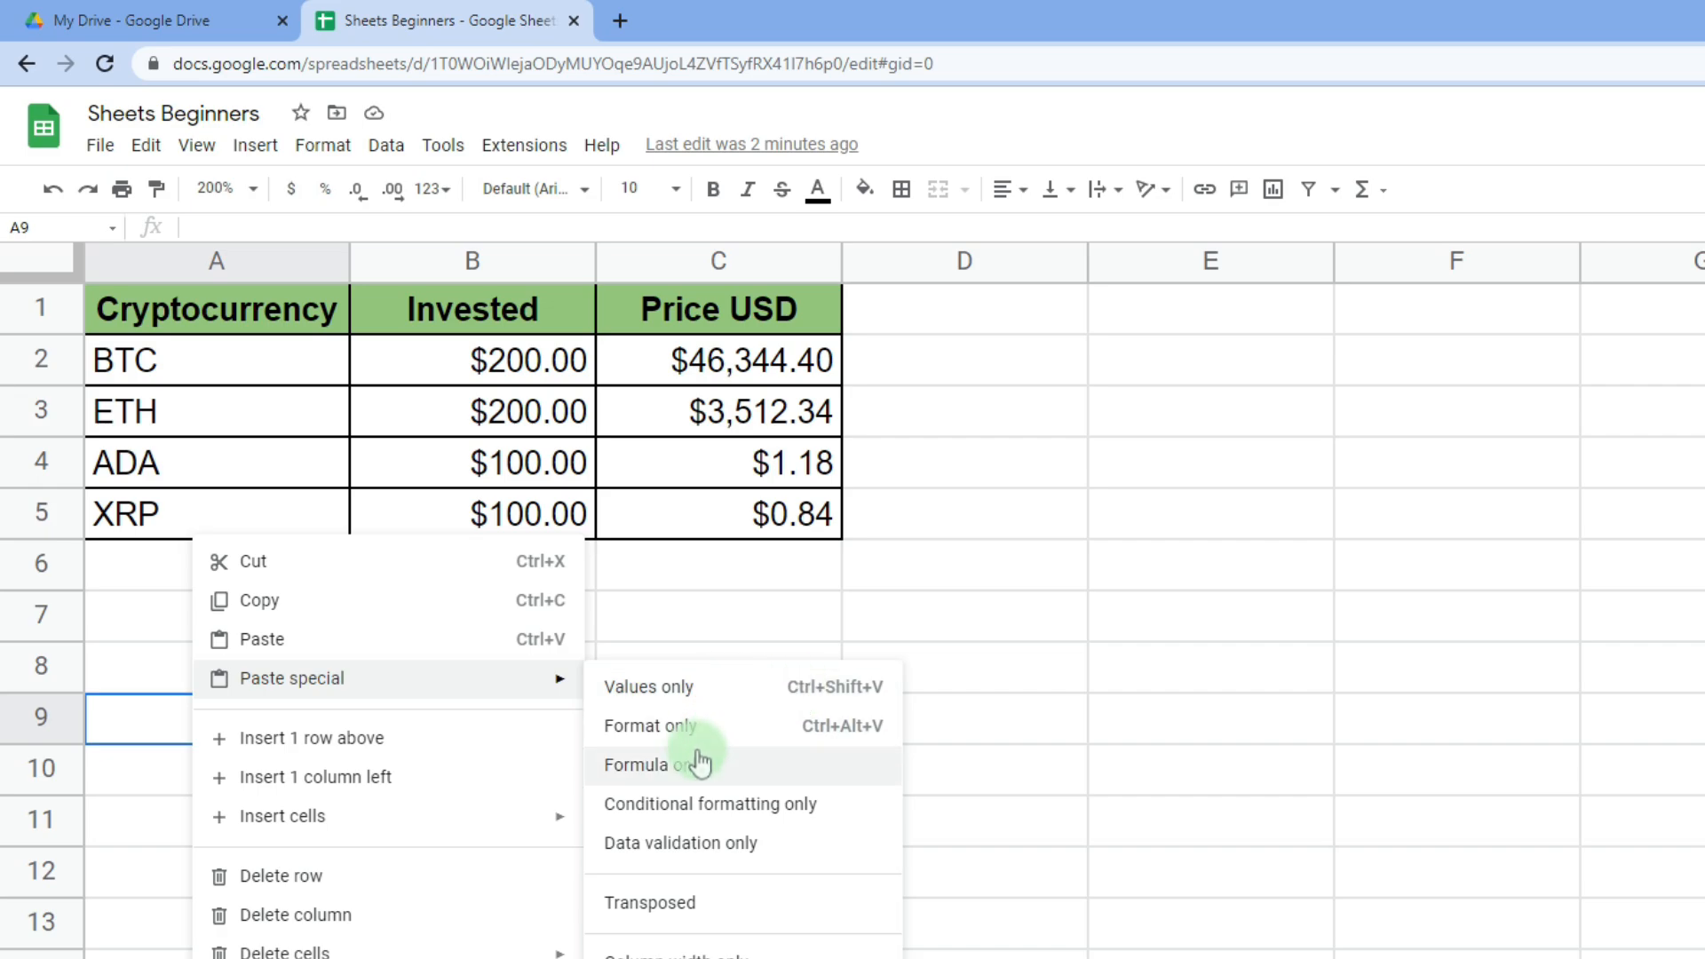
pyautogui.click(724, 903)
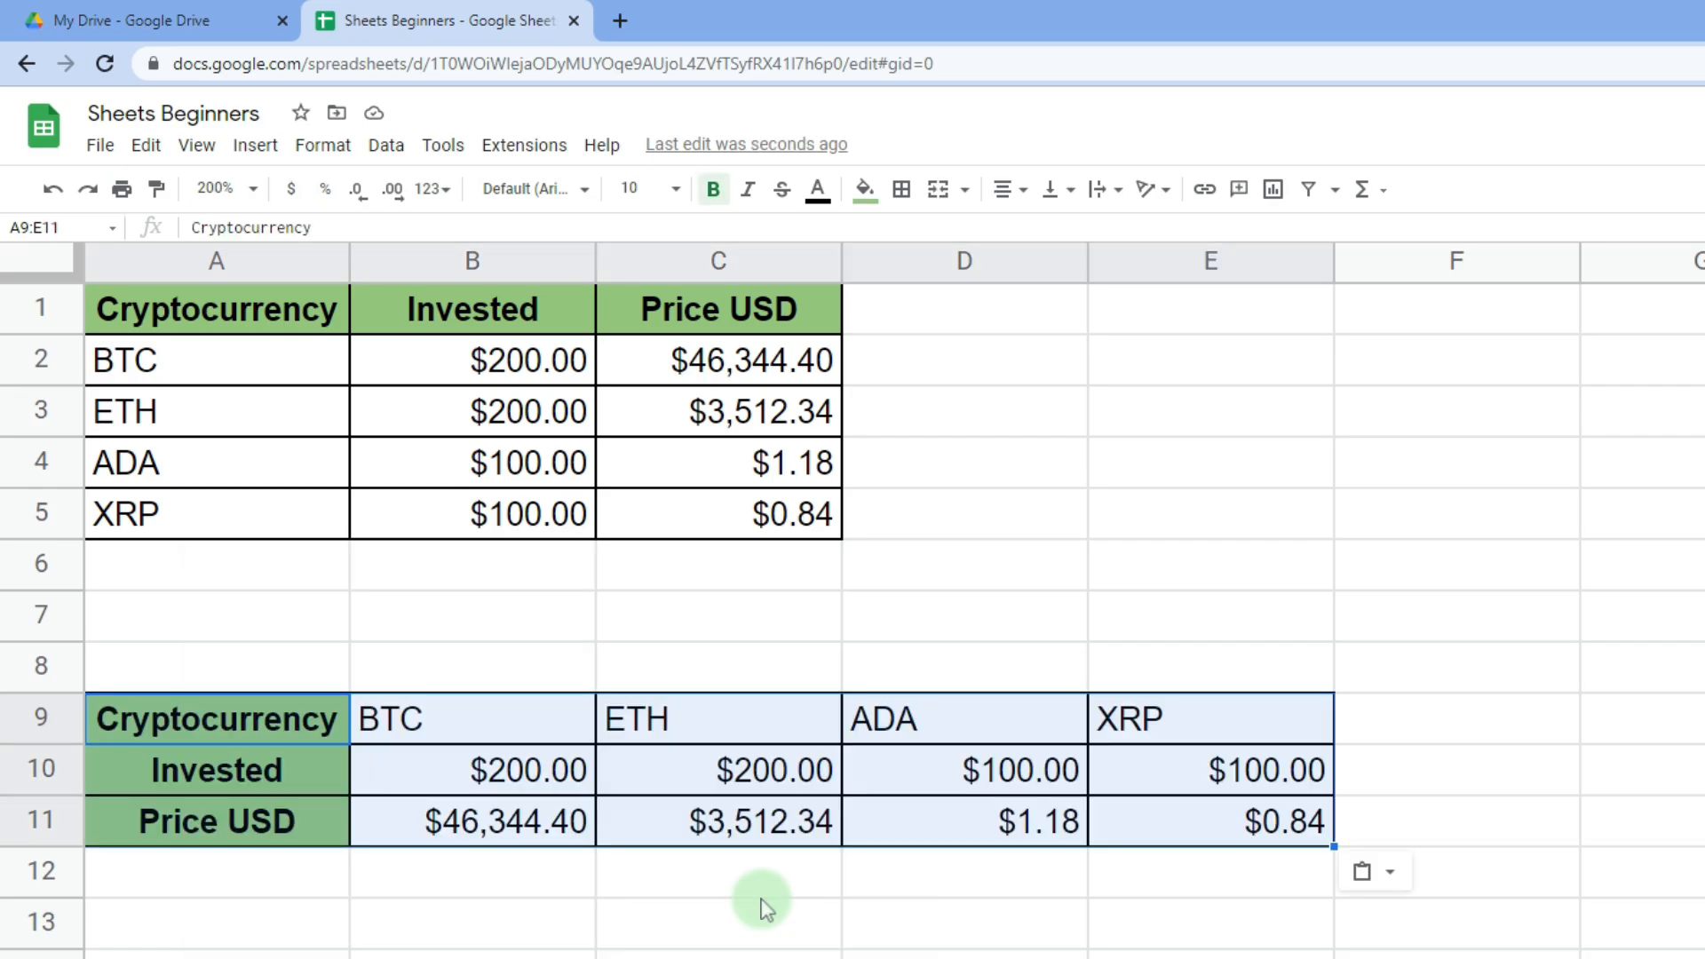
pyautogui.hotkey('ctrl', 'z')
pyautogui.click(236, 369)
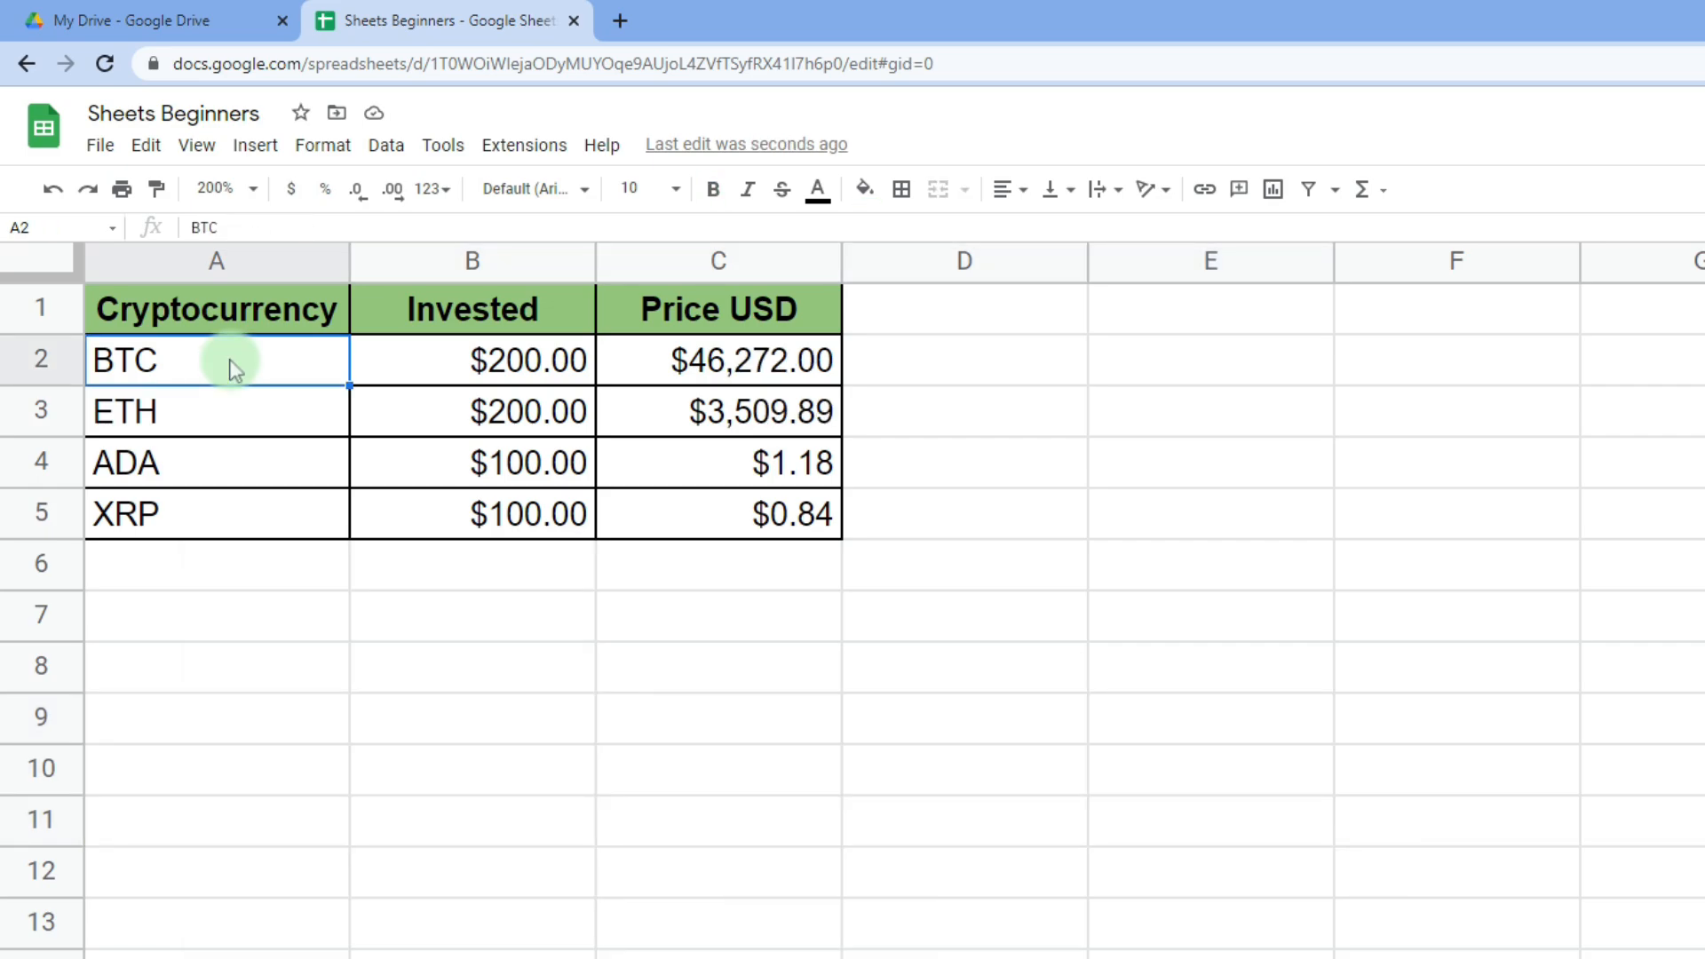
pyautogui.moveTo(235, 369); pyautogui.dragTo(347, 742)
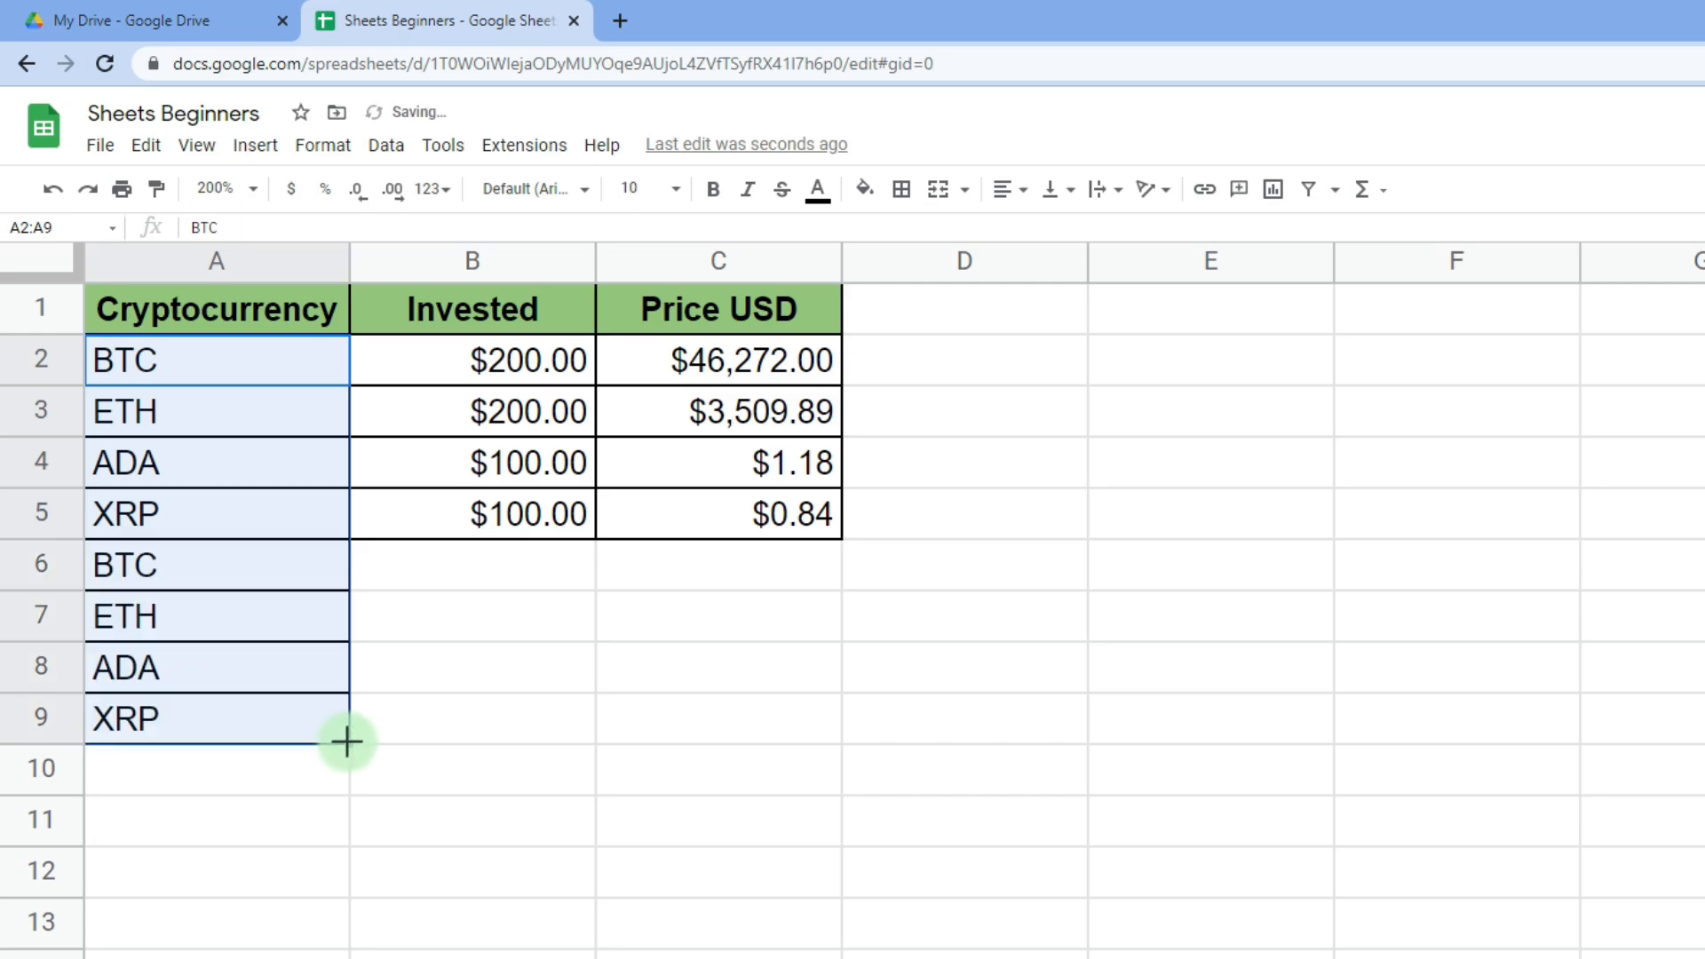
pyautogui.click(291, 565)
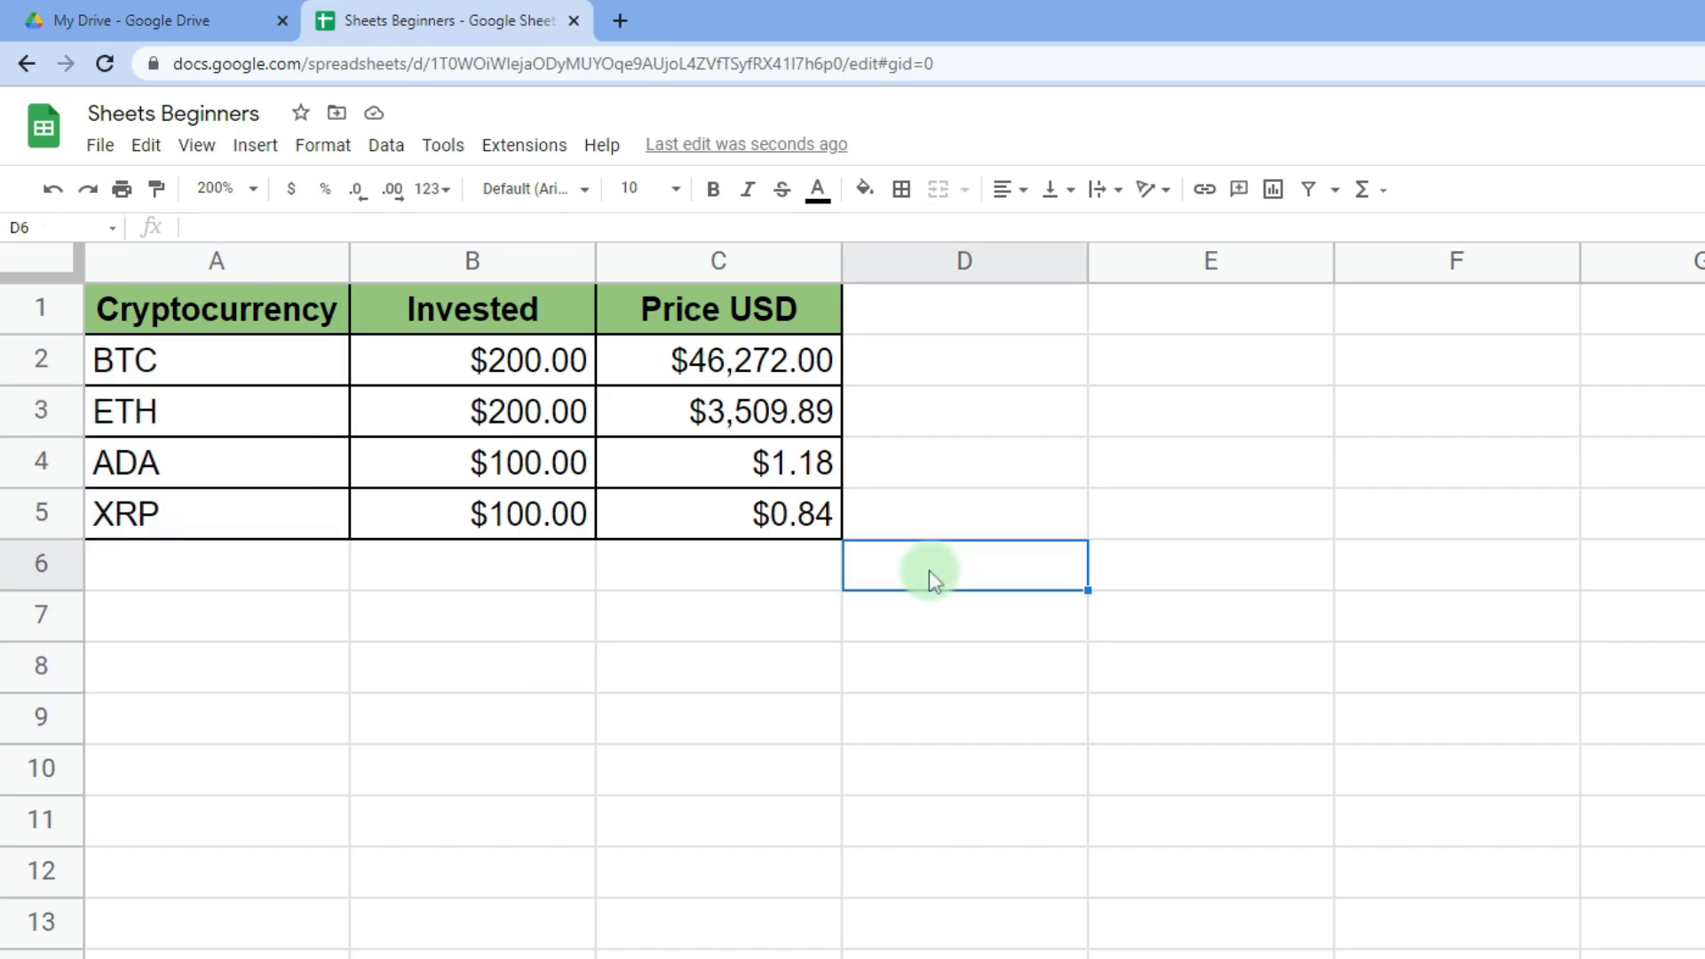
# - Enter the header 'Amount of Crypto' in D1
pyautogui.click(963, 315)
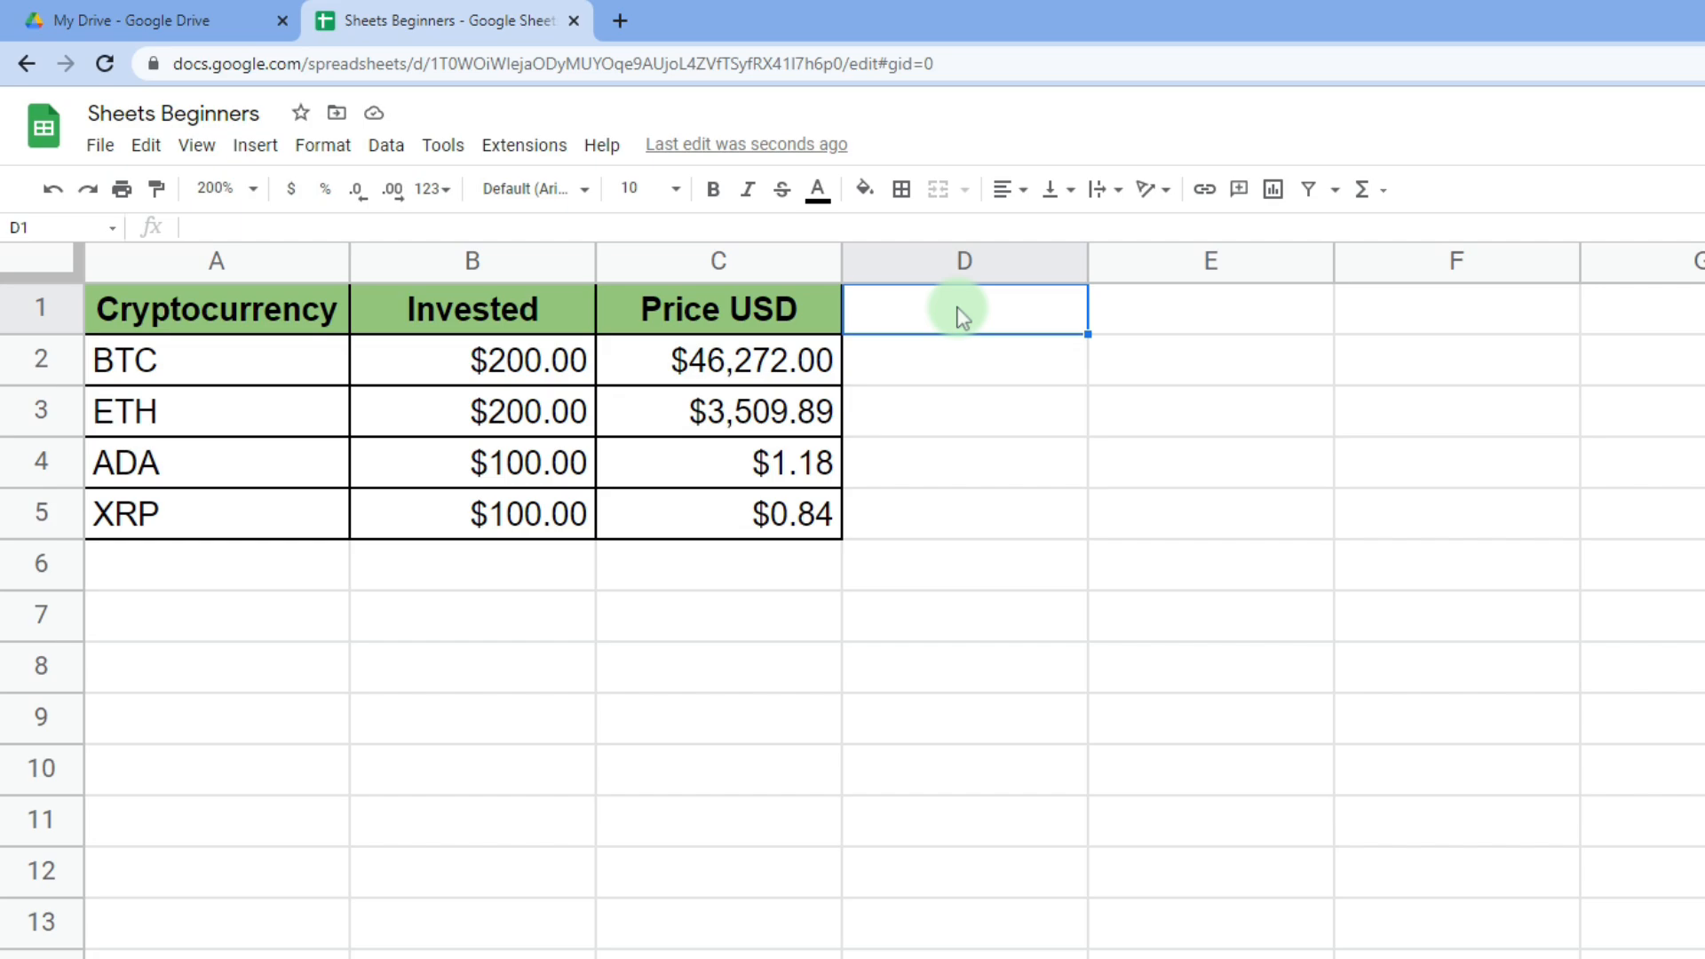
pyautogui.write('Amount of Crypto')
pyautogui.press('Return')
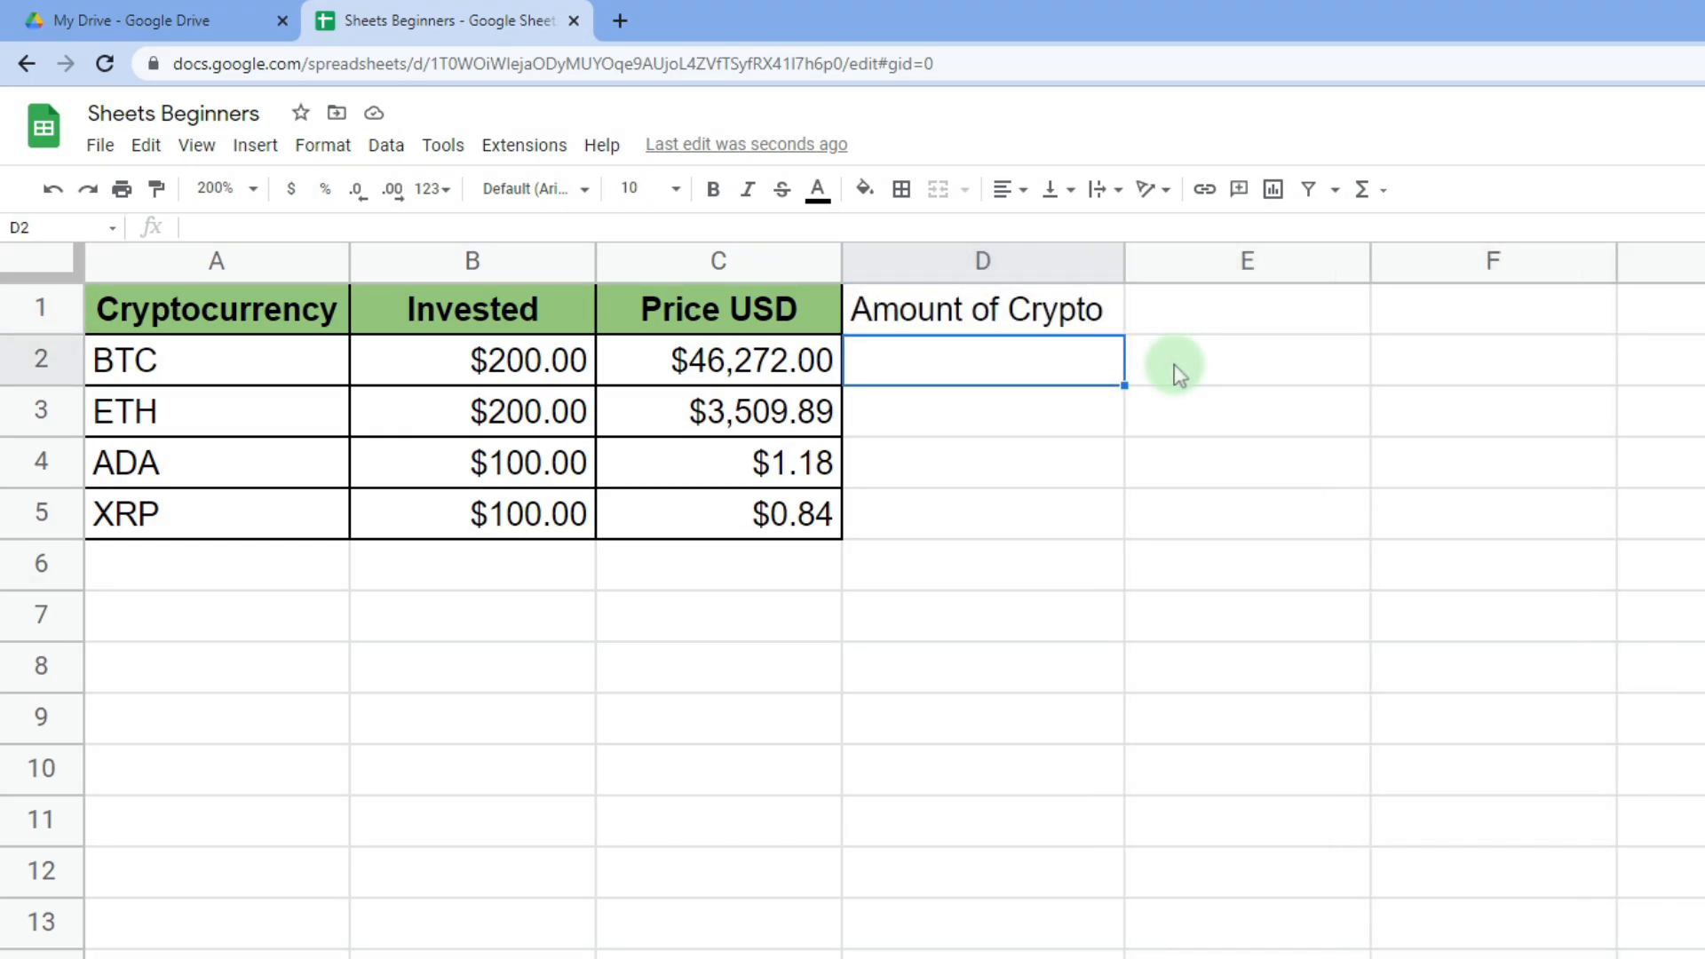
# - Enter =B2/C2 in D2 to get BTC's amount, 0.004328507769
pyautogui.write('=')
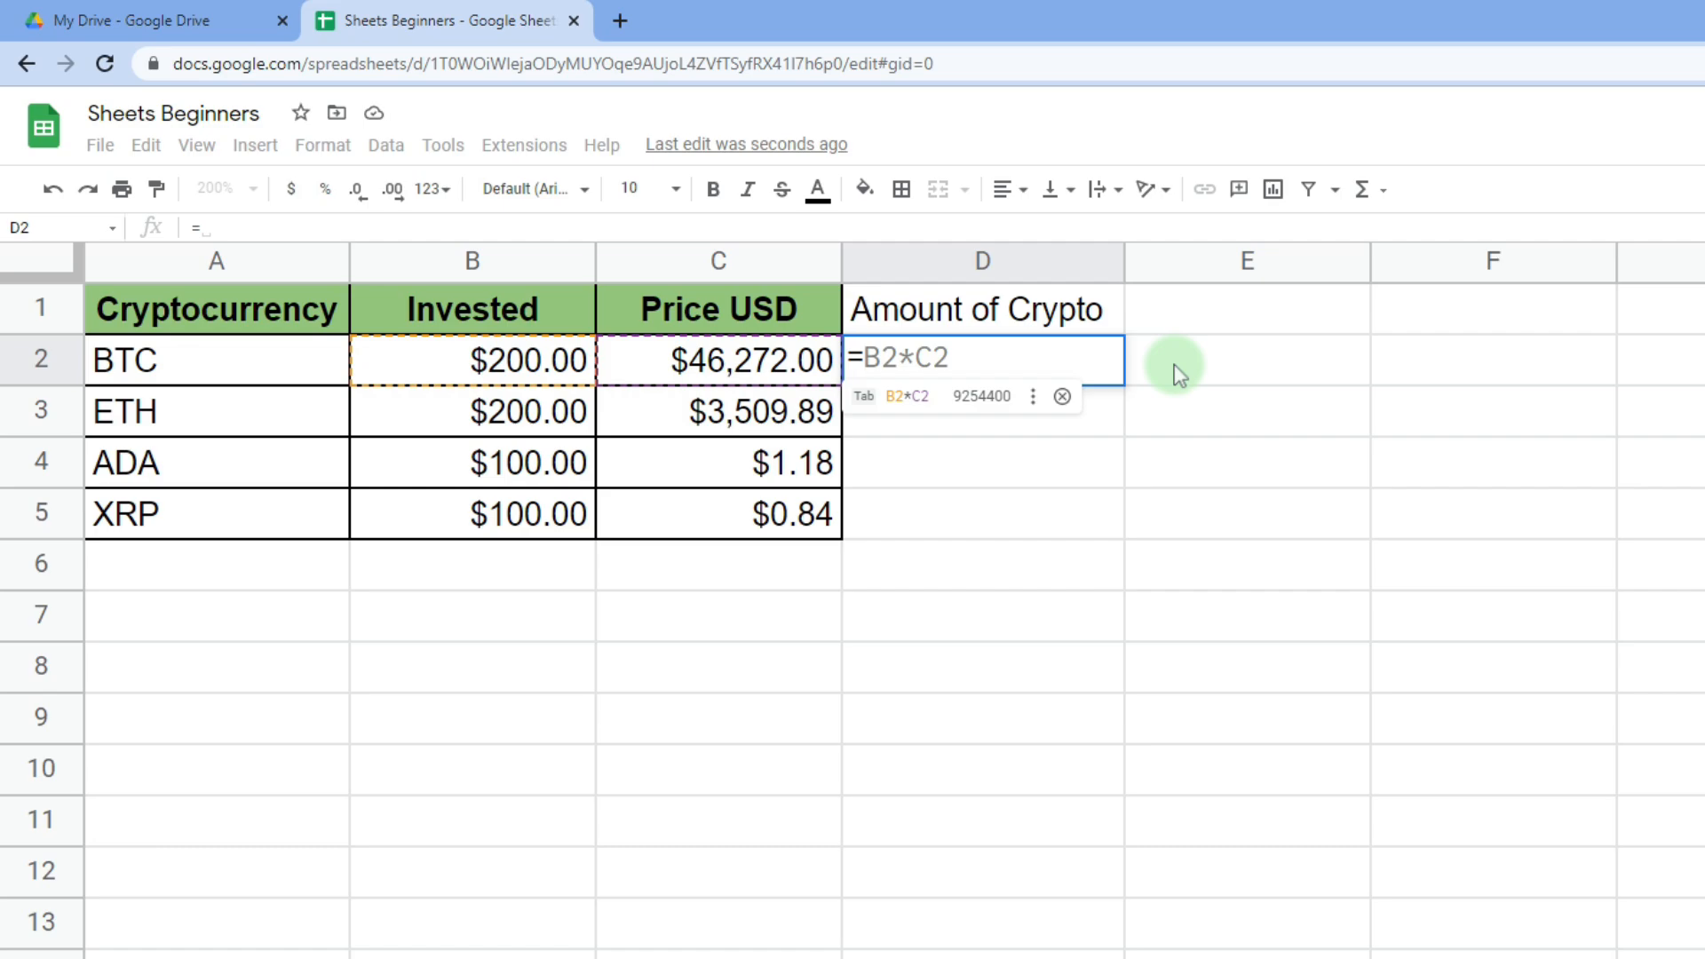
pyautogui.click(533, 373)
pyautogui.write('/')
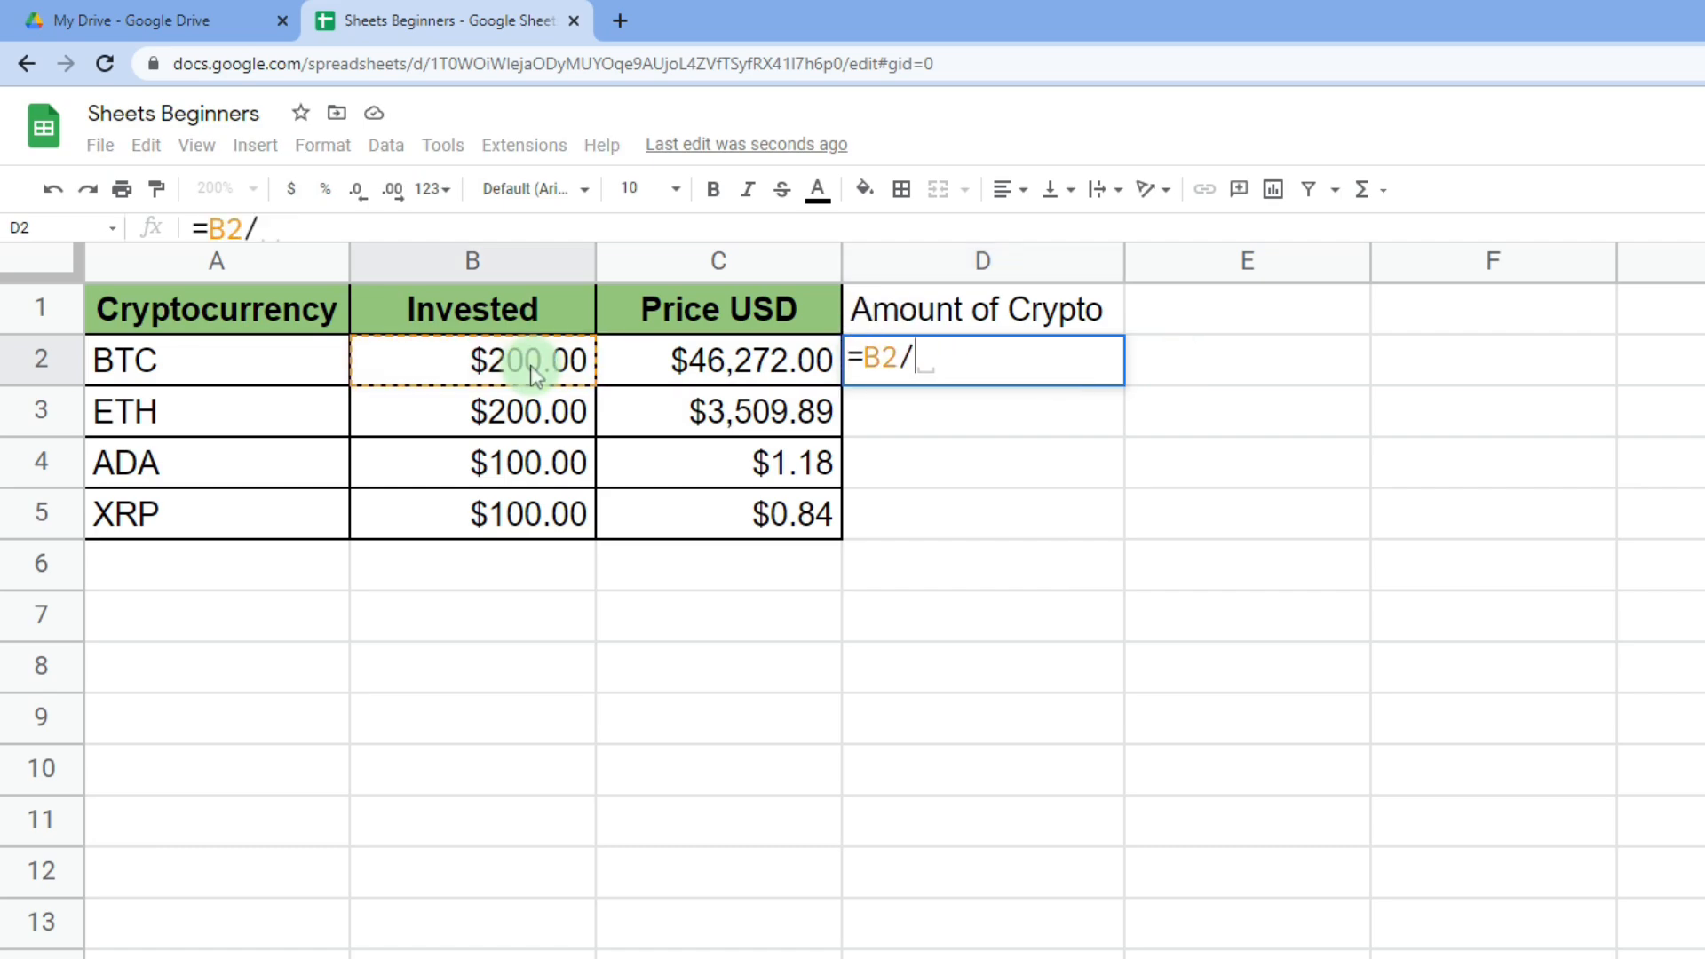
pyautogui.click(694, 373)
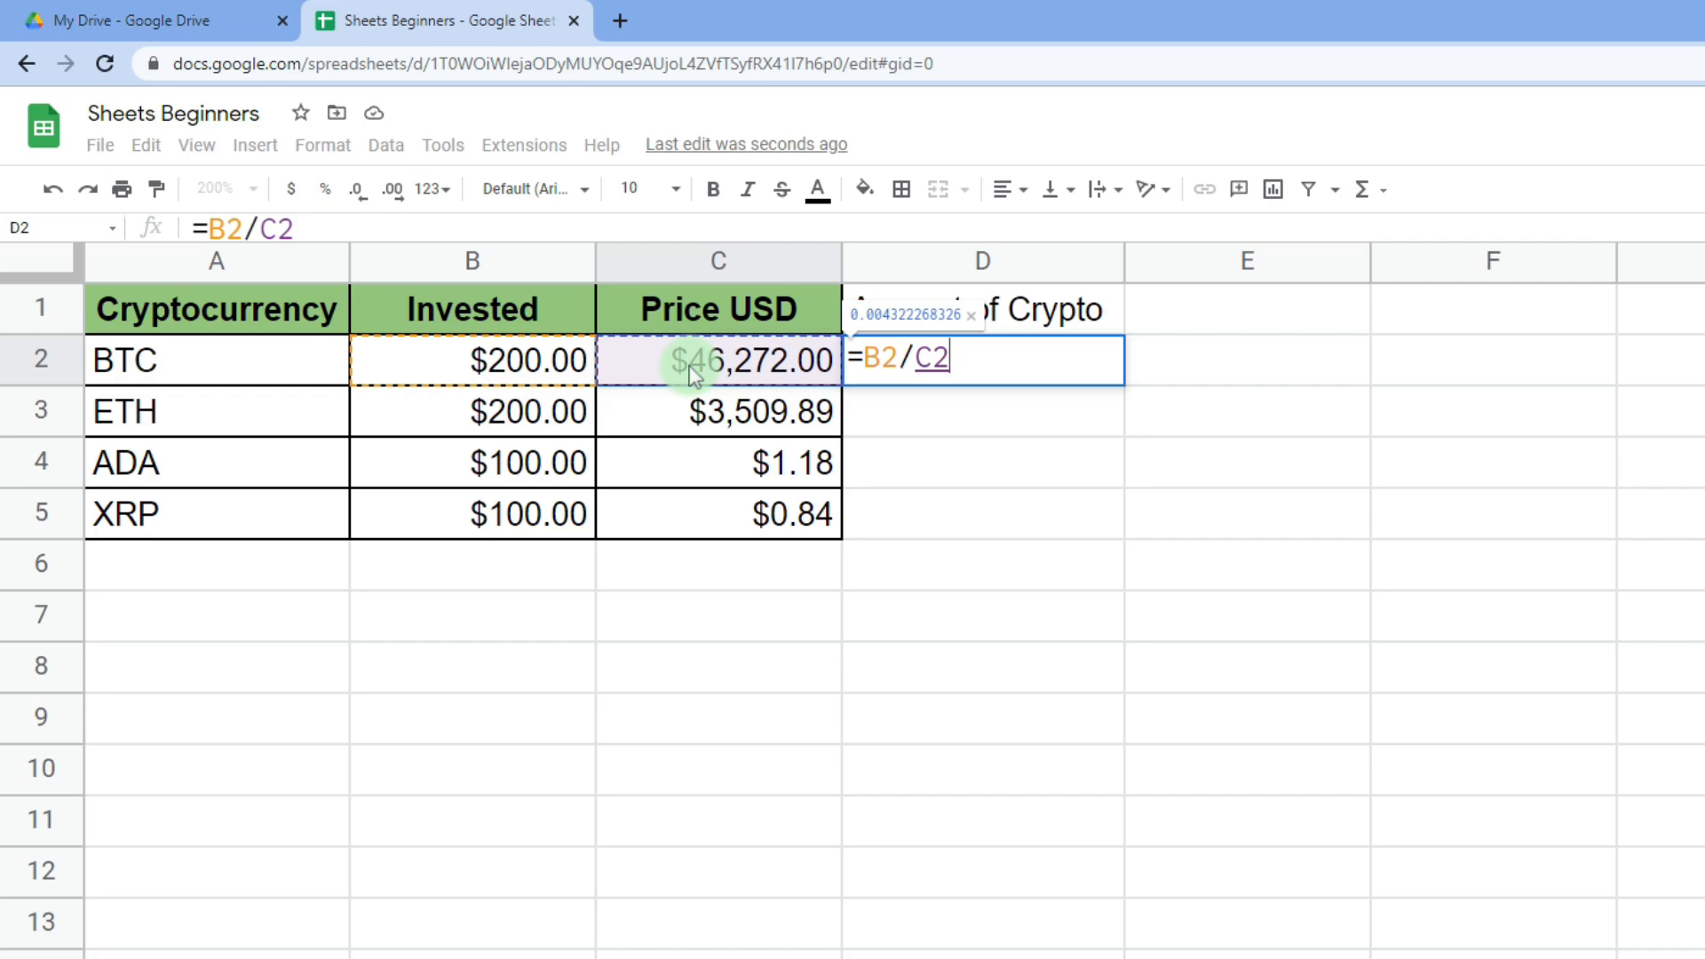
pyautogui.press('Return')
pyautogui.click(946, 382)
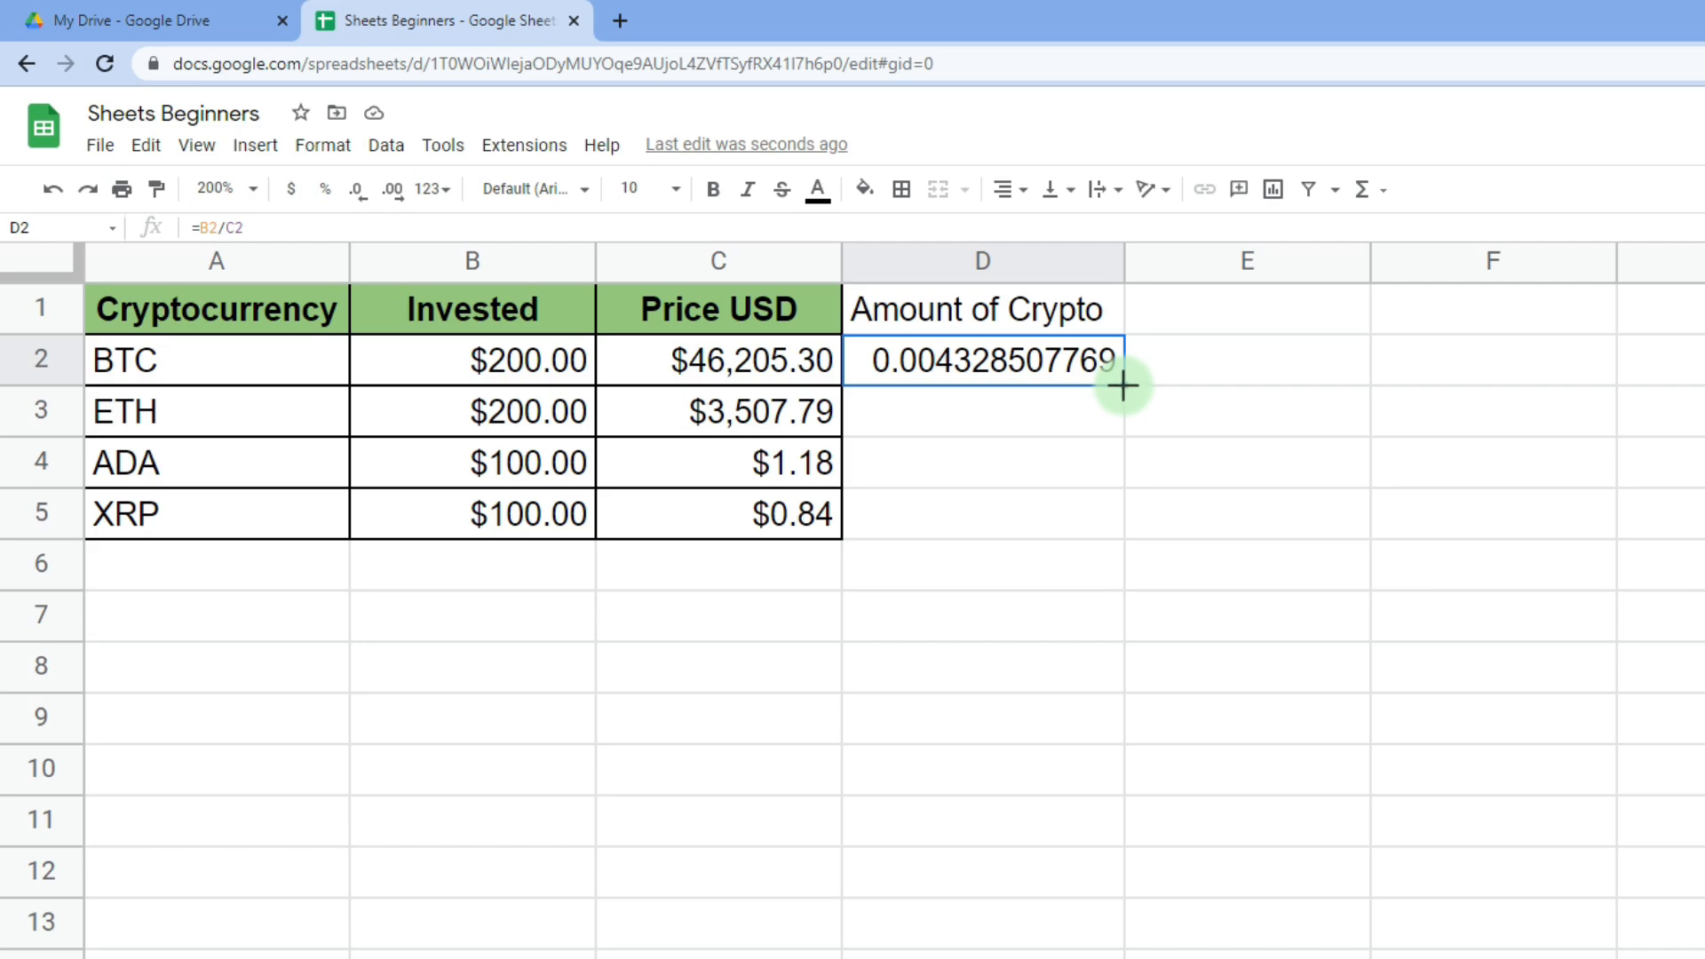
# - Fill the amount formula down to D5 and round the amounts to three decimals
pyautogui.moveTo(1122, 385); pyautogui.dragTo(1094, 533)
pyautogui.click(365, 197)
pyautogui.click(366, 197)
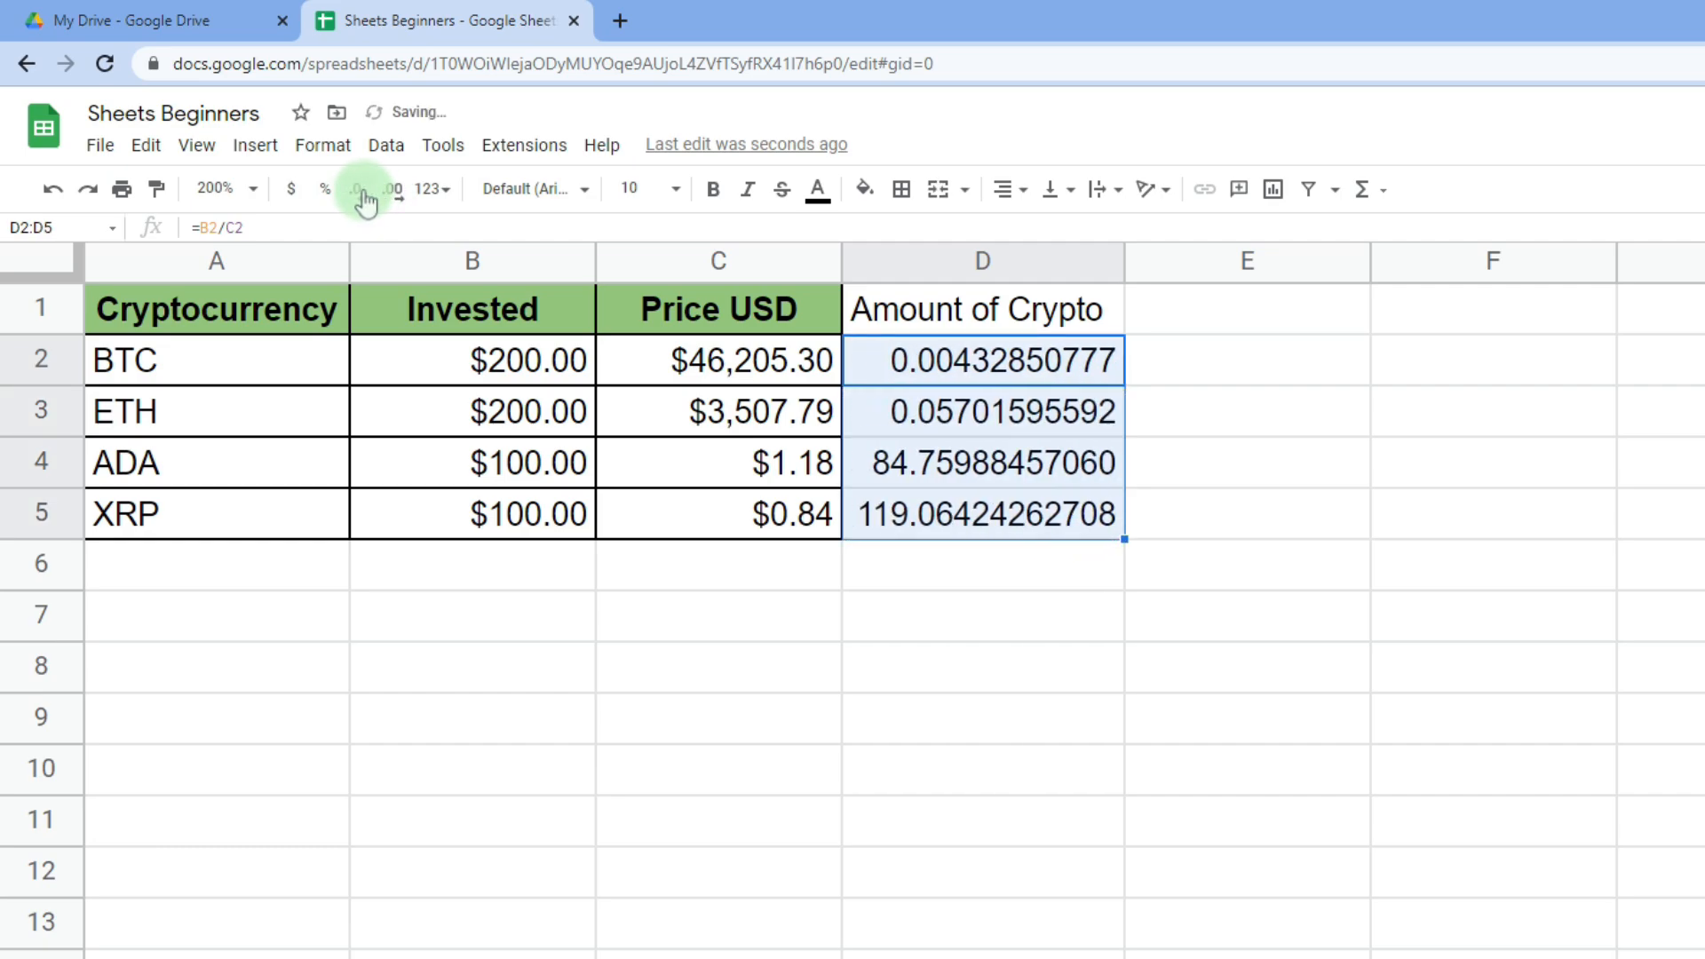
pyautogui.click(366, 197)
pyautogui.click(366, 197)
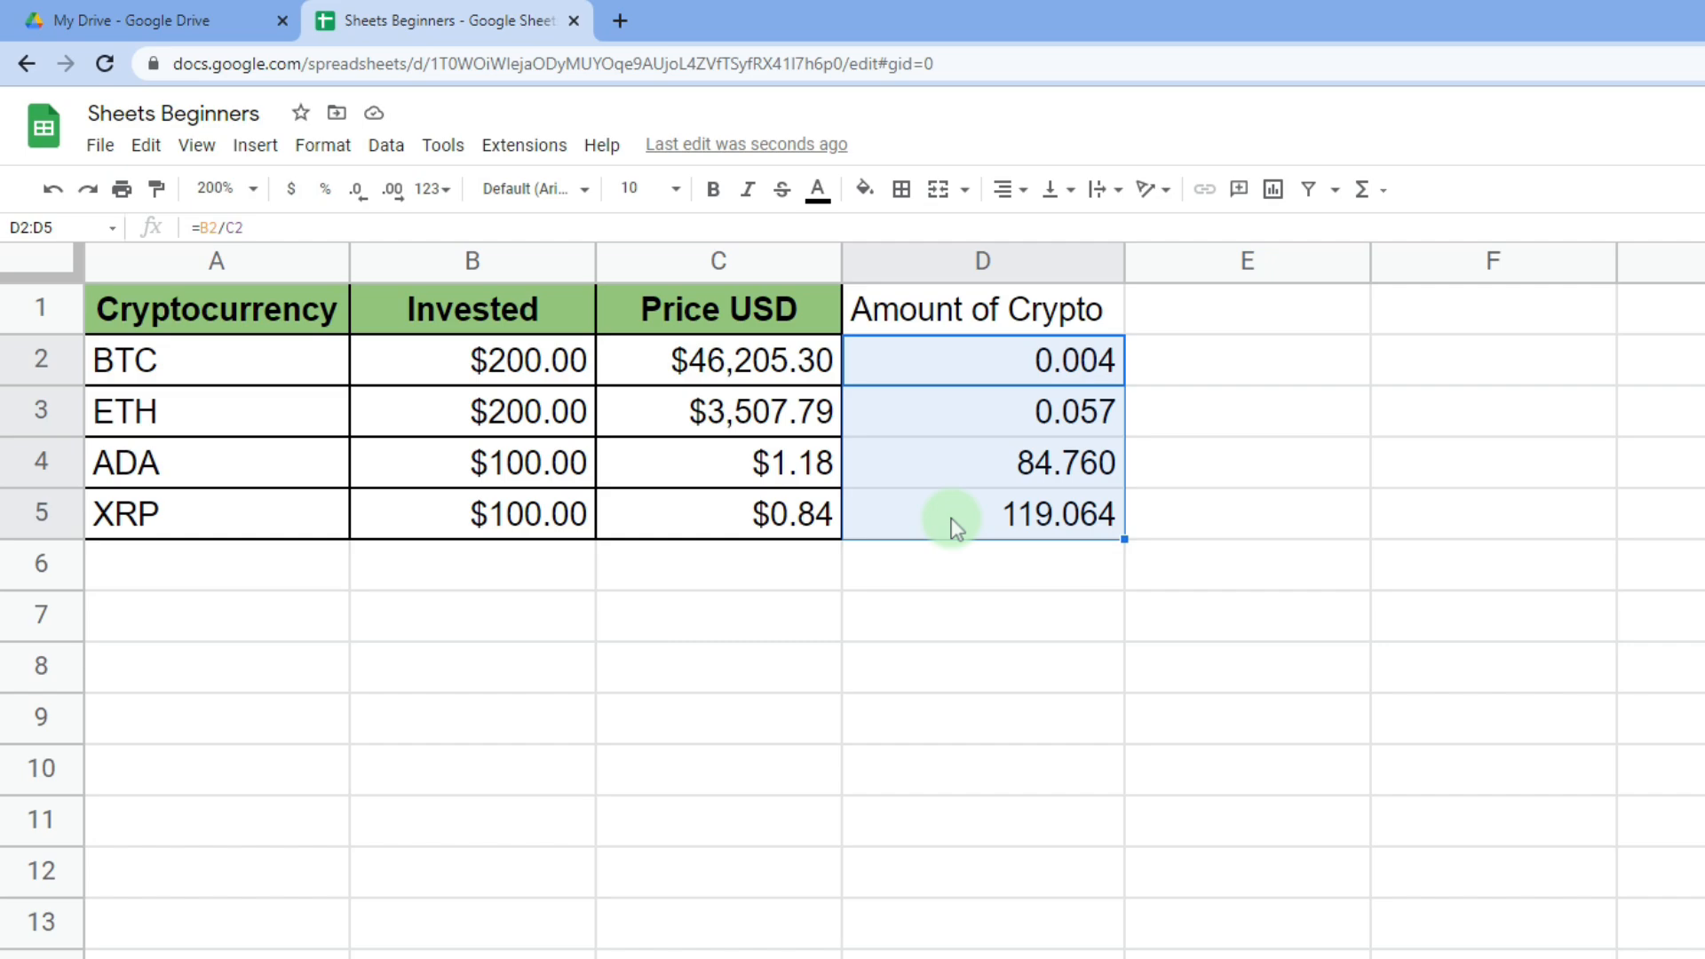
# - Paint C1's green bold header format onto D1
pyautogui.click(759, 315)
pyautogui.click(157, 188)
pyautogui.click(1021, 311)
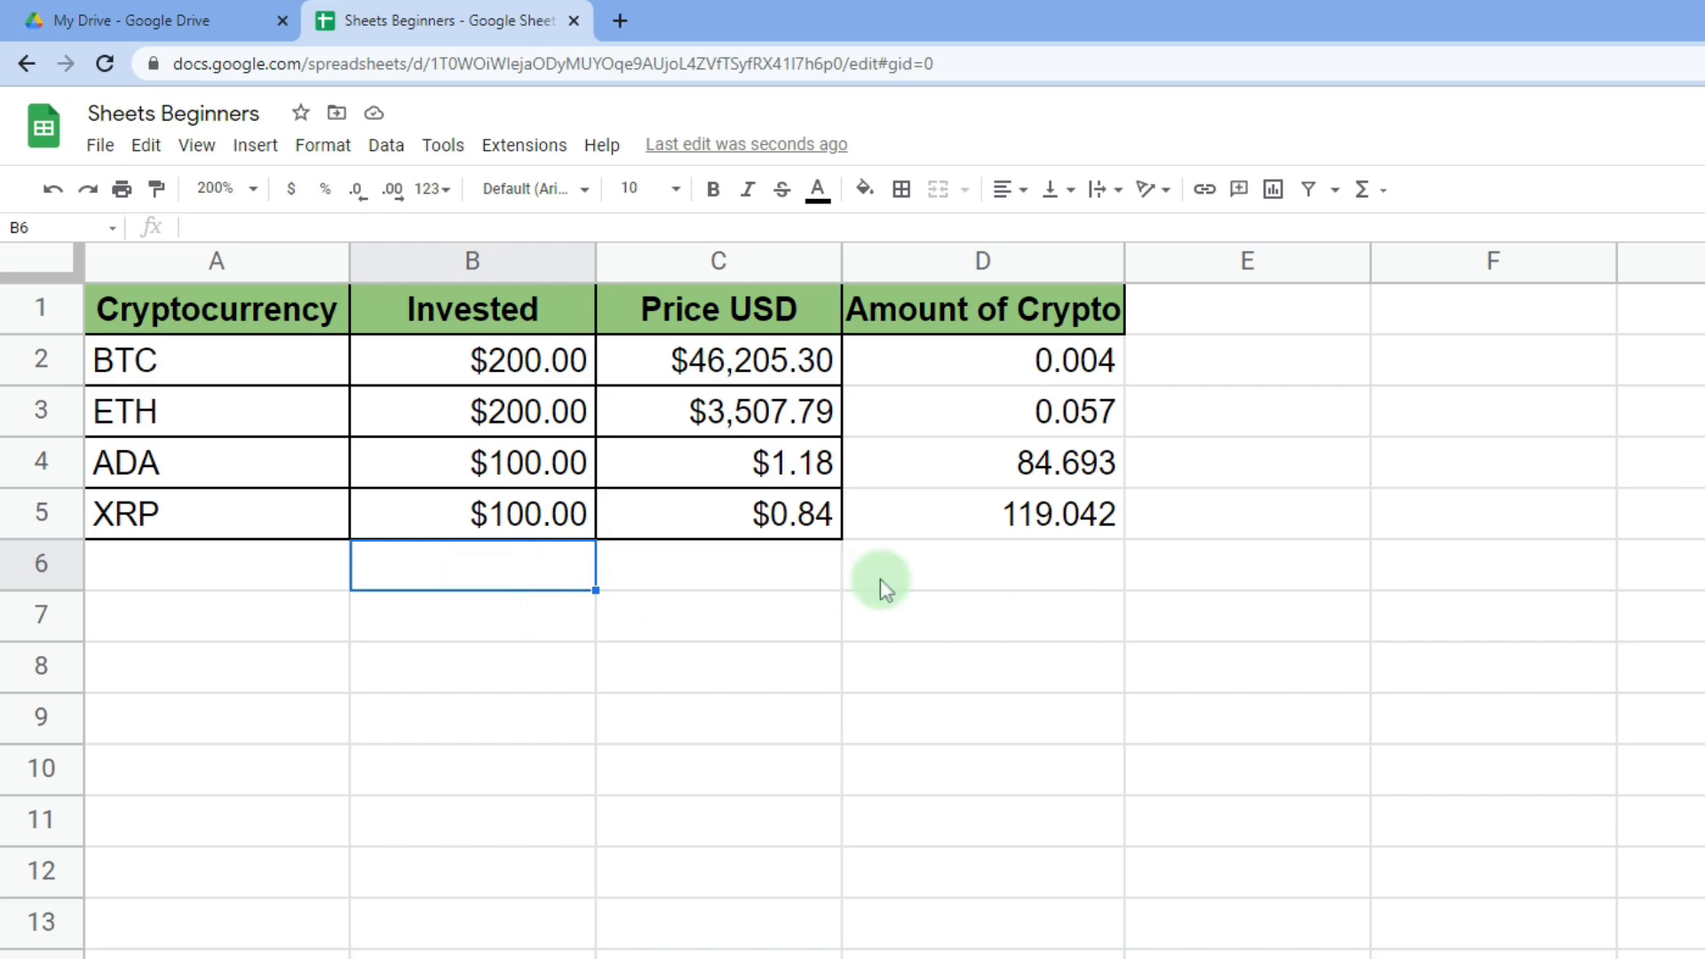
# - Total the Invested column in B6 with =SUM(B2:B5), giving $600.00
pyautogui.write('=')
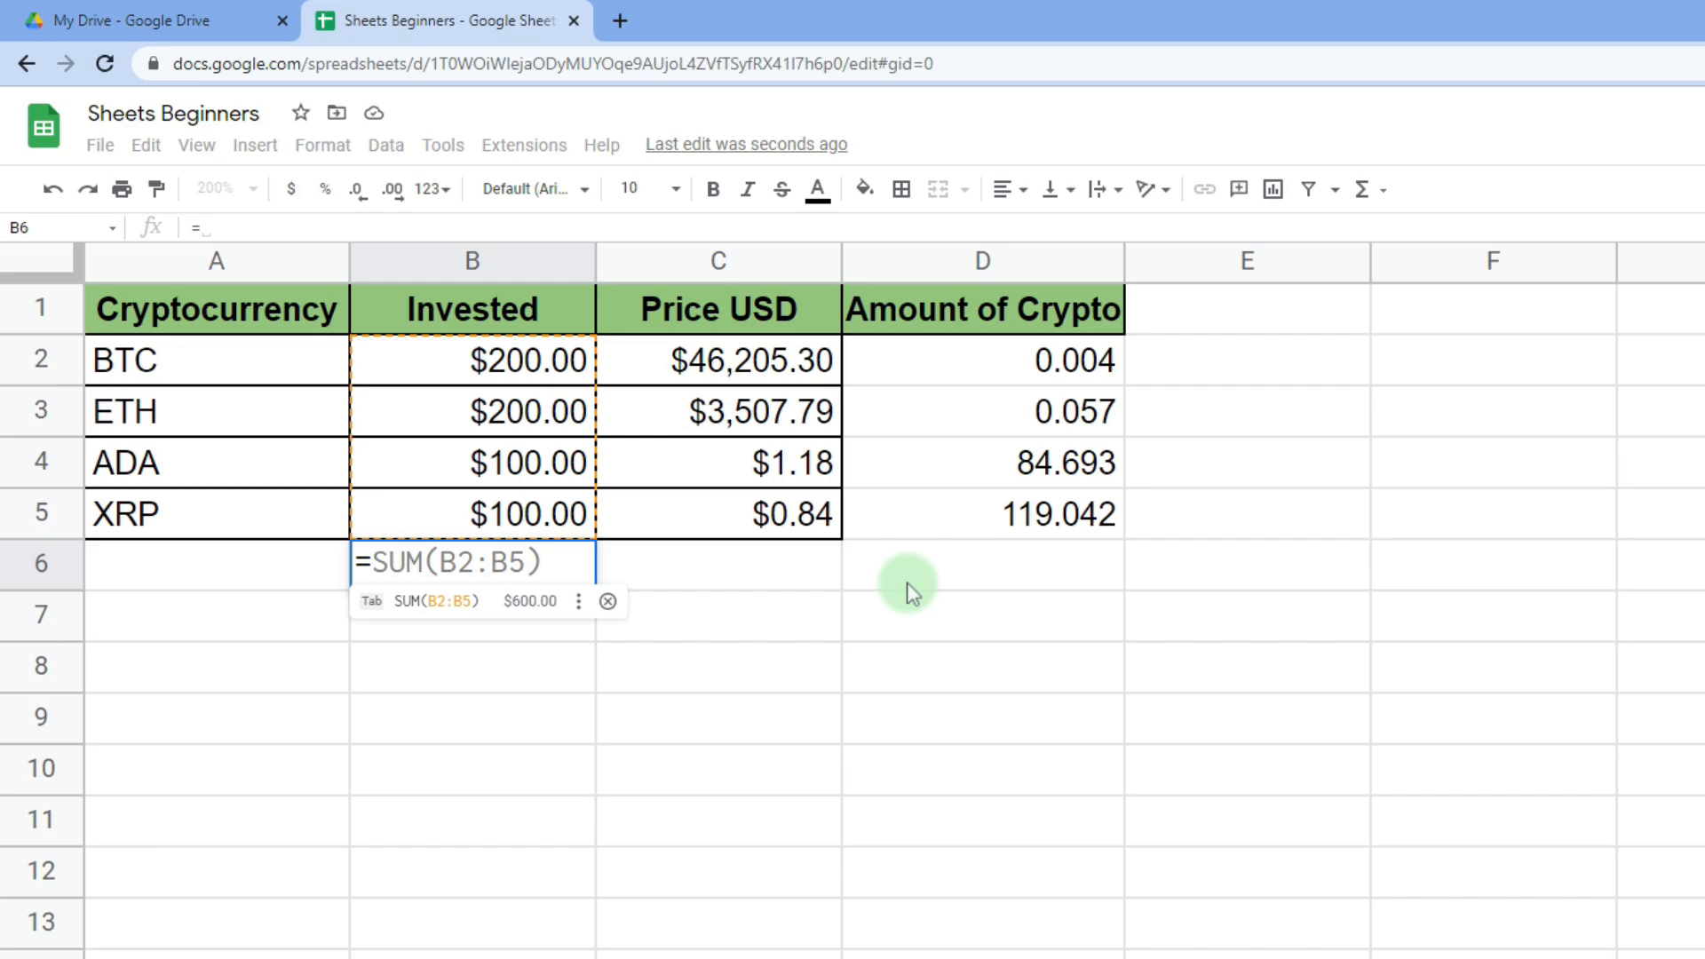
pyautogui.press('Tab')
pyautogui.click(715, 577)
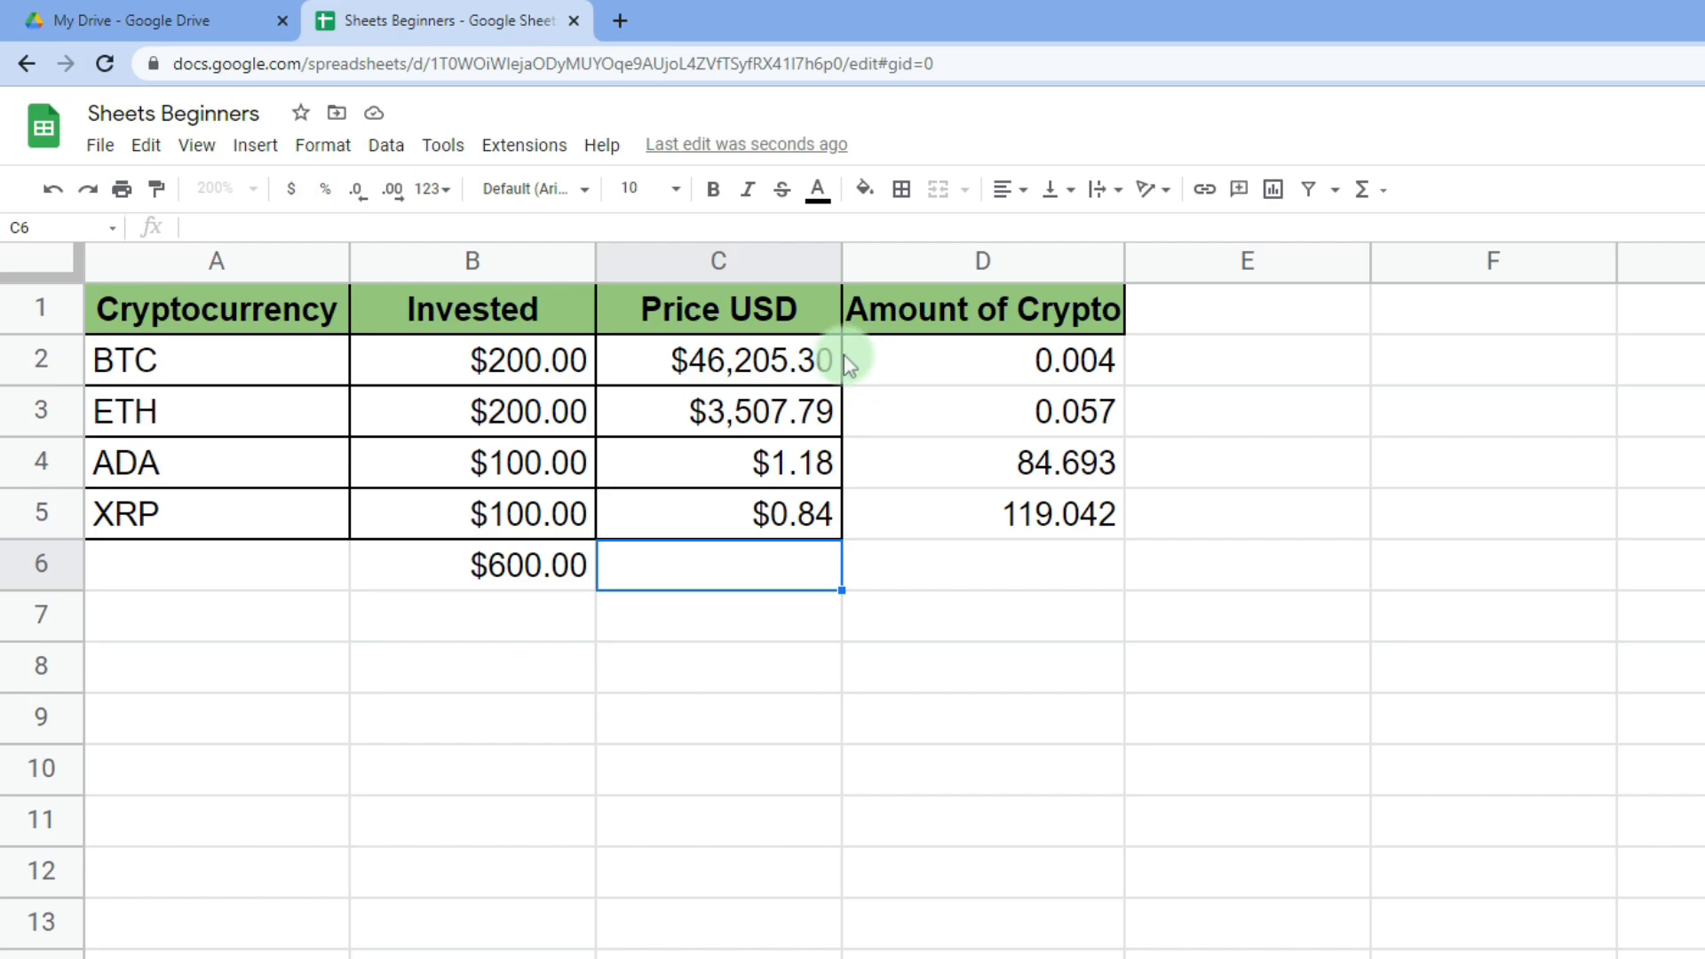
pyautogui.click(425, 569)
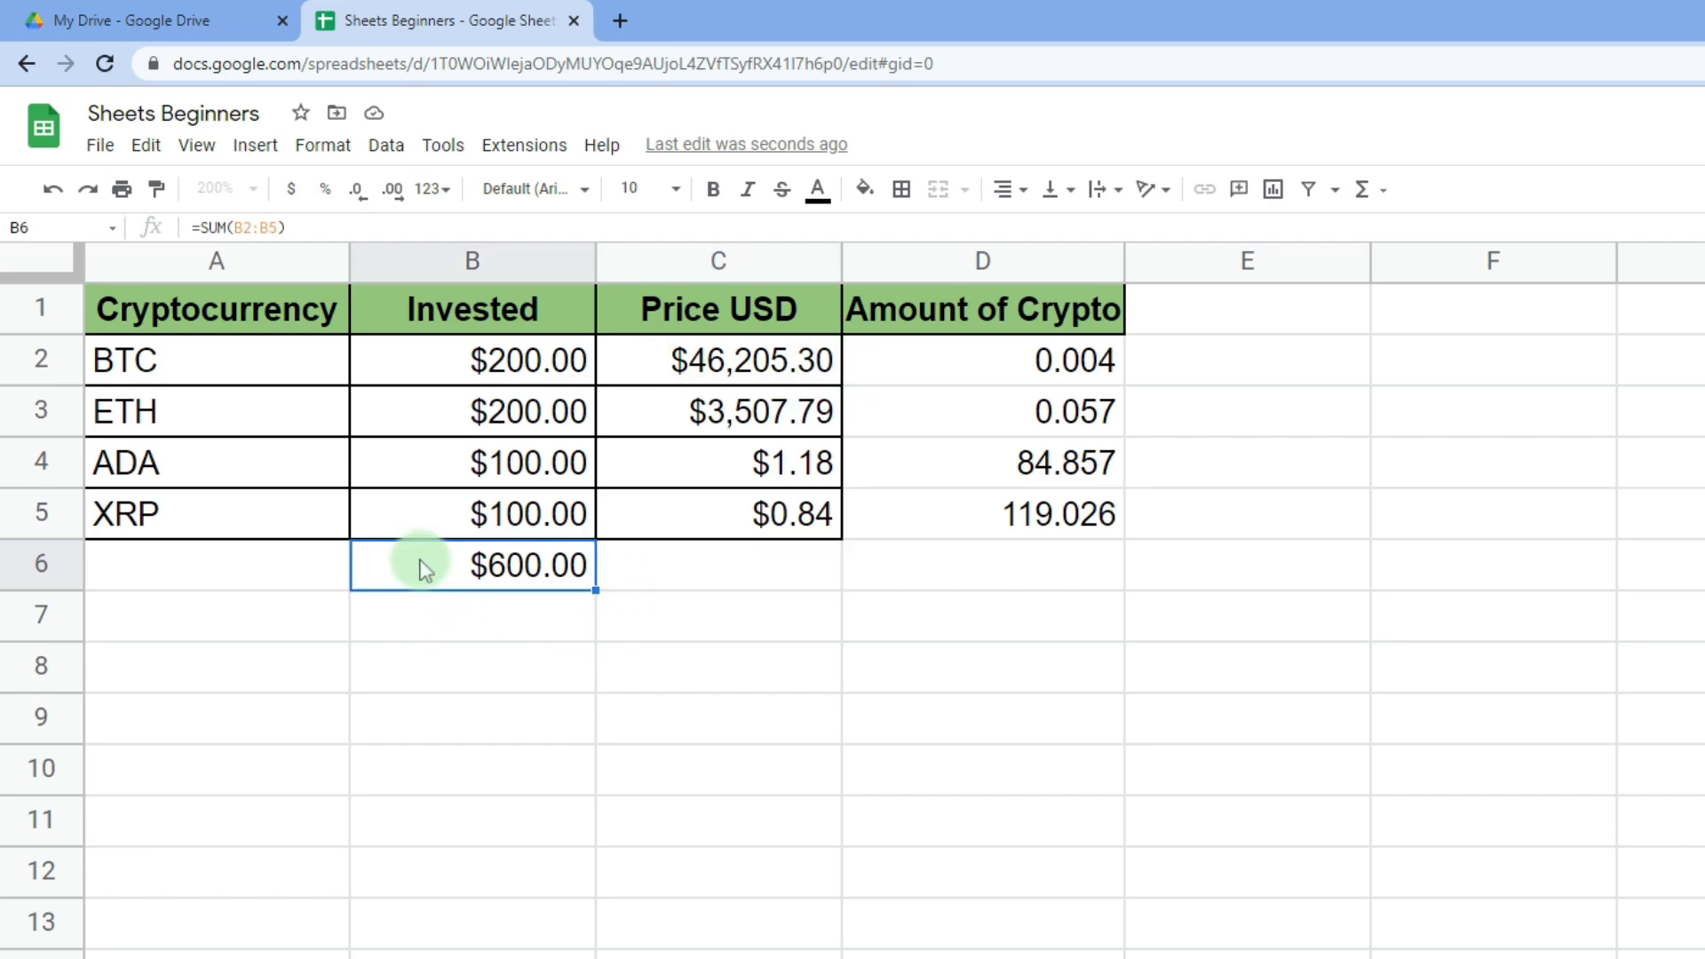
pyautogui.rightClick(425, 570)
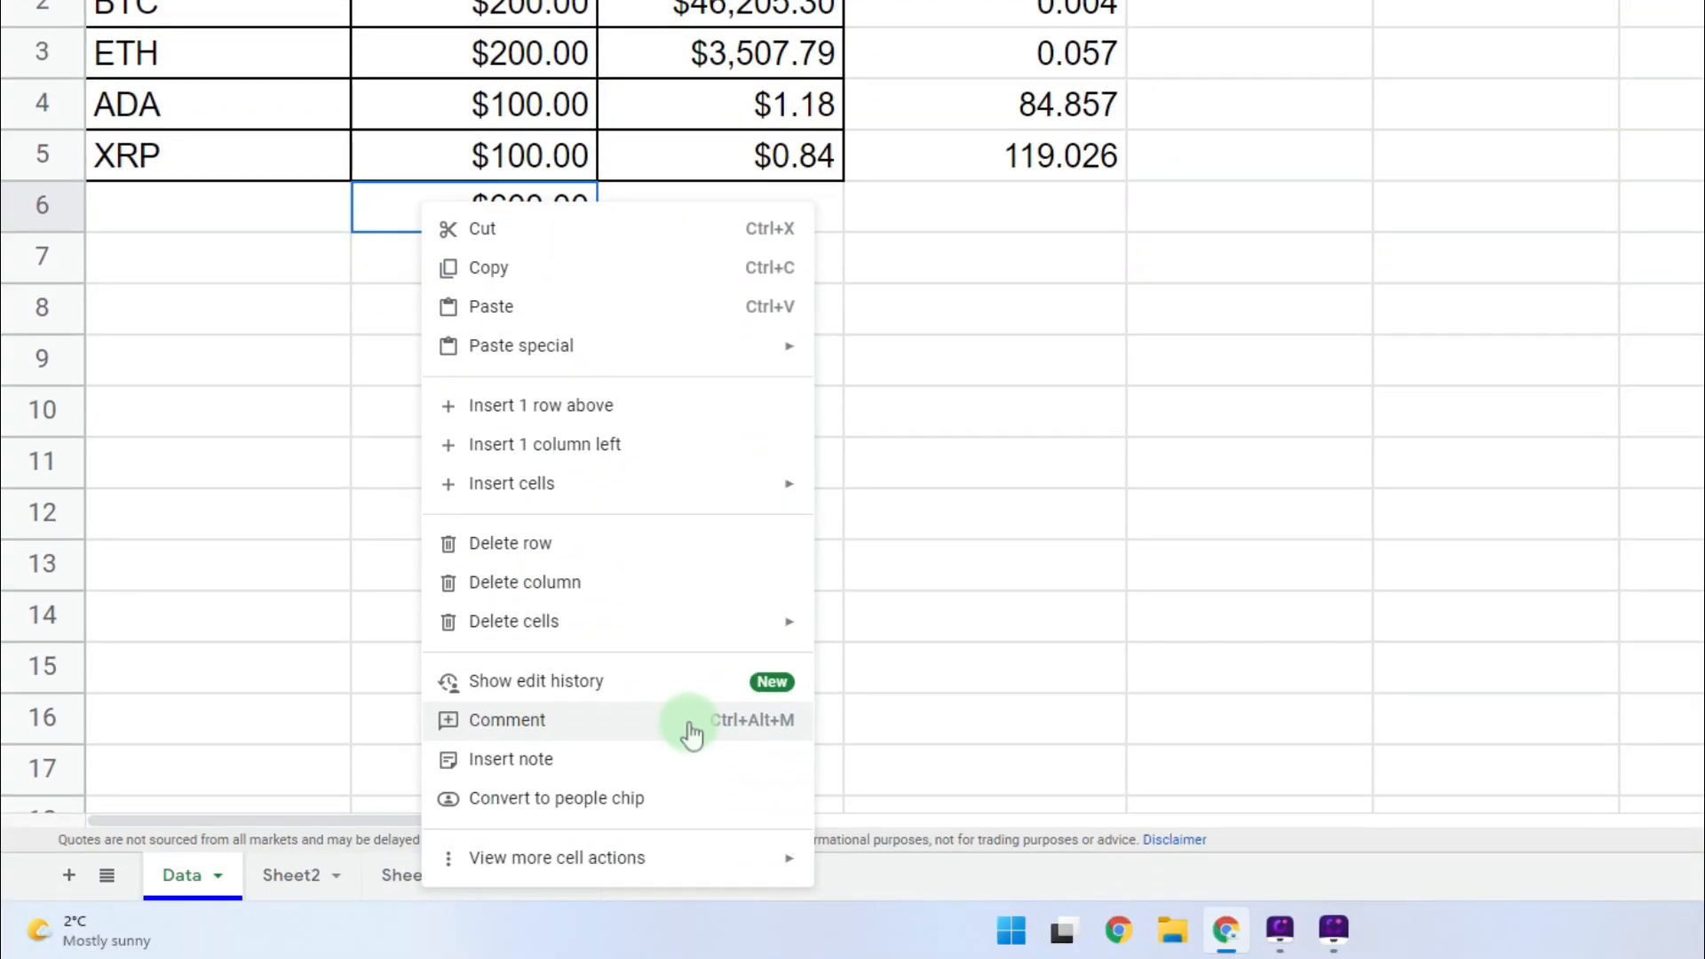
# - Add a comment on B6 noting the total is the sum of USD invested
pyautogui.click(693, 735)
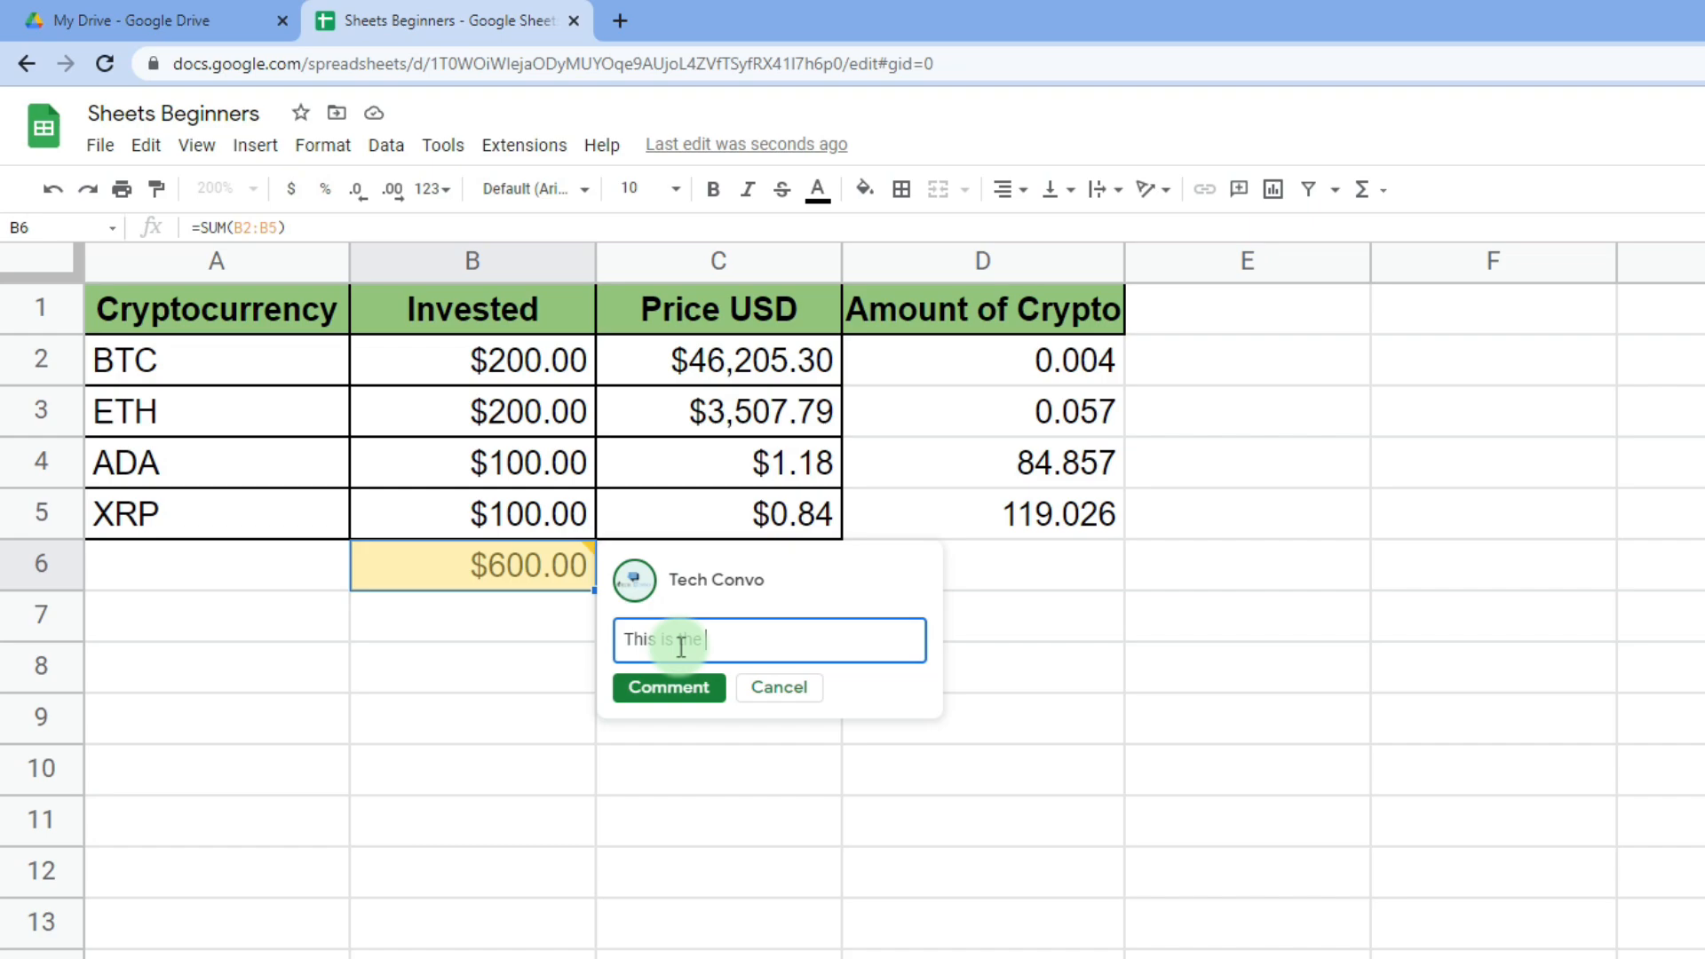
pyautogui.write('sum of USD invested')
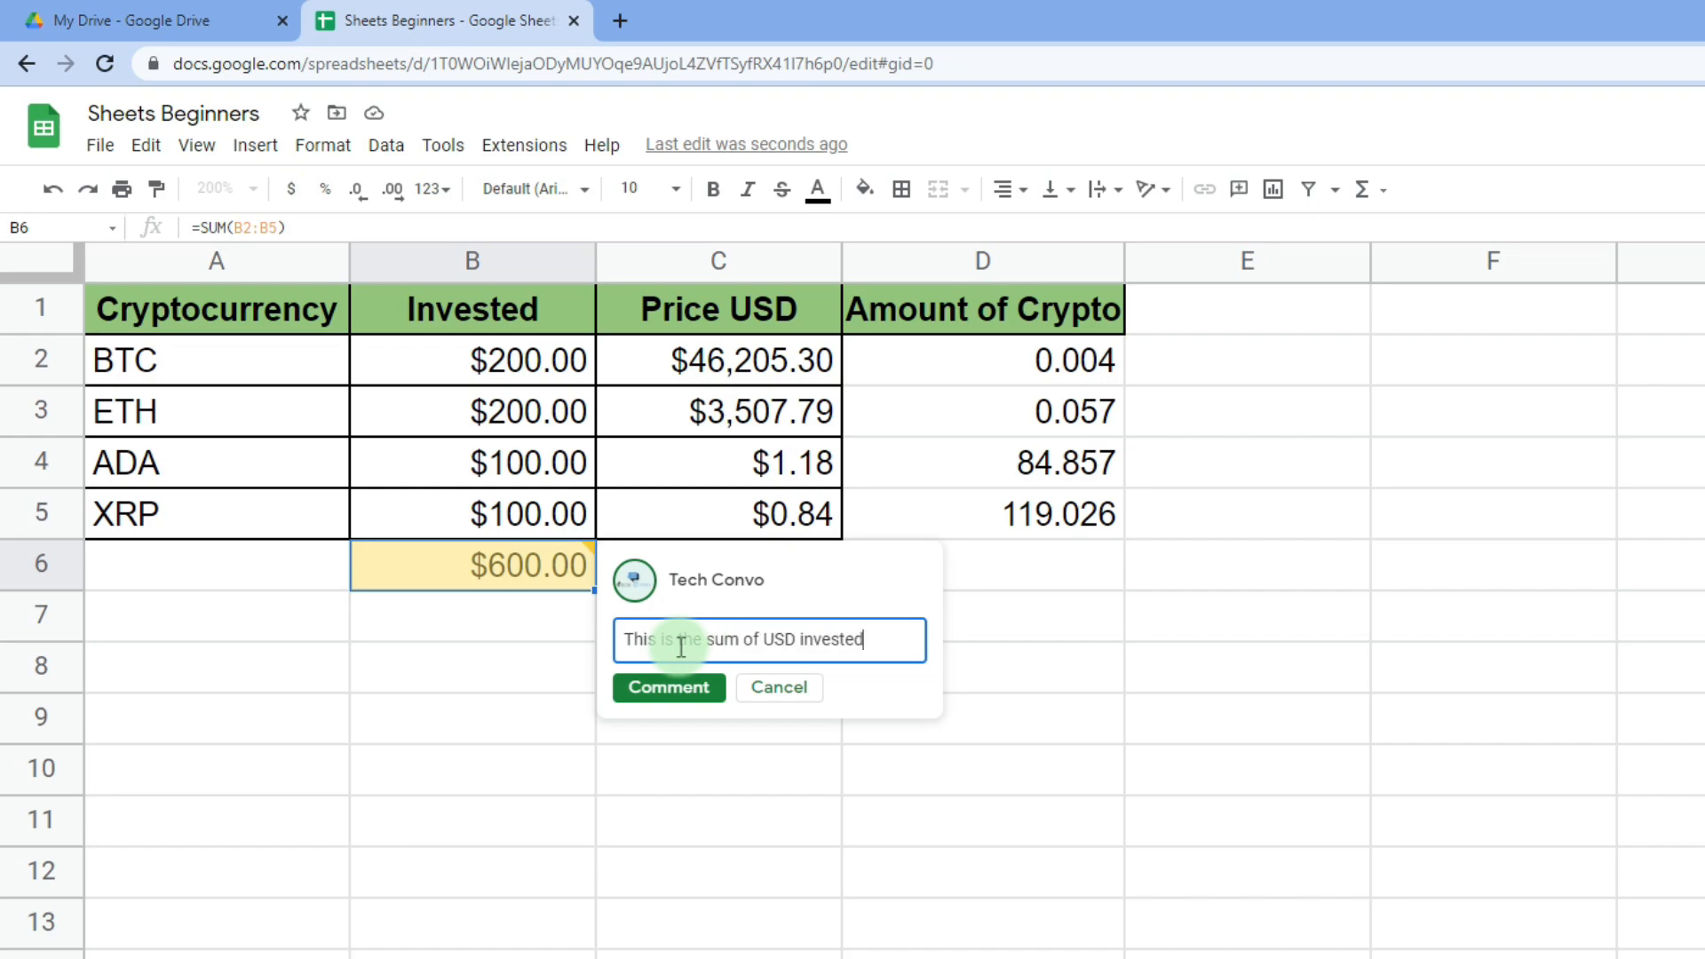
pyautogui.click(659, 692)
pyautogui.click(690, 632)
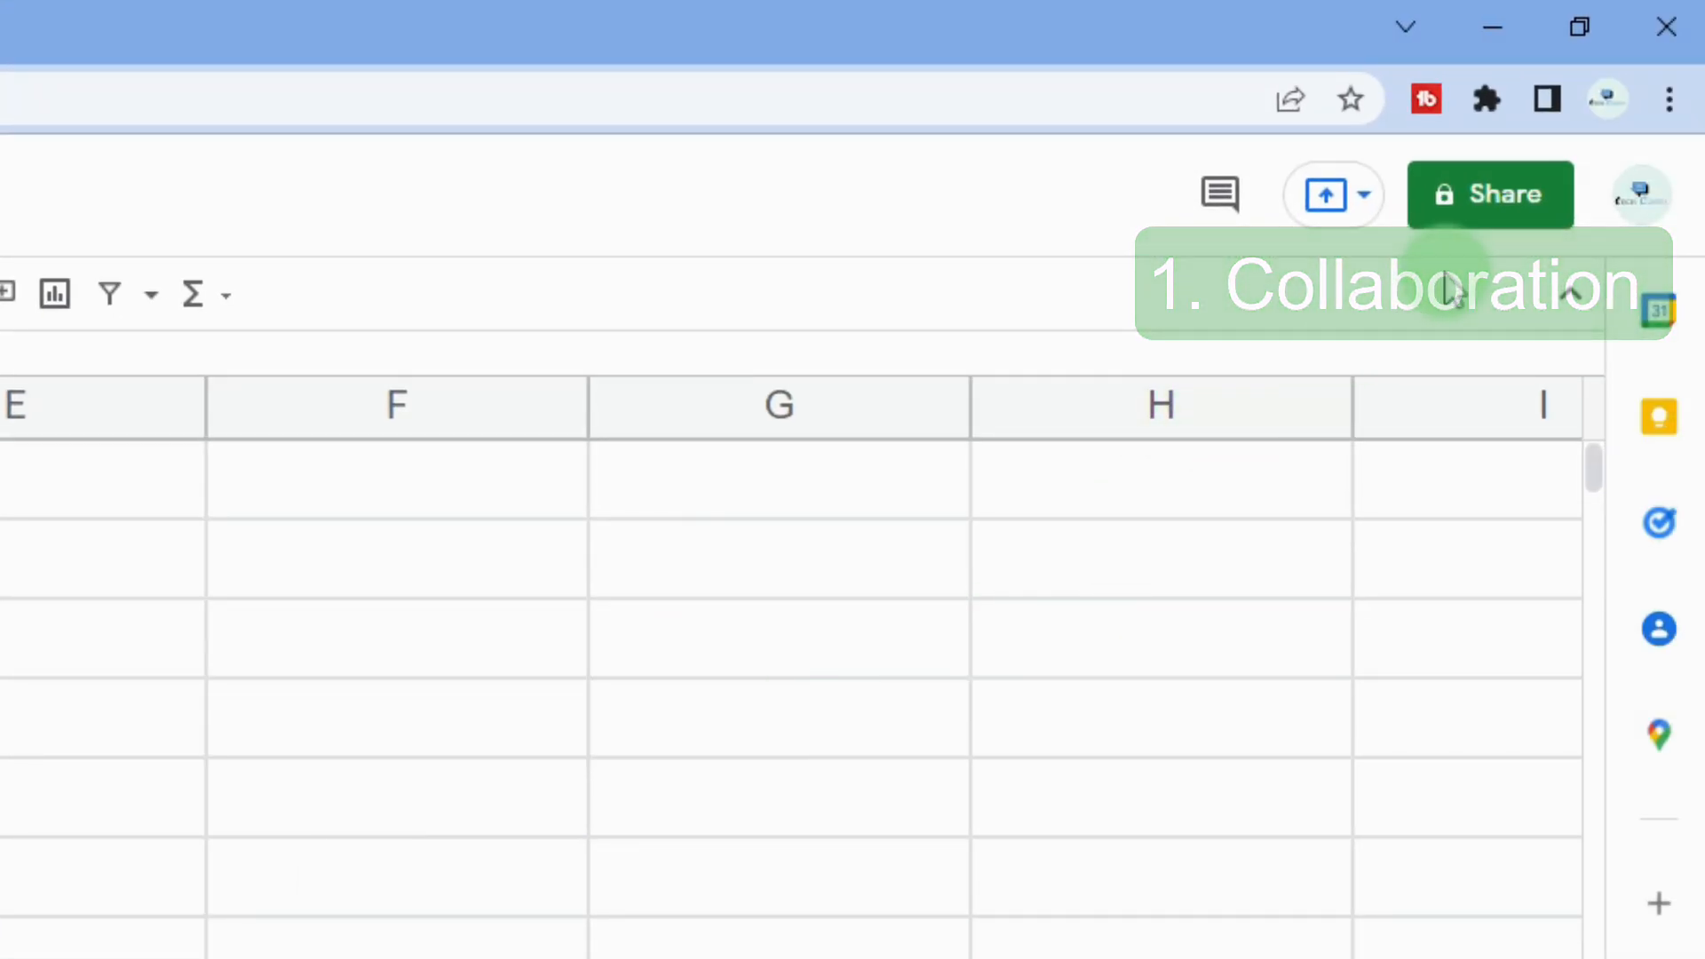
# - Start sharing the sheet with an entered e-mail address, keeping the Editor role
pyautogui.click(1507, 184)
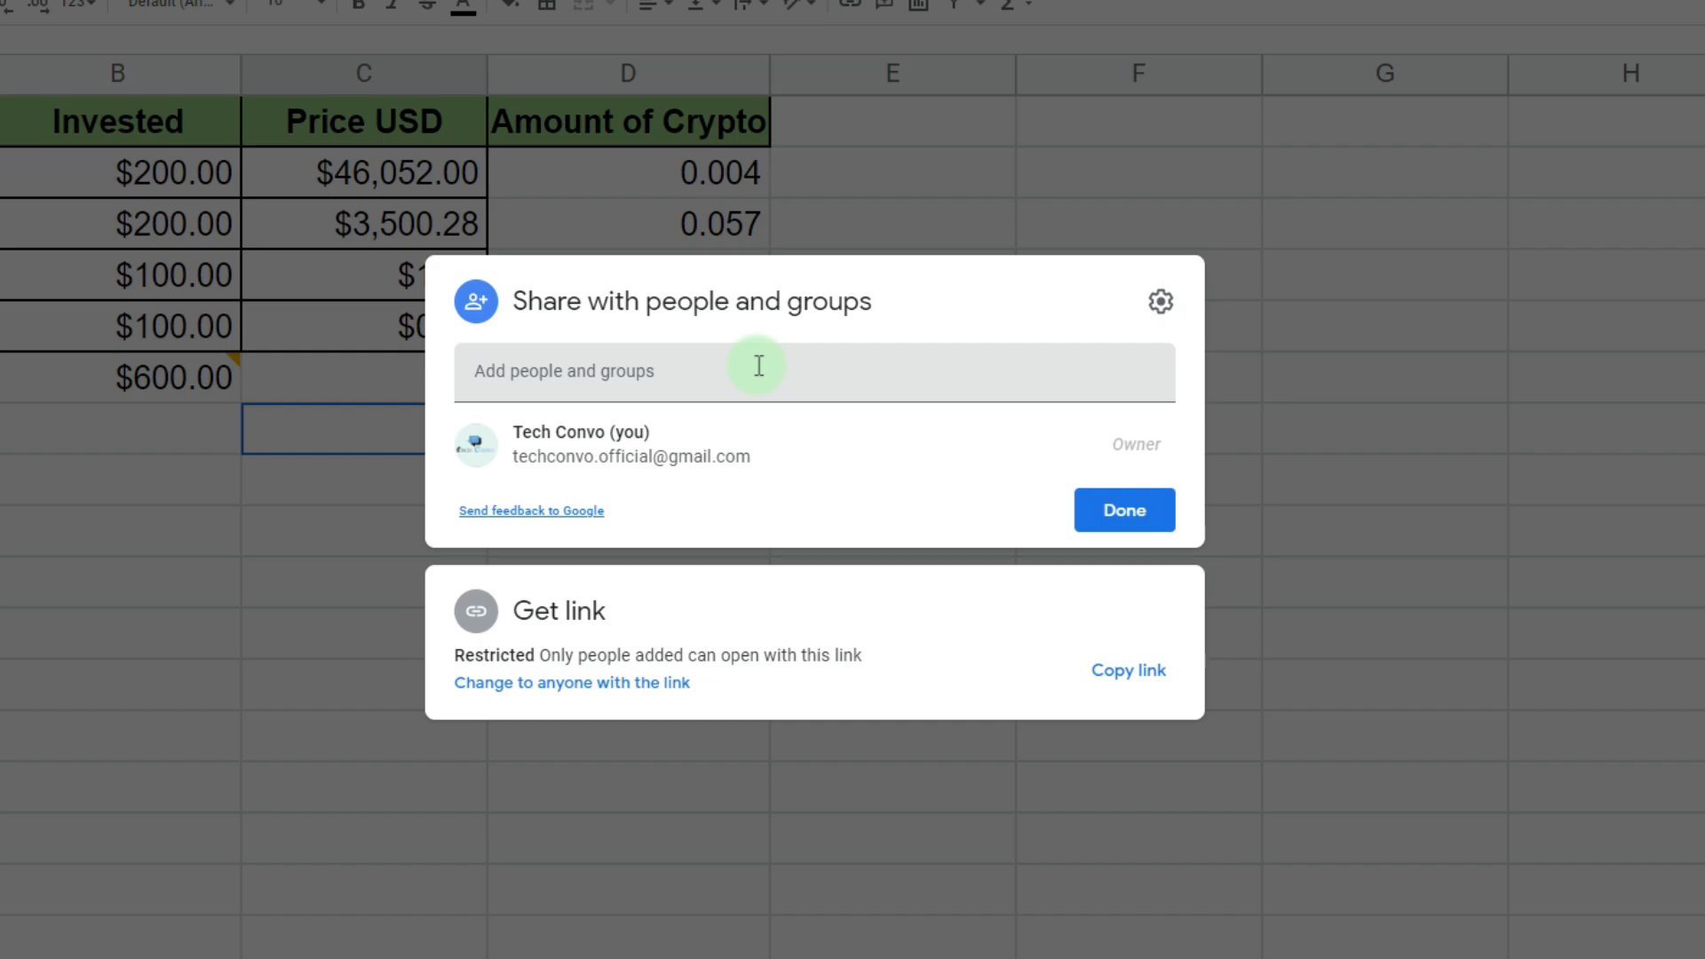
pyautogui.click(759, 365)
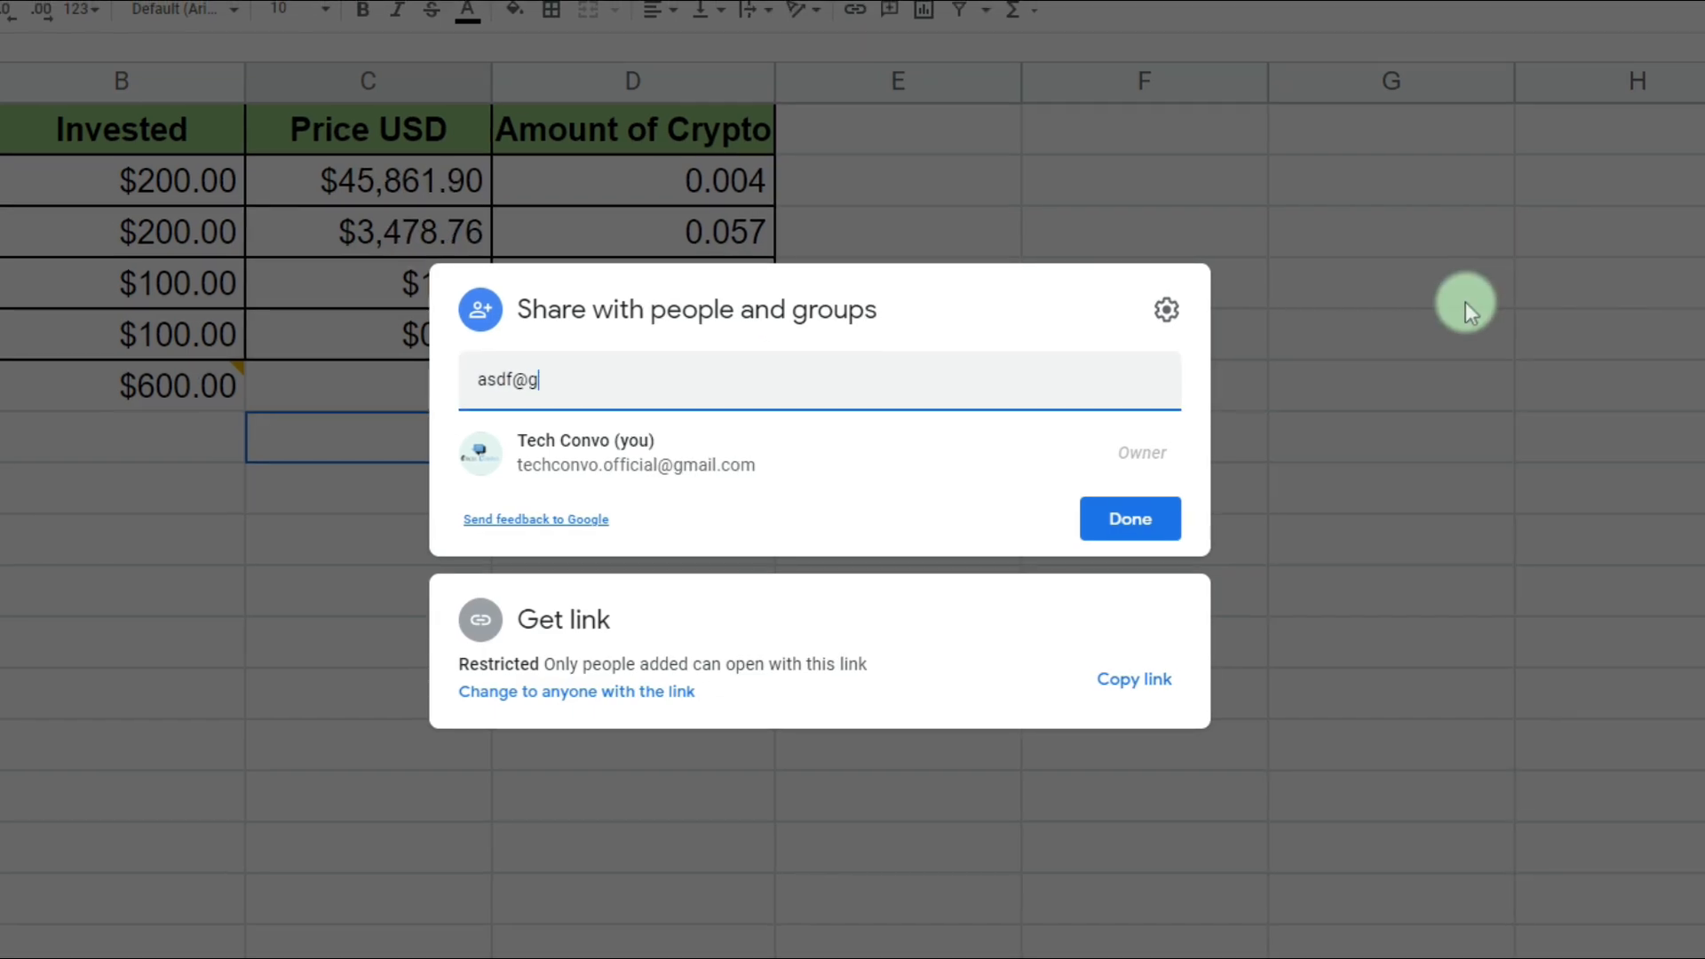
pyautogui.click(1004, 449)
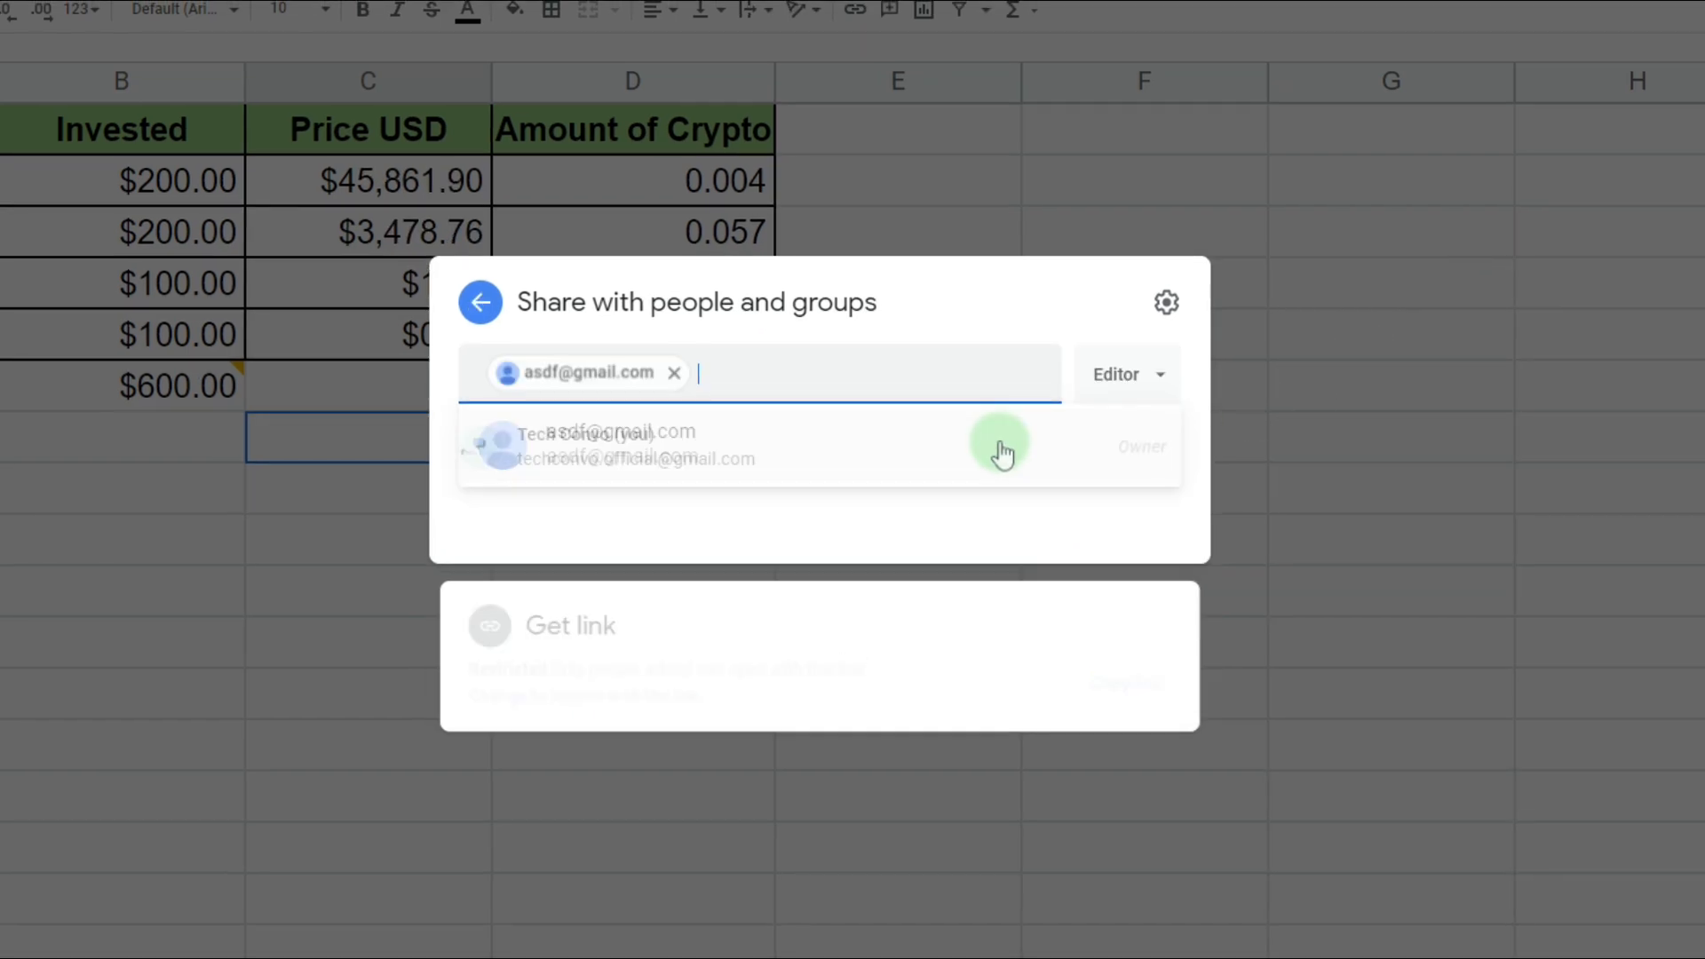
pyautogui.click(1154, 462)
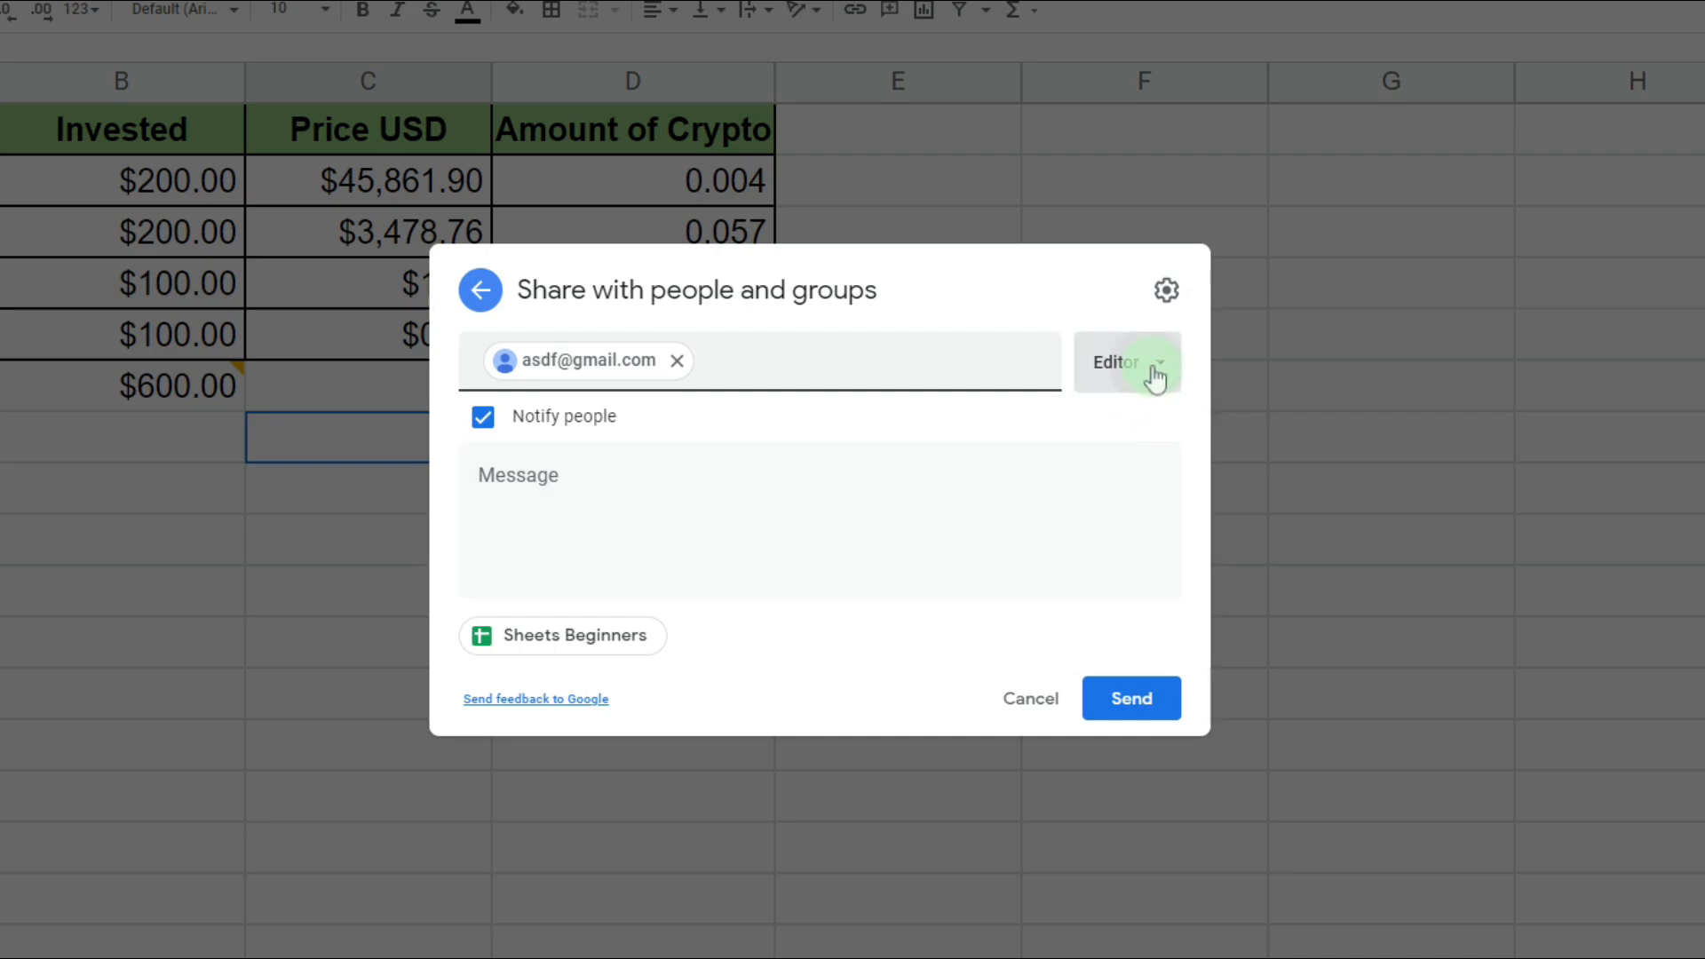
pyautogui.click(1154, 377)
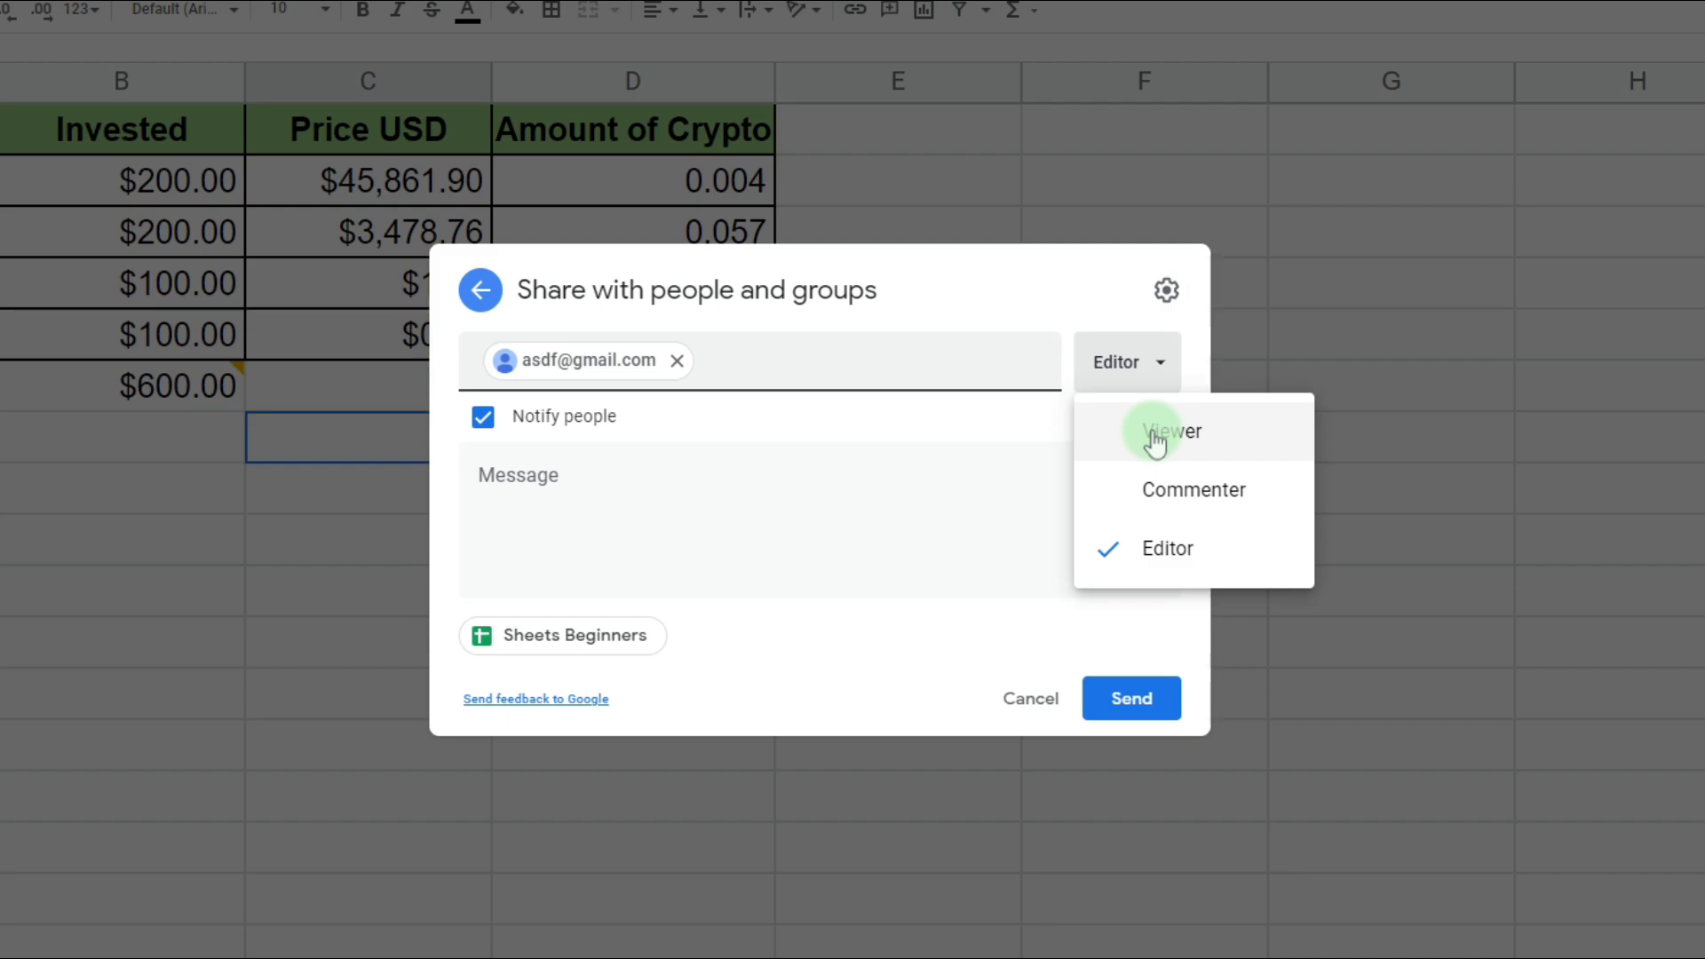
pyautogui.click(1057, 298)
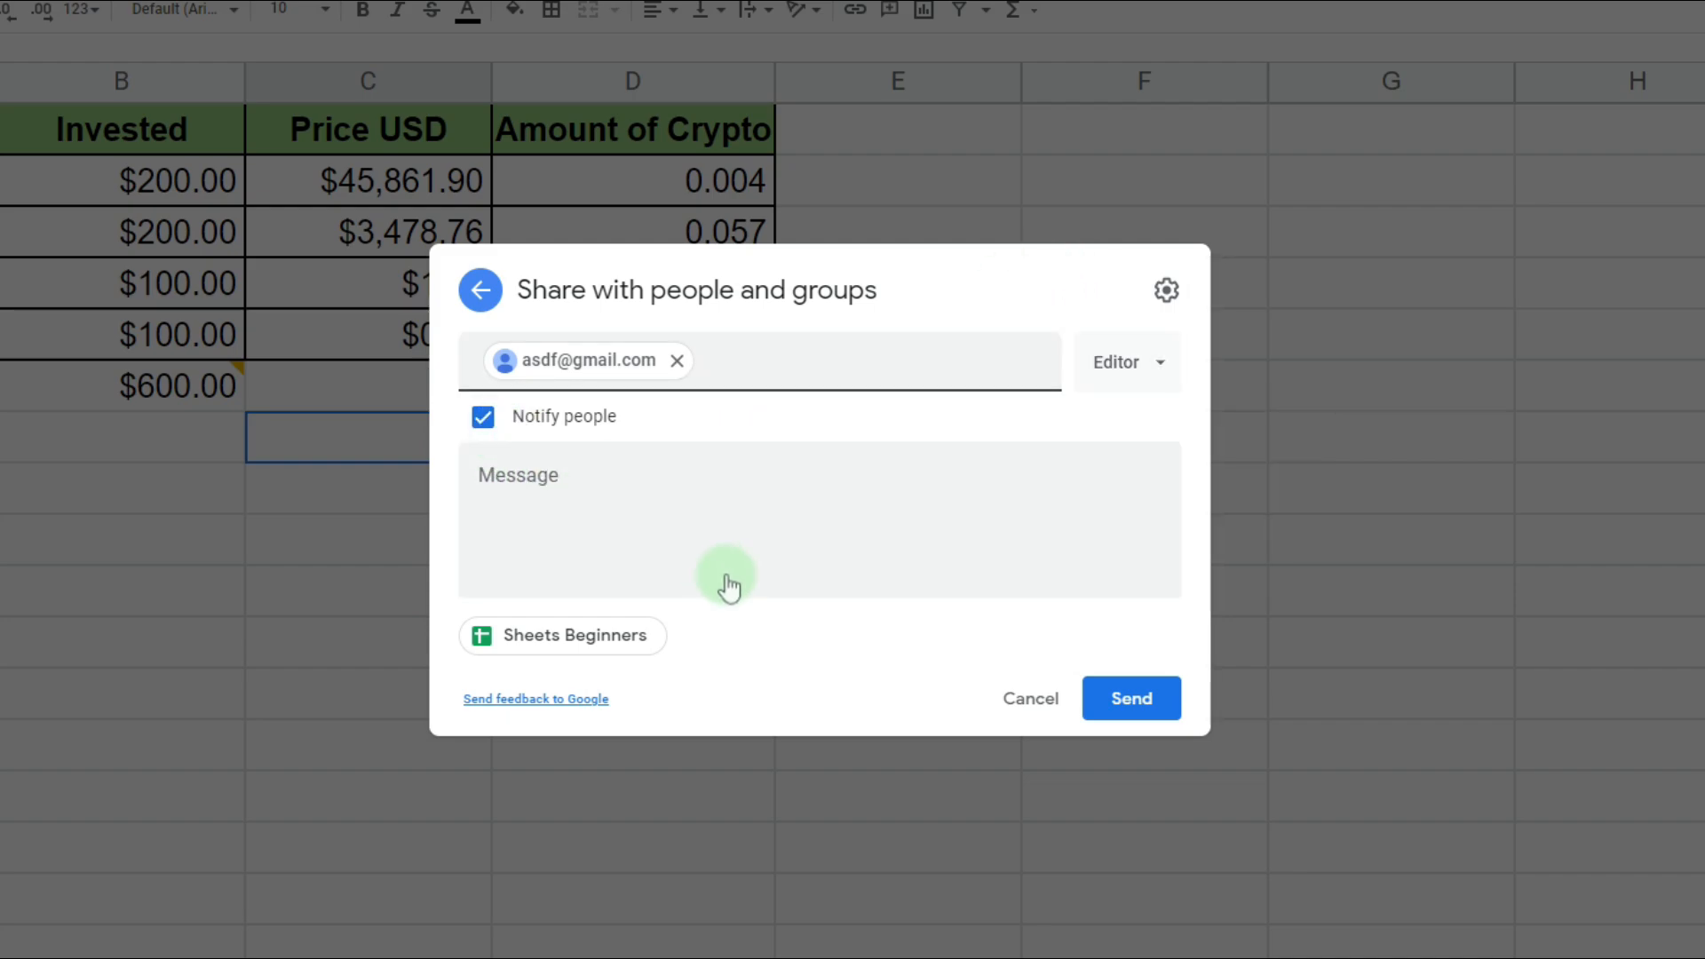
# - Cancel the invitation, copy the restricted share link and close sharing
pyautogui.click(1026, 700)
pyautogui.click(1141, 684)
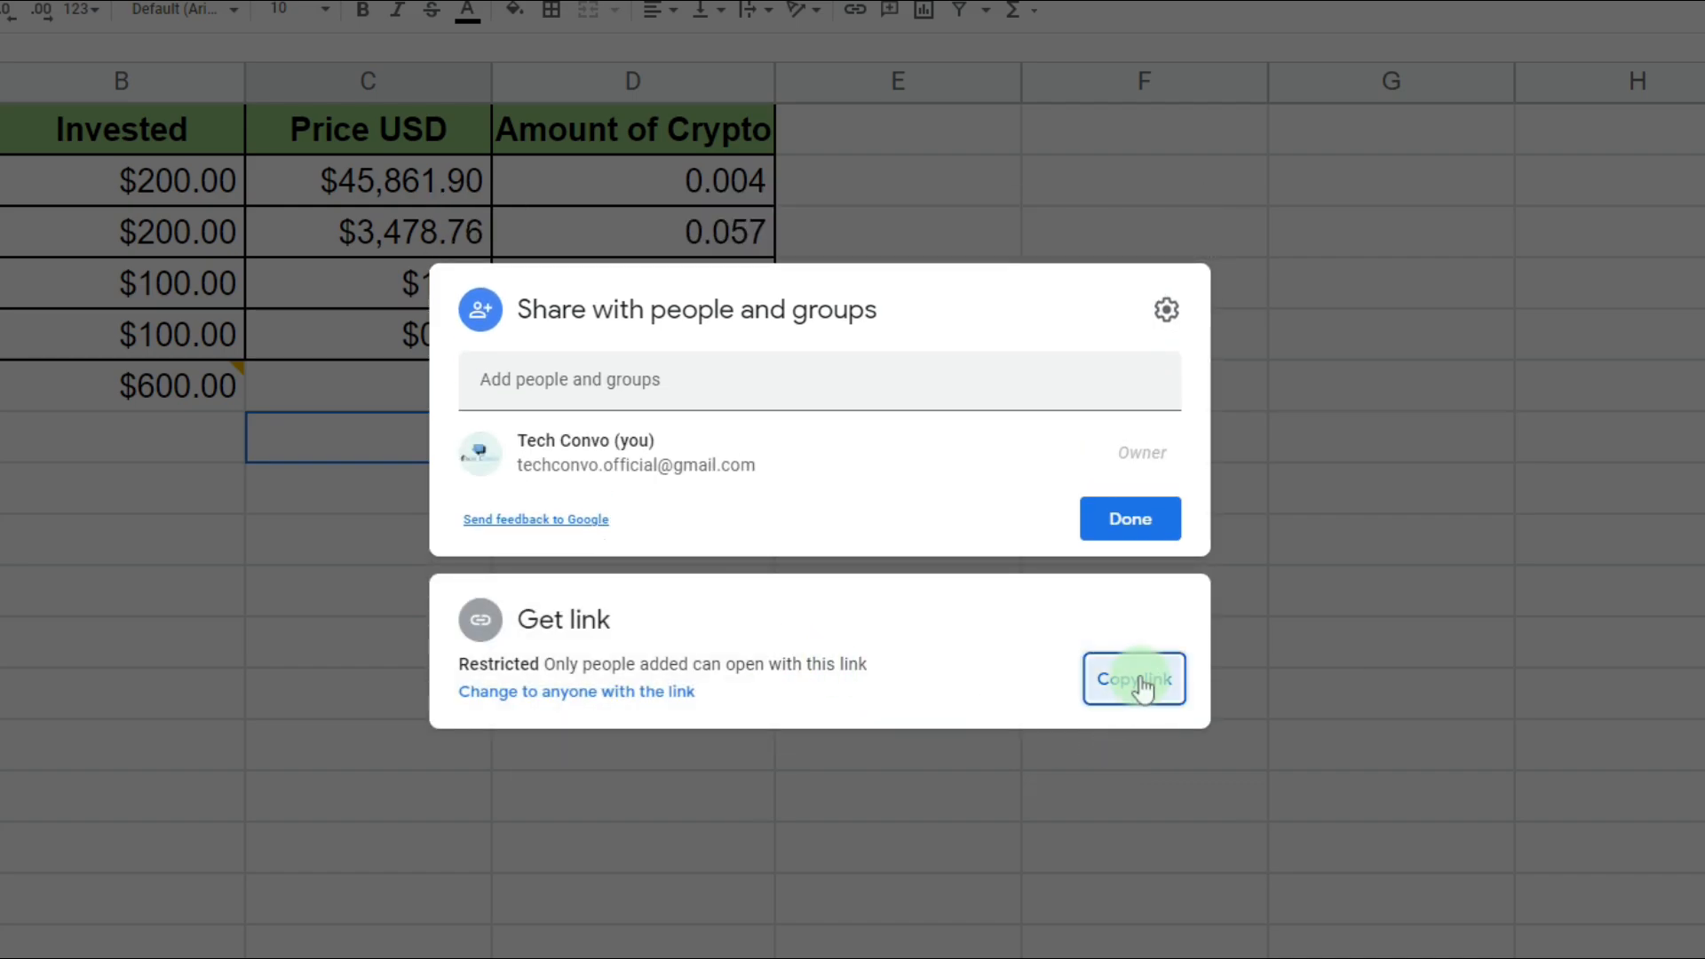
pyautogui.click(1130, 522)
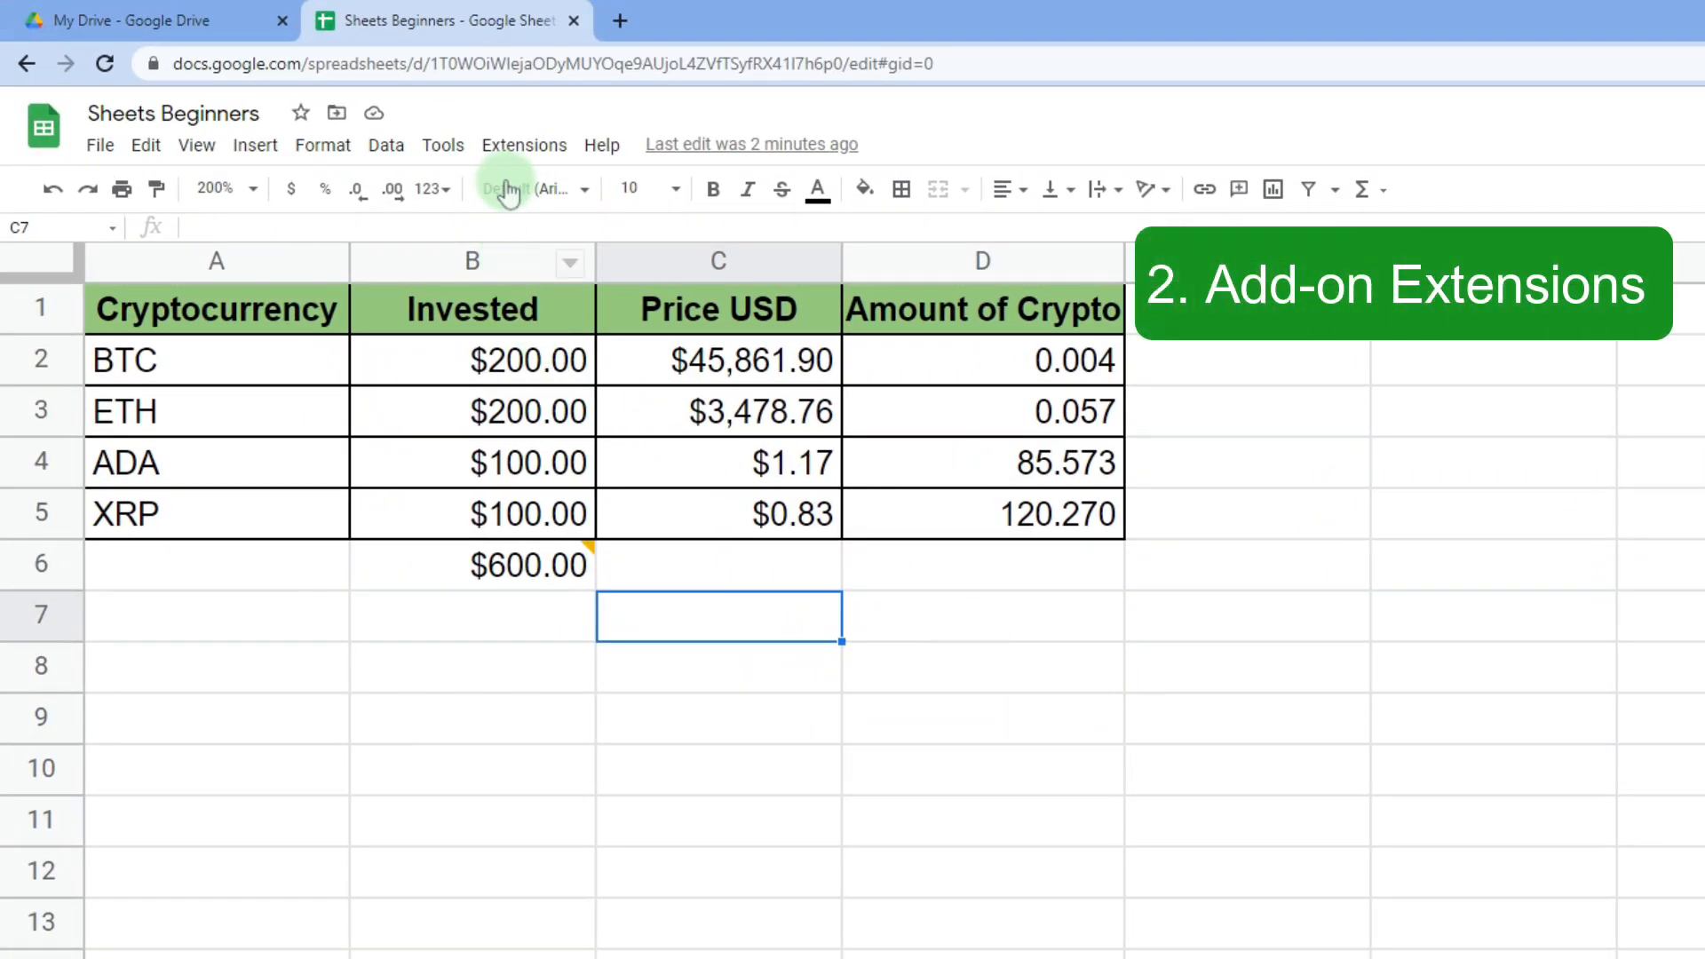
pyautogui.click(526, 151)
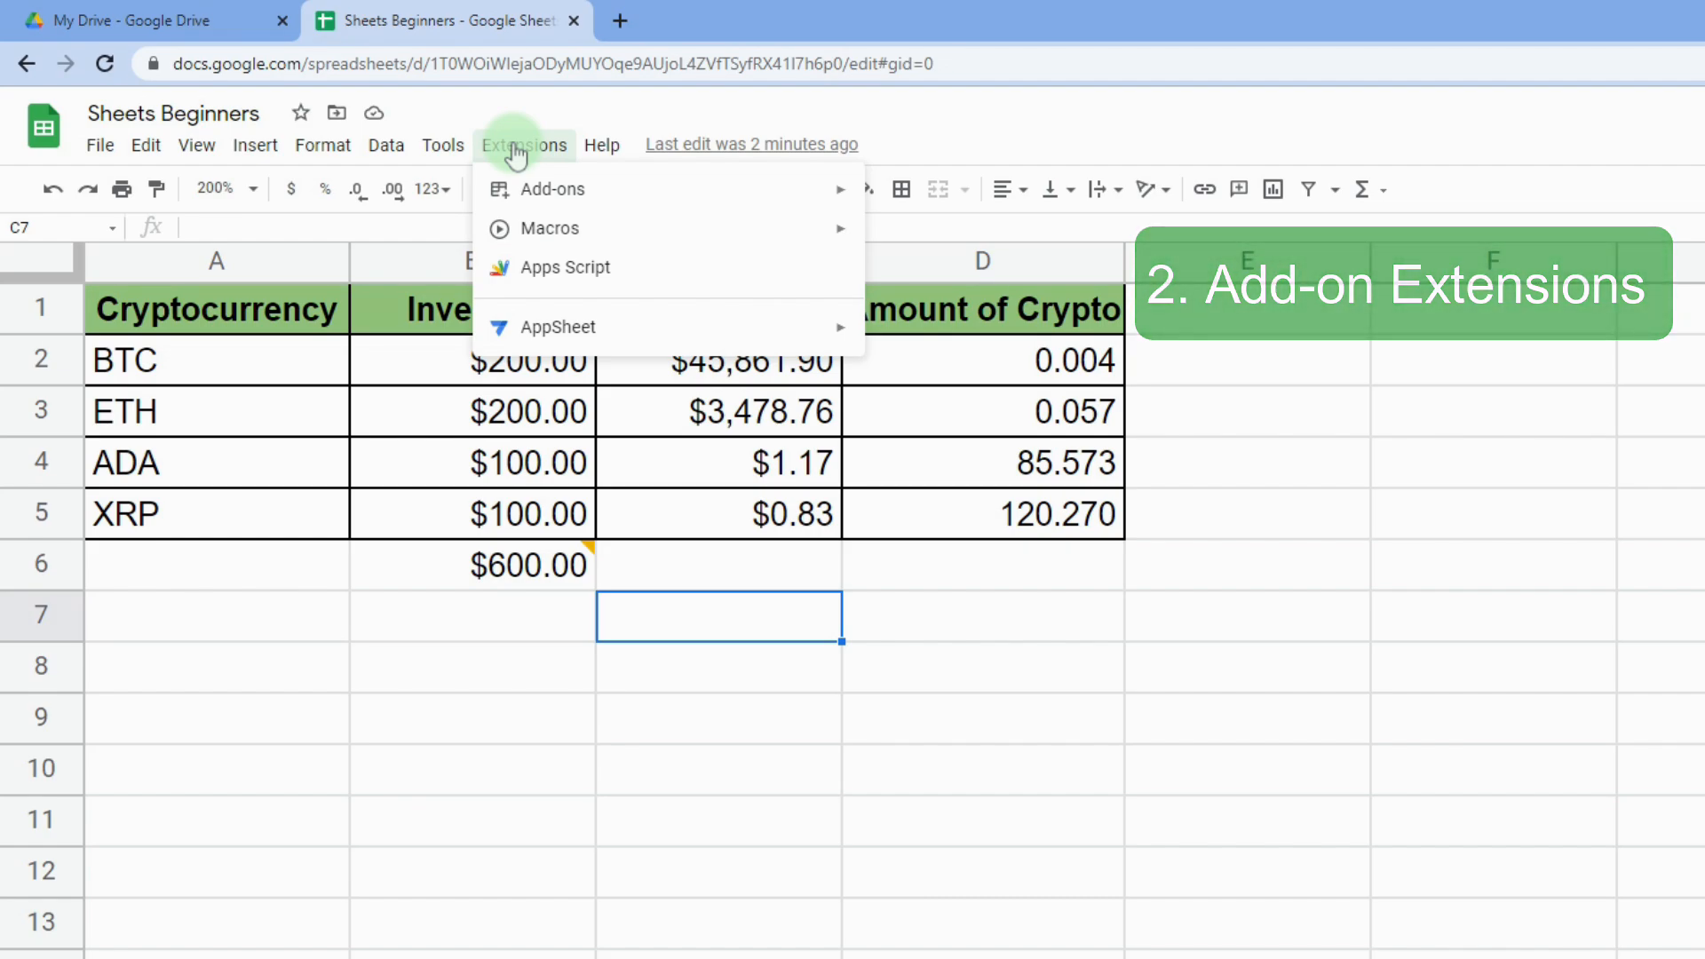
pyautogui.moveTo(644, 203)
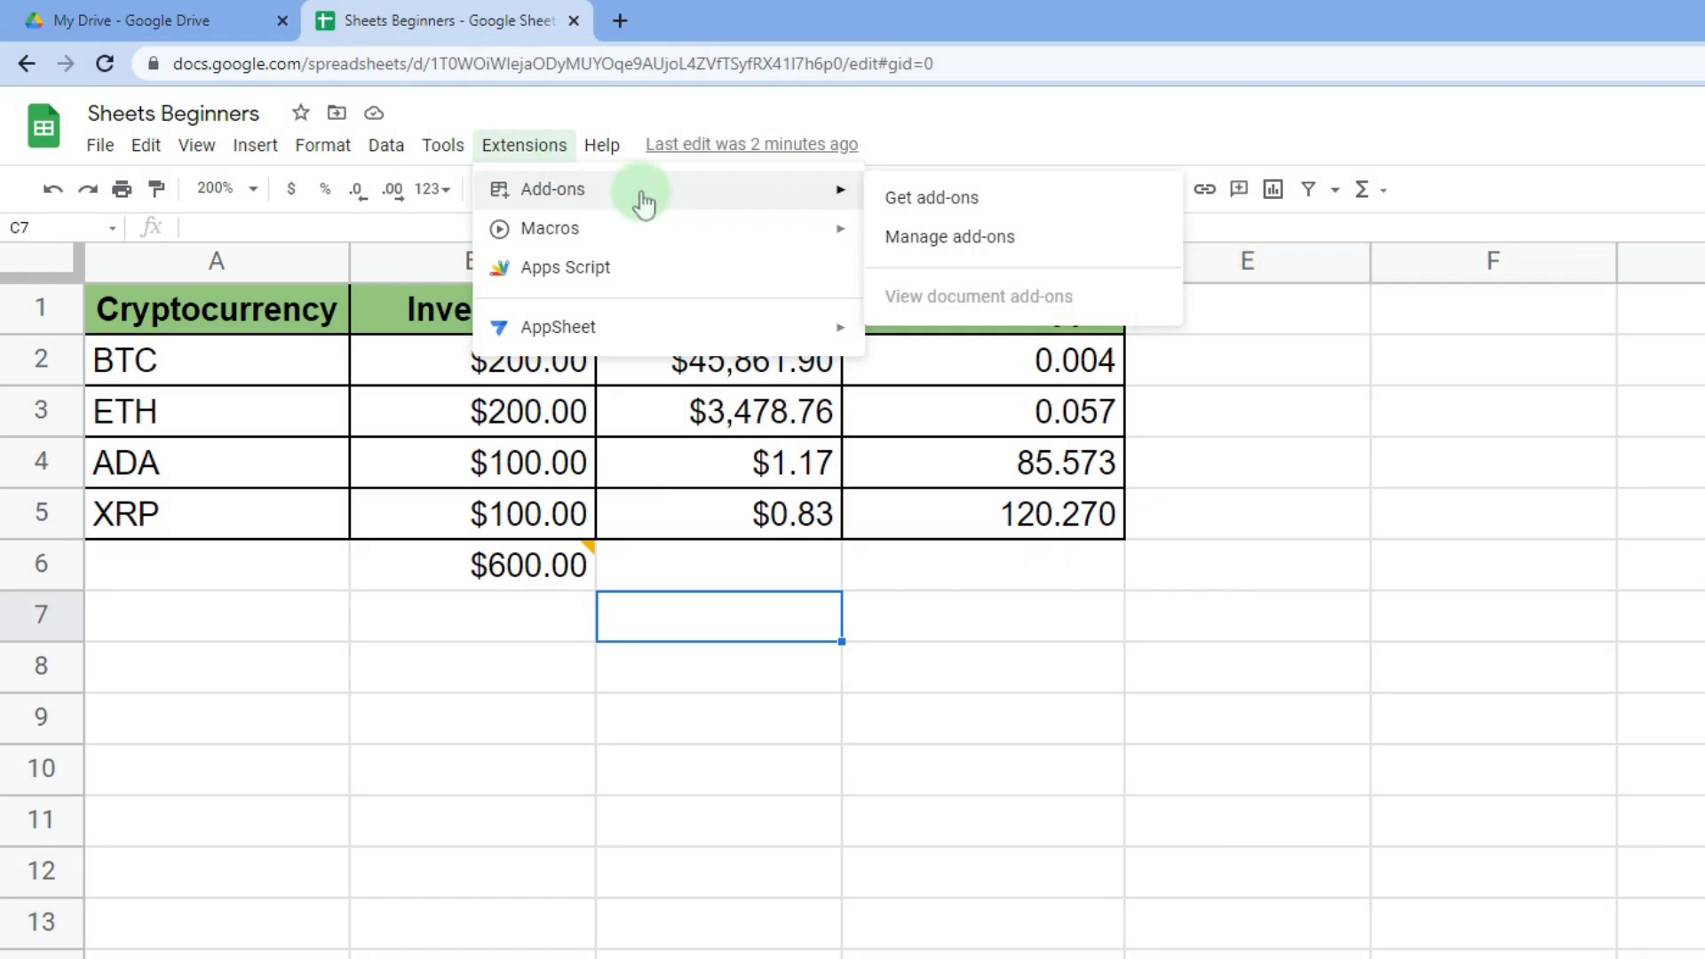
pyautogui.click(1031, 197)
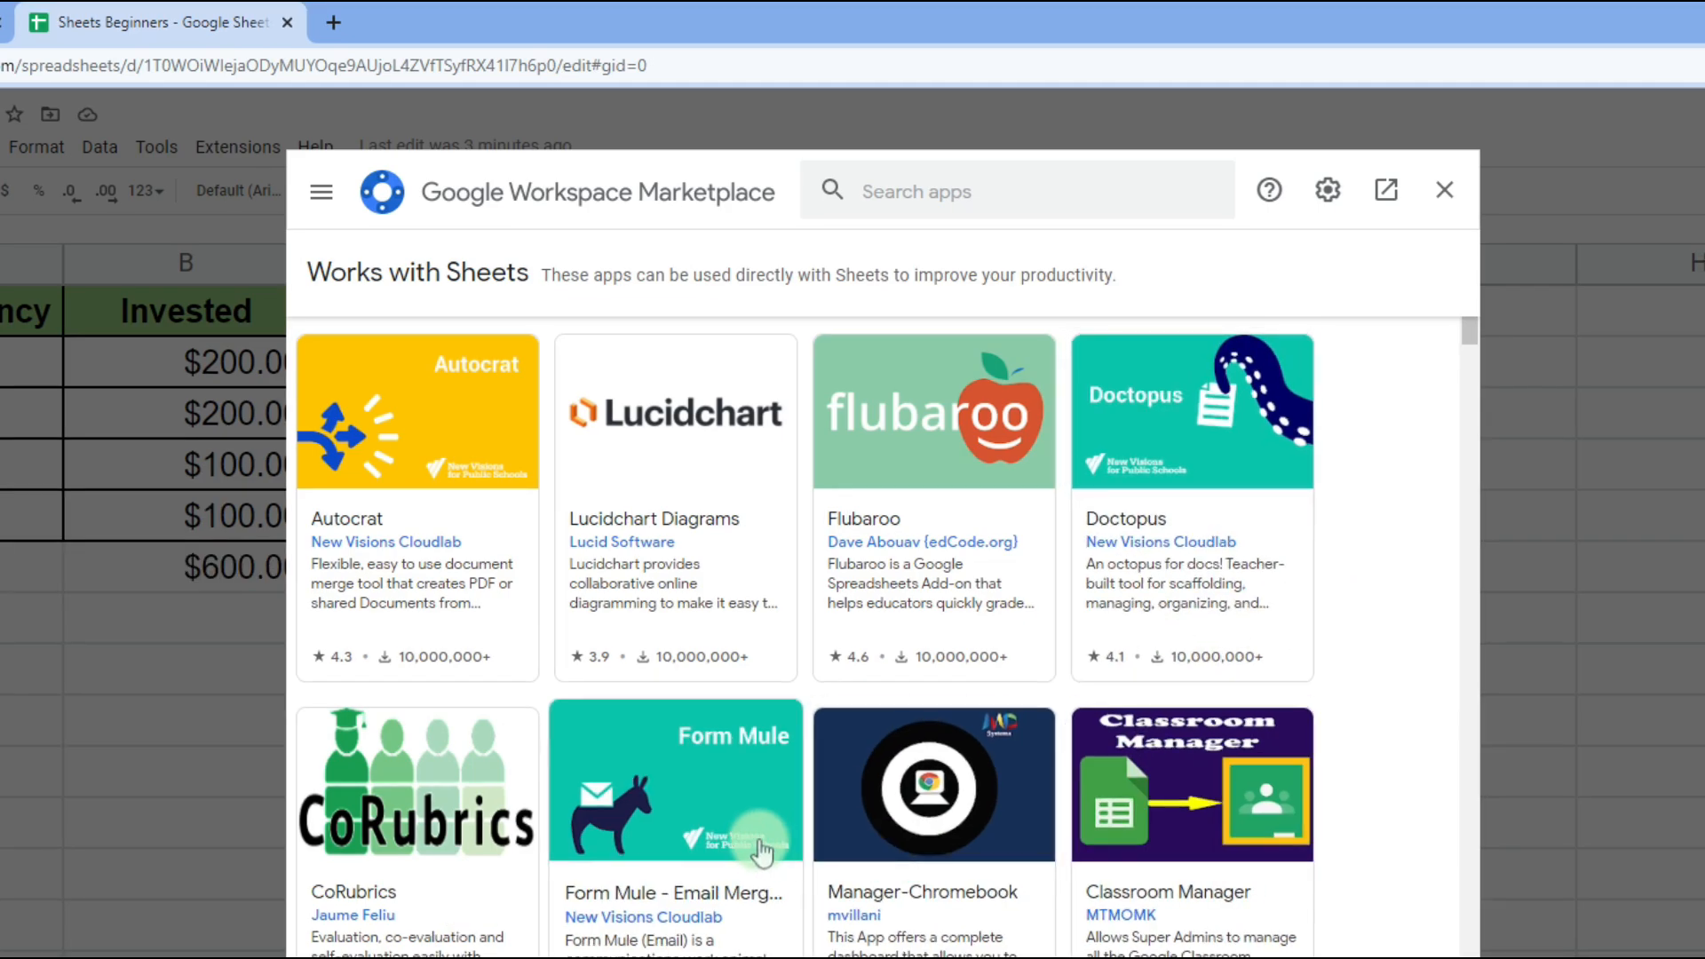
pyautogui.scroll(-15, 807, 851)
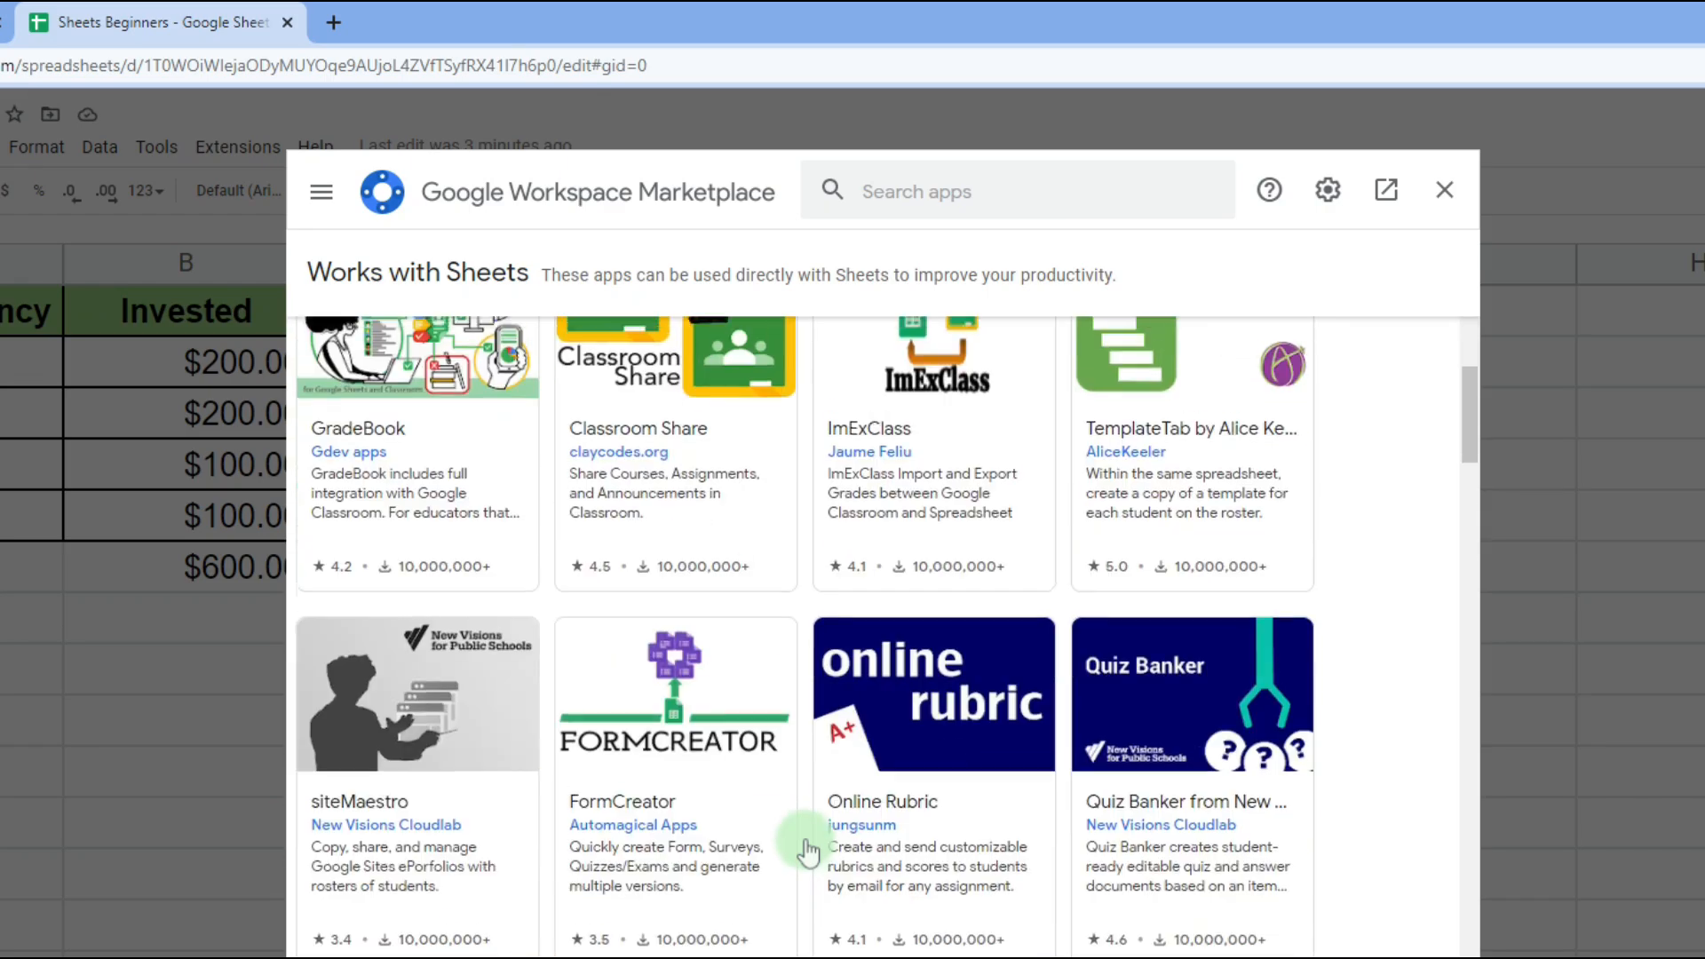
pyautogui.scroll(-12, 808, 851)
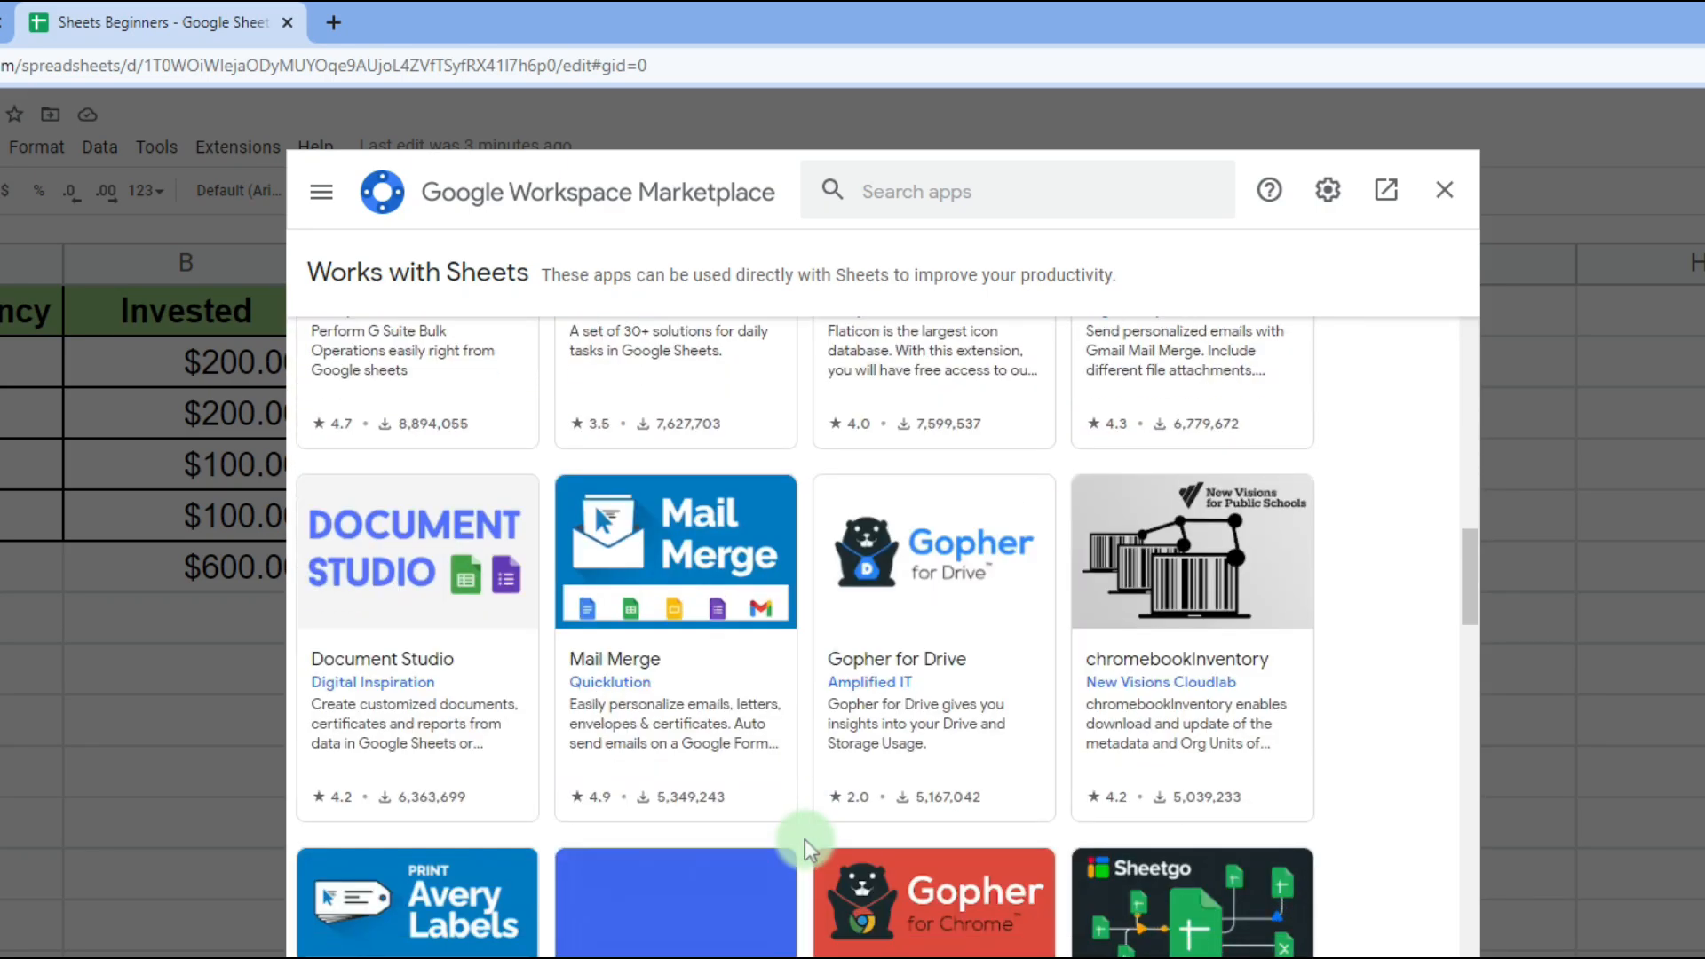
pyautogui.scroll(-9, 839, 772)
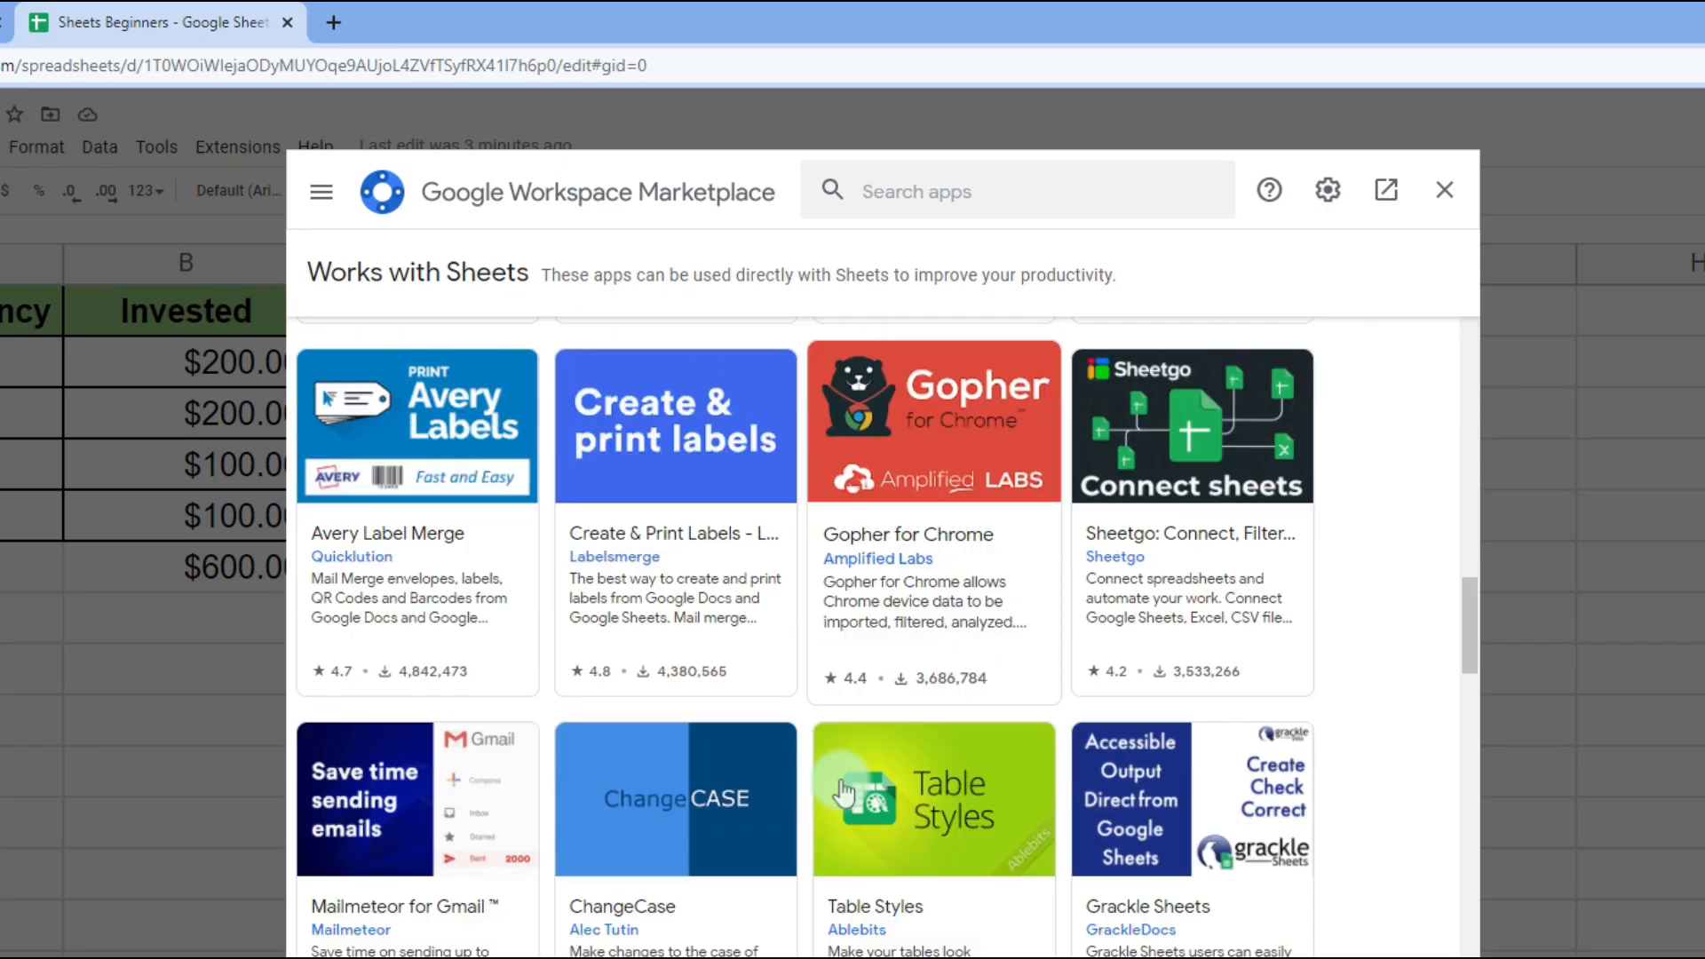
pyautogui.scroll(-5, 840, 780)
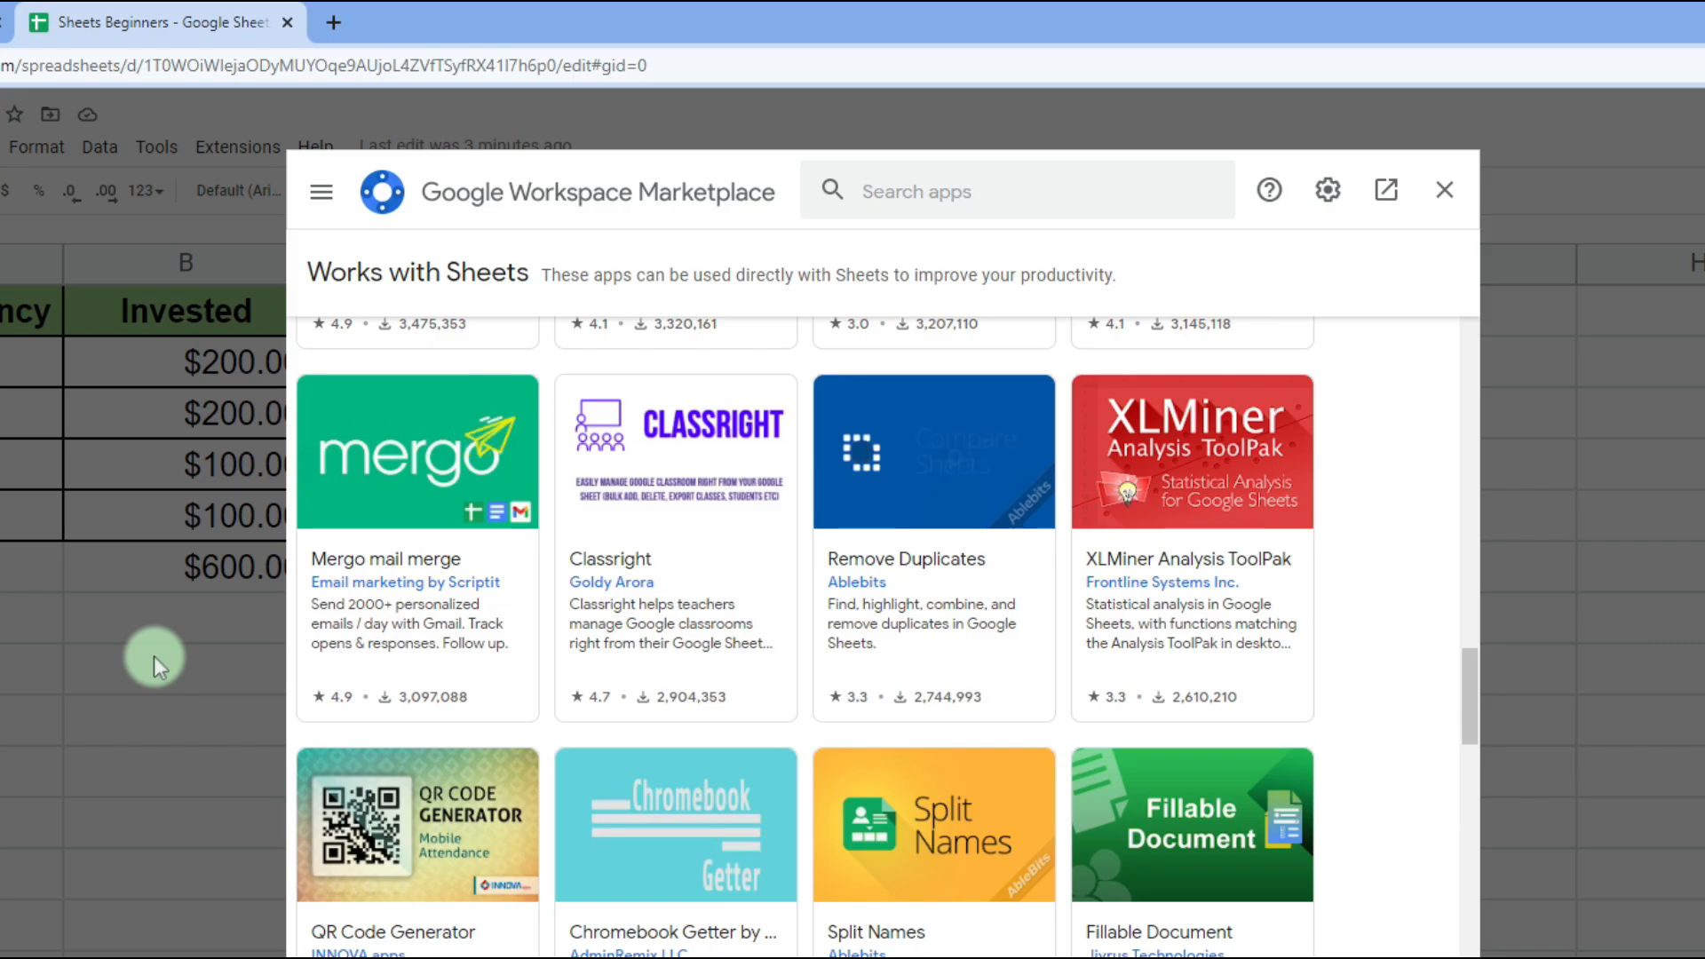
pyautogui.click(1445, 189)
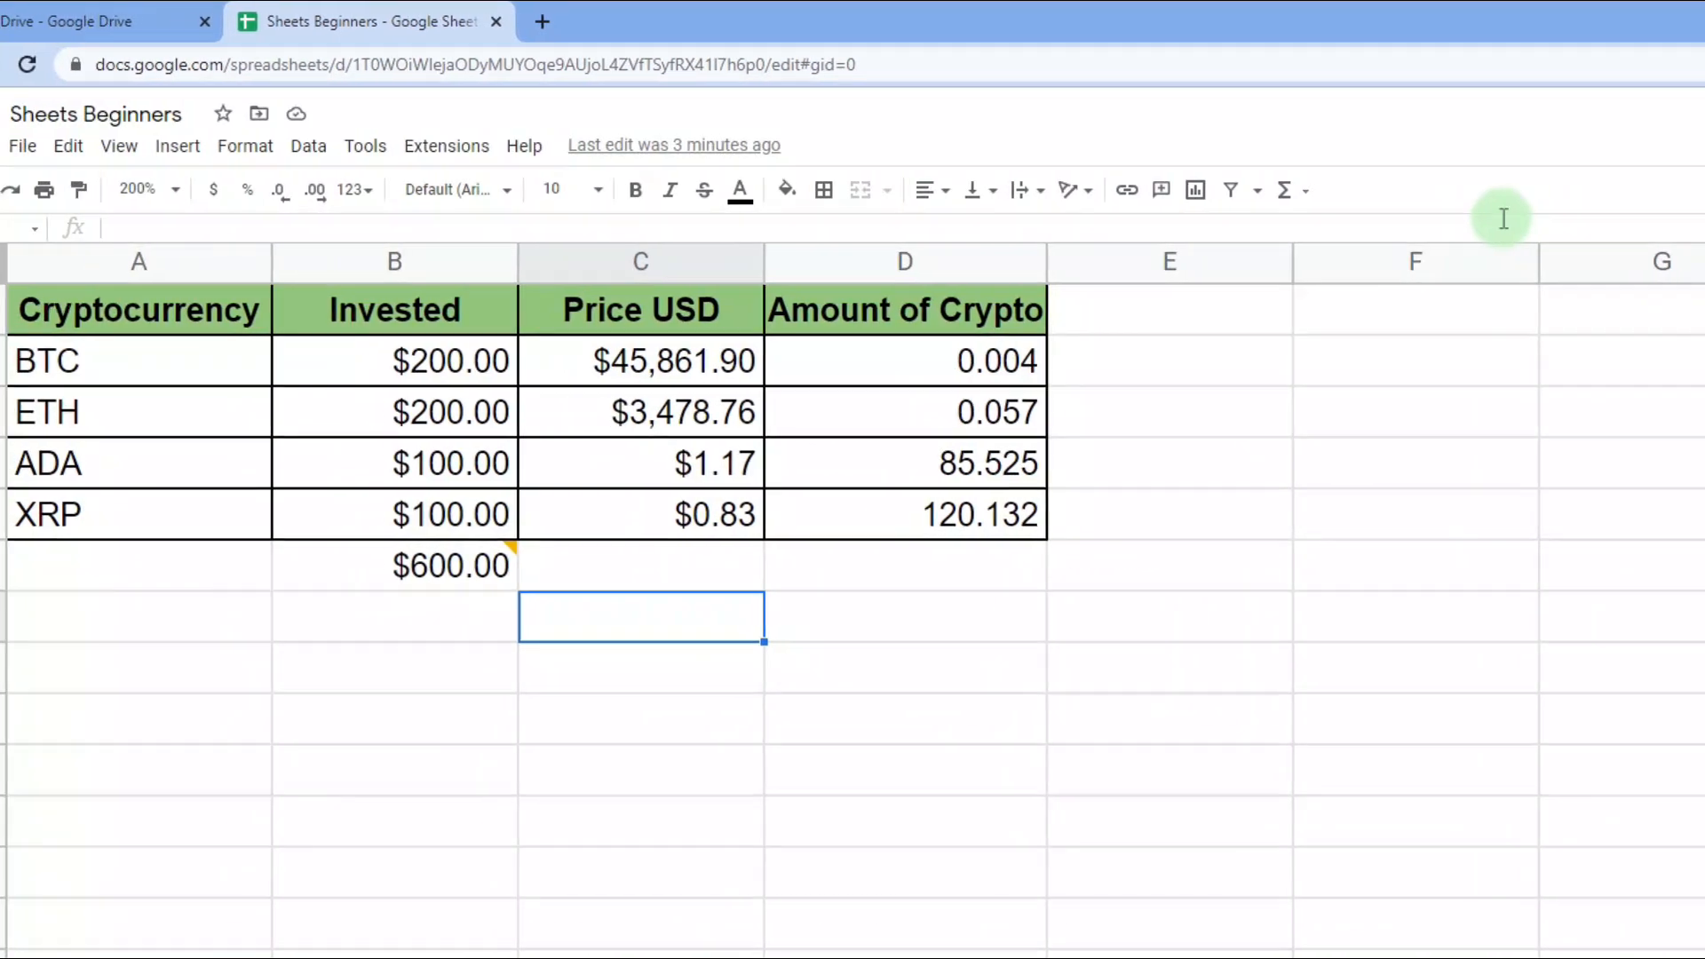
pyautogui.click(453, 146)
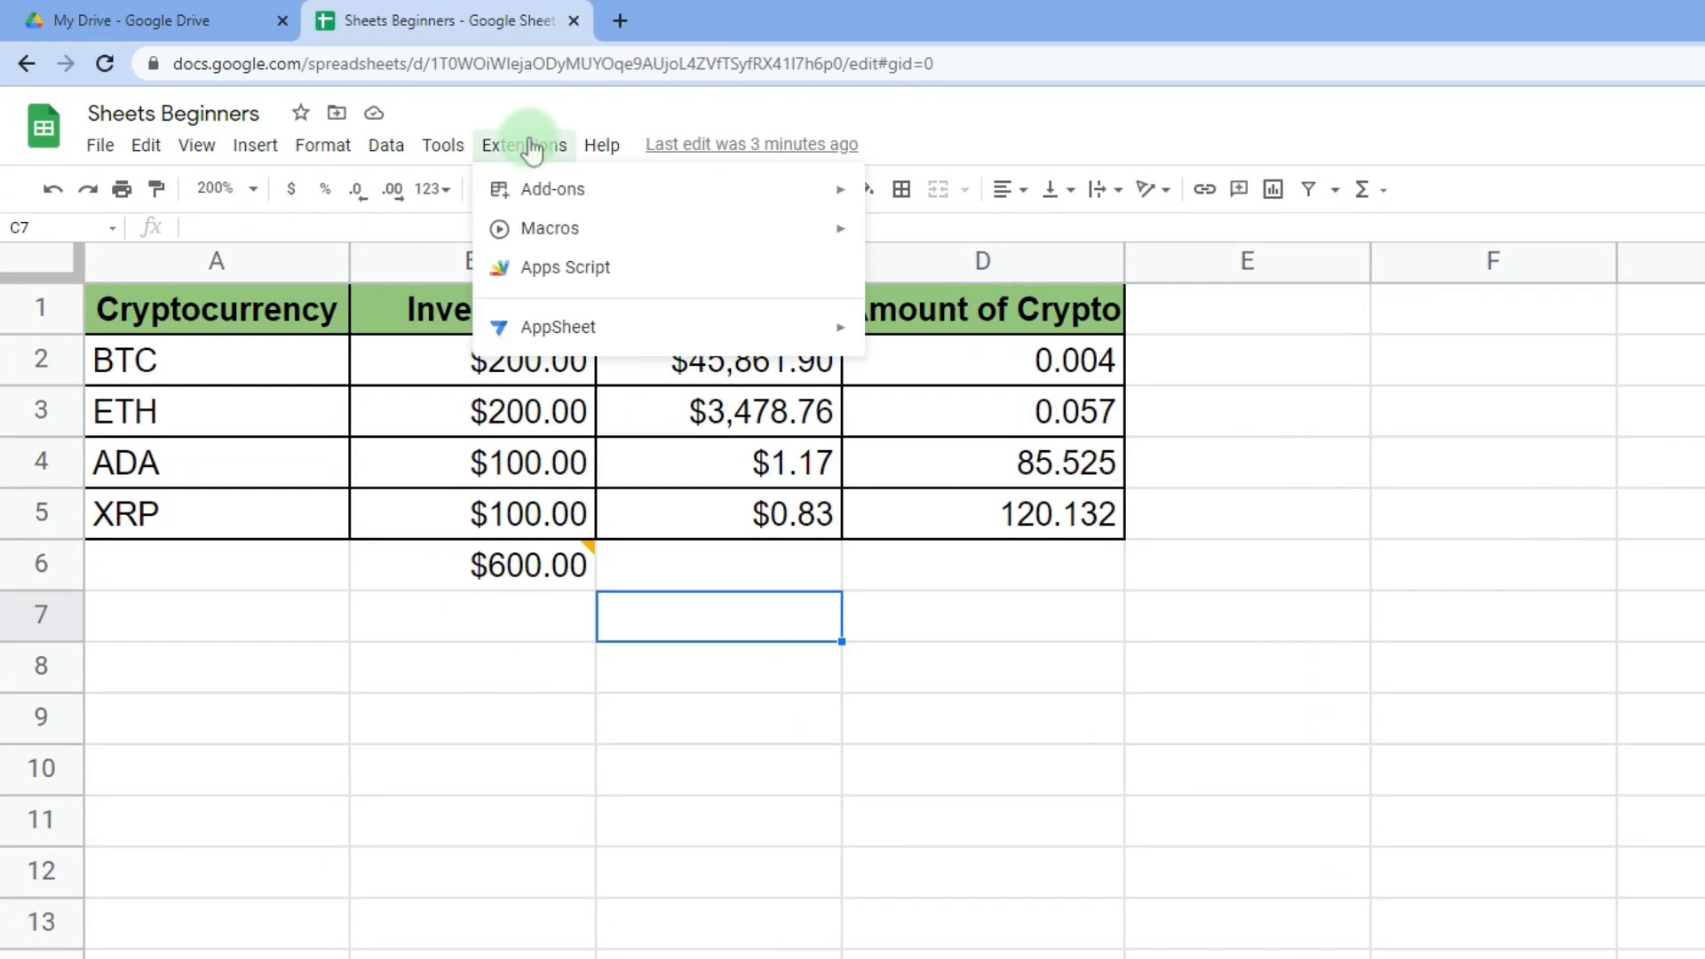
pyautogui.moveTo(550, 238)
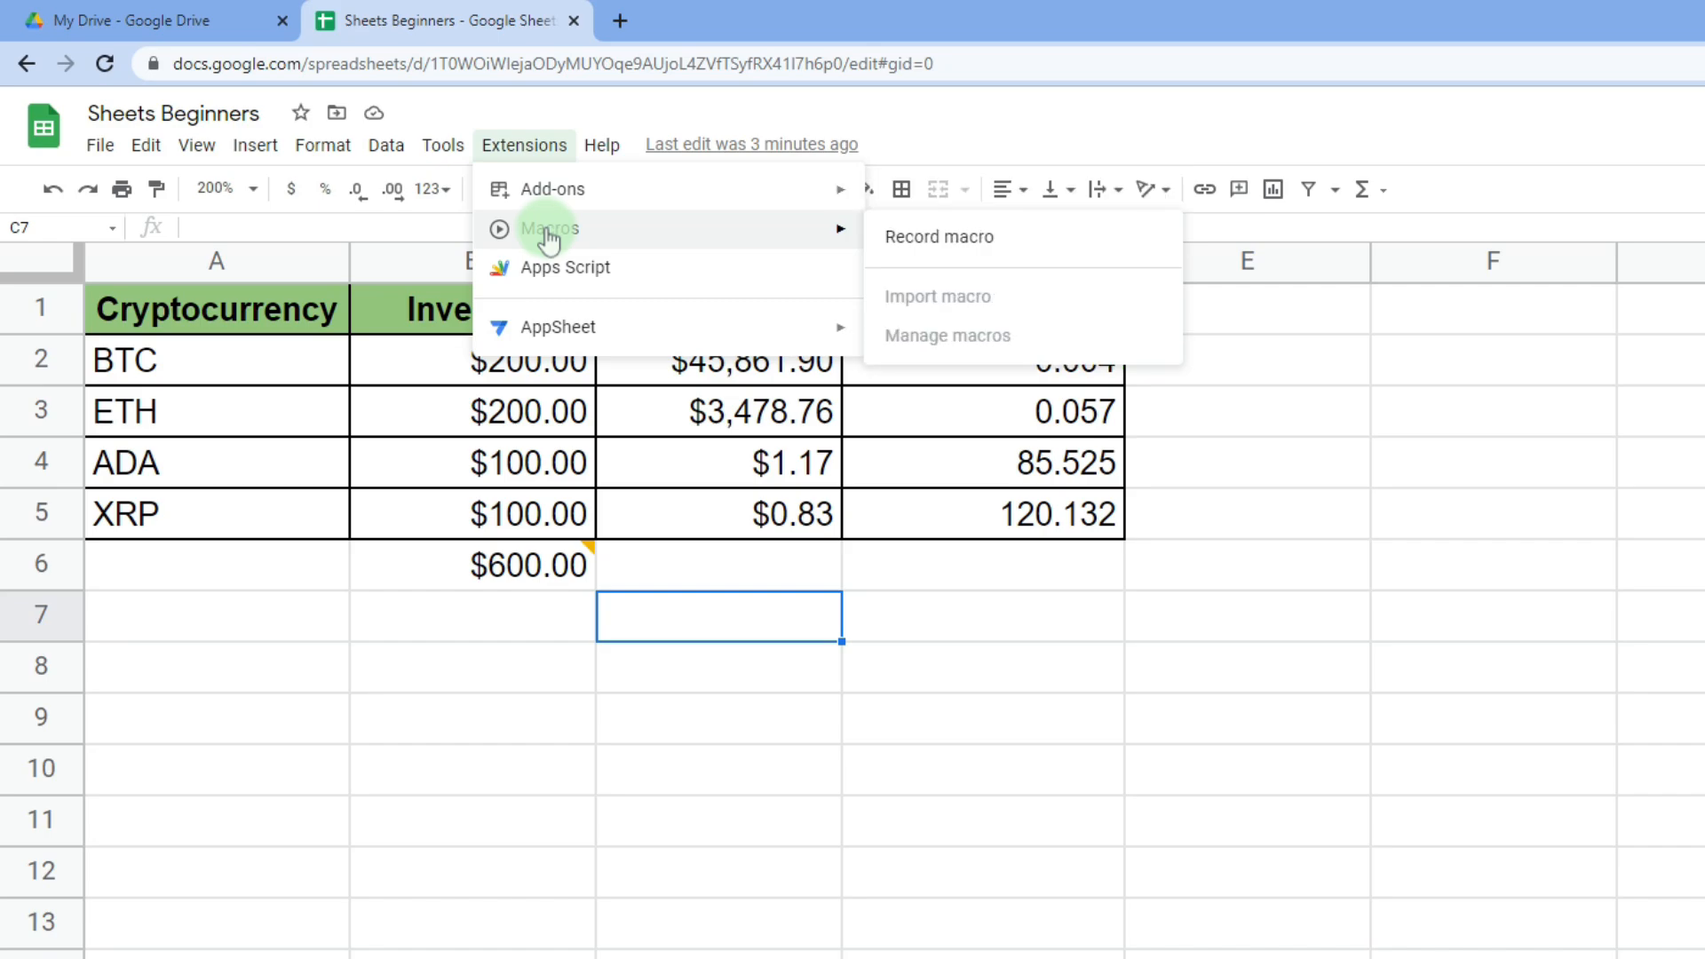
pyautogui.moveTo(553, 334)
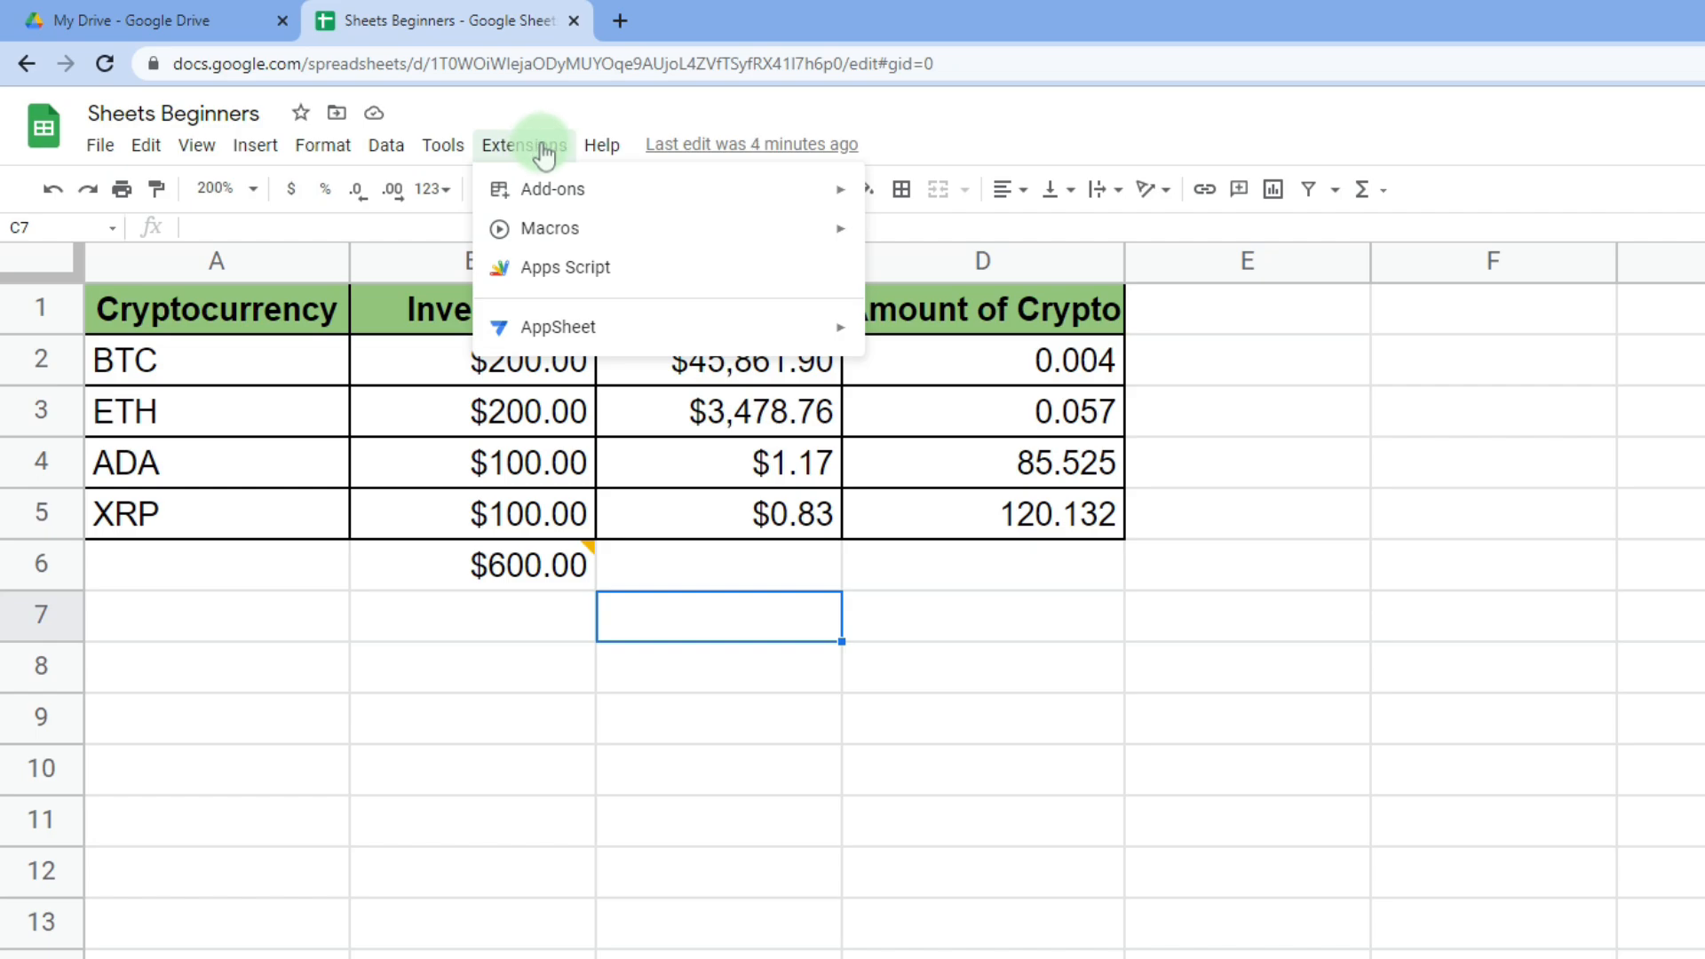
pyautogui.click(684, 625)
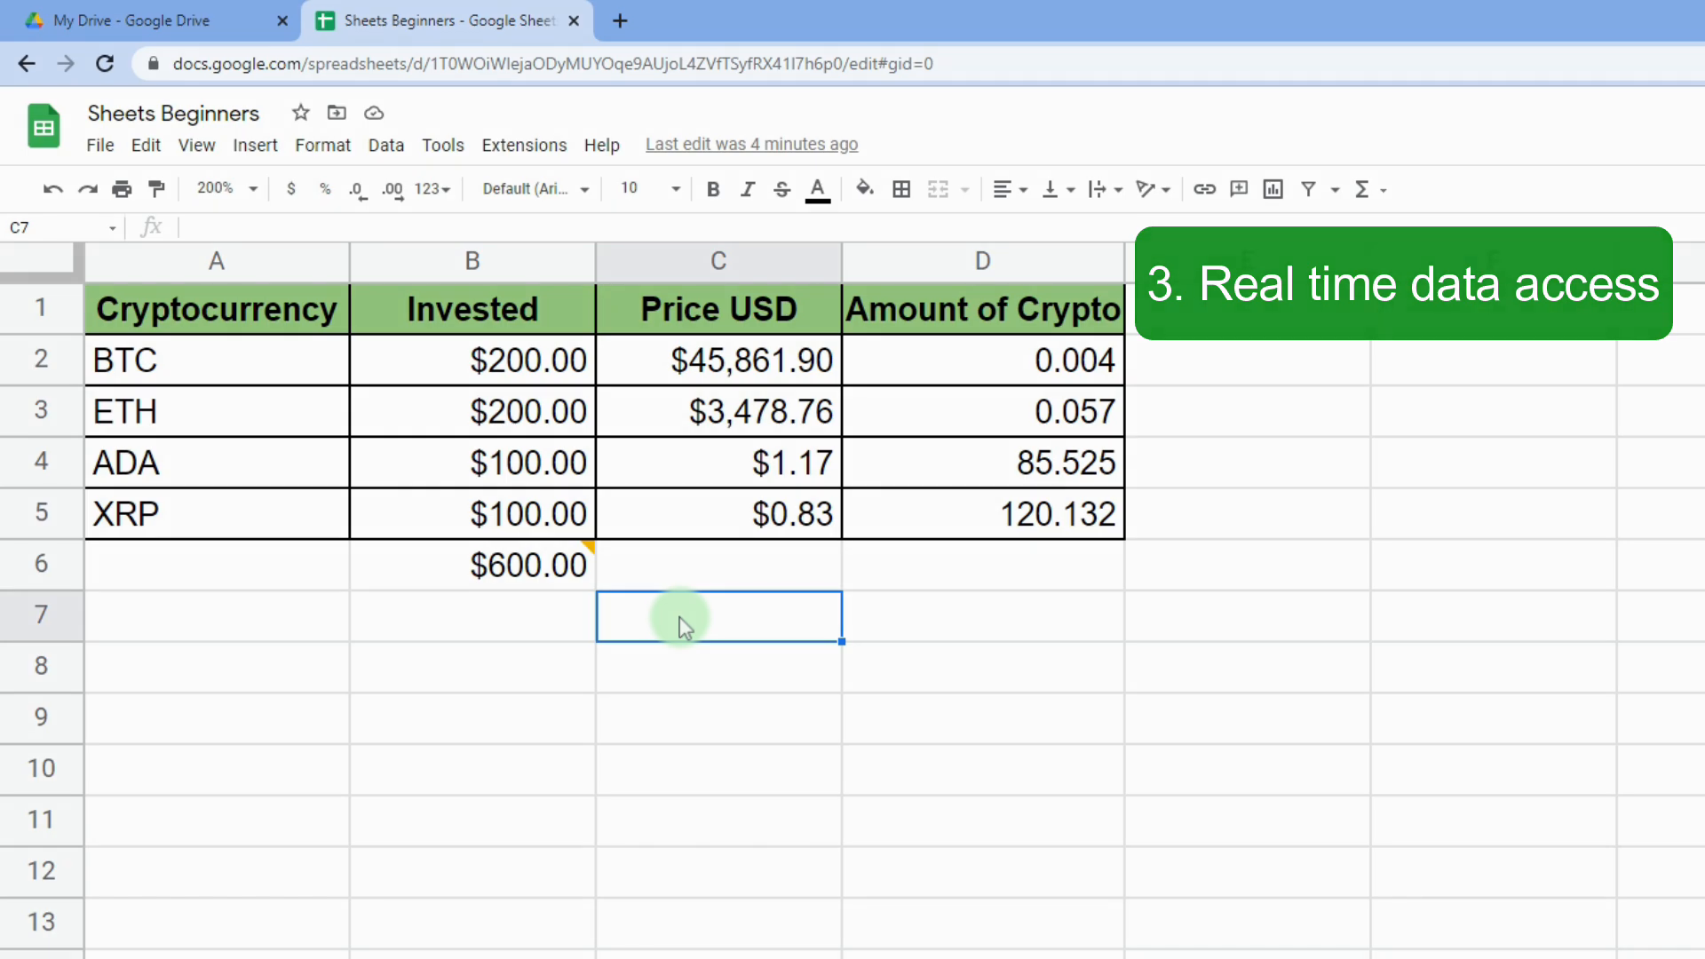
# - Check the BTC price formula, then enter the label Apple in B8
pyautogui.click(668, 359)
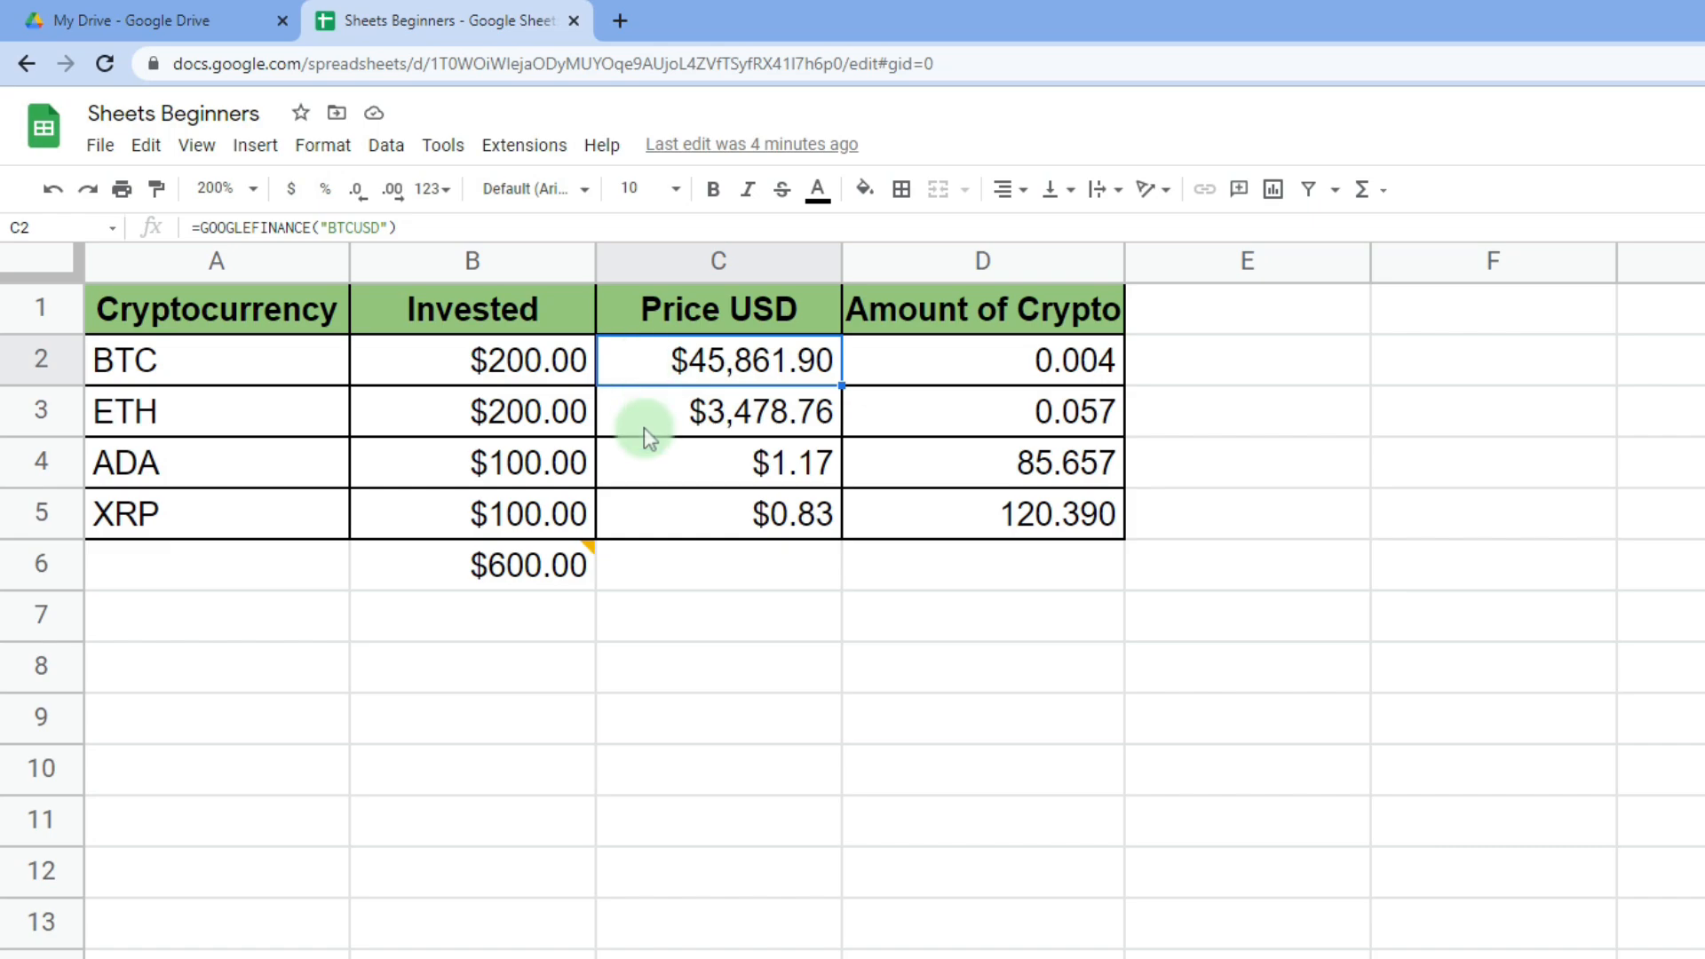
pyautogui.click(643, 677)
pyautogui.click(489, 662)
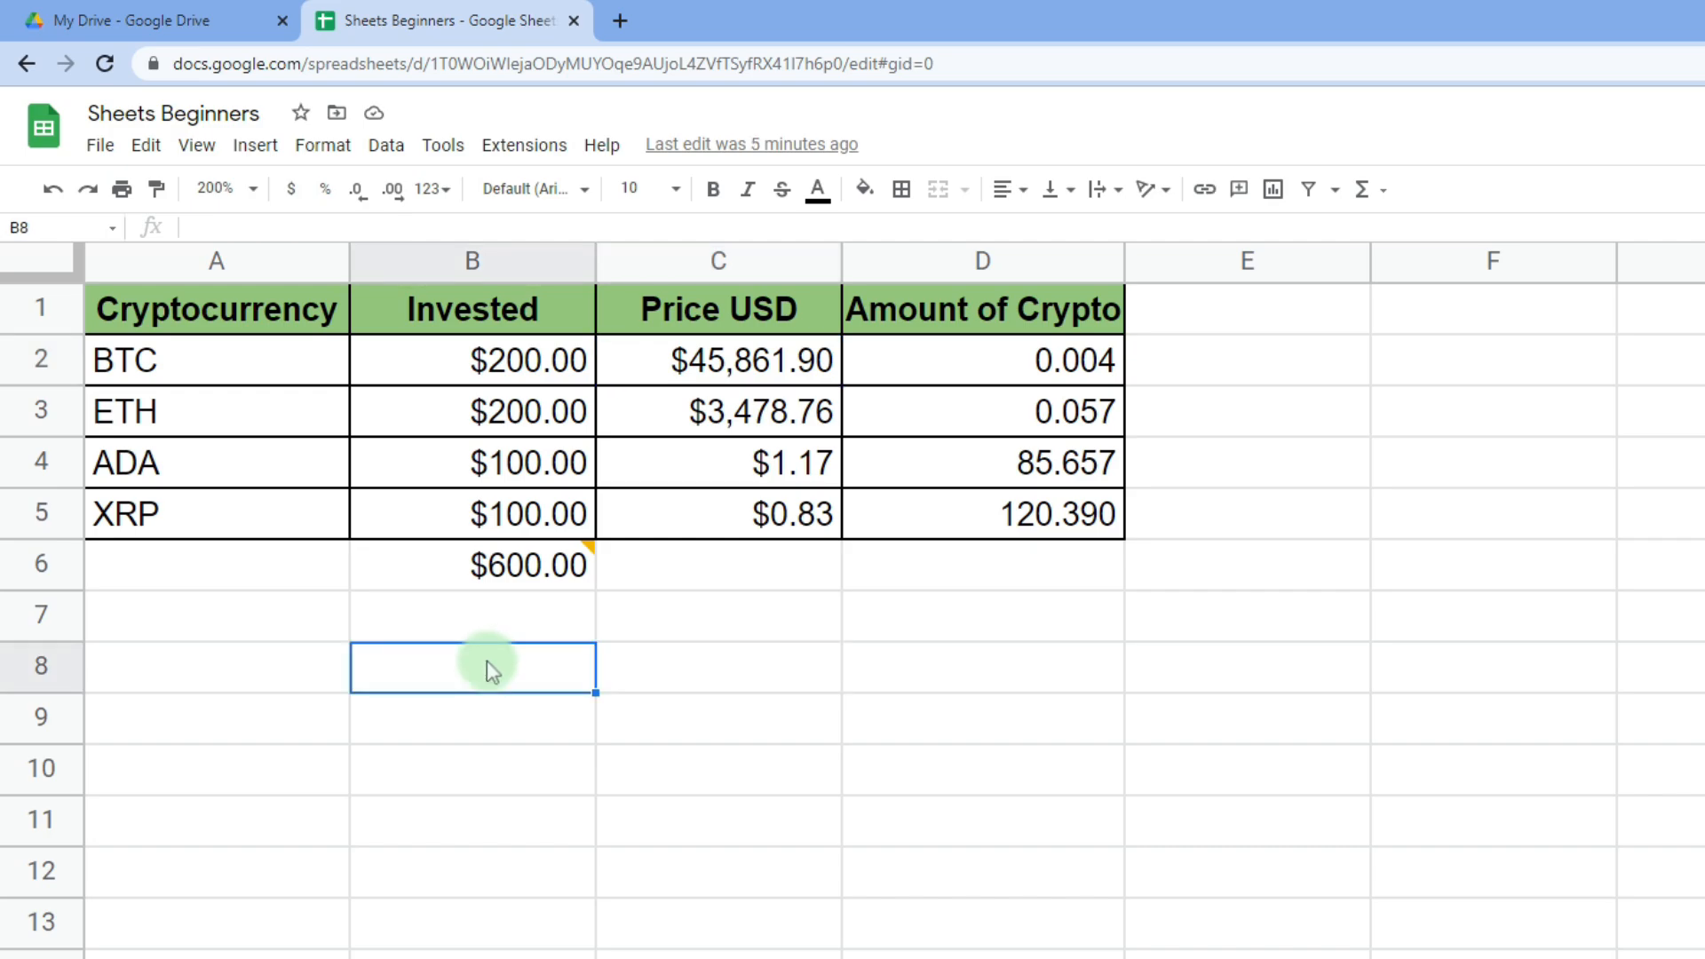
pyautogui.write('Apple')
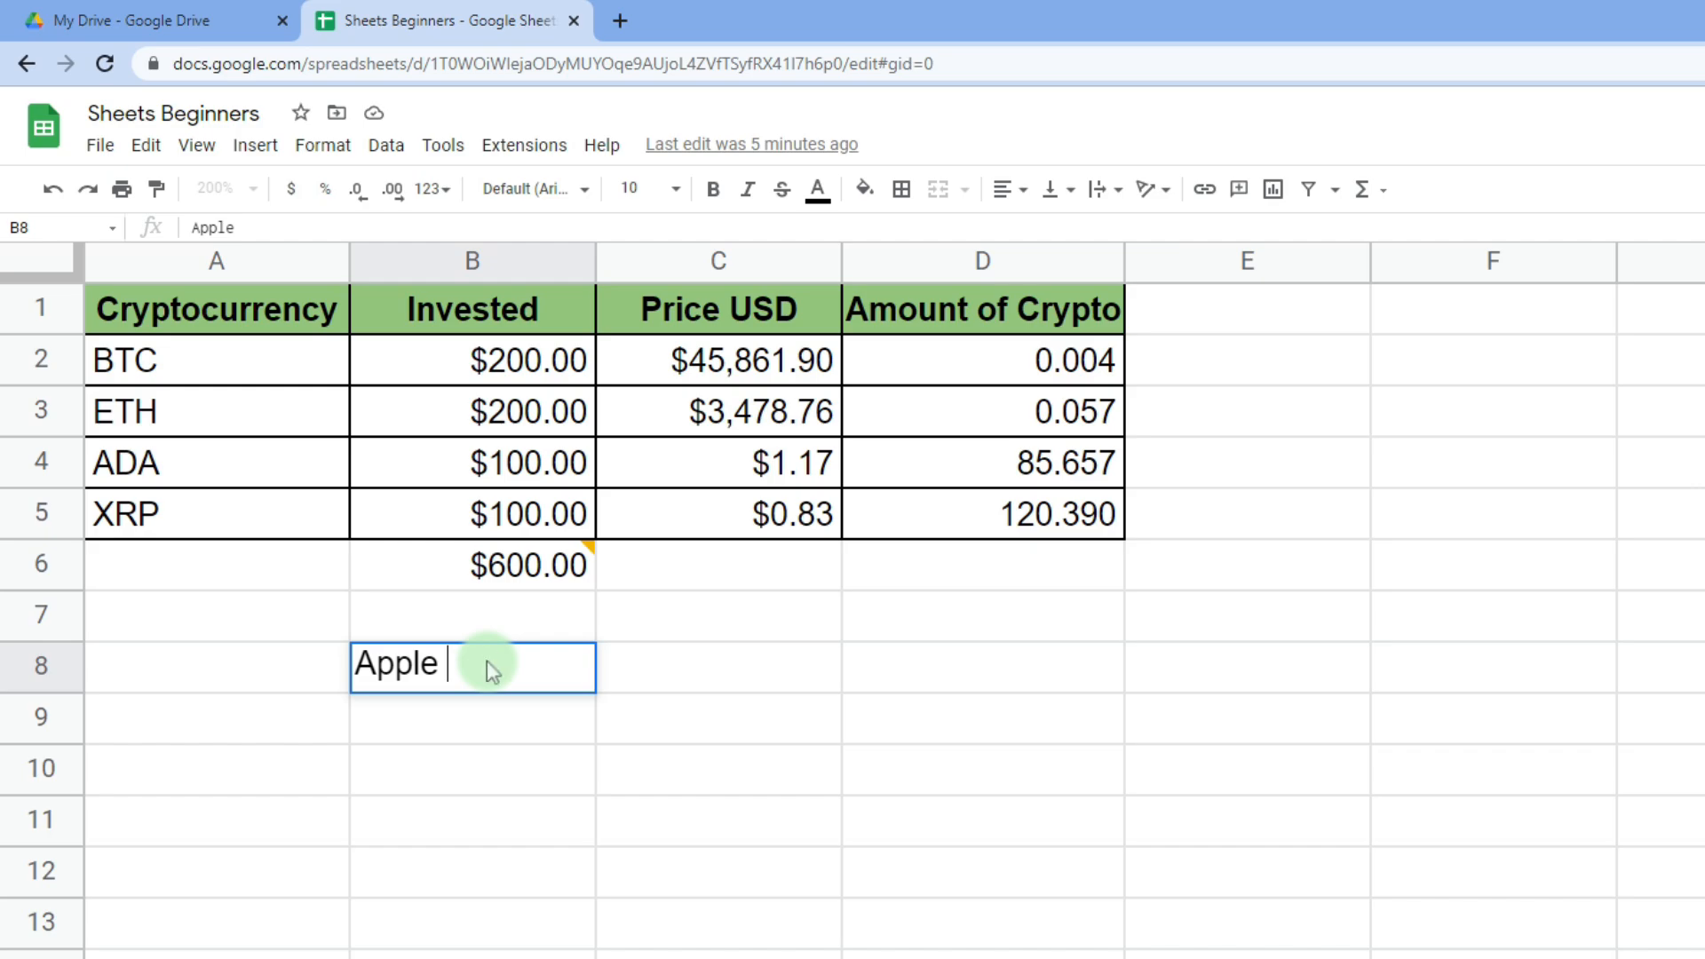
pyautogui.press('Tab')
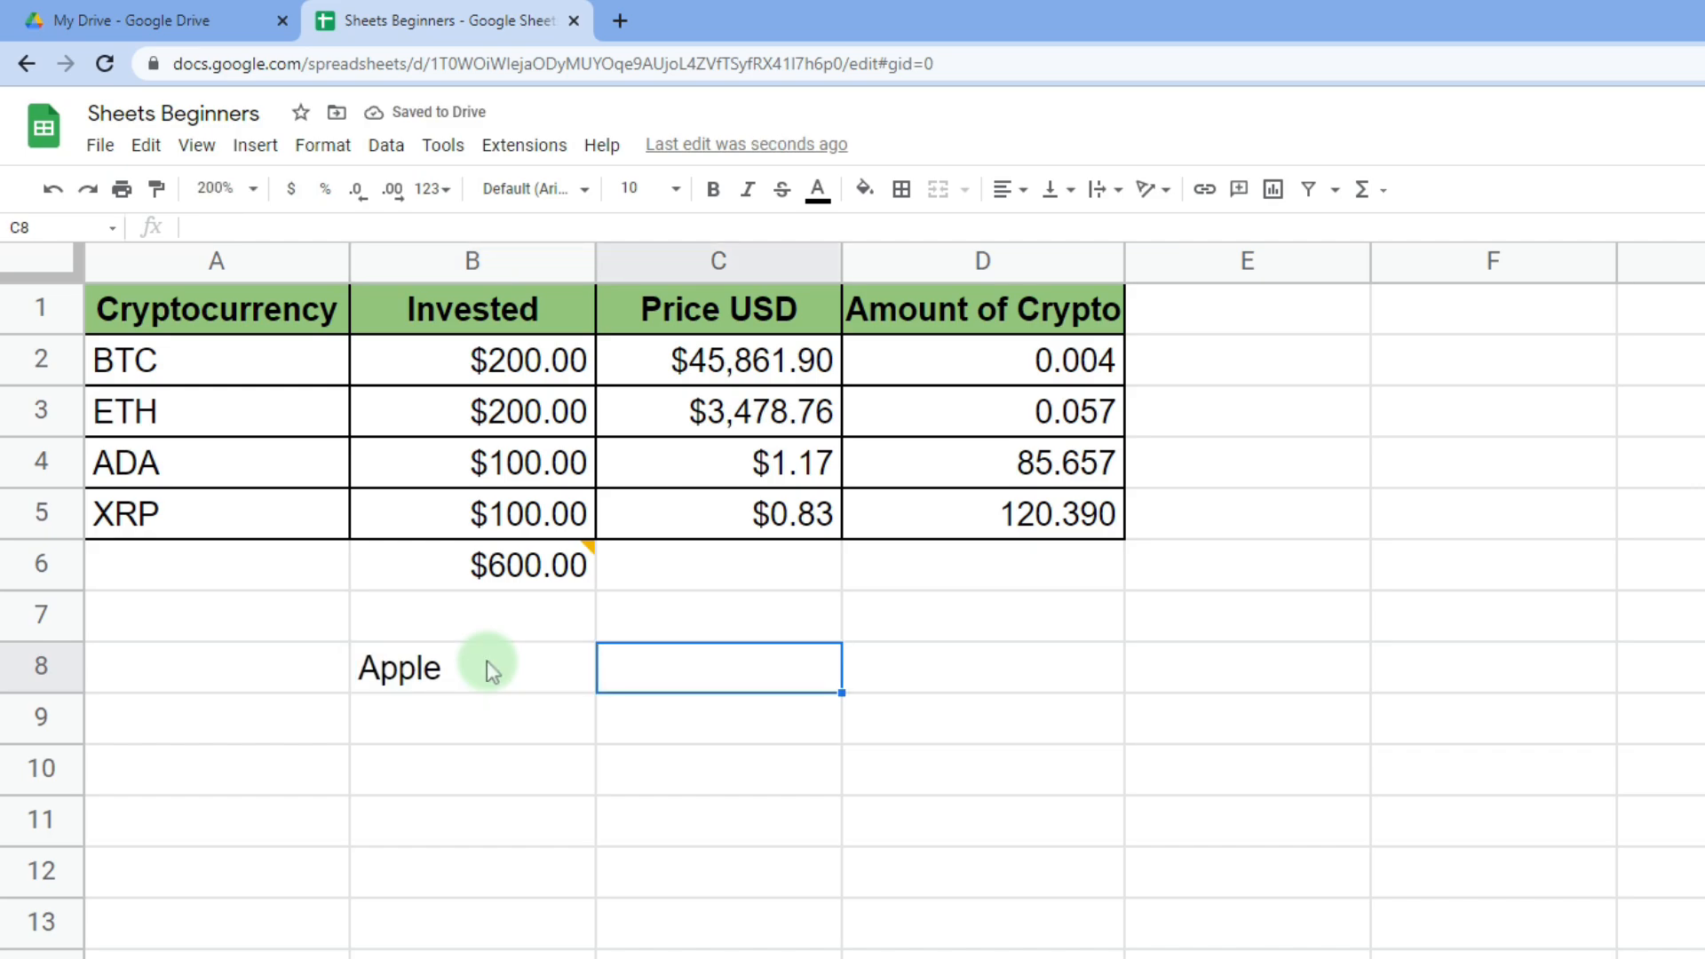
# - Enter =GOOGLEFINANCE("AAPL") in C8 to fetch Apple's price, 174.31
pyautogui.write('=goo')
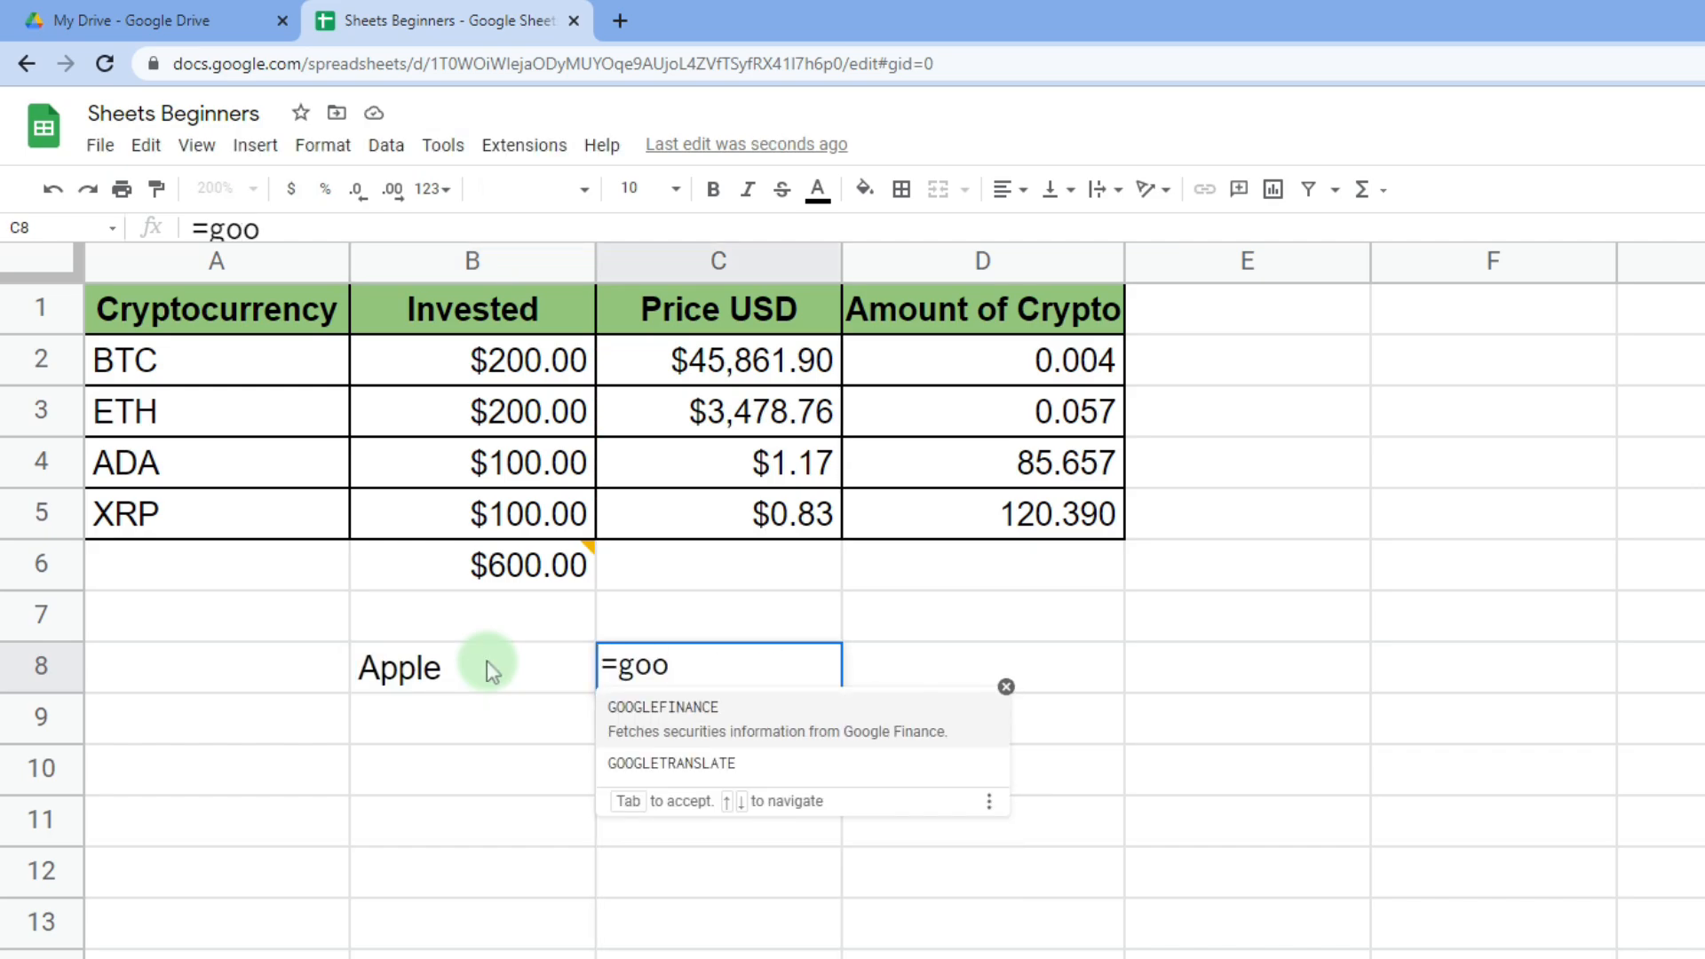
pyautogui.click(670, 708)
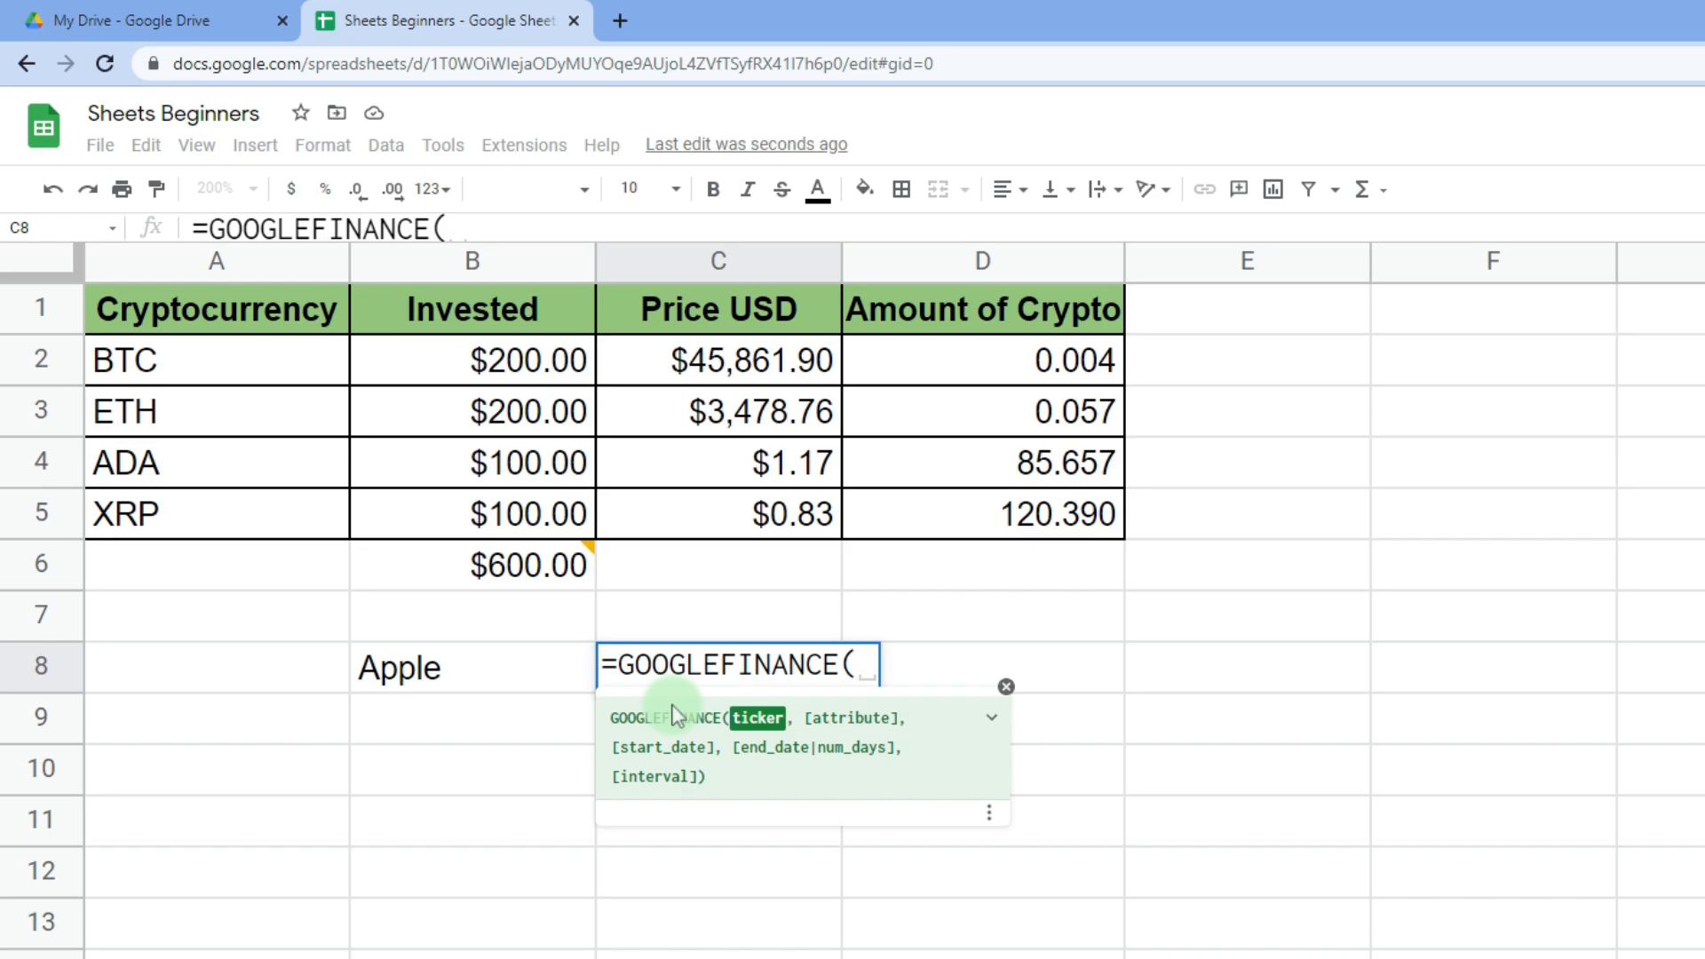
pyautogui.write('"AAPL")')
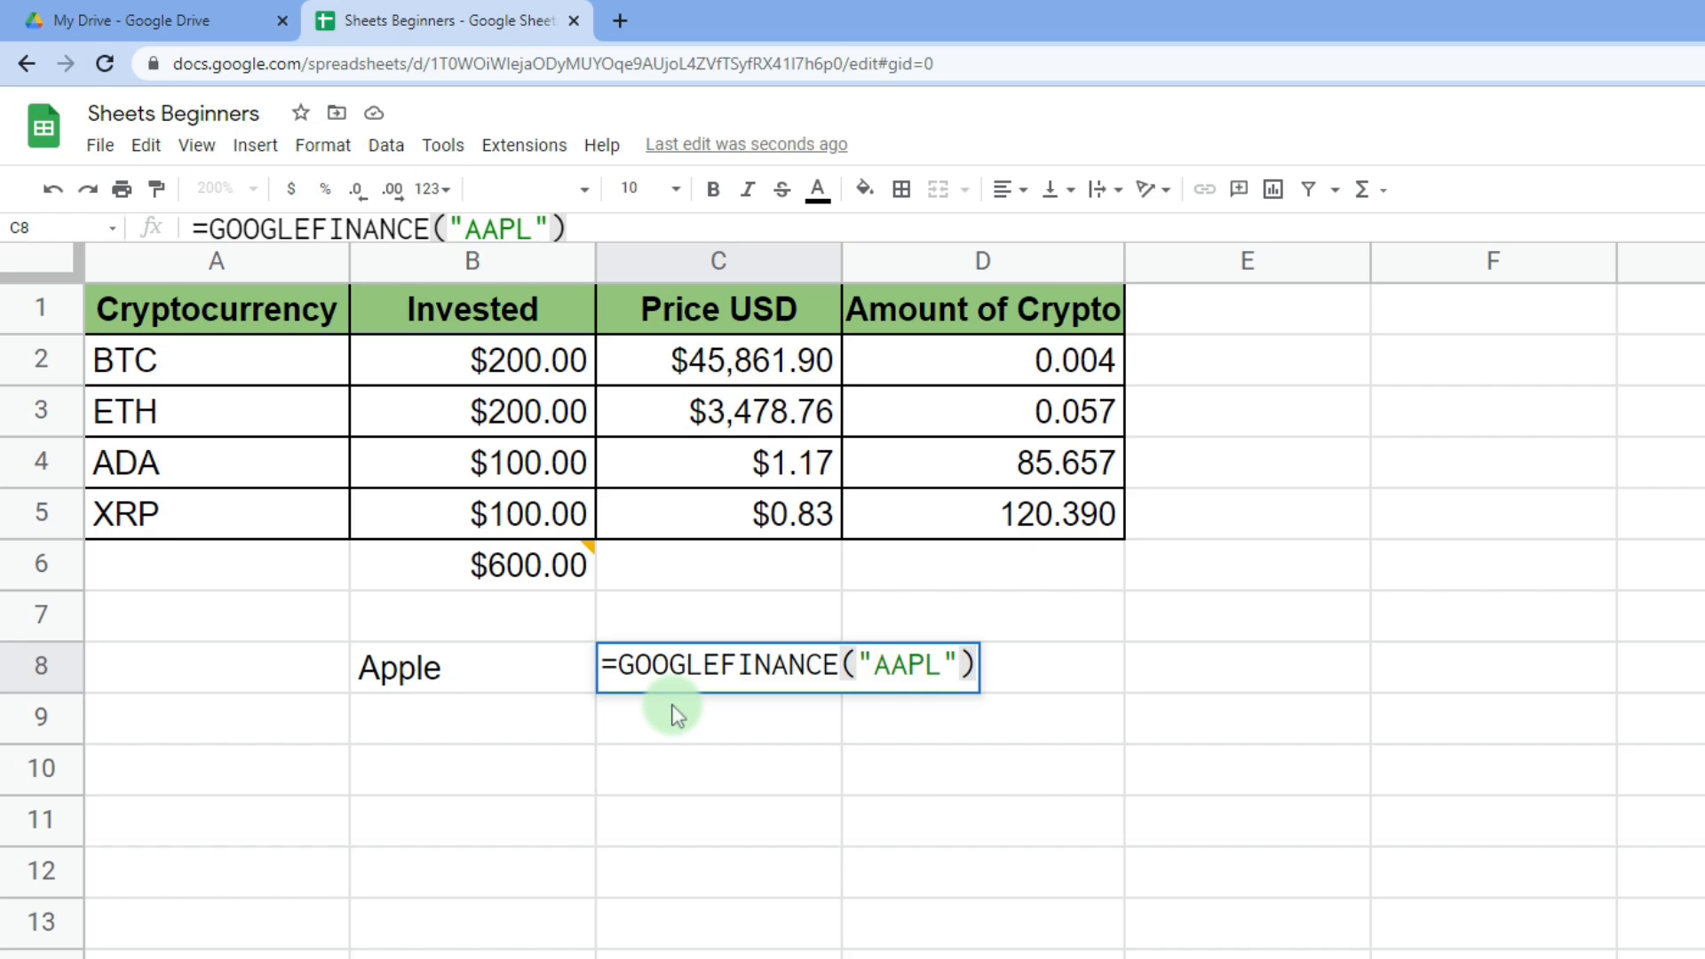
pyautogui.press('Return')
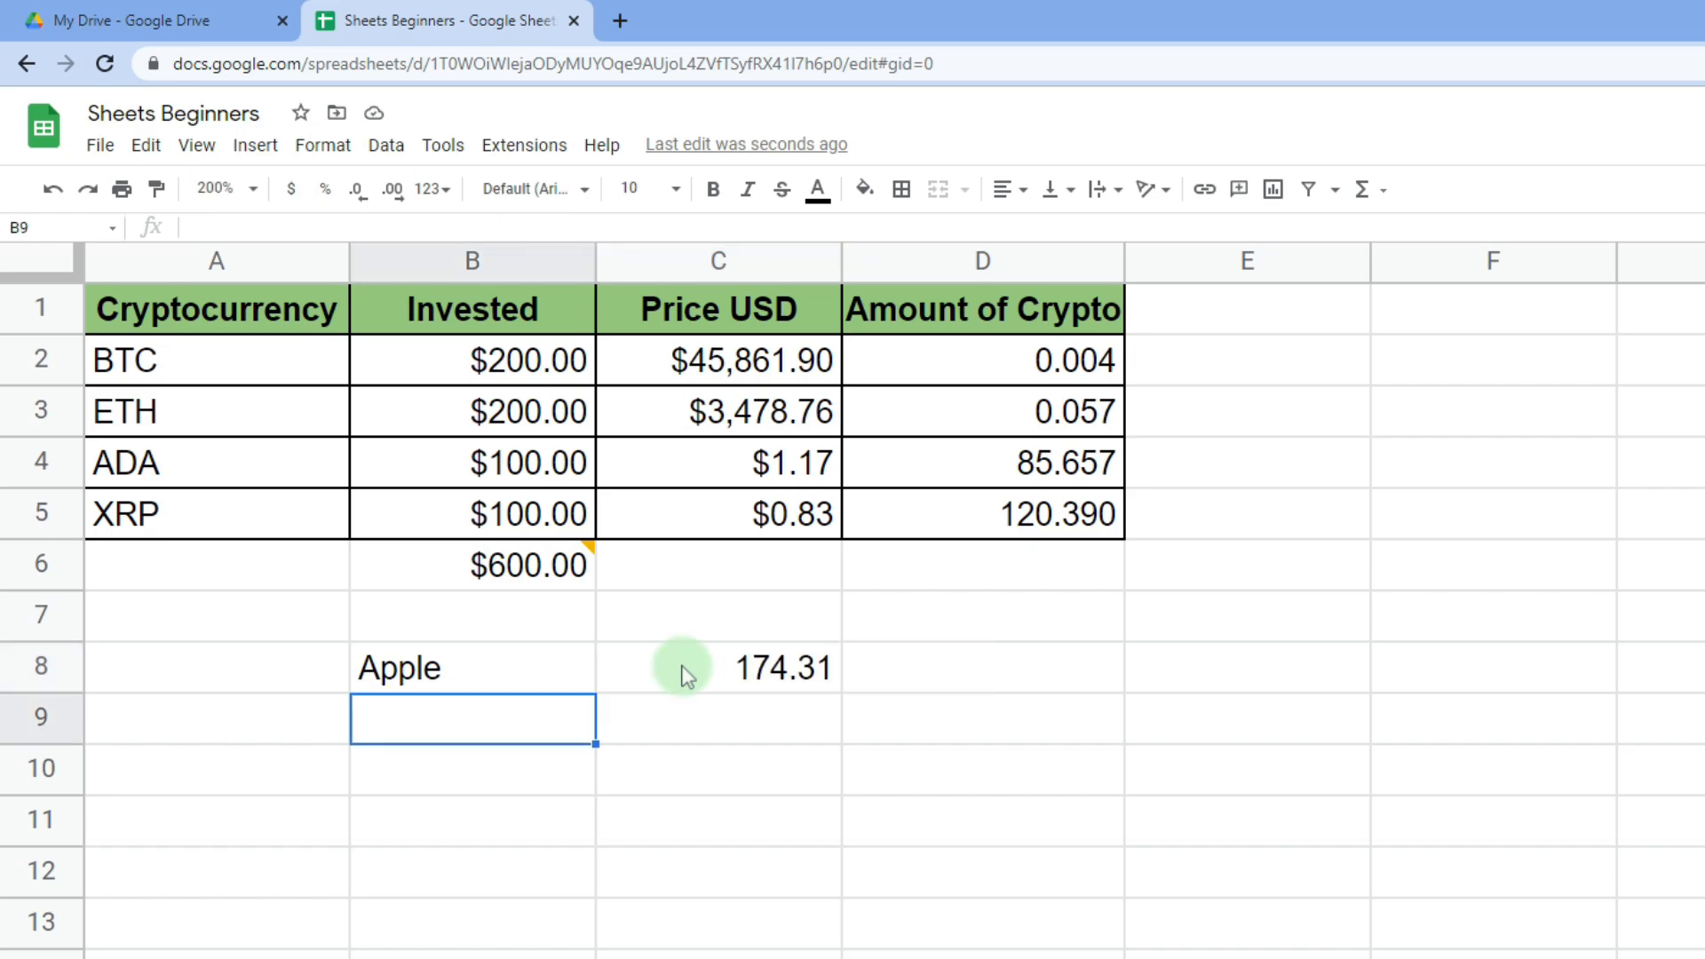
pyautogui.click(687, 675)
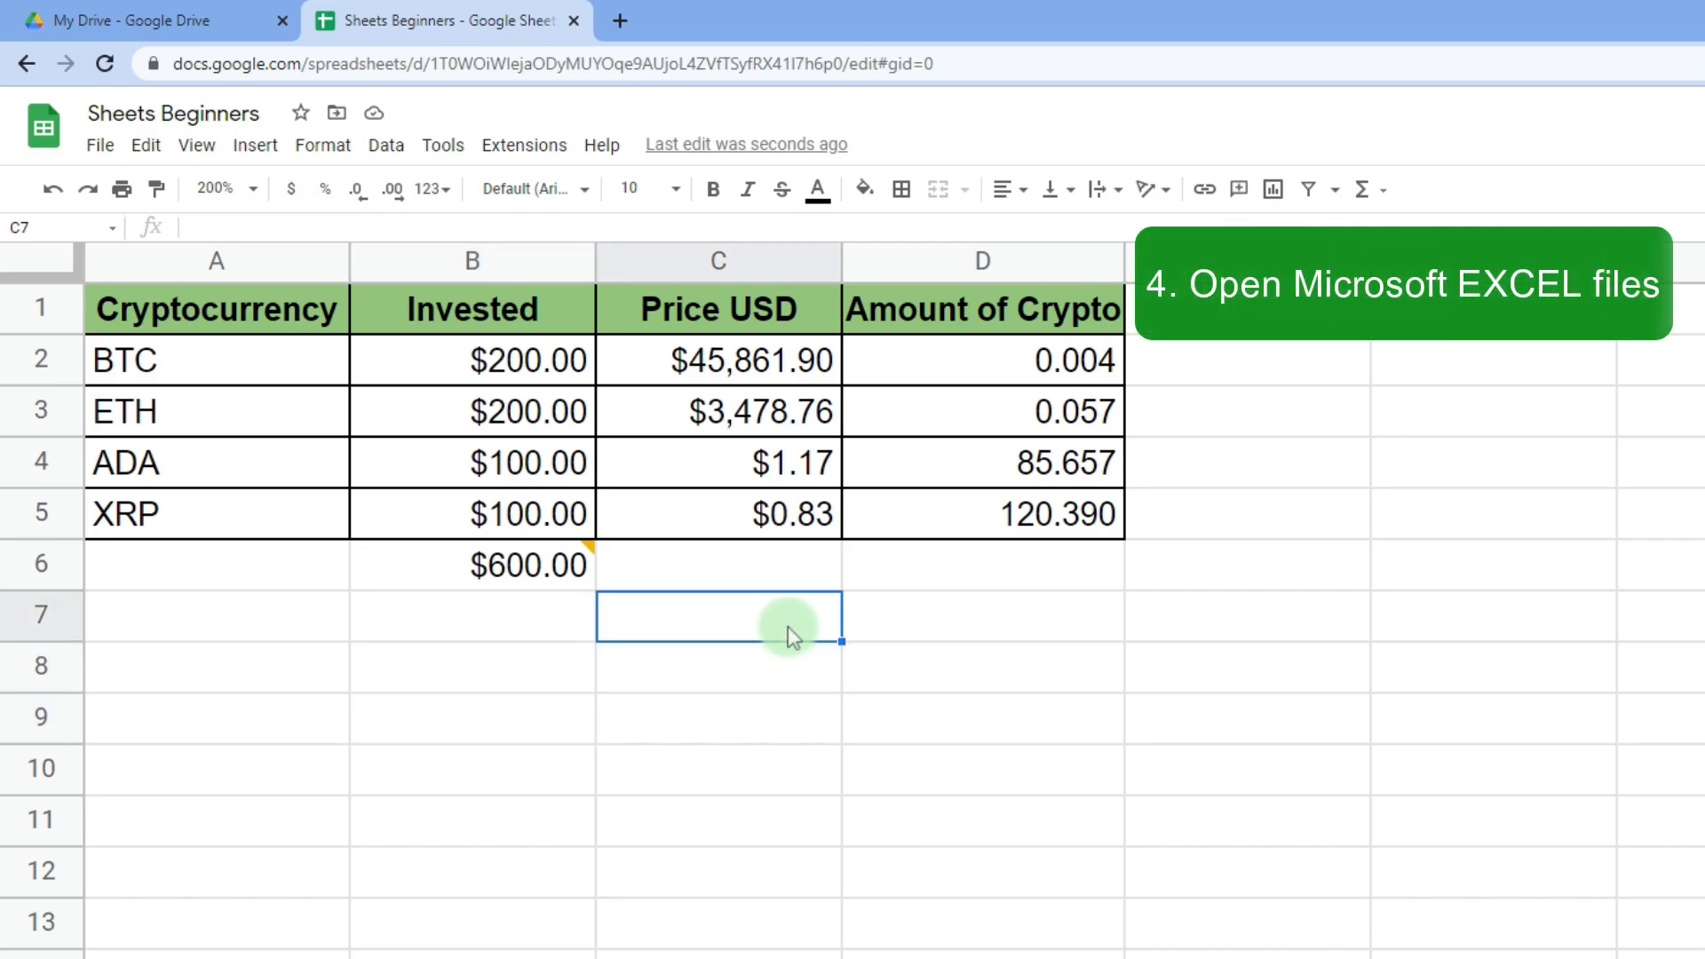
# - Open Excel basics.xlsx from My Drive in Sheets, check cells A5 and B5, then return to Drive
pyautogui.click(165, 10)
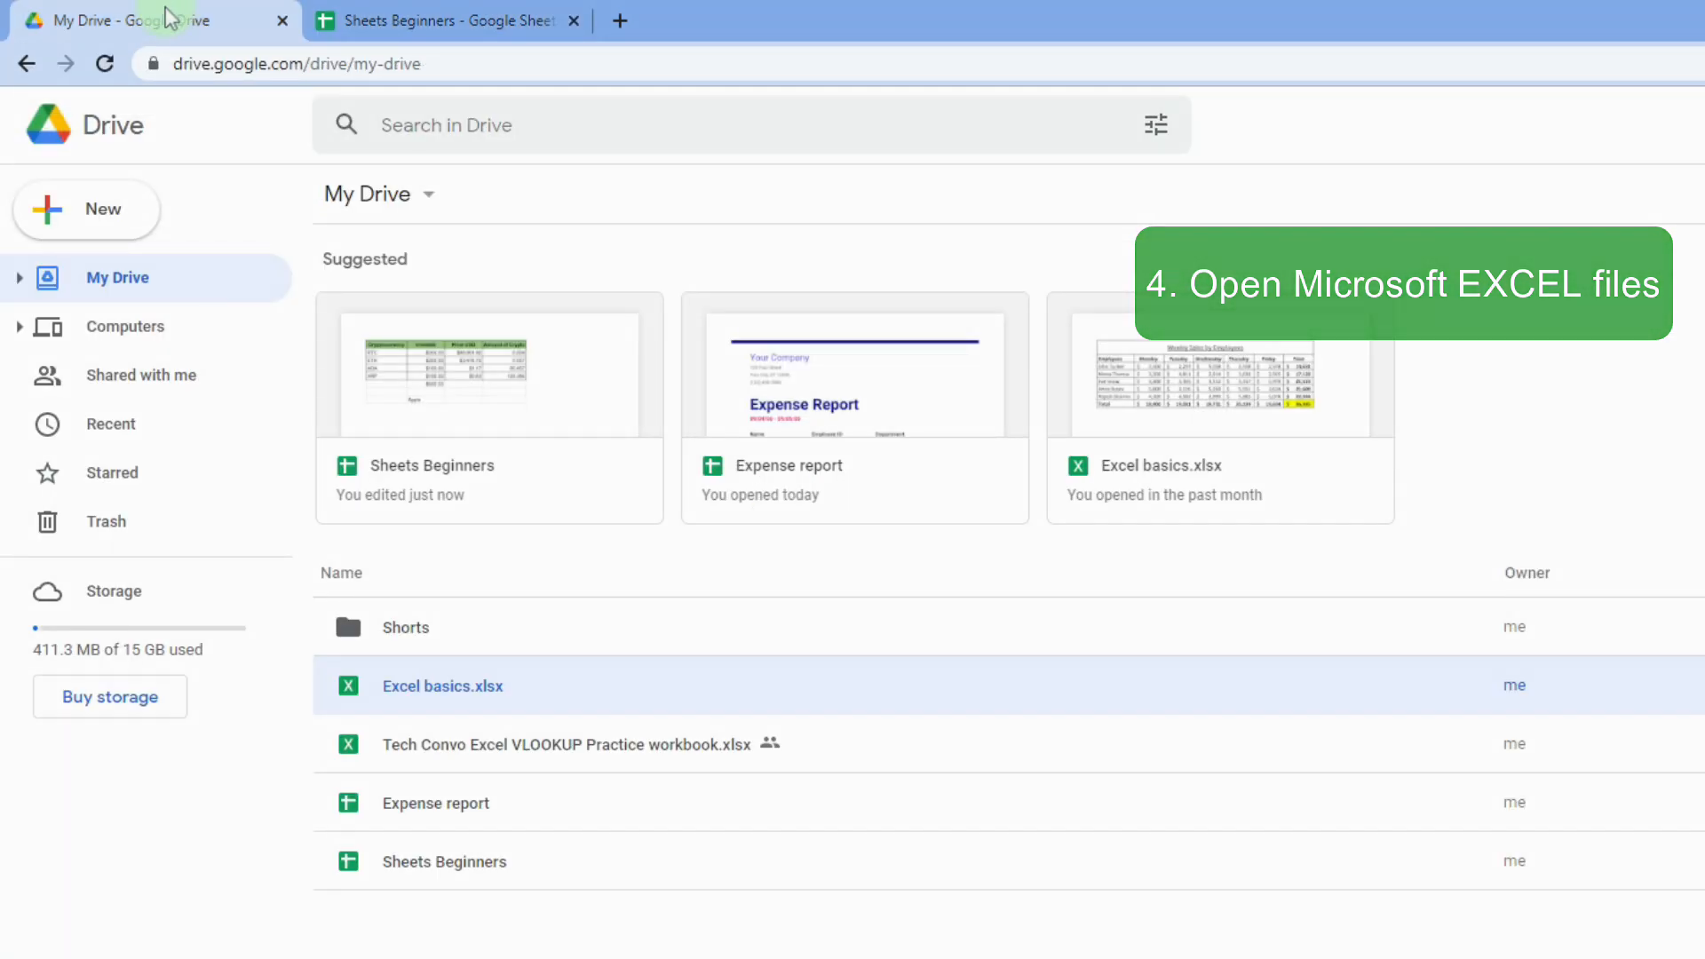
pyautogui.doubleClick(471, 689)
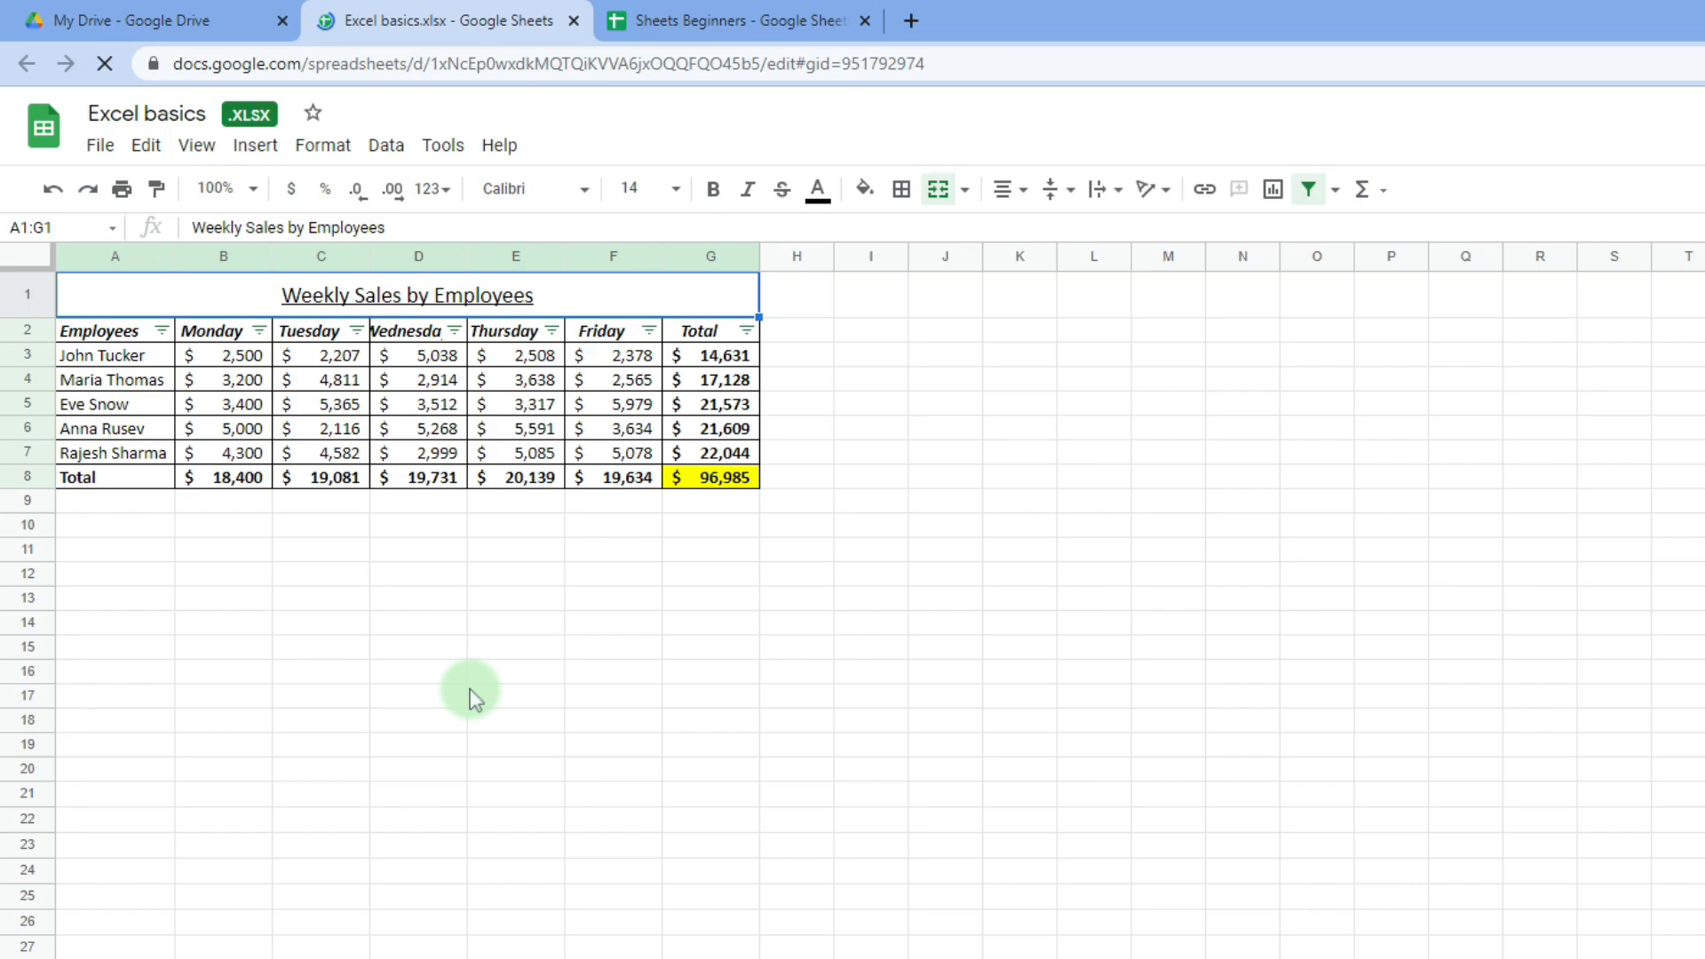
pyautogui.click(162, 408)
pyautogui.click(244, 406)
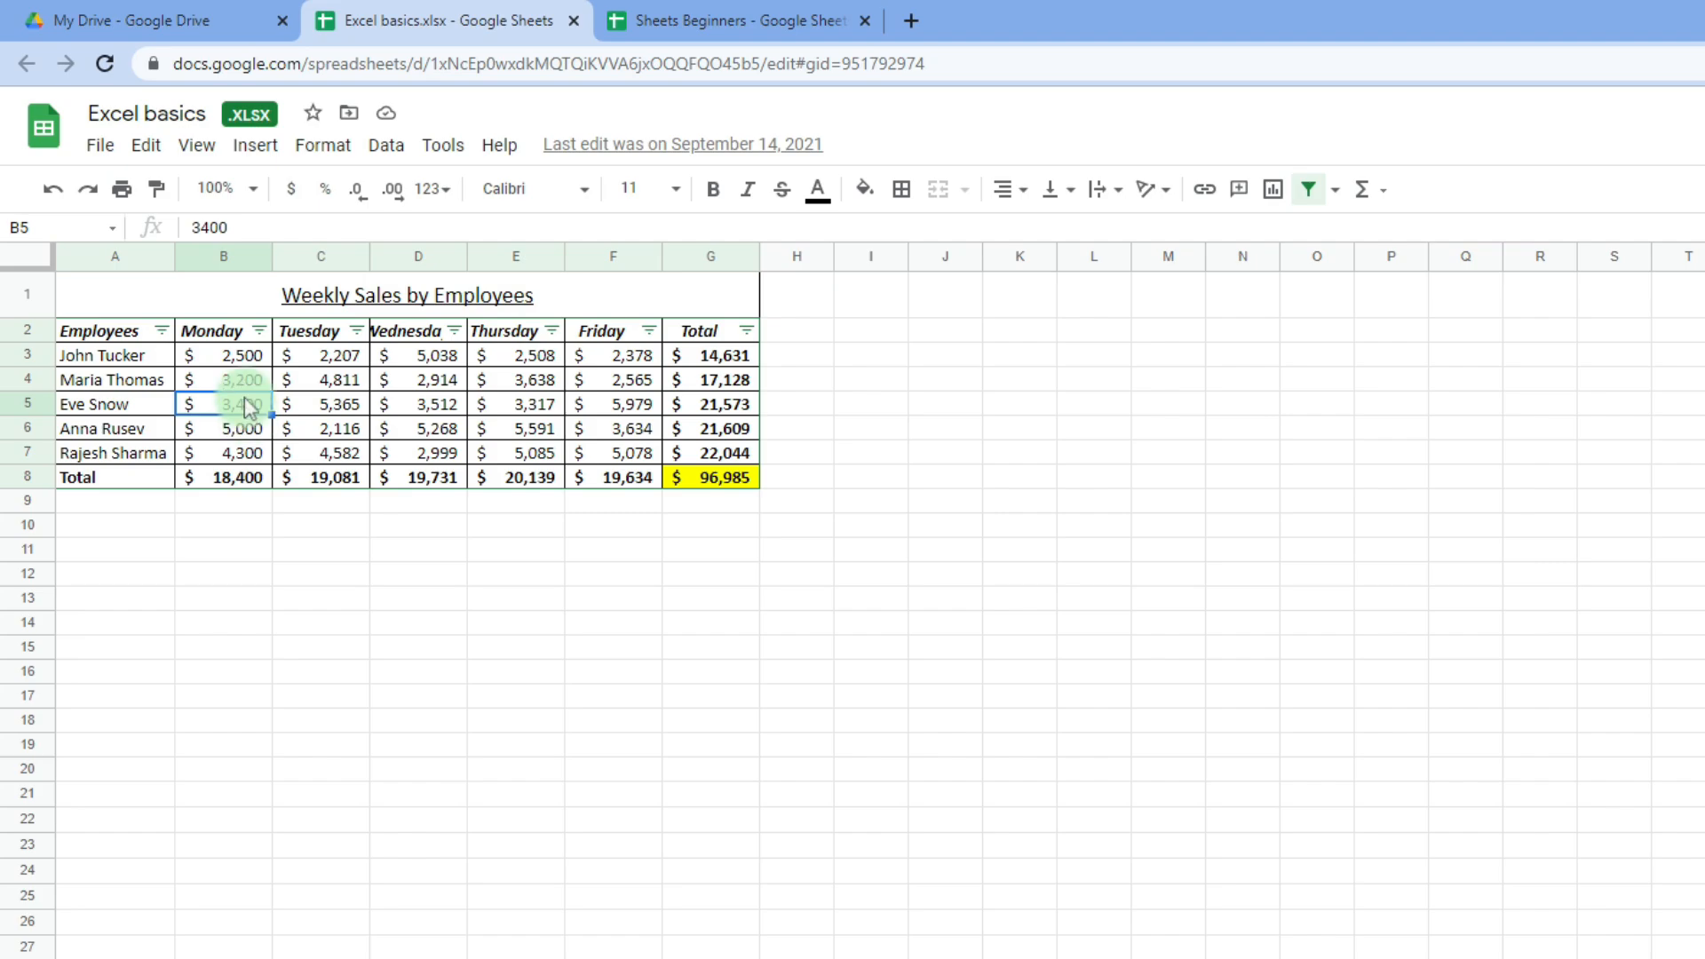
pyautogui.click(213, 18)
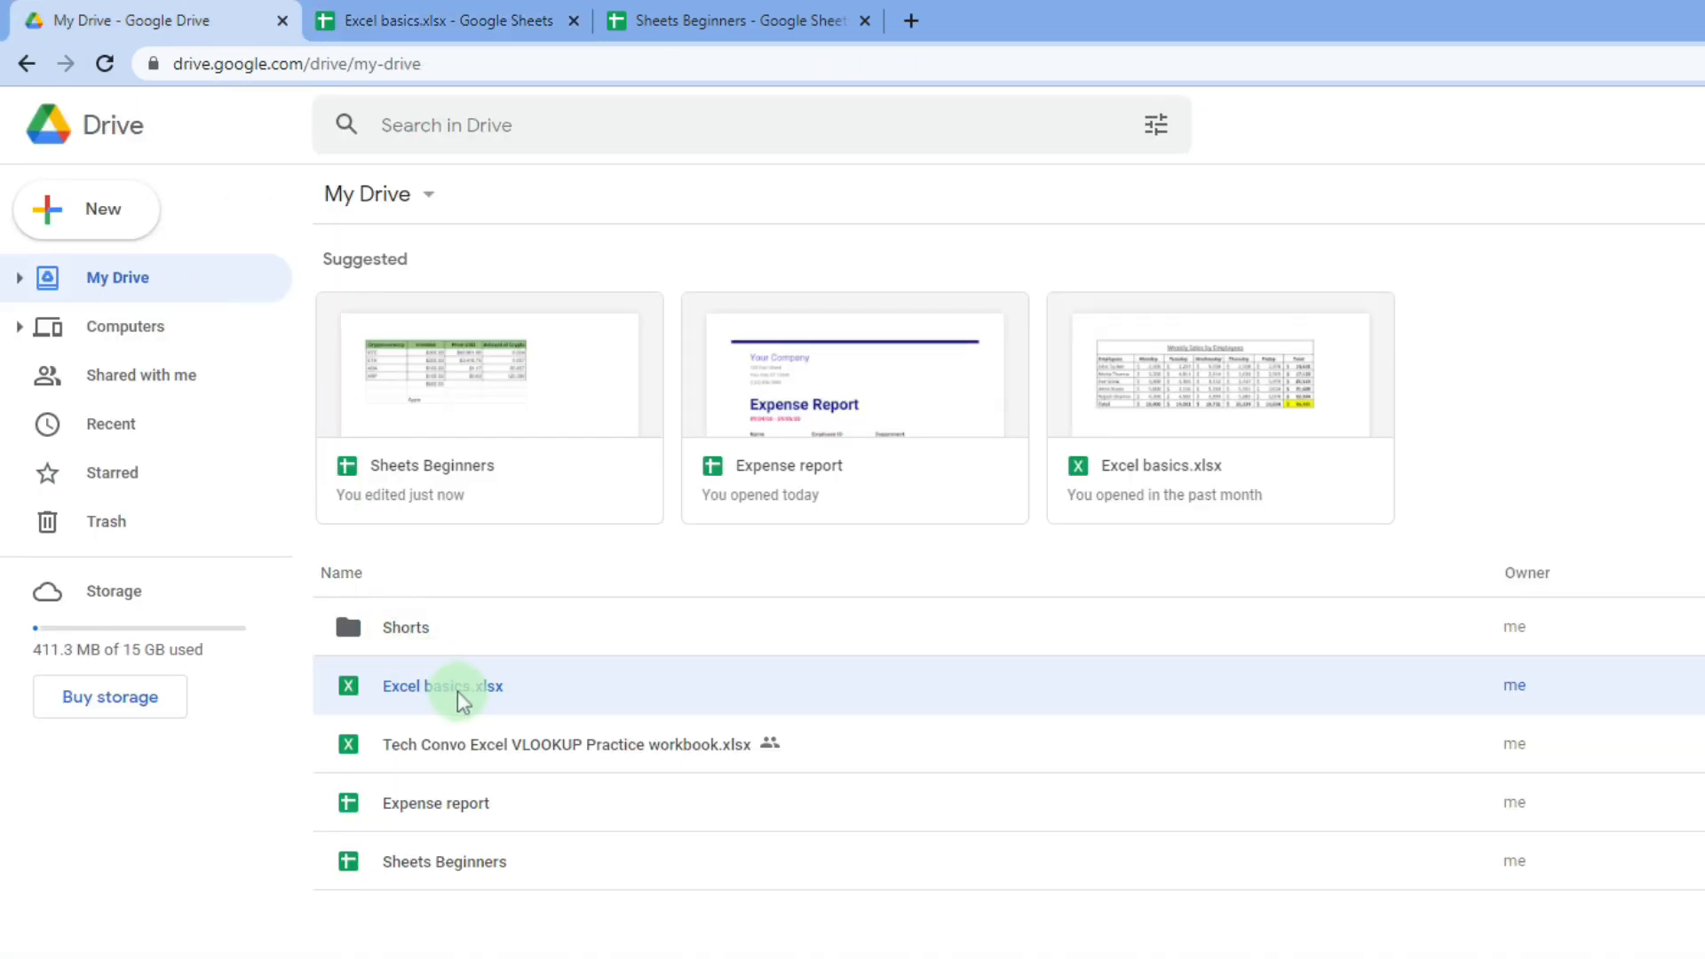